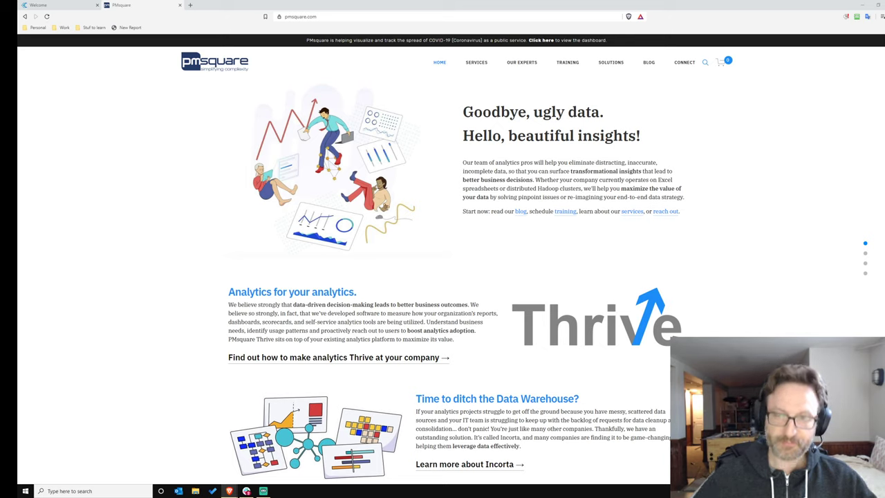
# - Open PMsquare's Genius Bar page, visit the Newsletter Sign-up form, then return to Genius Bar
pyautogui.moveTo(683, 64)
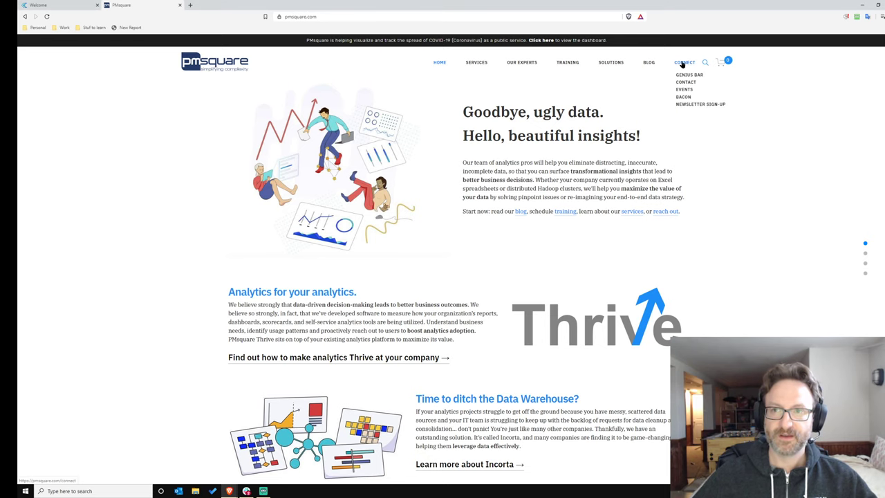
pyautogui.click(689, 63)
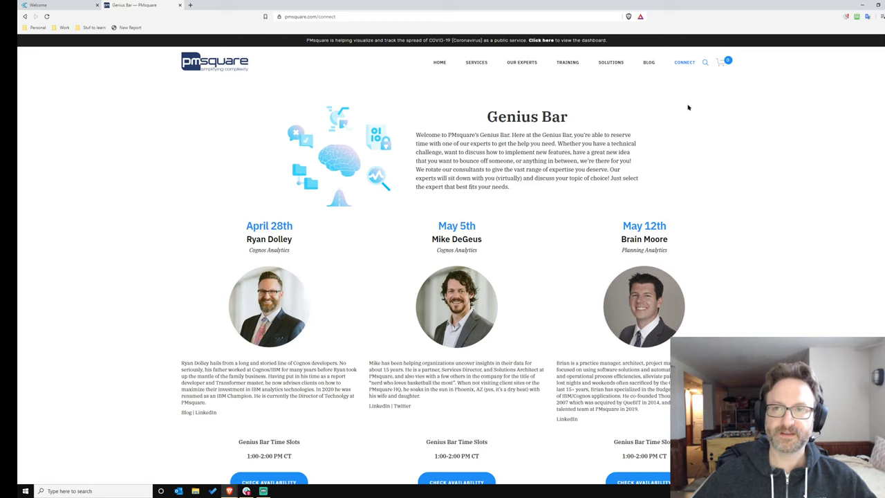
pyautogui.click(691, 103)
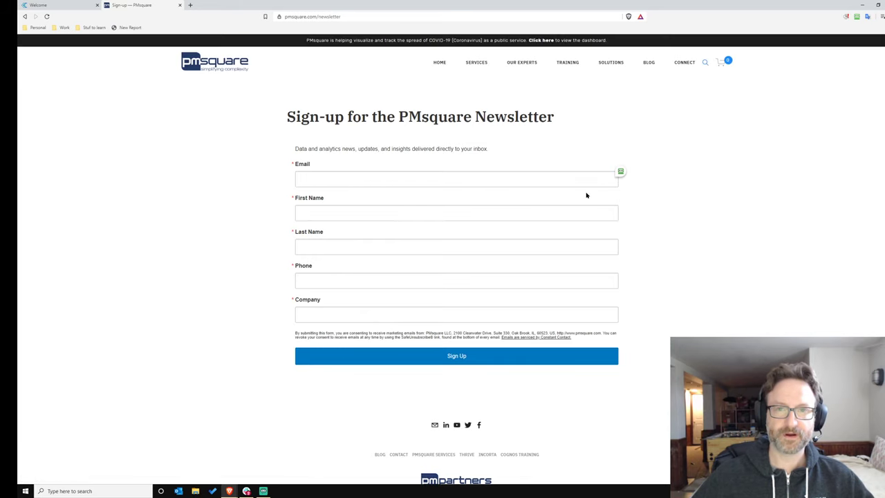
pyautogui.moveTo(686, 61)
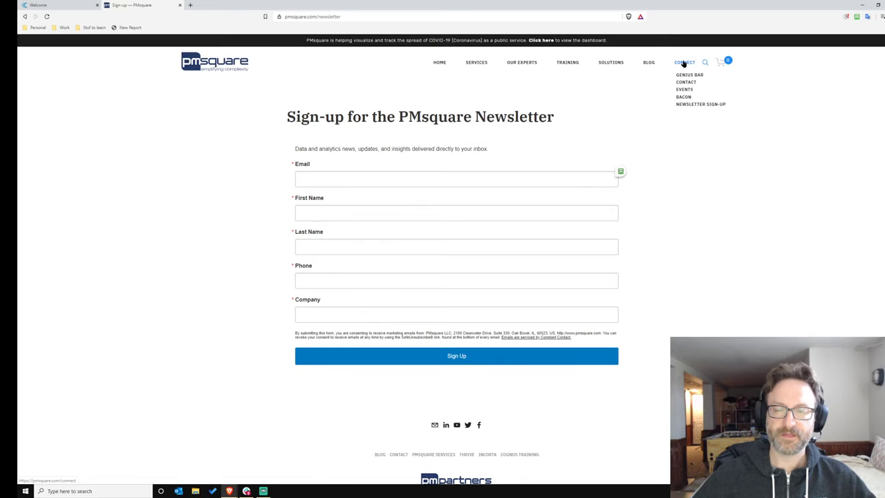
pyautogui.click(683, 63)
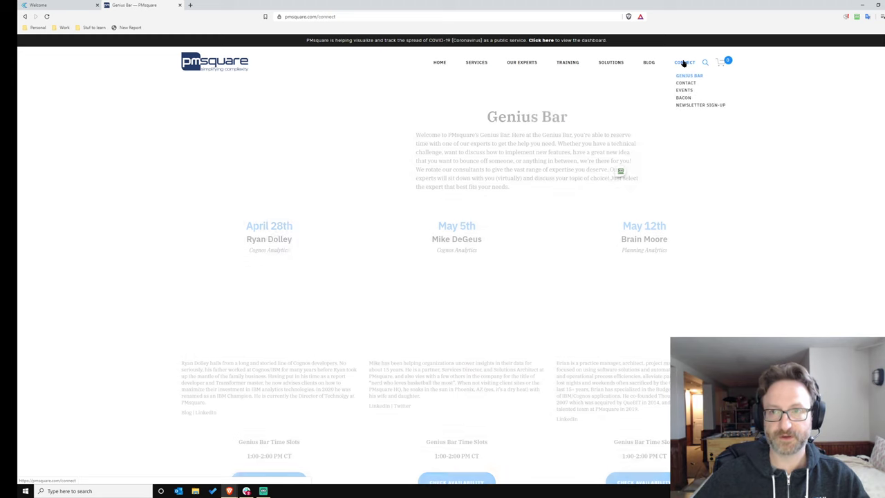
pyautogui.scroll(-3, 746, 154)
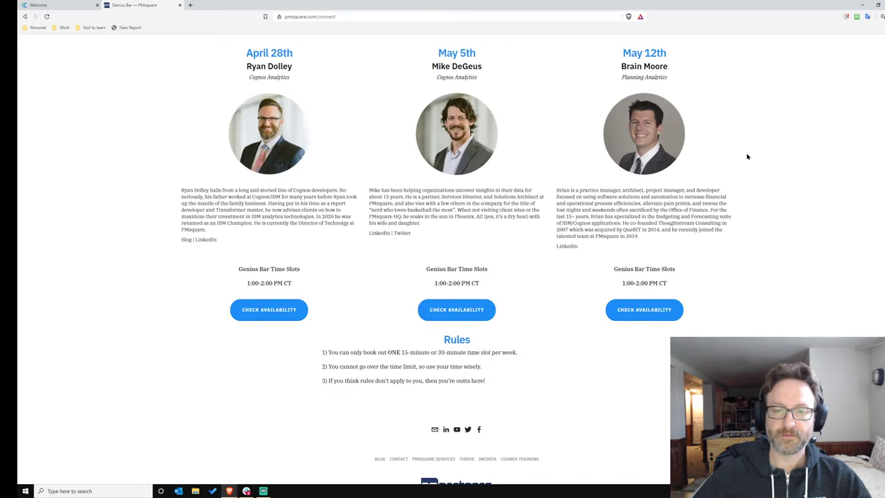
# - Go to the THRIVE product page from the SOLUTIONS menu
pyautogui.scroll(3, 746, 156)
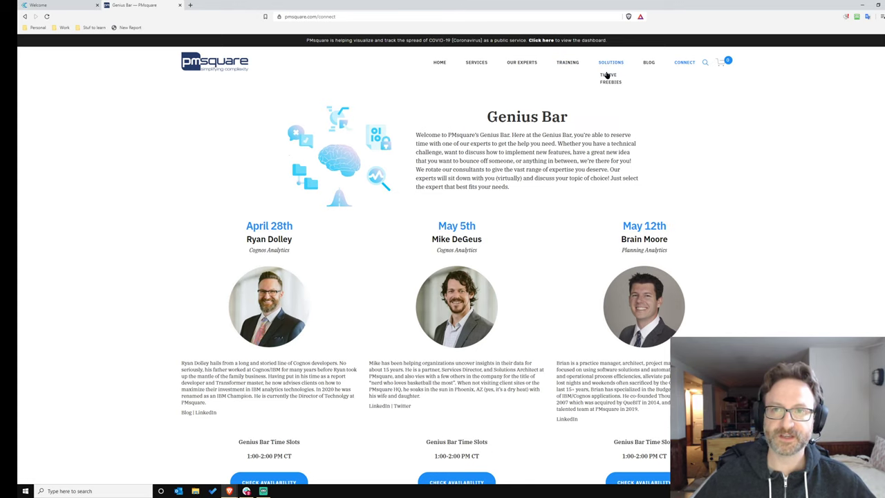
pyautogui.click(606, 74)
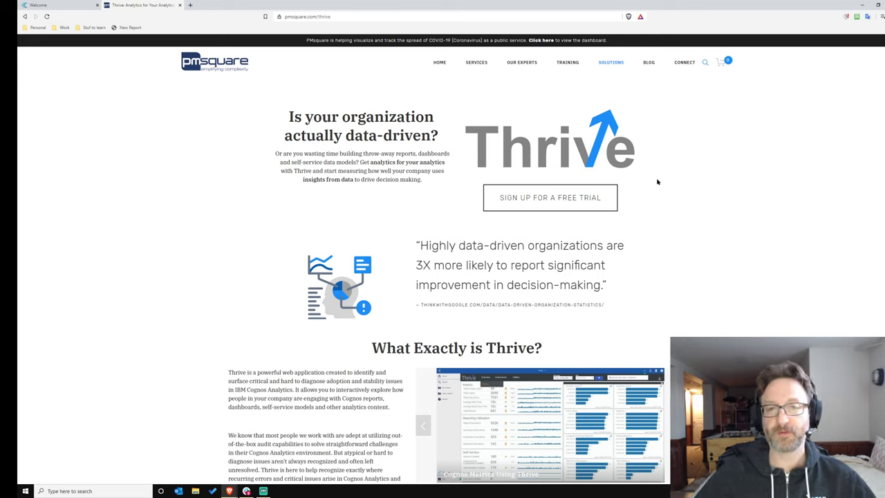
# - Scroll to the Cognos Administrator, Data & Analytics Leadership and Business Leadership sections
pyautogui.moveTo(608, 86)
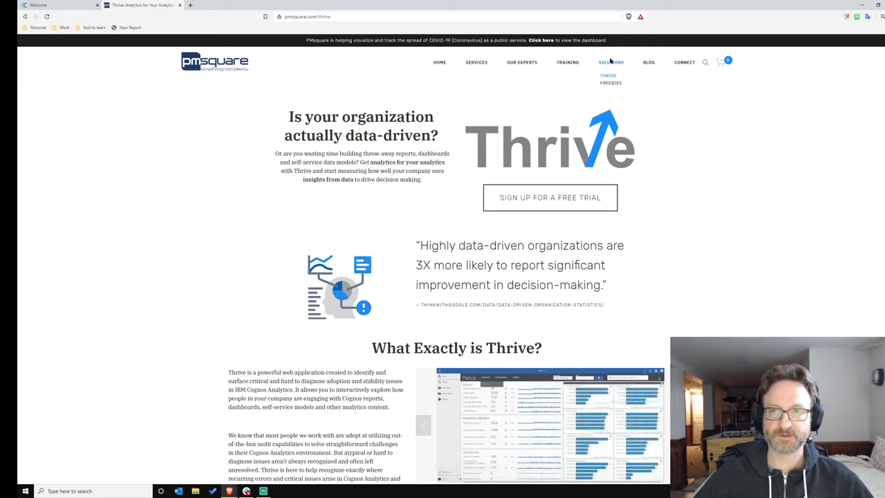
pyautogui.scroll(-7, 703, 168)
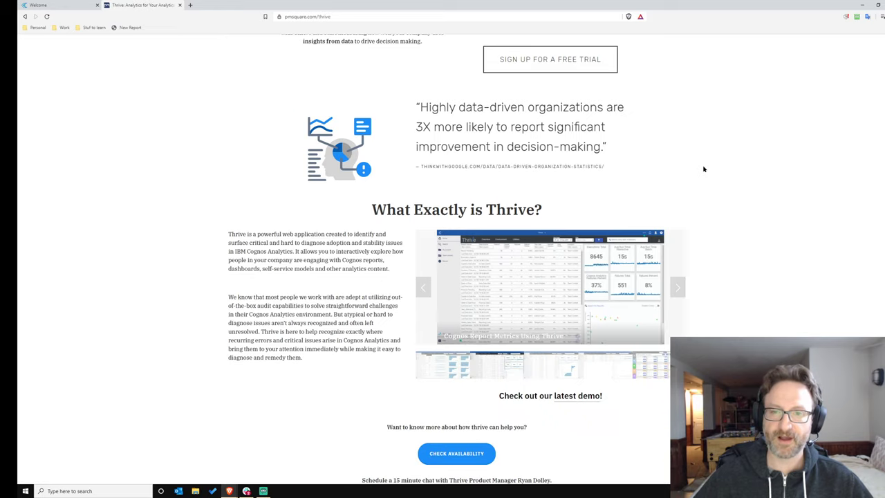
pyautogui.scroll(4, 707, 169)
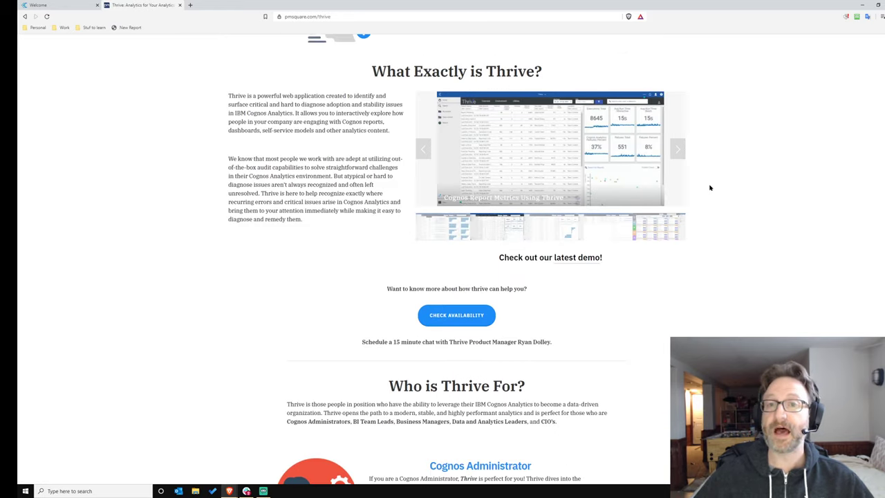
pyautogui.scroll(-2, 685, 172)
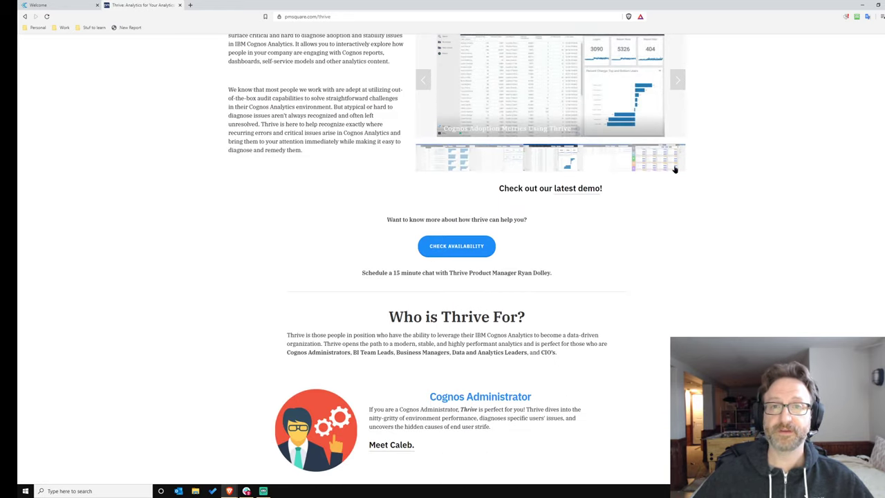
pyautogui.scroll(2, 760, 168)
pyautogui.scroll(-2, 733, 184)
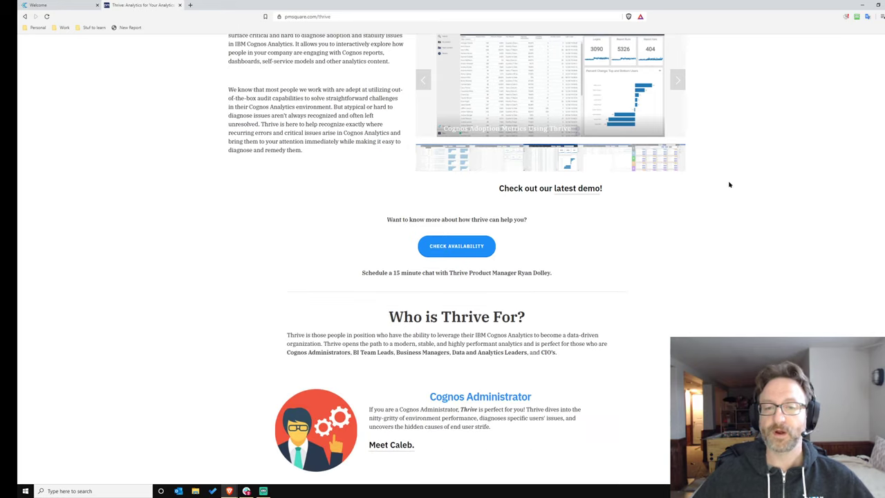
pyautogui.scroll(-2, 723, 192)
pyautogui.scroll(-2, 726, 192)
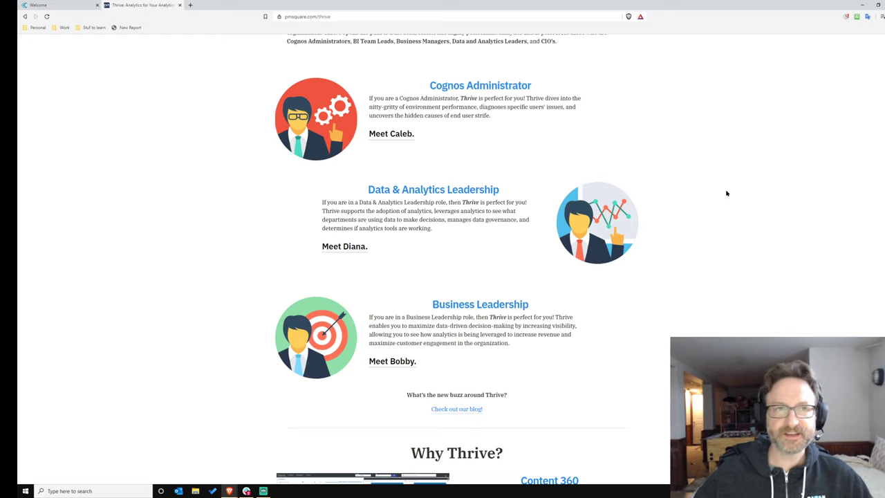
pyautogui.click(61, 5)
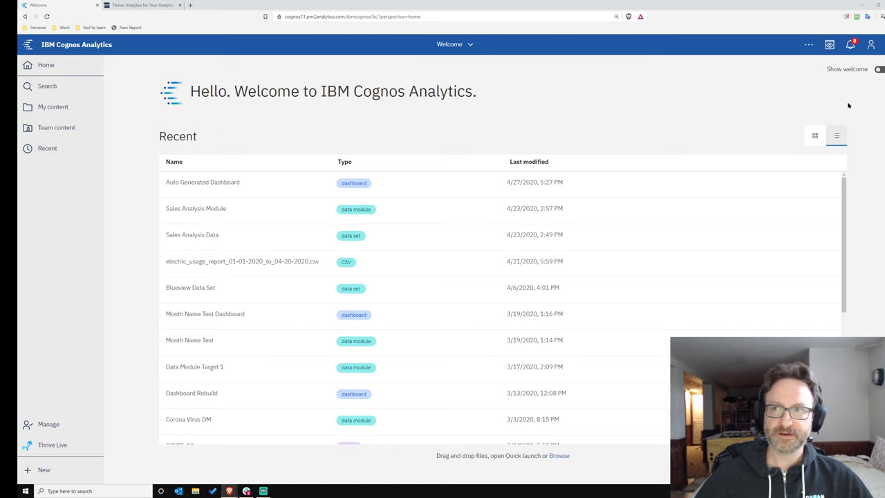
# - Turn on the Show welcome toggle on the Cognos Analytics home page
pyautogui.click(875, 71)
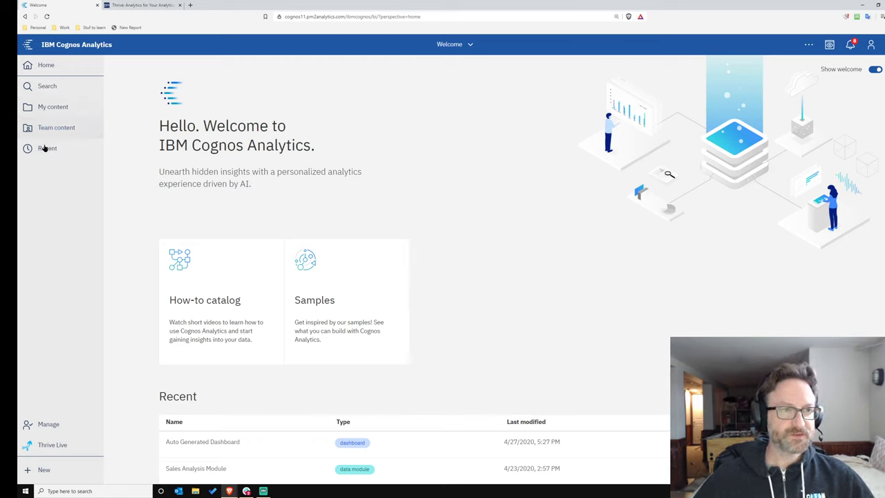
# - Open the New flyout listing Upload files, Data module, Dashboard, Report and other item types
pyautogui.click(51, 469)
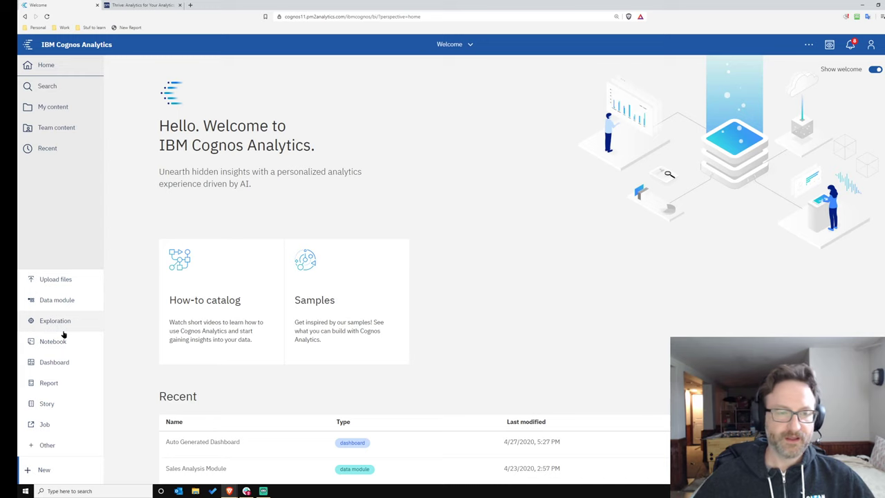
# - Zoom the browser in with Ctrl+Plus, then reopen and dismiss the New flyout
pyautogui.hotkey('ctrl', '+')
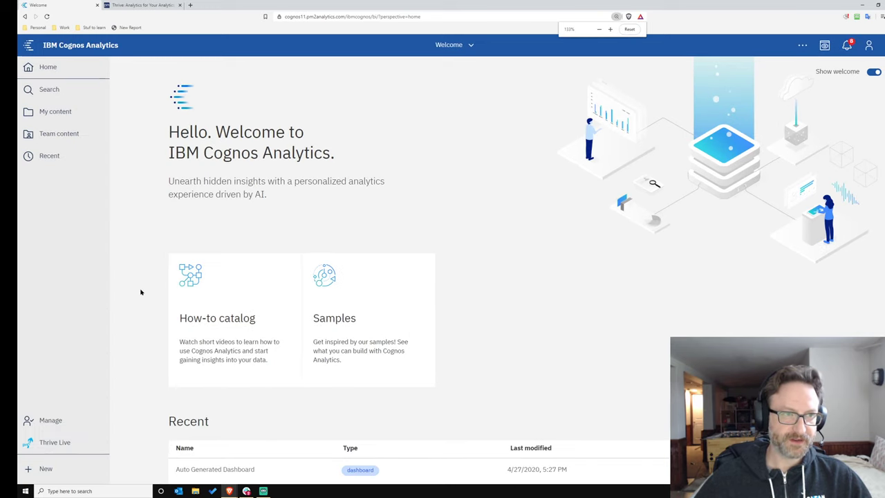
pyautogui.click(65, 468)
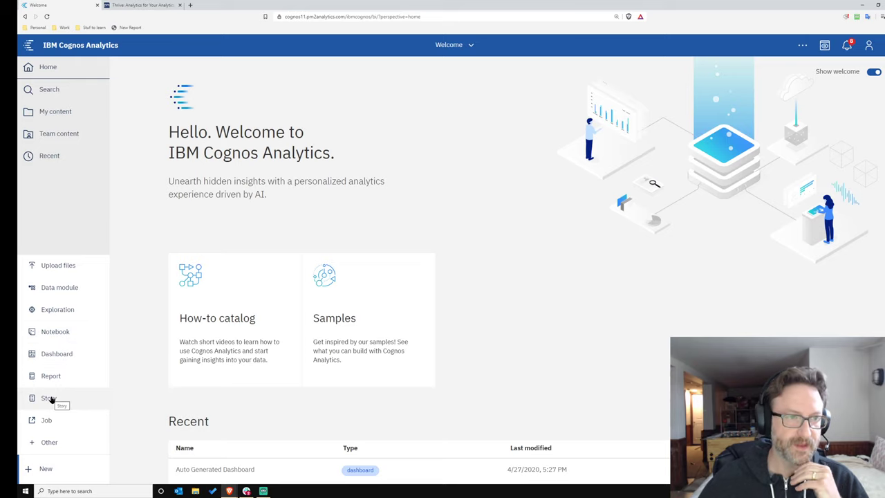
pyautogui.click(146, 223)
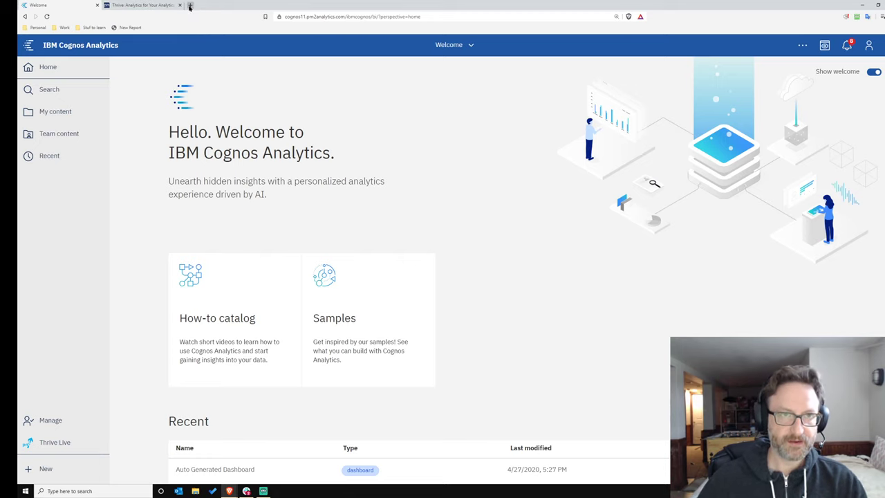
pyautogui.click(190, 6)
# - Load carbondesignsystem.com in the new tab from the 'car' address suggestion
pyautogui.write('car')
pyautogui.press('Return')
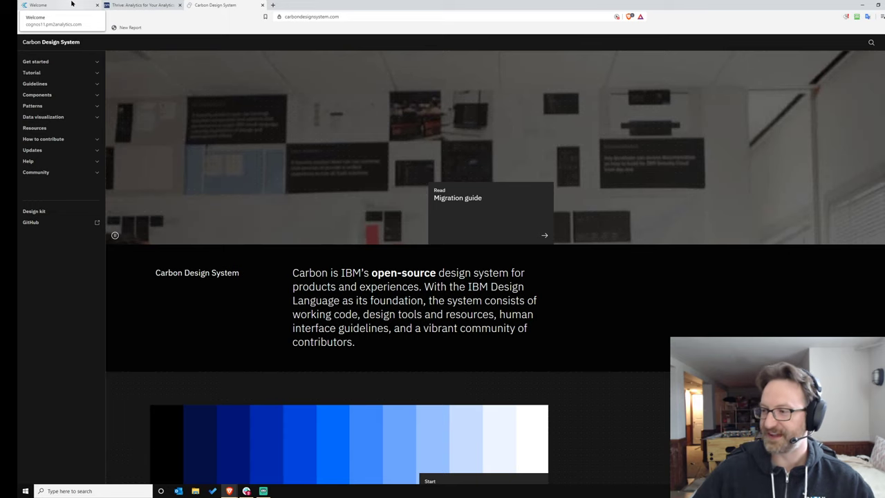
pyautogui.click(71, 4)
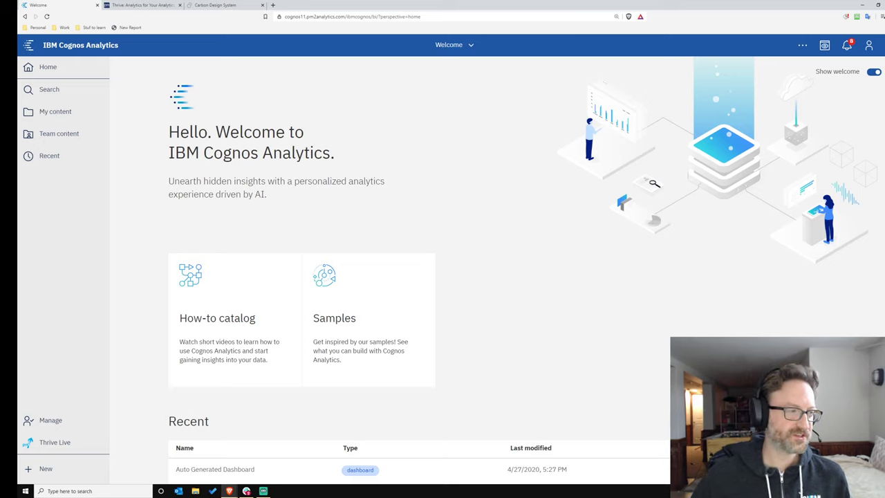
# - Open the Learn panel of help resources on the Cognos welcome page
pyautogui.scroll(-1, 481, 158)
pyautogui.scroll(1, 465, 164)
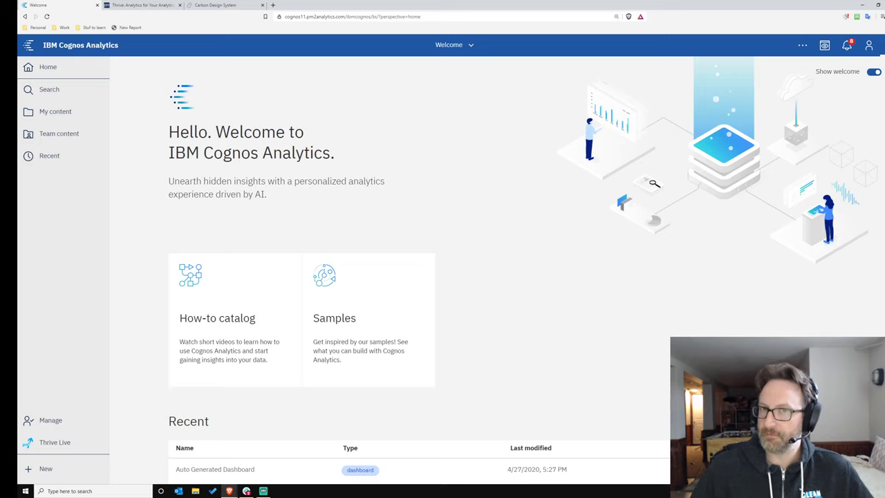
pyautogui.click(824, 45)
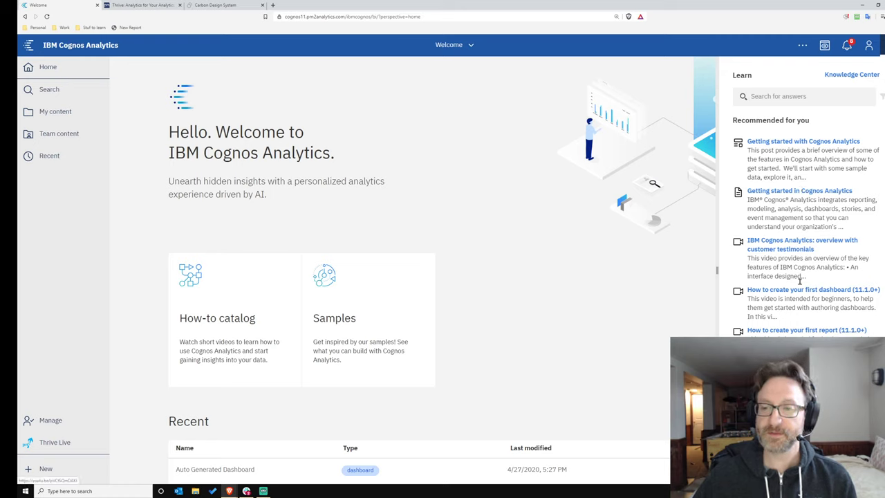
# - Open 'How to create your first report (11.1.0+)' and briefly play its video, then pause
pyautogui.click(793, 330)
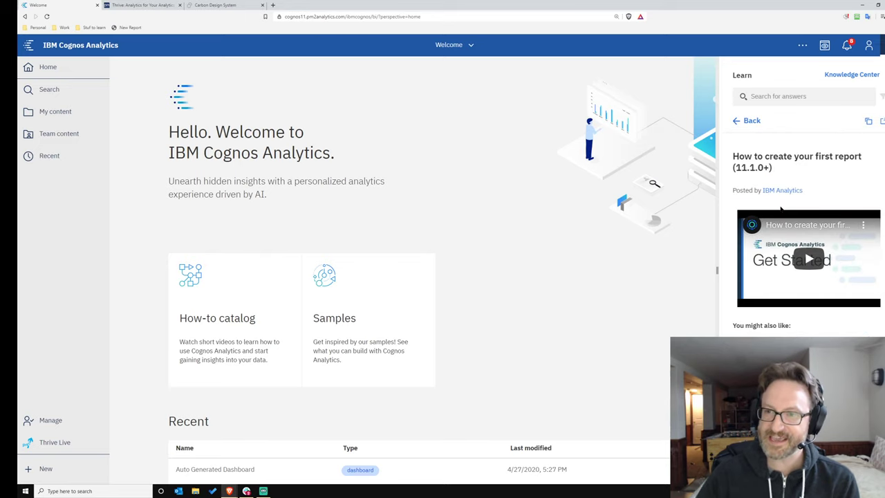
pyautogui.click(785, 259)
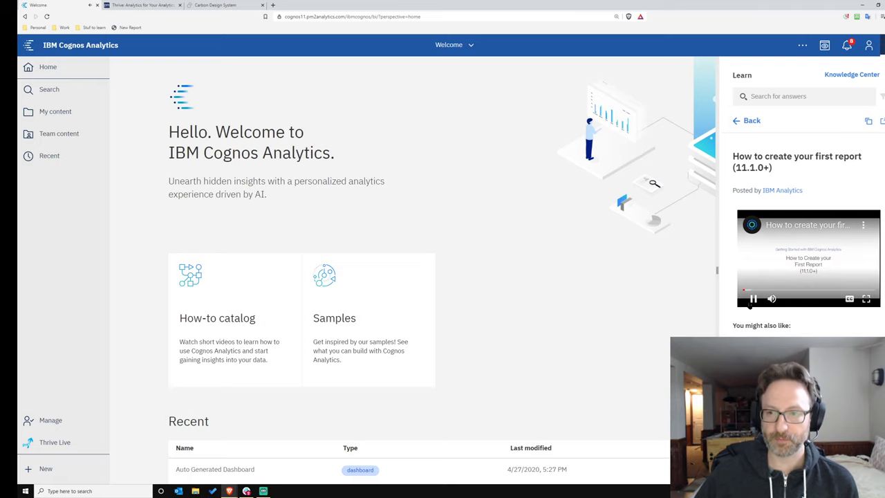
pyautogui.click(754, 299)
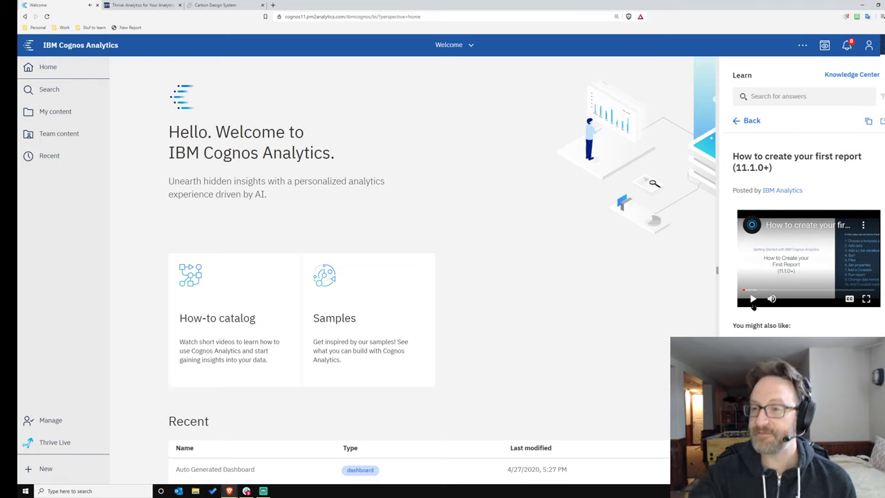
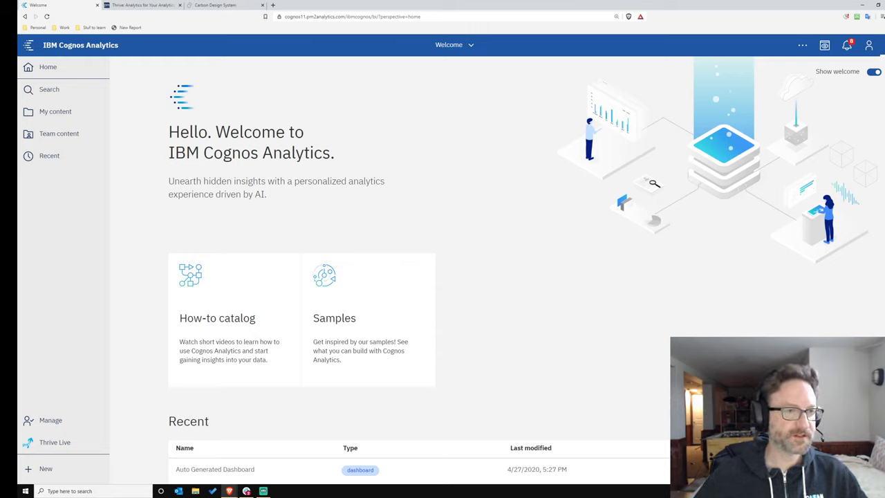
# - Create a new dashboard from the two-column tabbed template
pyautogui.click(52, 469)
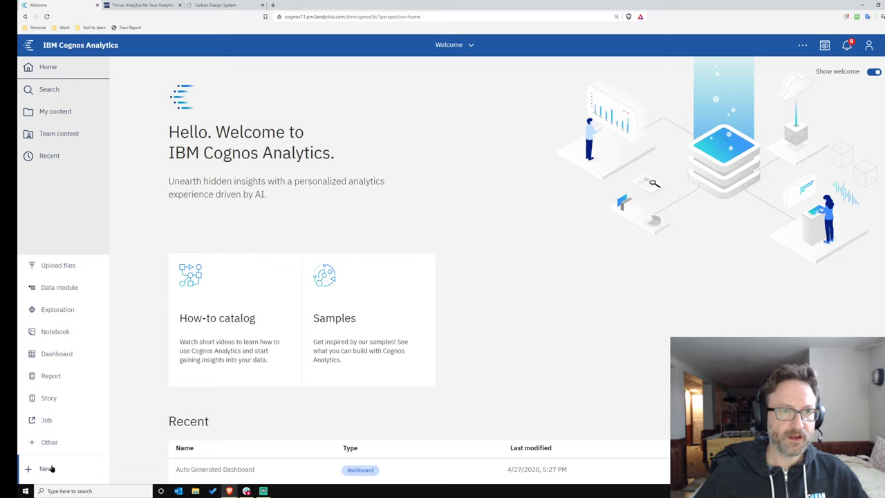
pyautogui.click(69, 353)
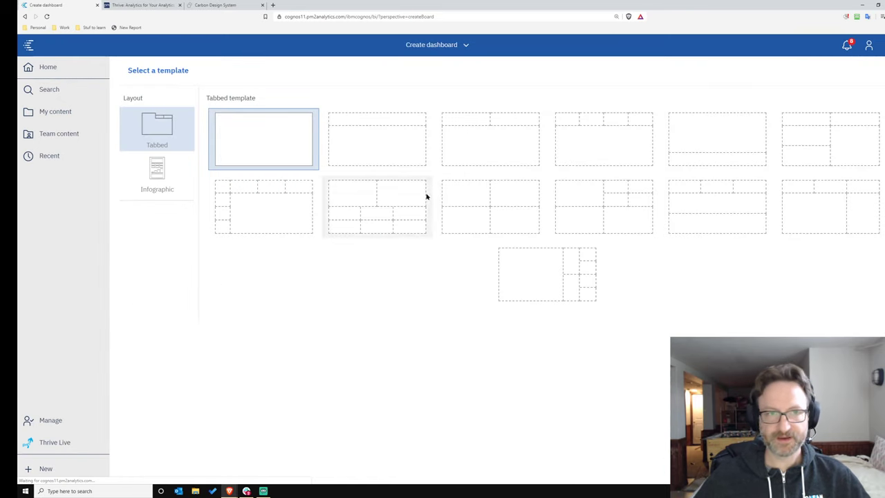
pyautogui.click(502, 217)
pyautogui.click(843, 472)
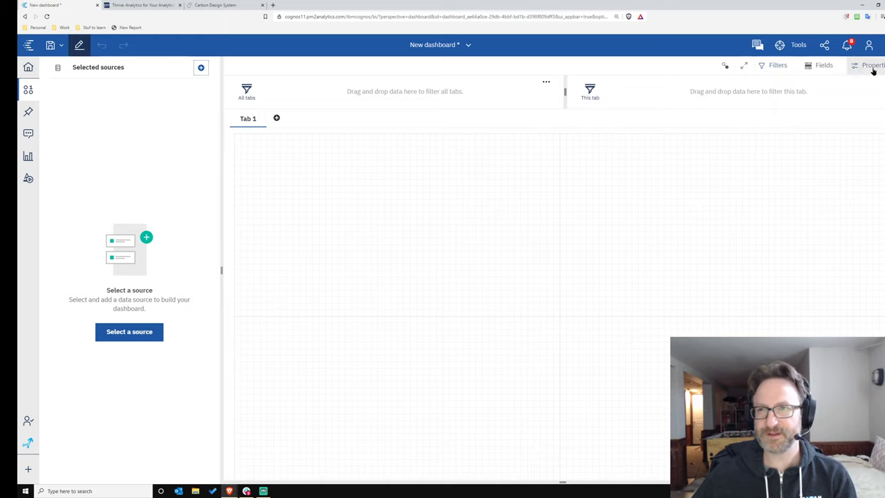
# - Toggle the dashboard Filters bar off and back on twice
pyautogui.click(772, 67)
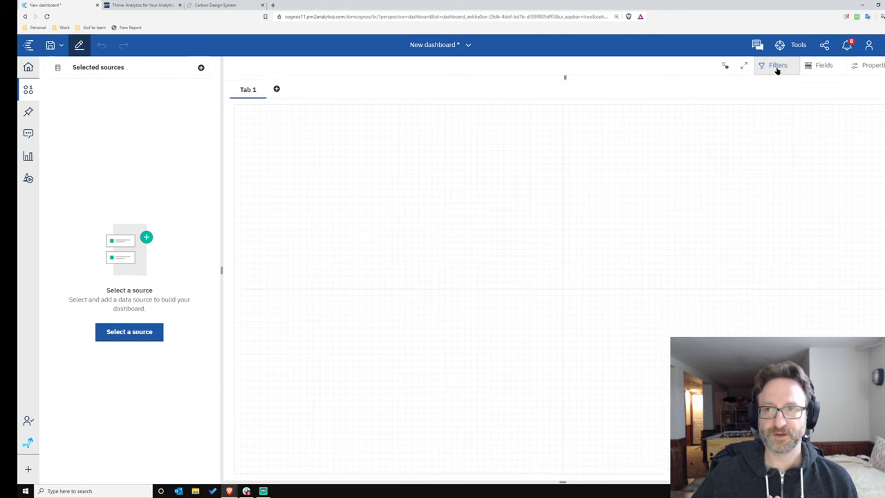
pyautogui.click(776, 67)
pyautogui.click(777, 67)
pyautogui.click(777, 67)
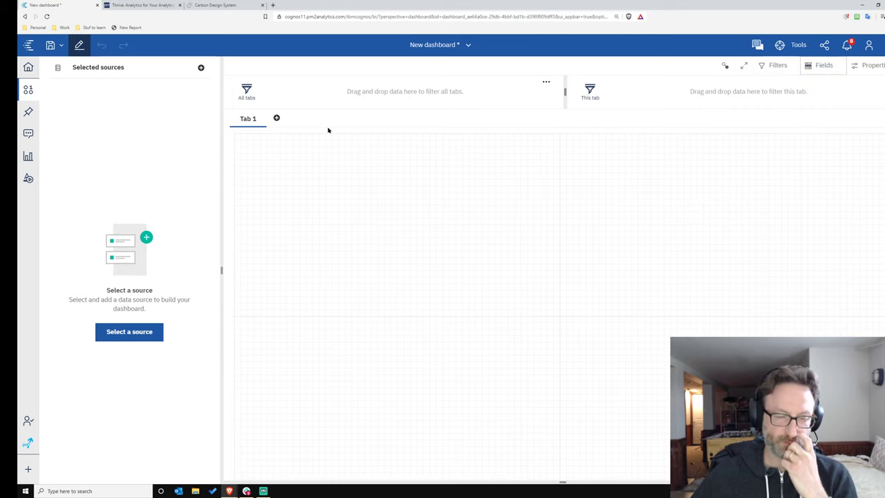
# - Start adding a data source and browse into Team content's Samples folder
pyautogui.click(201, 67)
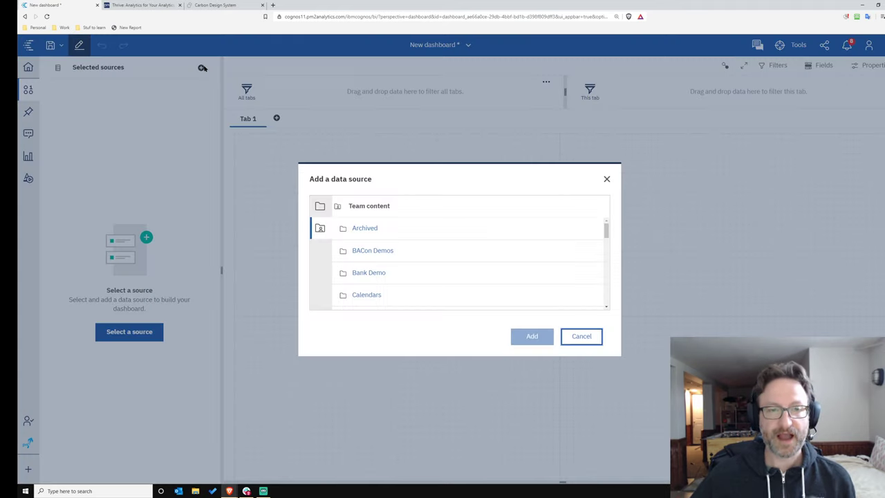
pyautogui.scroll(-5, 394, 256)
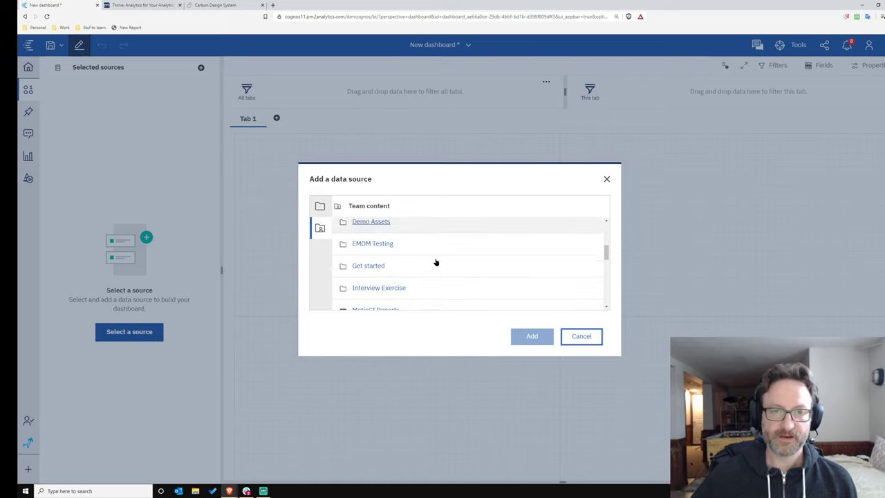
pyautogui.scroll(-10, 436, 262)
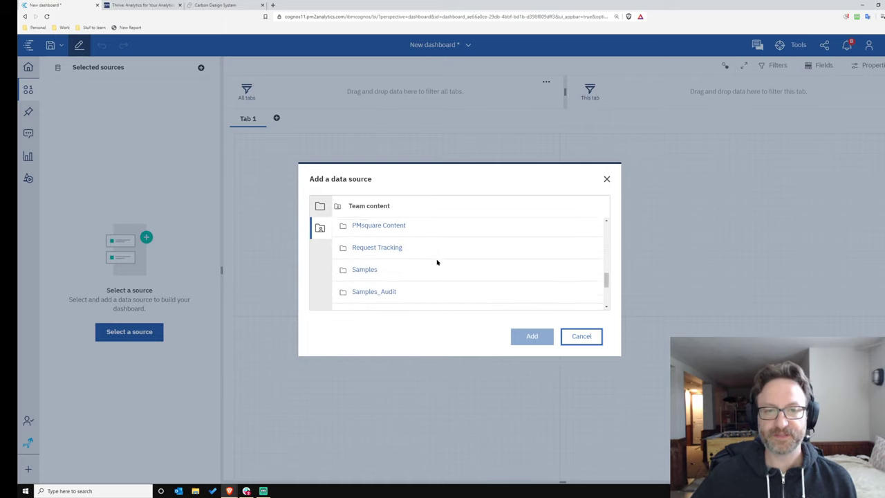
pyautogui.scroll(-2, 437, 262)
pyautogui.click(367, 240)
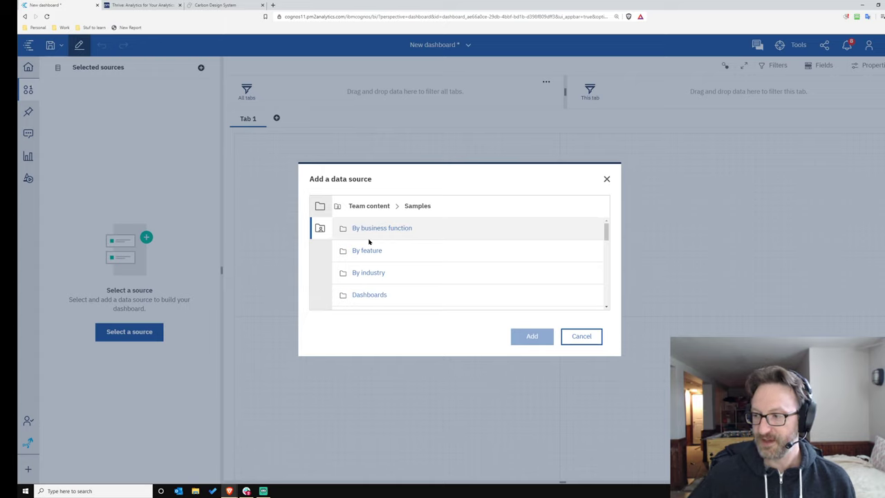
# - From Samples > Models, add GO sales (analysis) as the dashboard's data source
pyautogui.scroll(-5, 401, 241)
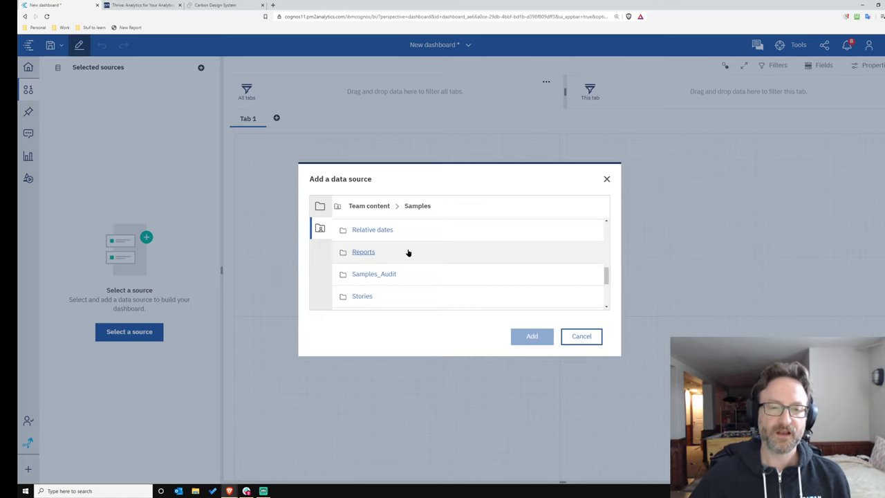
pyautogui.scroll(-1, 407, 253)
pyautogui.scroll(3, 408, 253)
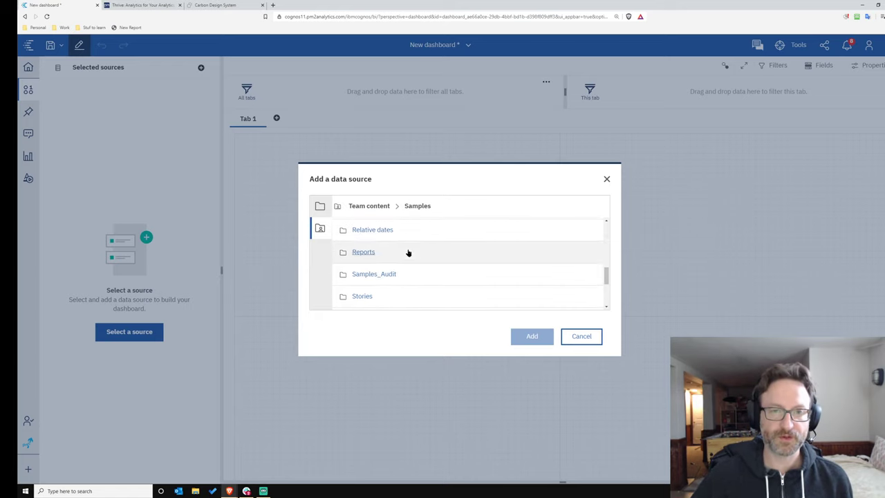
pyautogui.scroll(5, 408, 253)
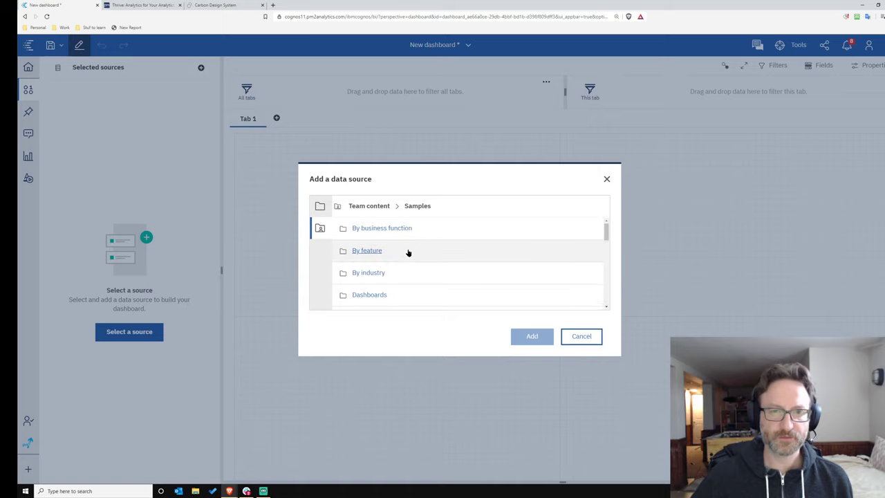
pyautogui.scroll(-2, 430, 247)
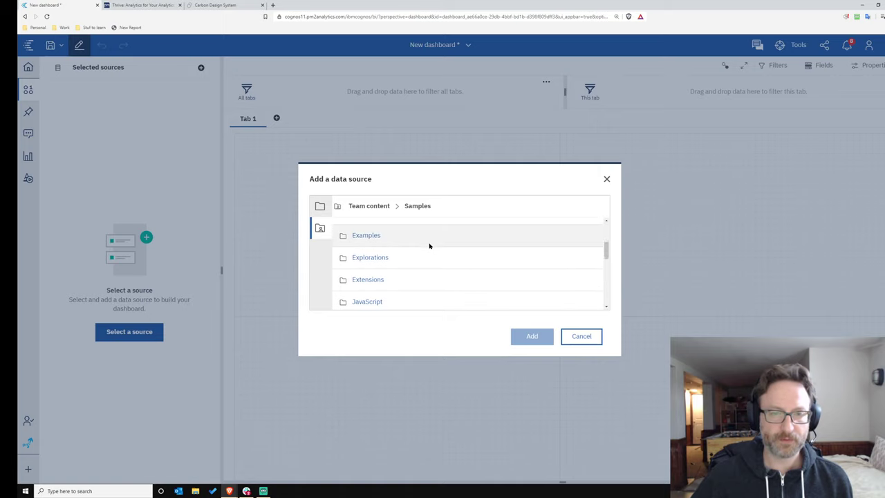
pyautogui.scroll(1, 429, 246)
pyautogui.scroll(-3, 429, 246)
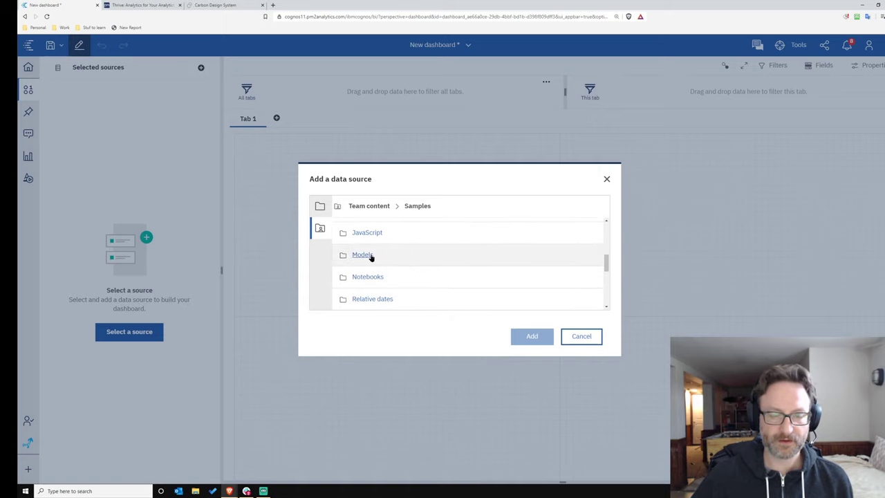
pyautogui.click(371, 256)
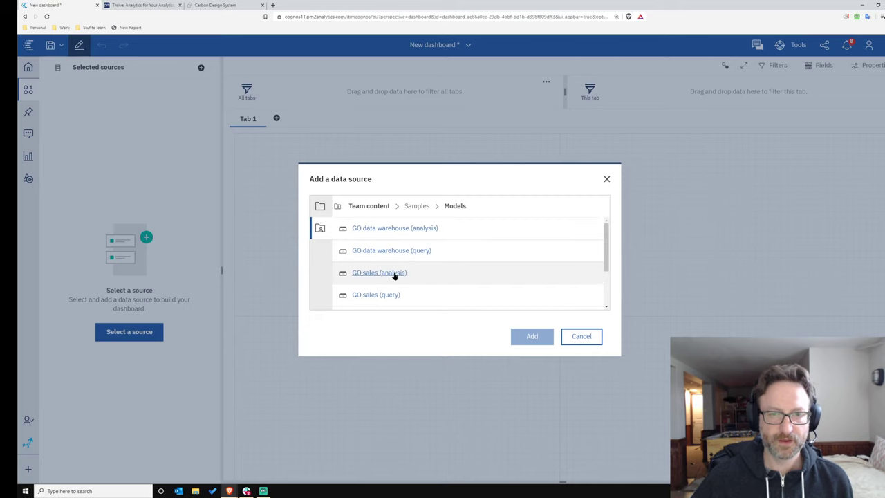
pyautogui.click(395, 274)
pyautogui.click(531, 338)
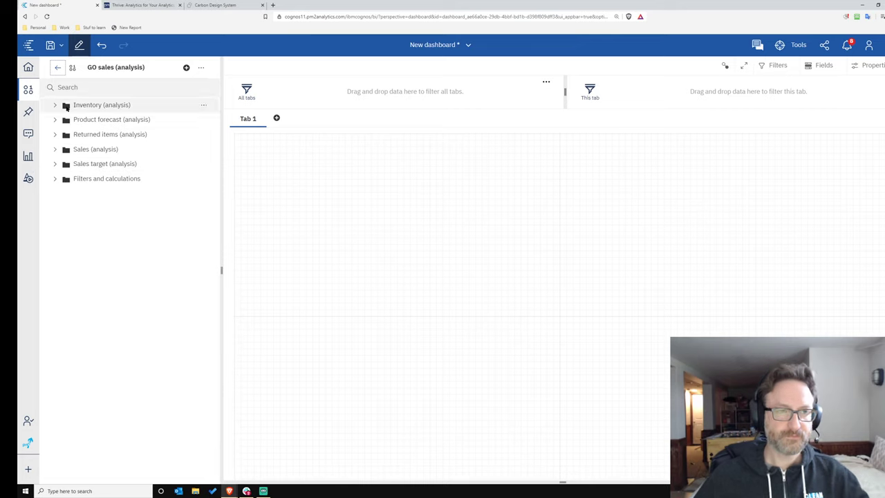
# - Drag a Bar visualization from the Visualizations panel onto Tab 1
pyautogui.click(28, 156)
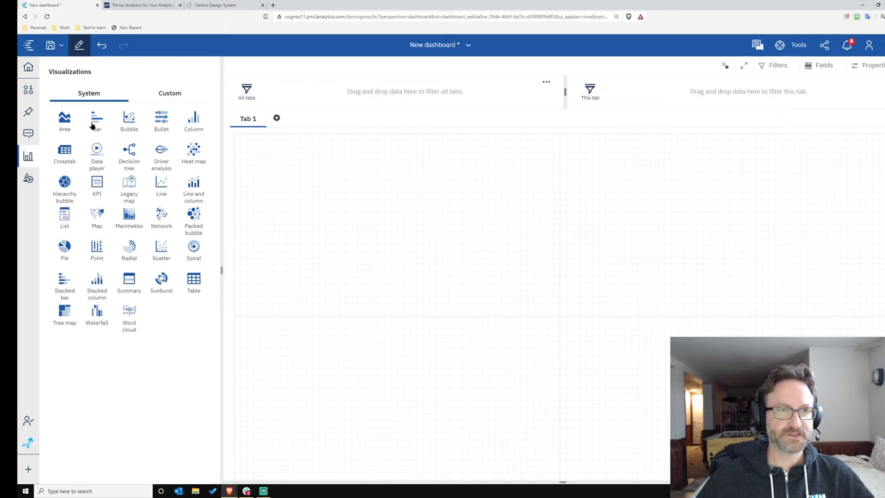
pyautogui.moveTo(100, 128); pyautogui.dragTo(395, 222)
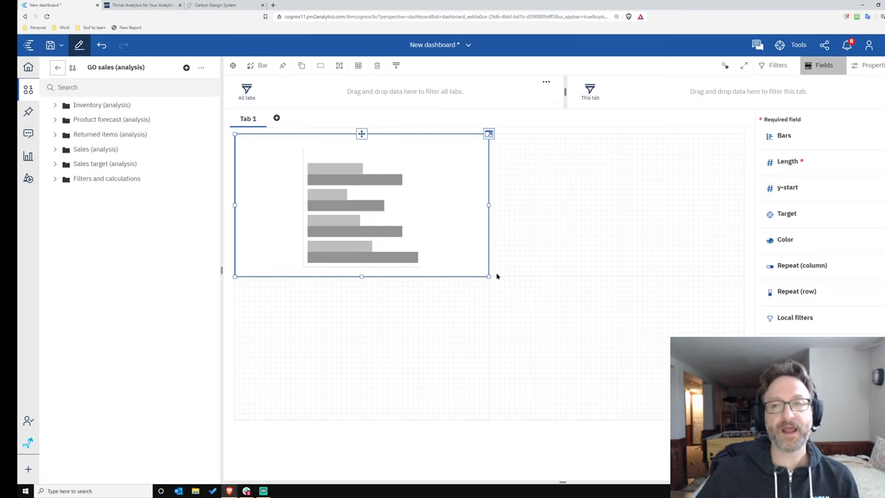
# - Put Revenue from Sales (analysis) > Sales on the bar chart's Length slot
pyautogui.click(827, 68)
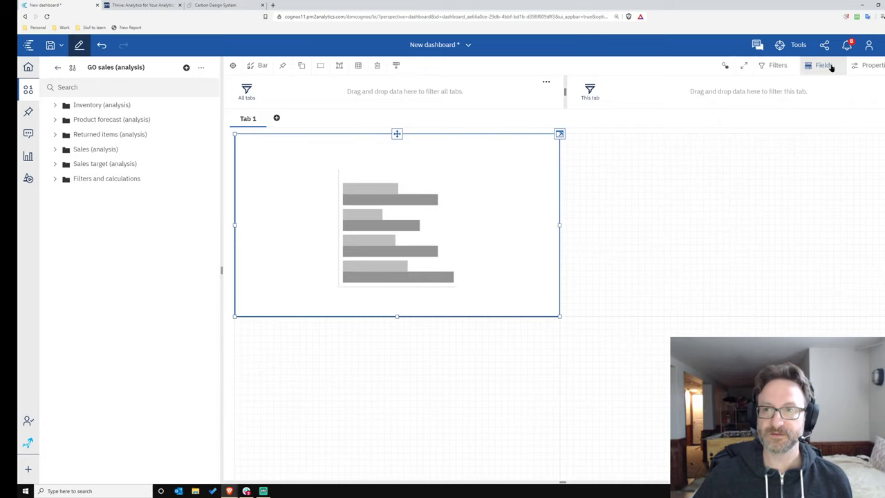
pyautogui.click(828, 69)
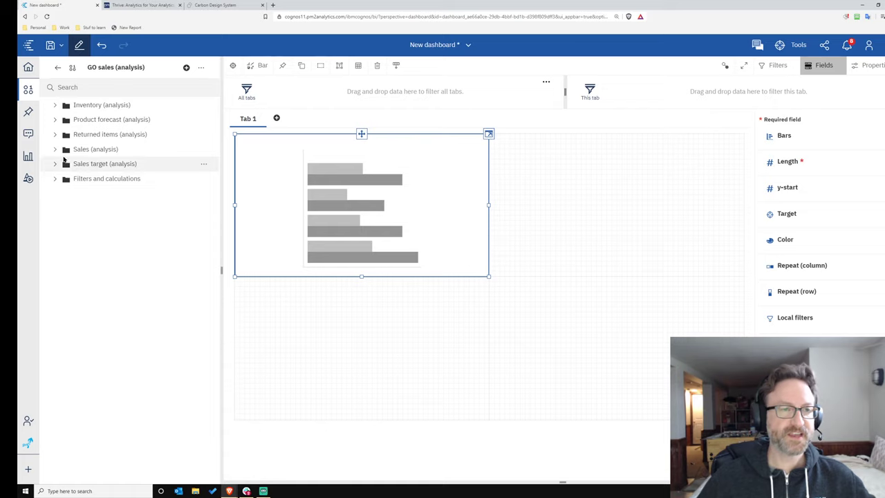
pyautogui.click(55, 149)
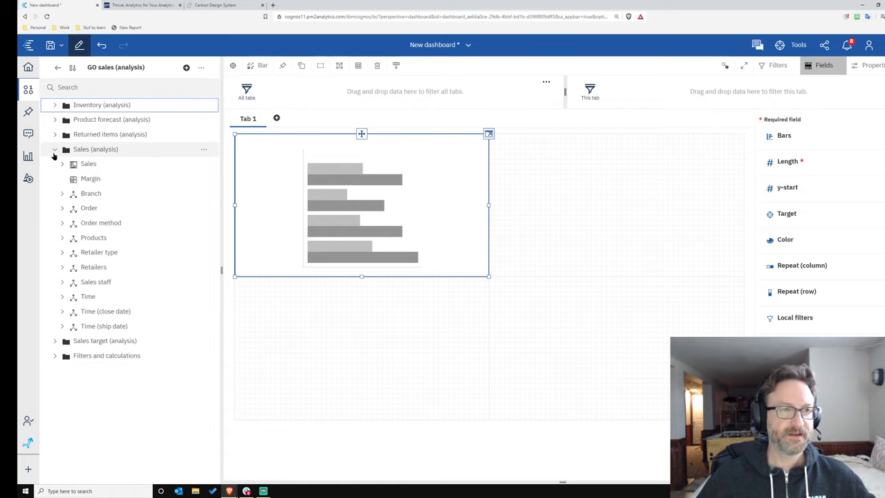
pyautogui.click(62, 164)
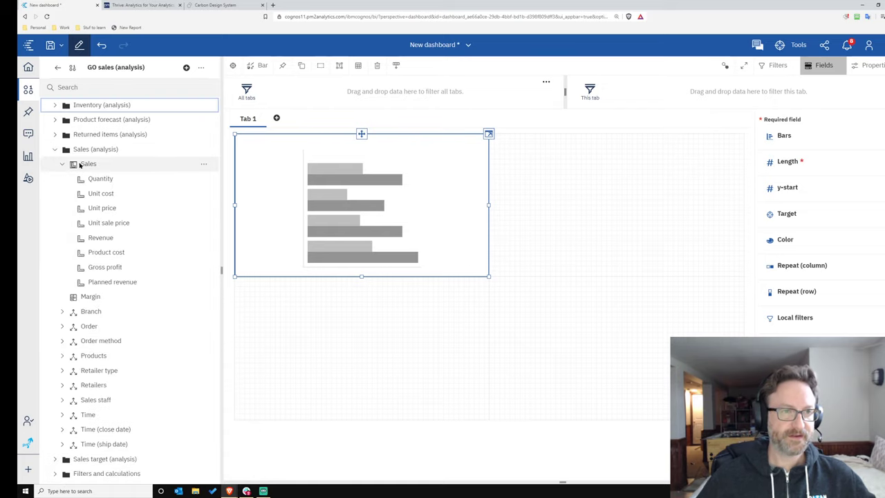
pyautogui.moveTo(135, 239); pyautogui.dragTo(802, 164)
# - Put Retailer type from Retailer (by type) on the chart's Bars slot
pyautogui.click(62, 164)
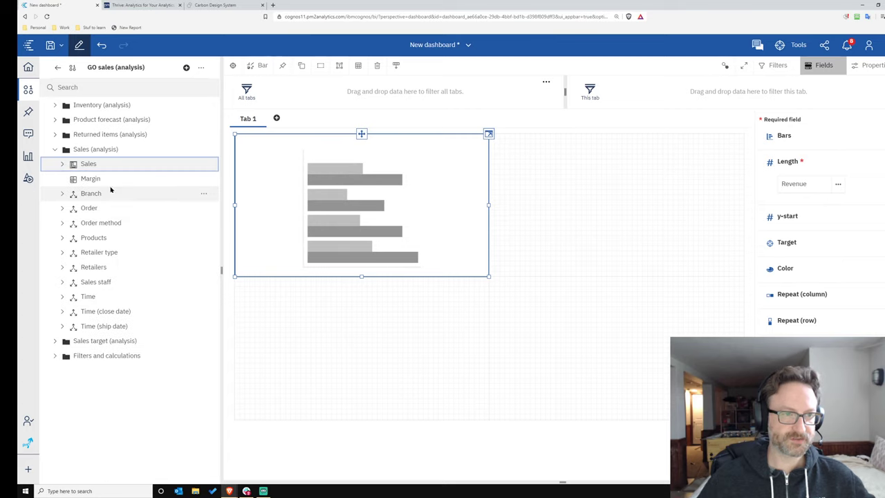
pyautogui.click(62, 252)
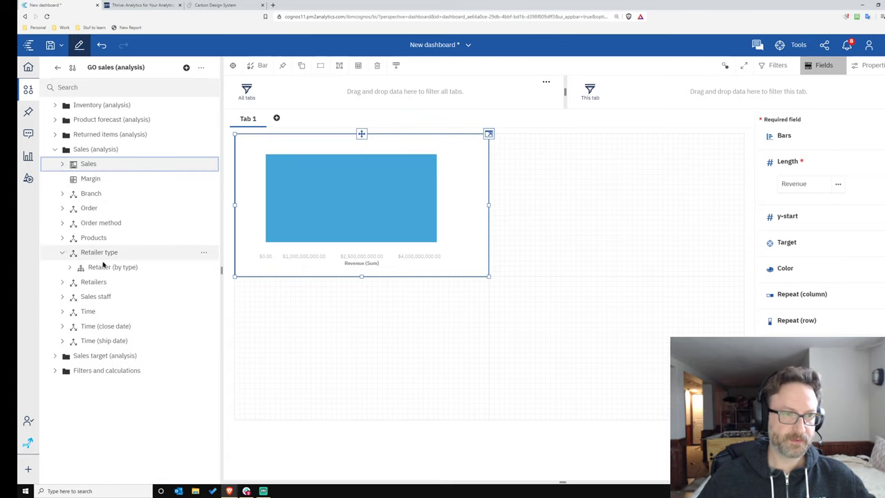
pyautogui.click(66, 266)
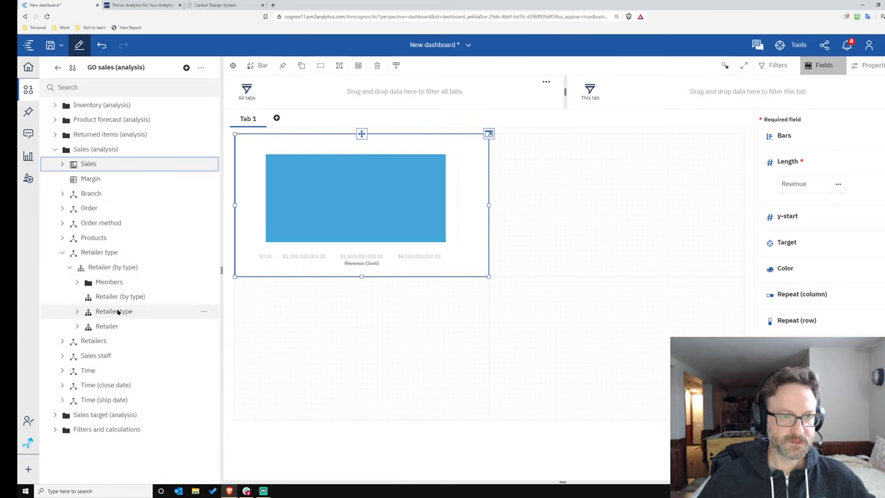
pyautogui.moveTo(118, 313); pyautogui.dragTo(826, 139)
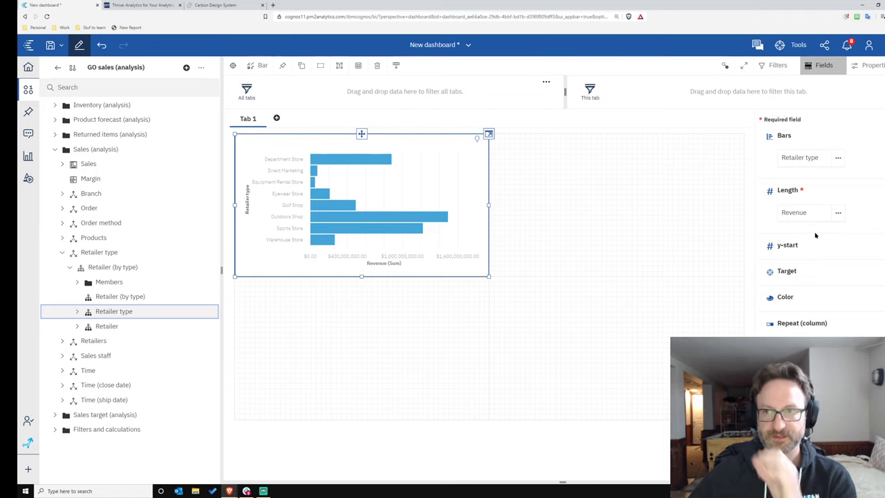
pyautogui.click(826, 66)
# - Reopen the bar chart's field settings pane
pyautogui.click(828, 65)
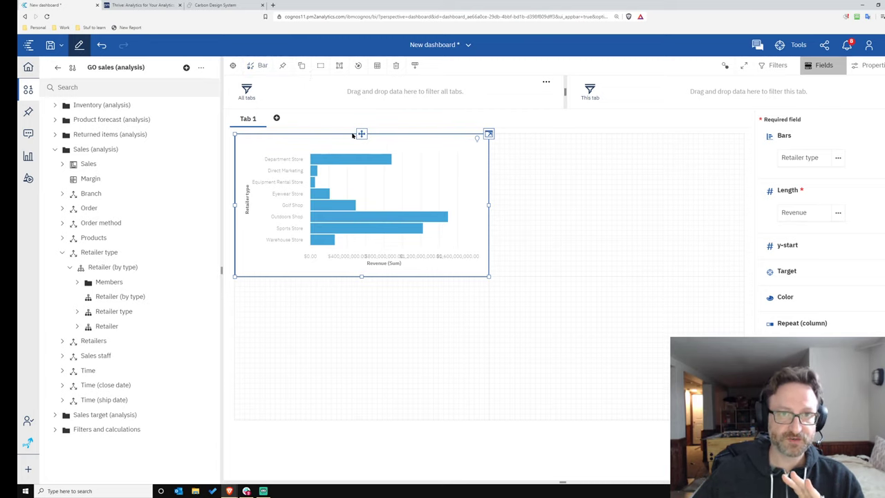
# - Duplicate the Revenue chart beside the original and remove Retailer type from the copy
pyautogui.click(302, 66)
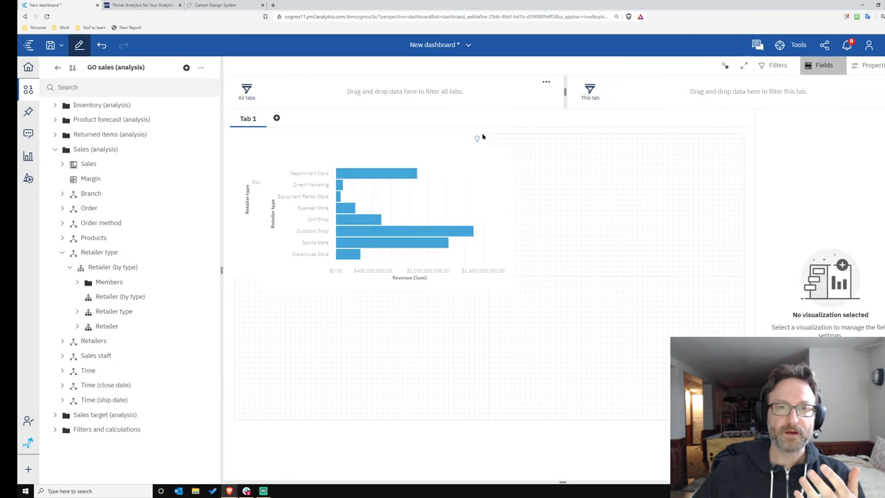
pyautogui.moveTo(387, 148); pyautogui.dragTo(620, 207)
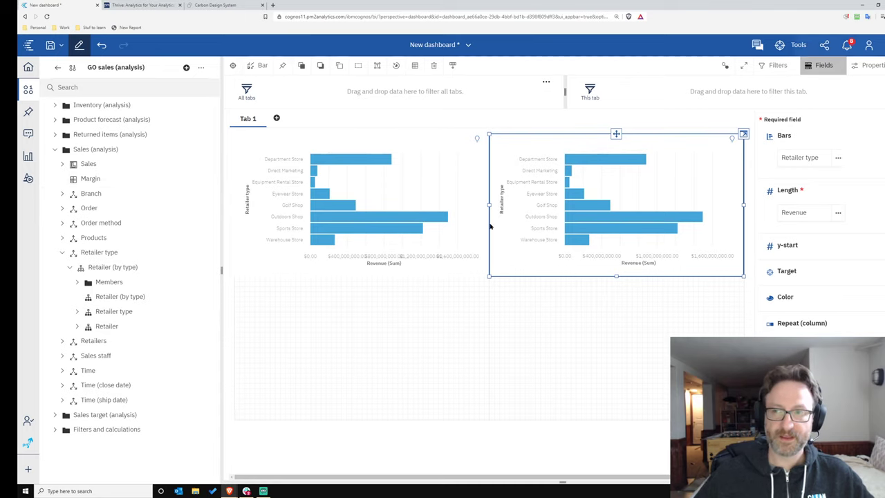
pyautogui.click(837, 158)
pyautogui.click(832, 173)
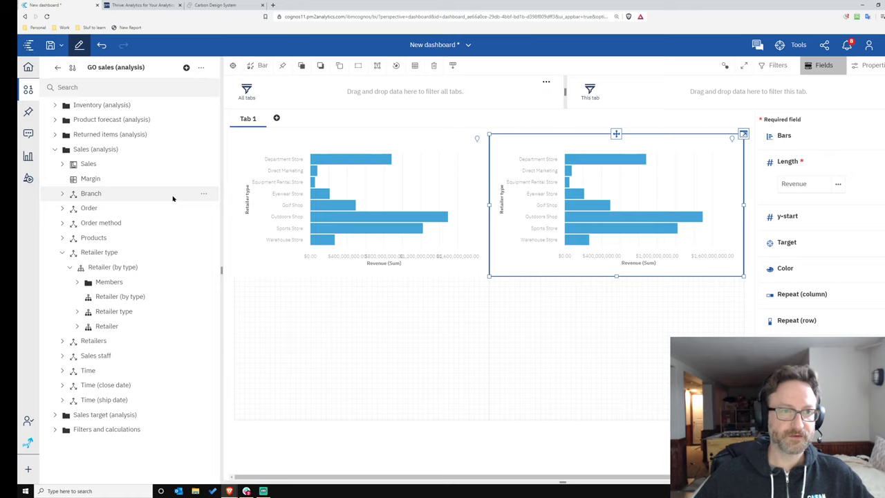
# - Plot the copy by Product line from Products > Products, then compare both charts
pyautogui.click(62, 237)
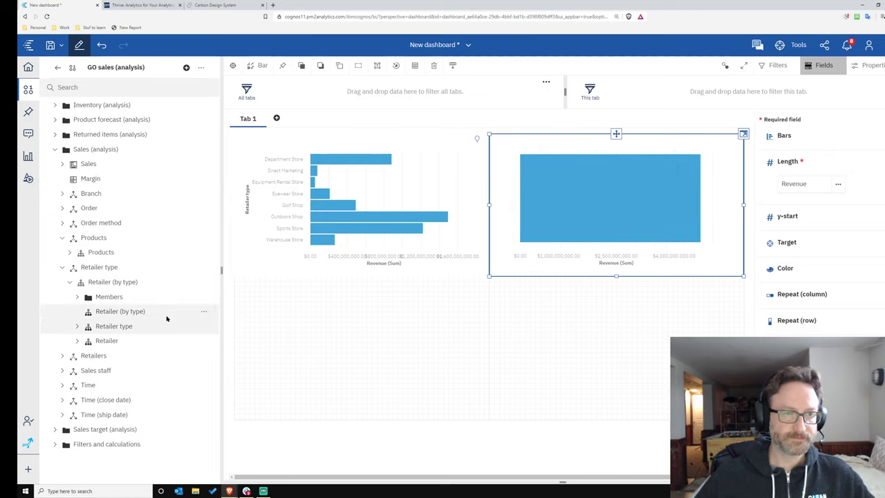
pyautogui.click(69, 253)
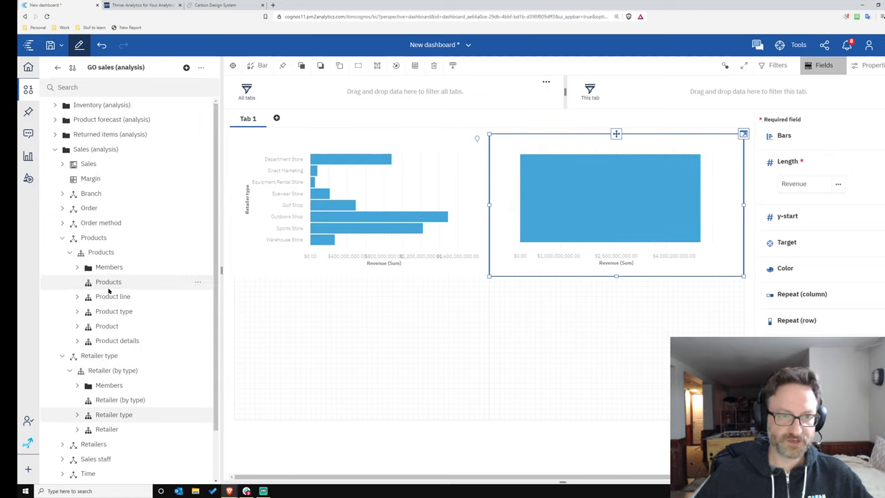
pyautogui.moveTo(117, 296); pyautogui.dragTo(812, 140)
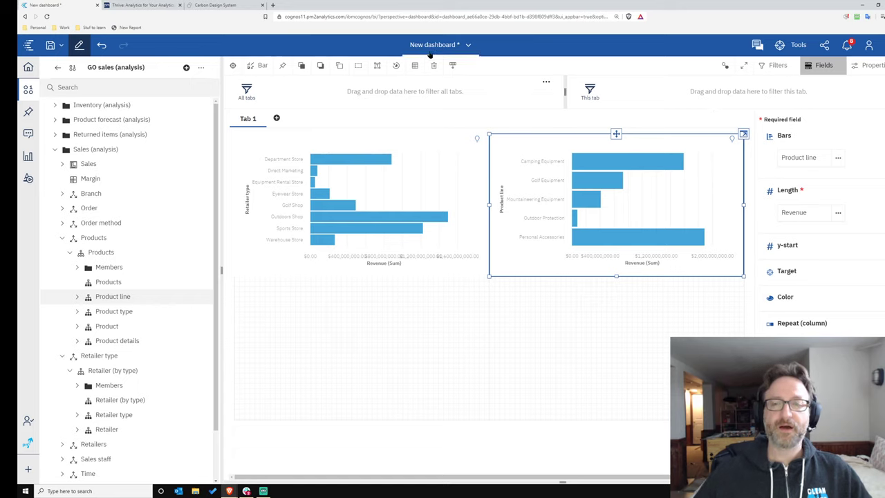
pyautogui.click(433, 163)
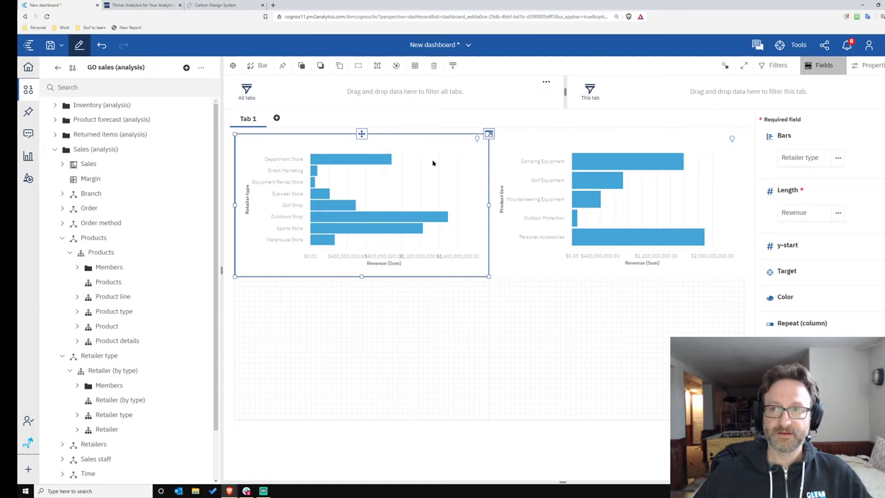
pyautogui.click(517, 148)
pyautogui.click(452, 168)
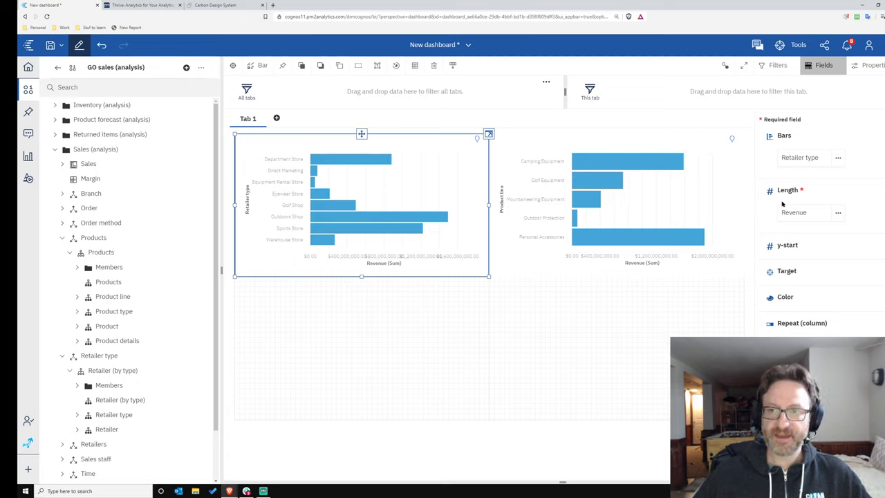
pyautogui.click(695, 201)
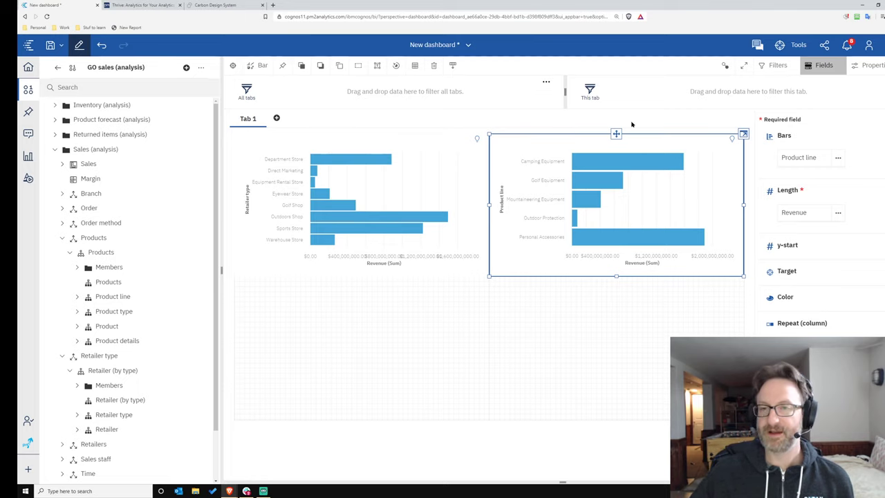
pyautogui.click(437, 171)
pyautogui.click(548, 140)
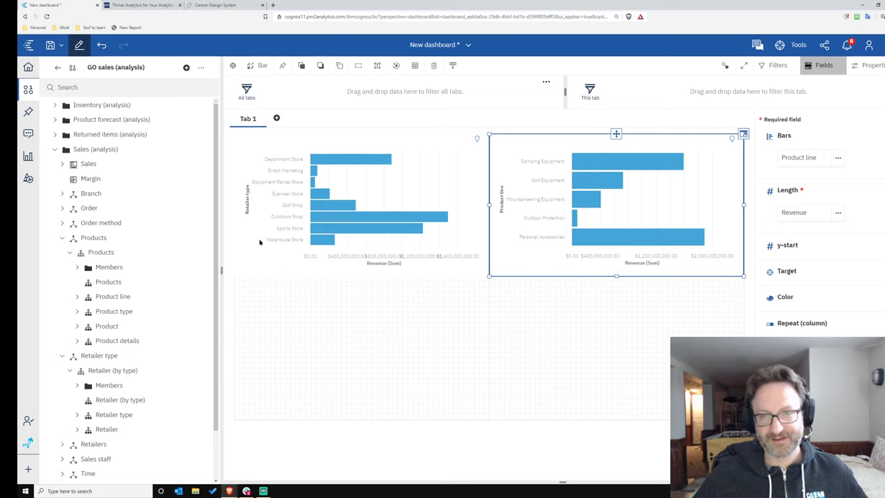
pyautogui.moveTo(801, 212)
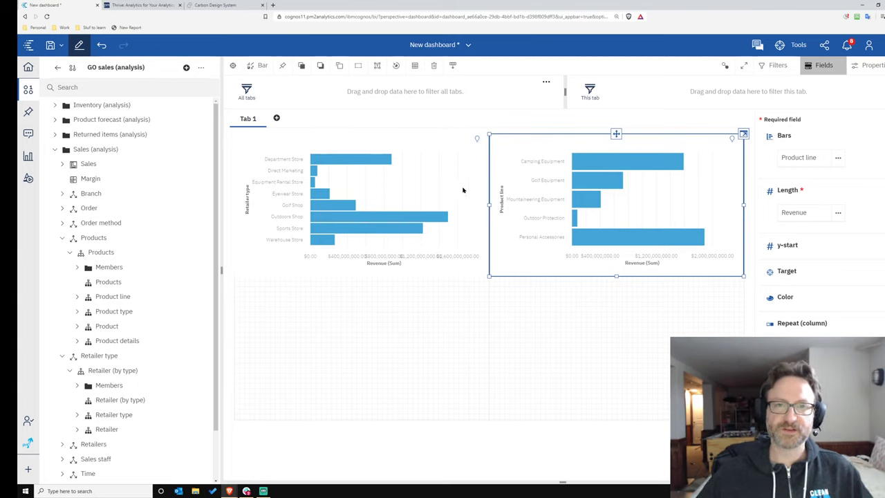
pyautogui.click(427, 159)
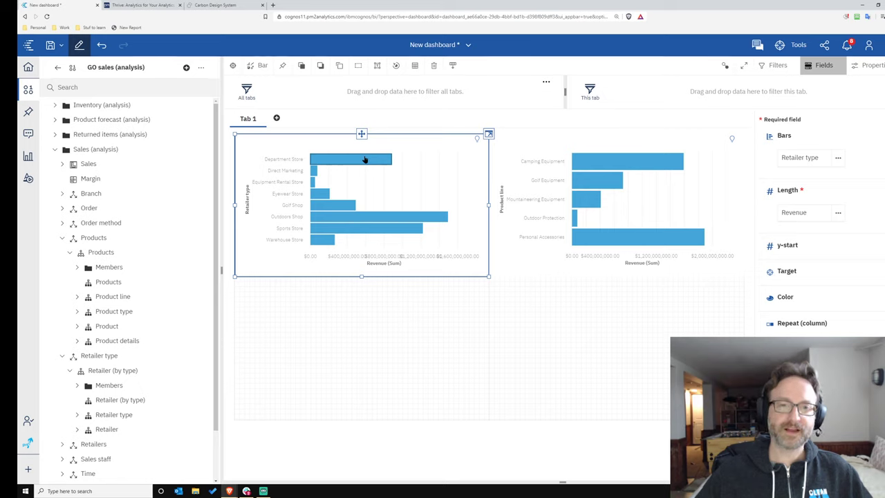
pyautogui.click(364, 160)
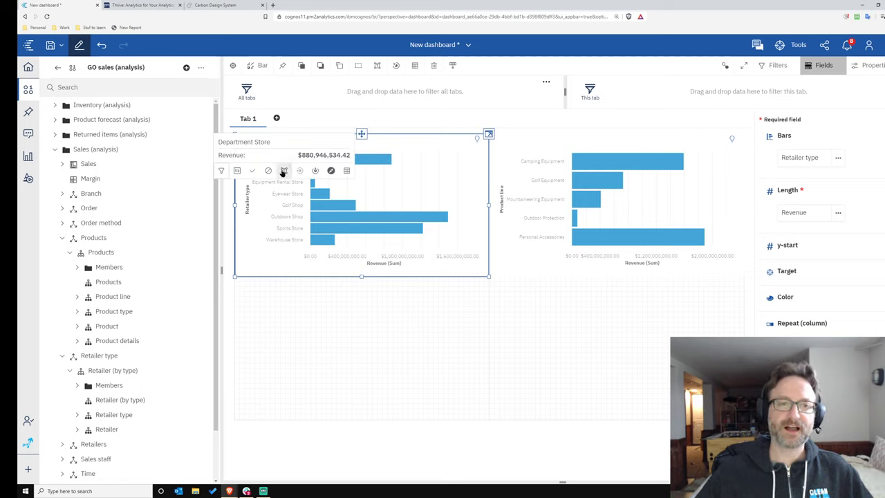
pyautogui.click(340, 204)
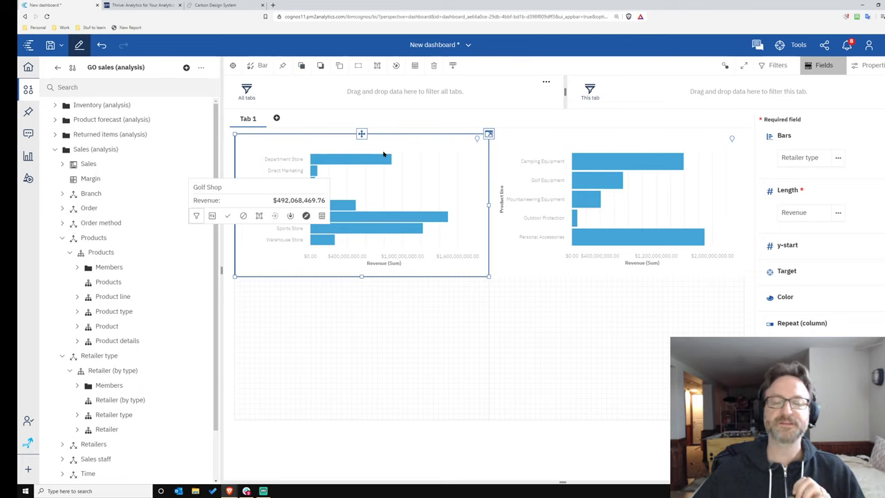
pyautogui.click(355, 163)
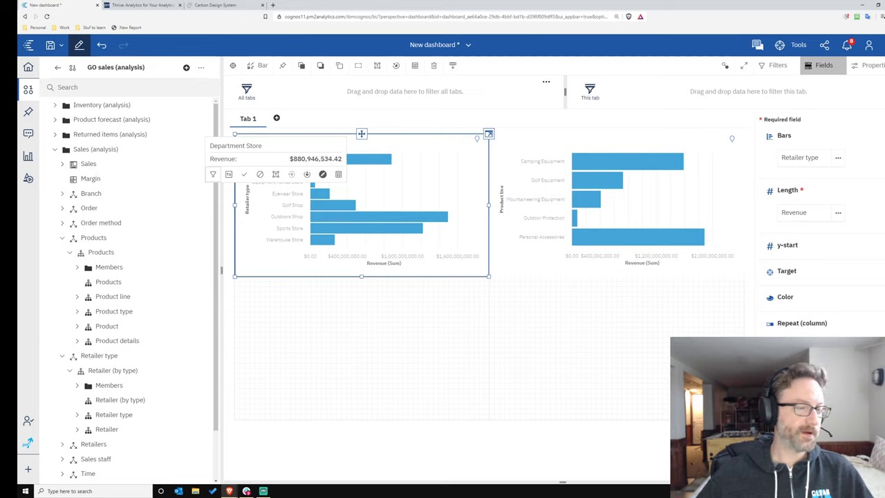
pyautogui.click(496, 147)
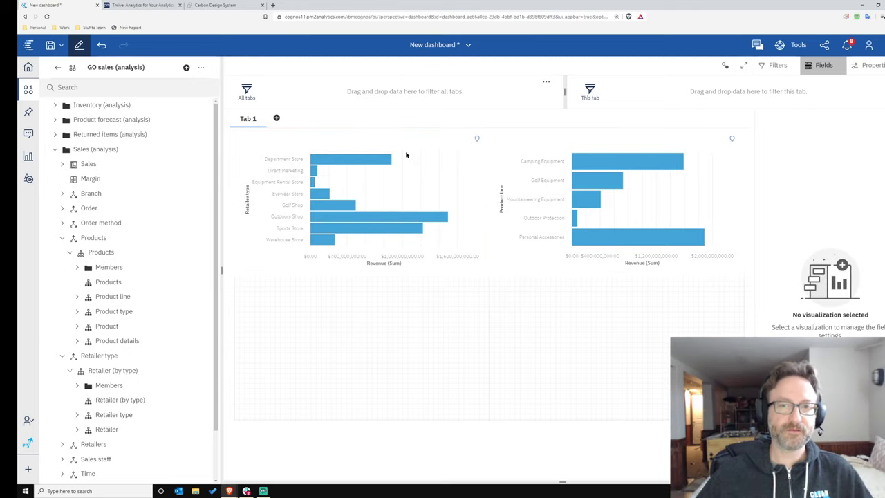
# - Focus the Retailer type chart full size, restore both charts, and exit edit mode
pyautogui.click(408, 155)
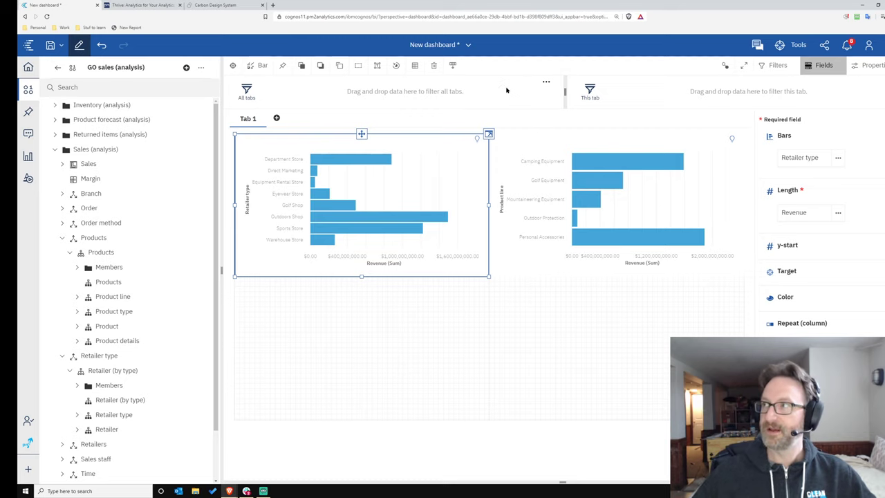
pyautogui.click(489, 134)
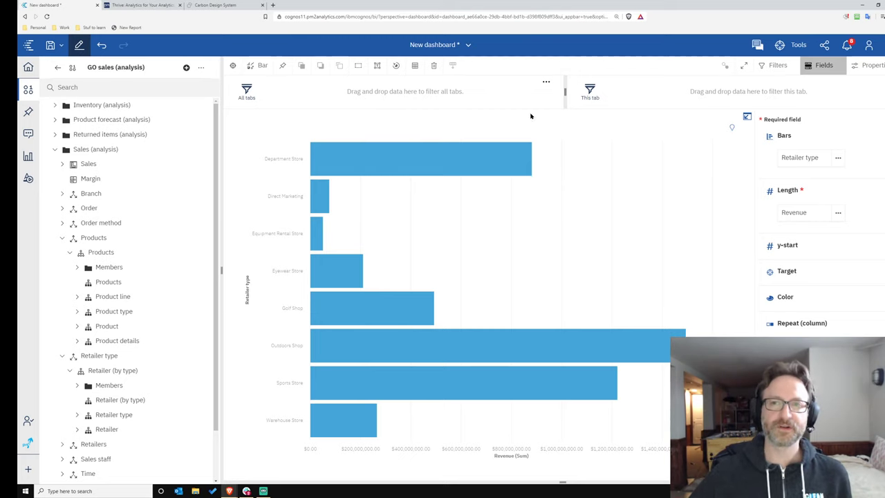
pyautogui.click(745, 117)
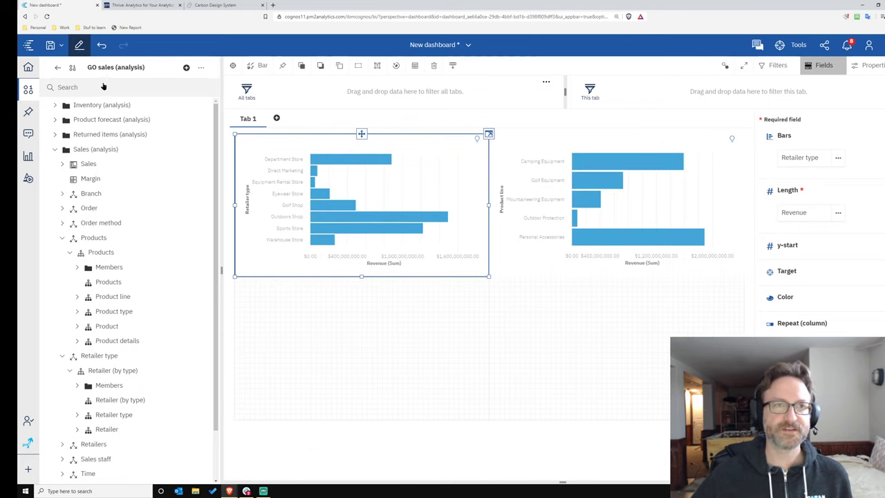
pyautogui.click(78, 45)
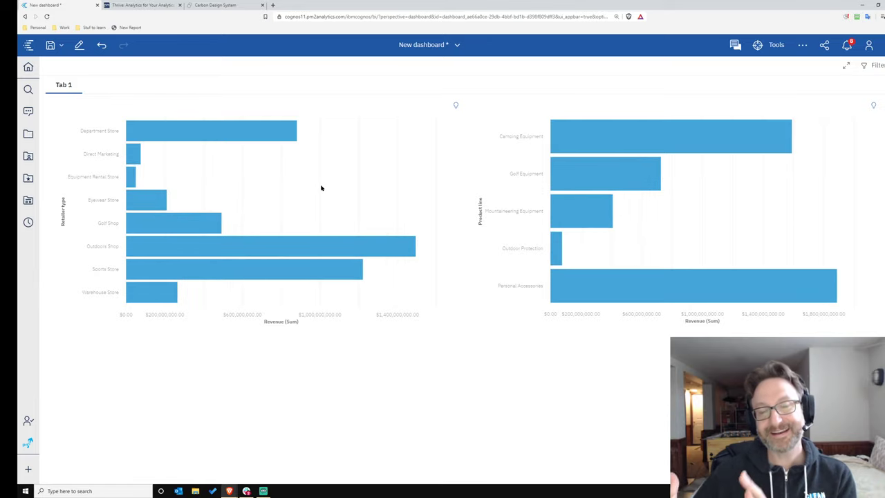
# - Enlarge and restore the Retailer type chart, then switch the dashboard back to edit mode
pyautogui.click(371, 122)
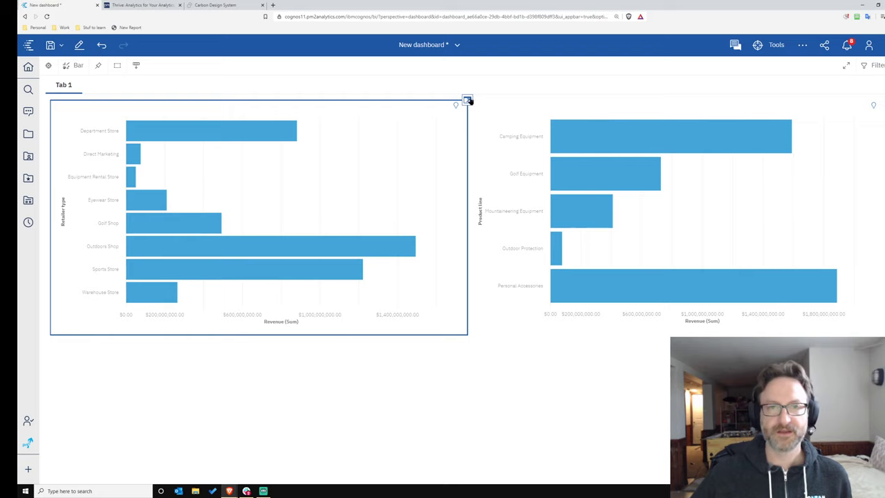
pyautogui.click(467, 101)
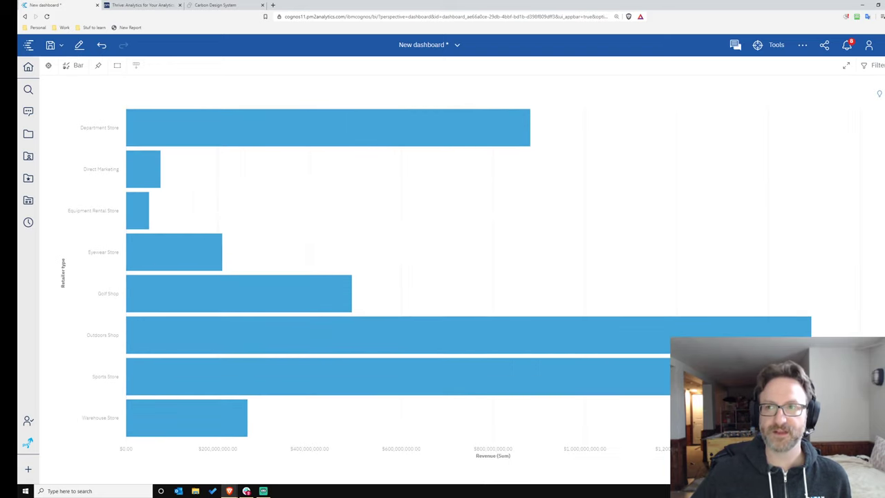
pyautogui.click(846, 65)
pyautogui.moveTo(567, 146)
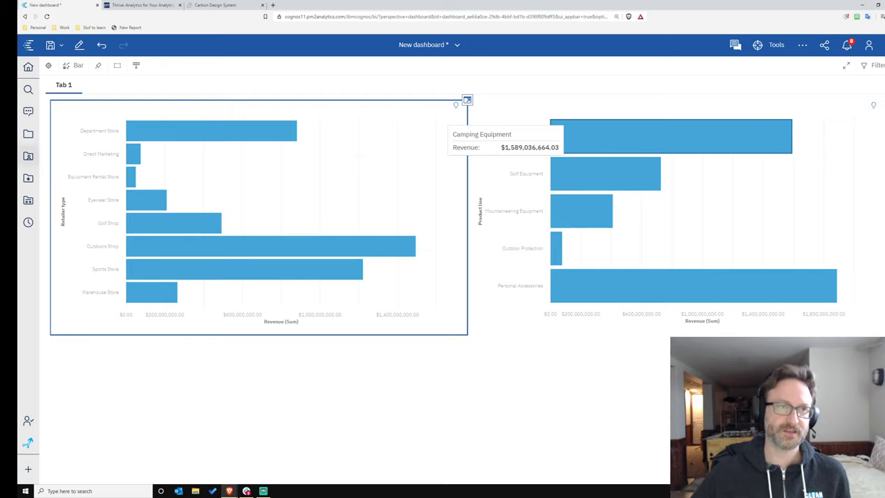
pyautogui.click(78, 45)
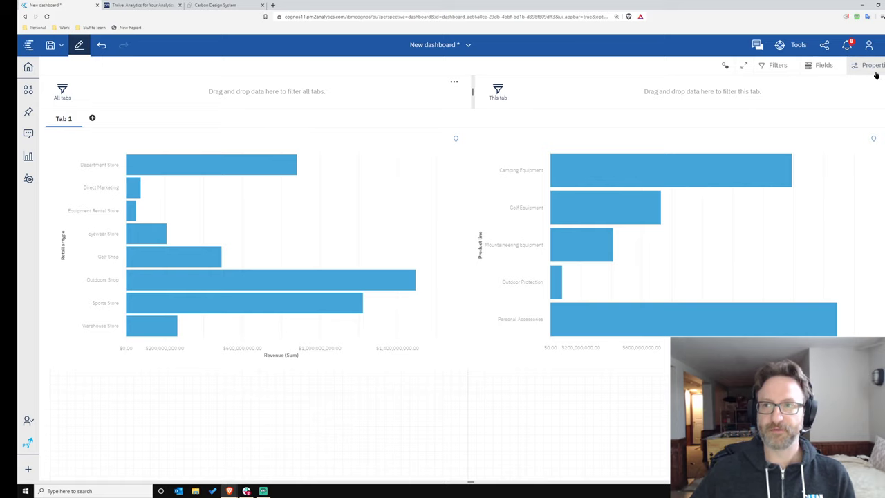
# - Reopen the GO sales (analysis) data tree in the sidebar and scroll through its folders
pyautogui.scroll(-2, 443, 276)
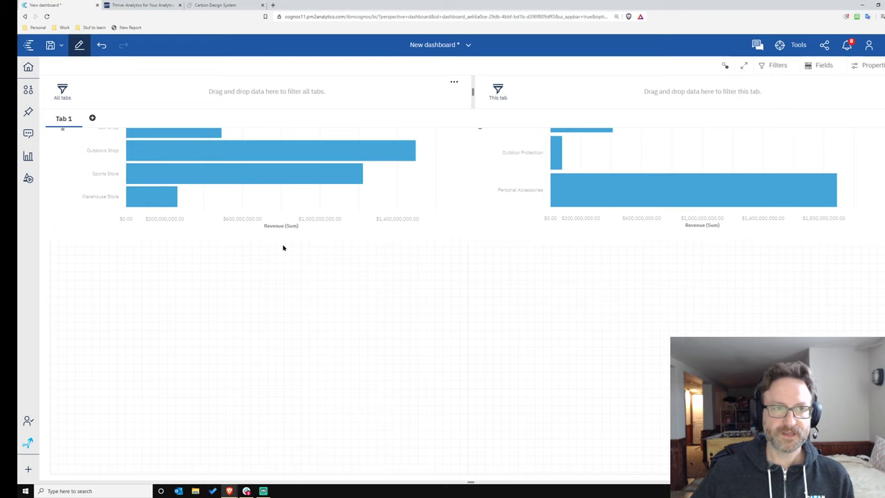
pyautogui.click(26, 91)
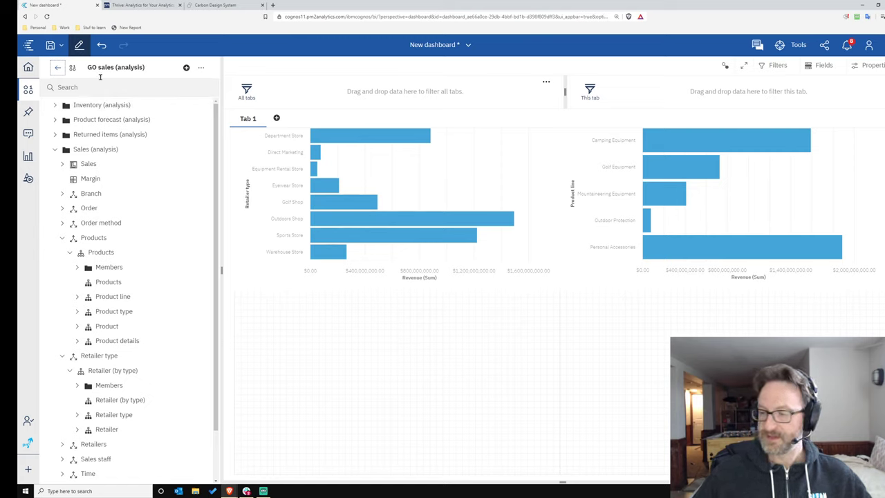
pyautogui.scroll(-2, 131, 210)
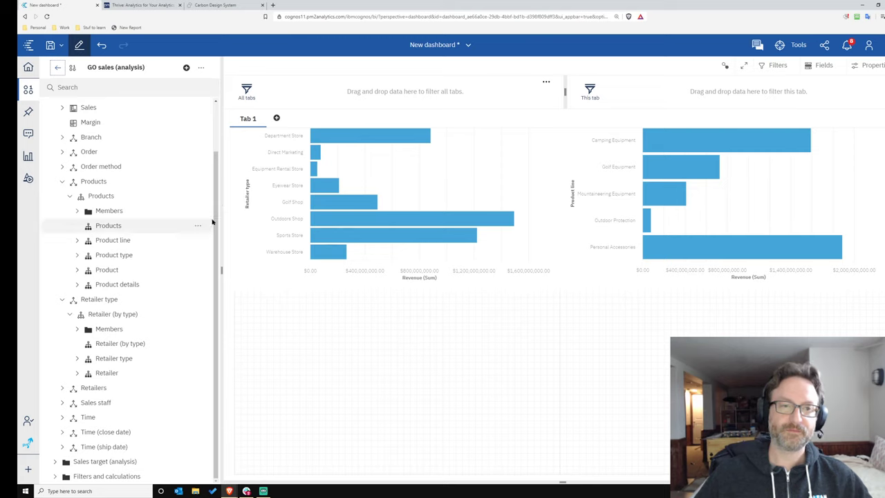
pyautogui.moveTo(211, 224); pyautogui.dragTo(216, 178)
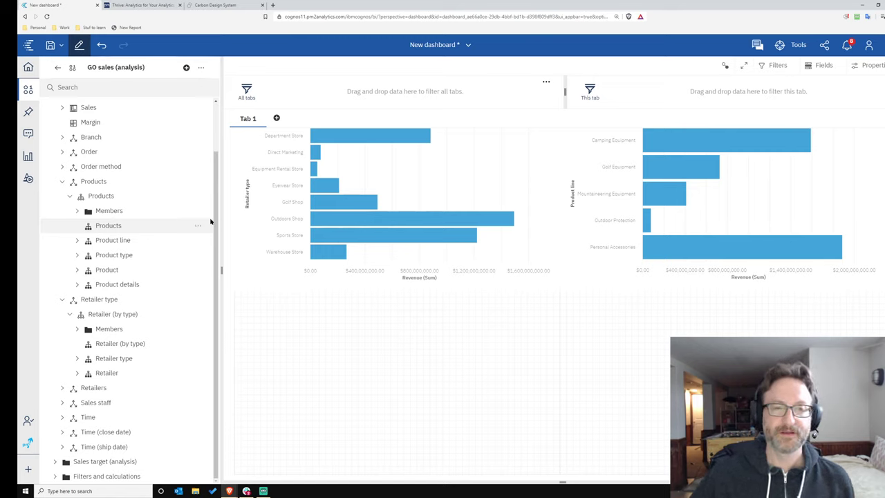
pyautogui.scroll(1, 212, 213)
pyautogui.scroll(-1, 212, 213)
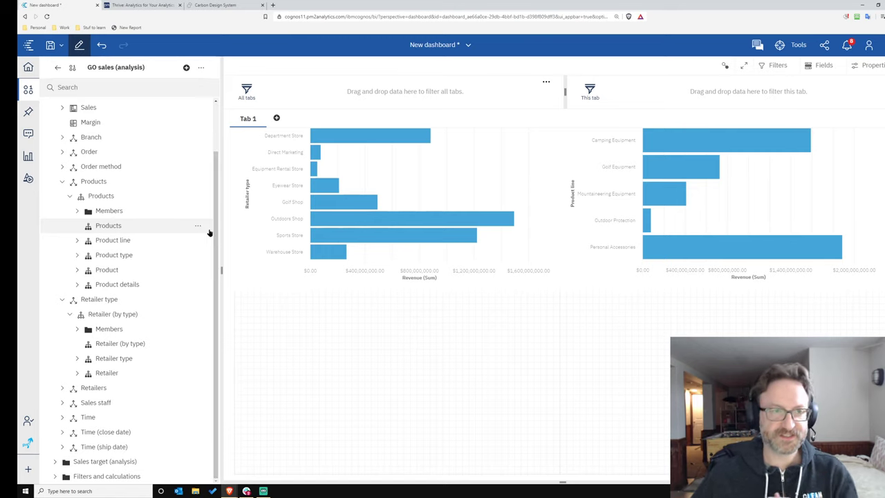
# - Add a table visualization below the charts with Product line as its rows
pyautogui.click(28, 157)
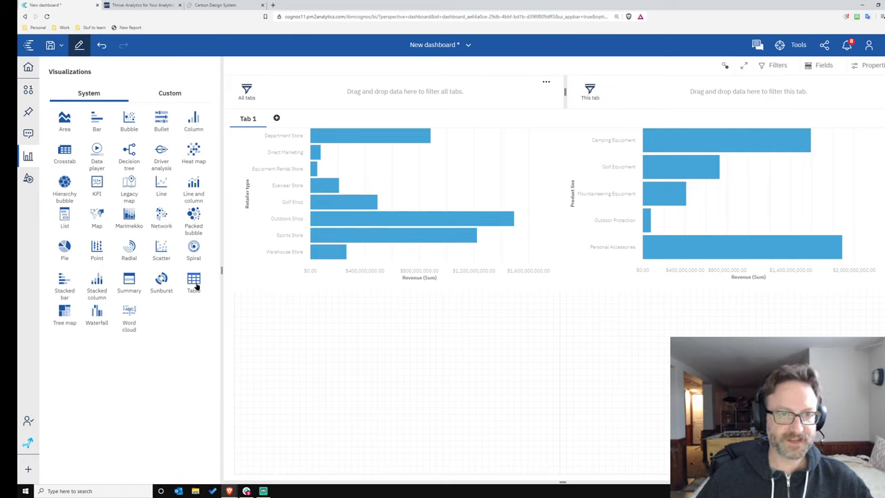
pyautogui.moveTo(193, 283); pyautogui.dragTo(397, 389)
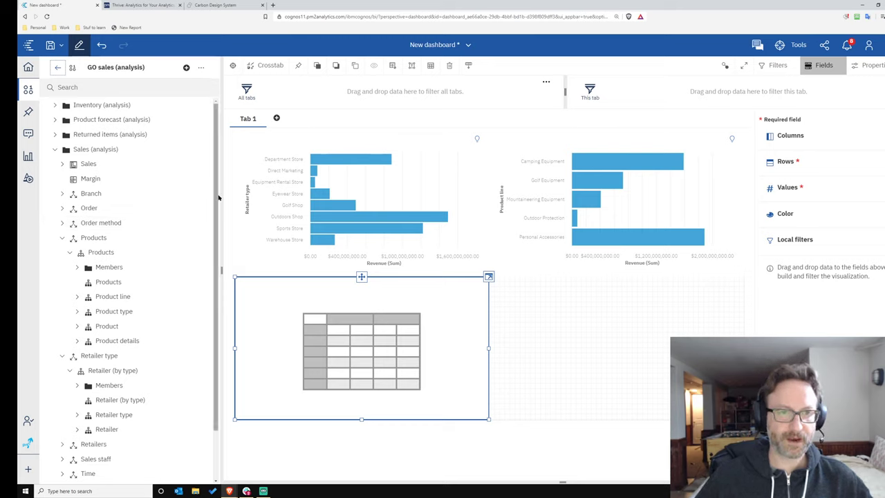
pyautogui.moveTo(216, 197); pyautogui.dragTo(218, 266)
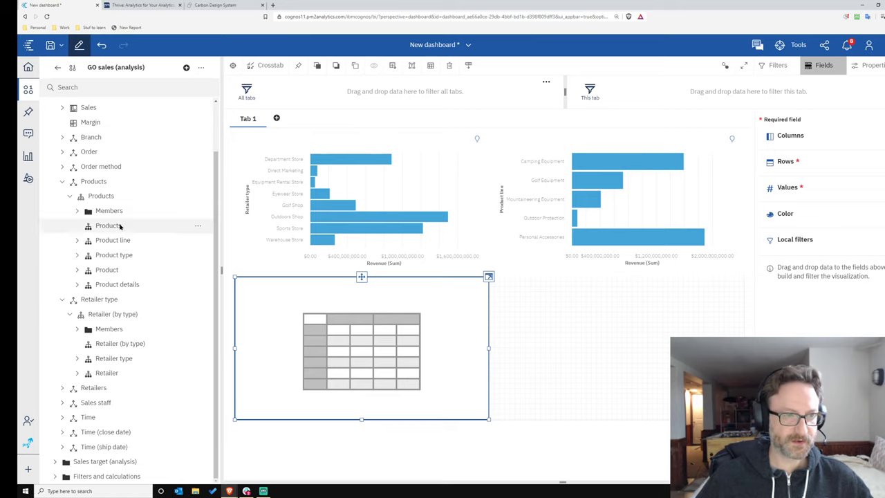
pyautogui.scroll(1, 157, 255)
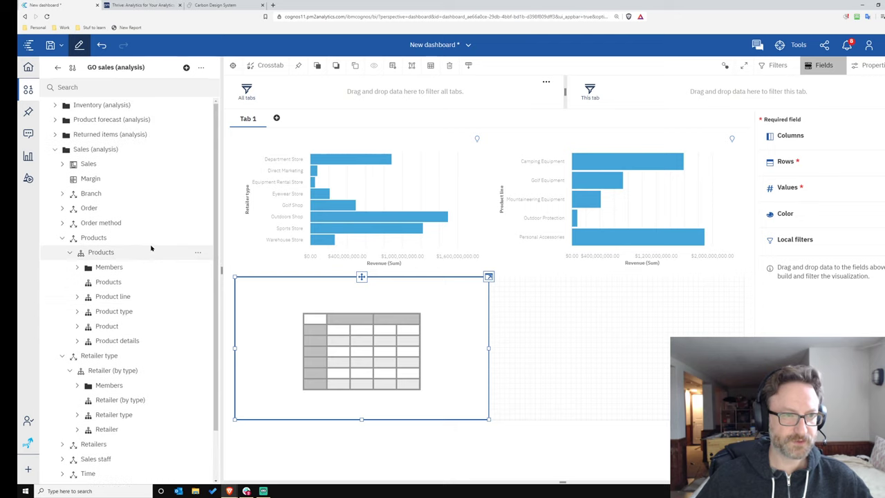
pyautogui.click(124, 296)
pyautogui.moveTo(791, 126); pyautogui.dragTo(795, 173)
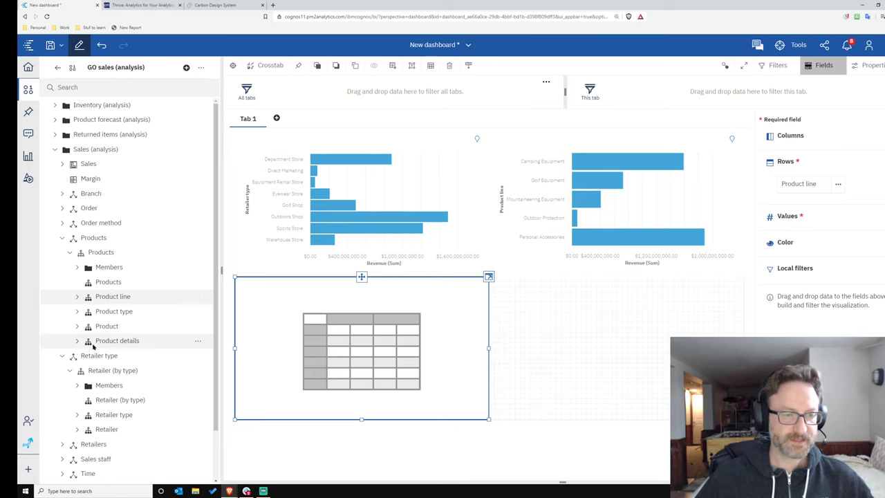
# - Put Year from Time > Time across the columns and Revenue in the values
pyautogui.scroll(-1, 104, 318)
pyautogui.click(62, 418)
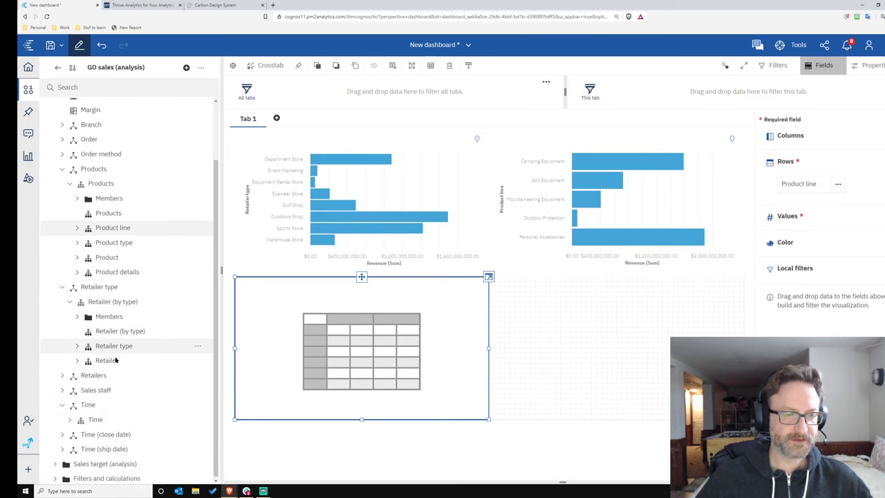
pyautogui.click(70, 418)
pyautogui.scroll(-2, 131, 343)
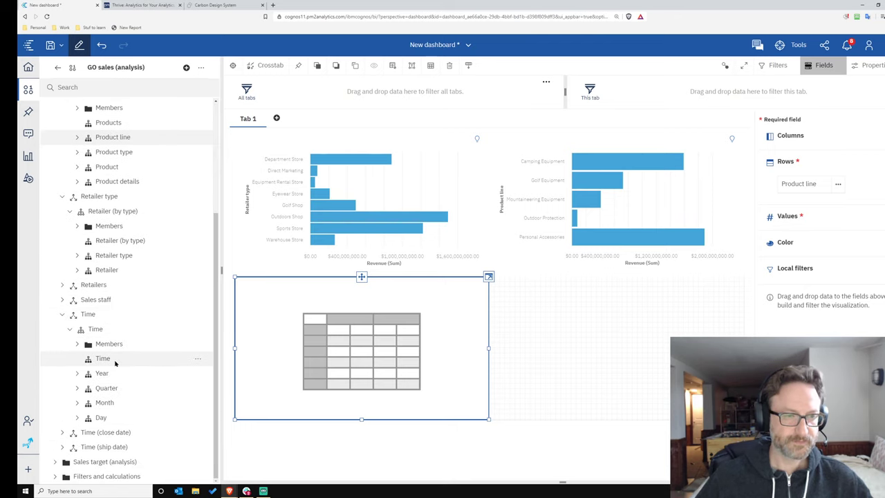
pyautogui.moveTo(121, 373); pyautogui.dragTo(810, 140)
pyautogui.scroll(3, 118, 232)
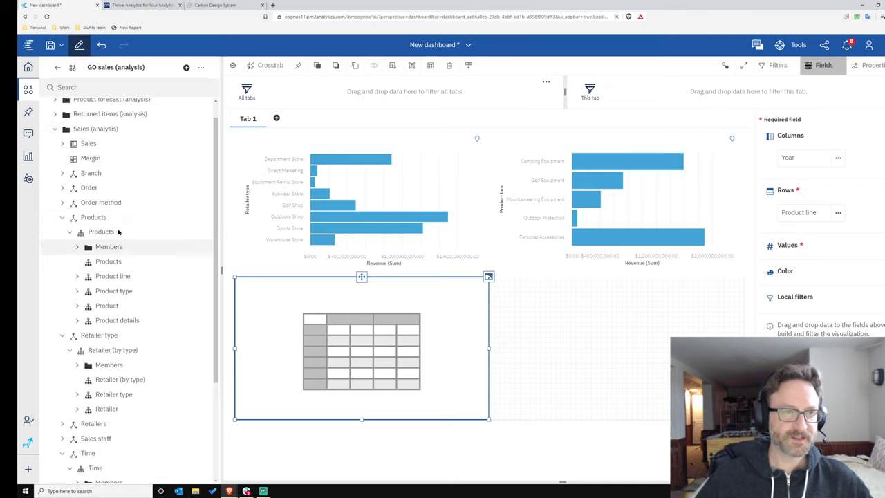
pyautogui.scroll(1, 117, 231)
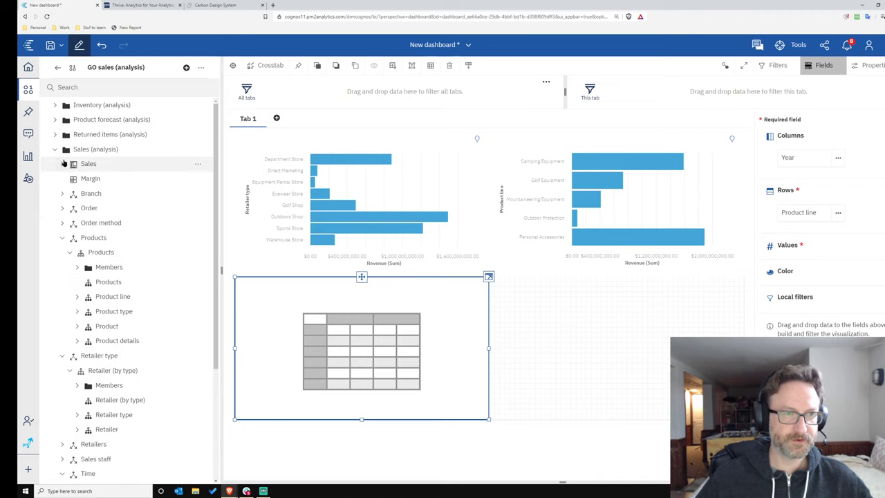
pyautogui.click(63, 165)
pyautogui.moveTo(104, 238); pyautogui.dragTo(784, 250)
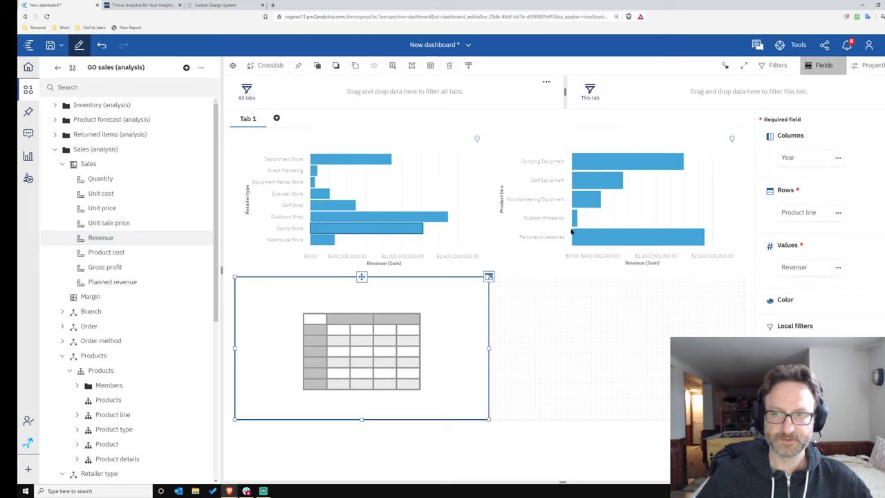
# - Enlarge the crosstab and widen the 2010–2013, Summary and row-label columns to show full values
pyautogui.click(489, 276)
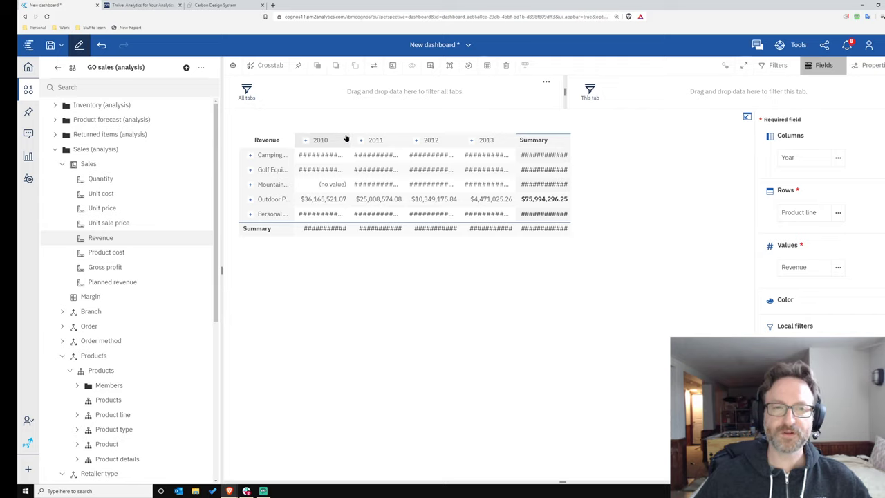
pyautogui.moveTo(350, 140); pyautogui.dragTo(374, 149)
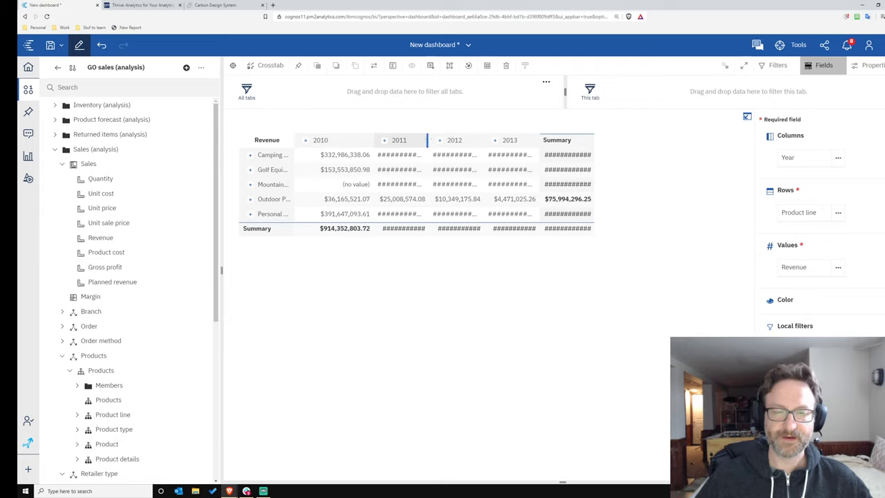
pyautogui.moveTo(427, 140); pyautogui.dragTo(448, 141)
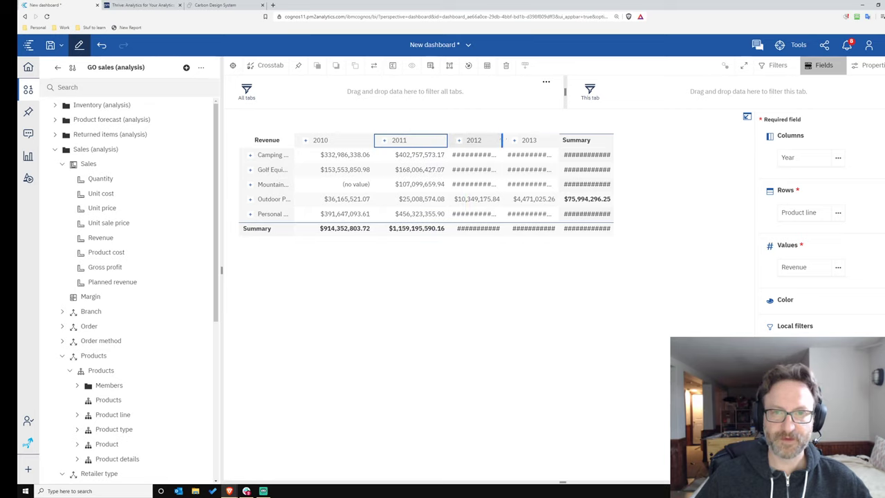
pyautogui.moveTo(501, 140); pyautogui.dragTo(517, 141)
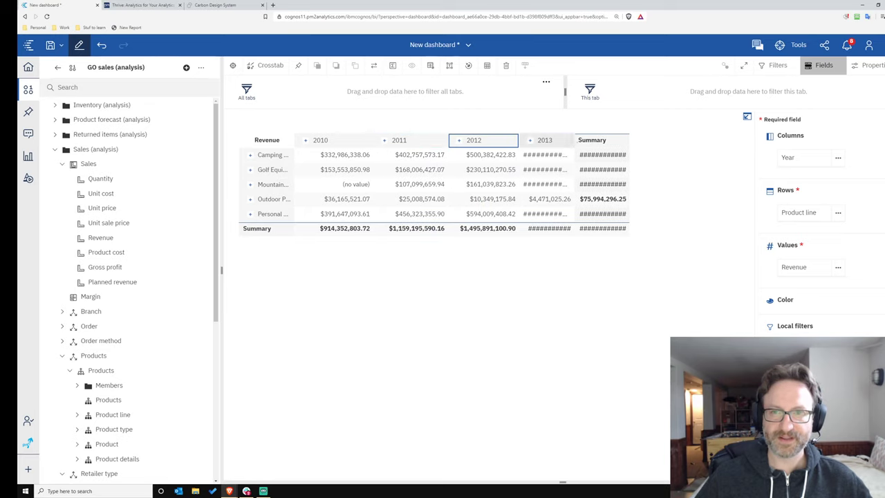
pyautogui.moveTo(573, 139); pyautogui.dragTo(591, 139)
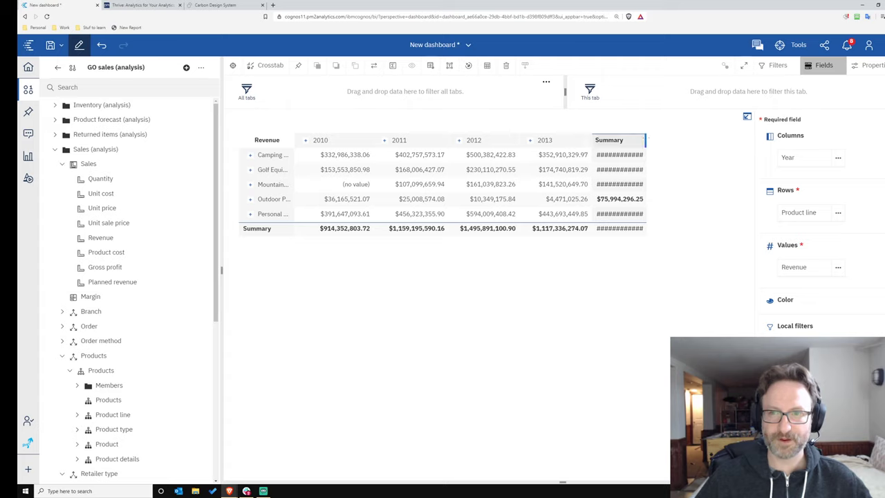
pyautogui.moveTo(646, 140); pyautogui.dragTo(659, 140)
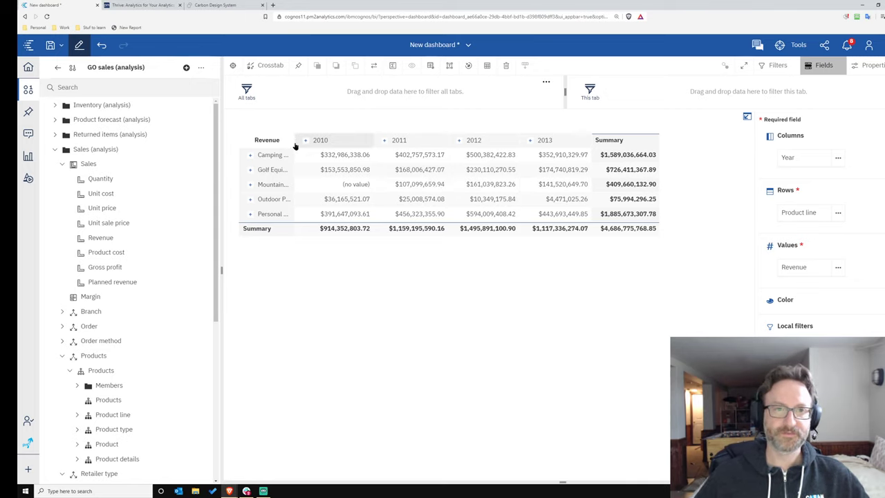
pyautogui.moveTo(295, 145); pyautogui.dragTo(329, 149)
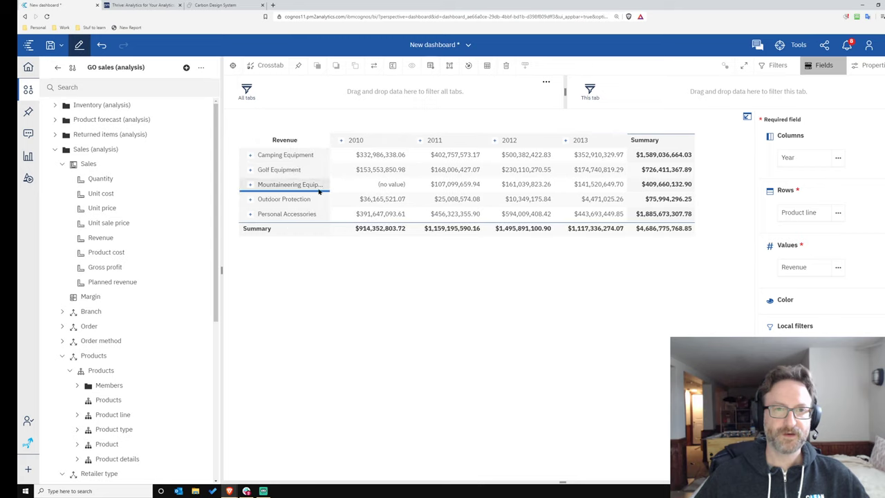
# - Expand Camping Equipment and Packs to list Canyon Mule products, widening the row-label column
pyautogui.click(250, 156)
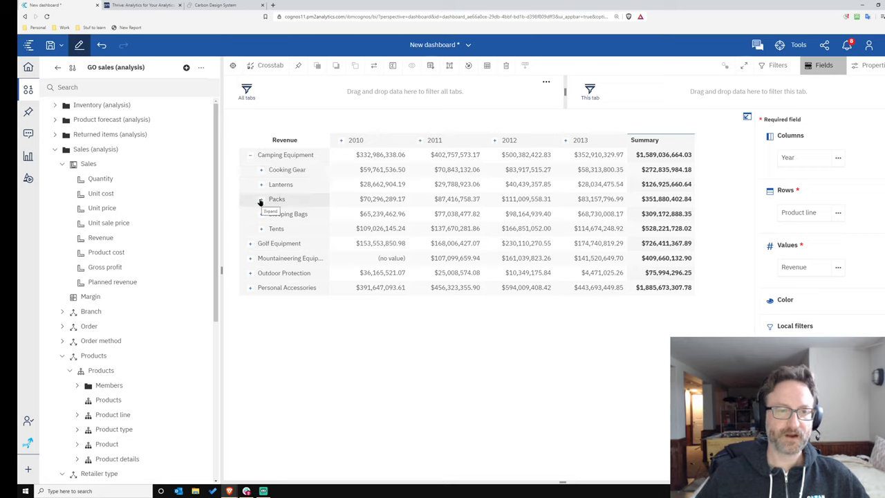
pyautogui.click(261, 200)
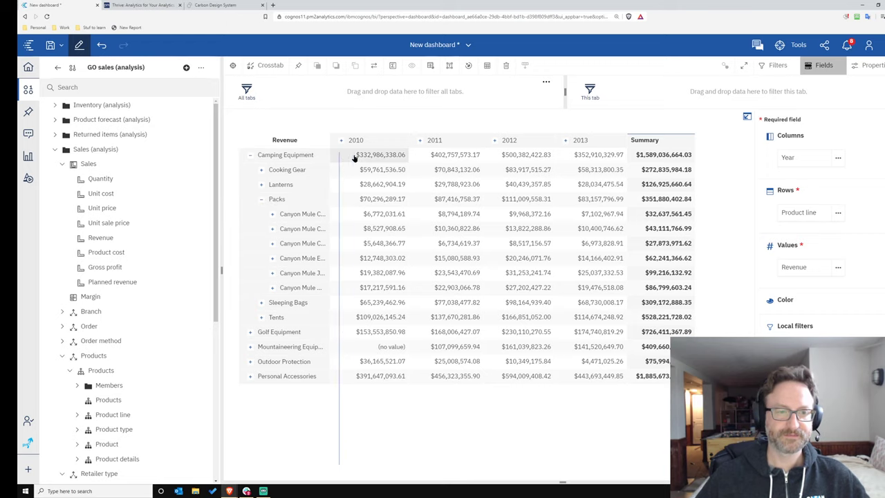
pyautogui.moveTo(353, 157); pyautogui.dragTo(379, 163)
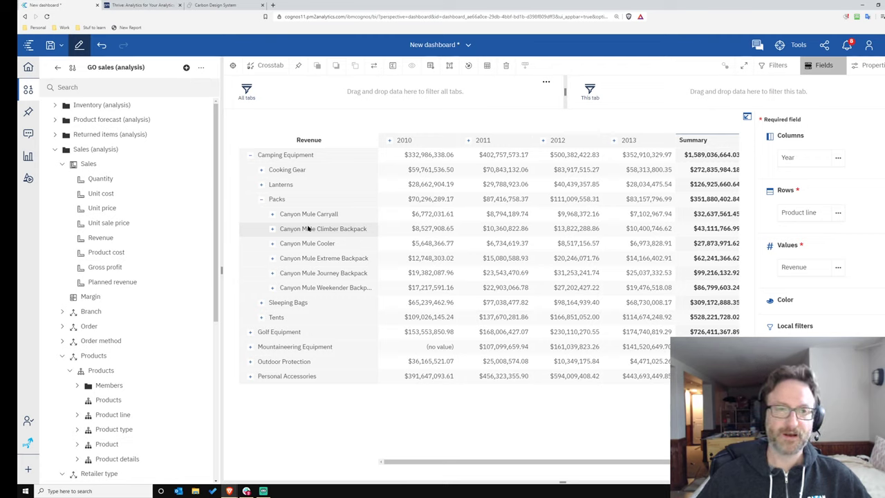
# - Expand 2010 into quarters and Q1 2010 into months, then collapse both back
pyautogui.click(389, 143)
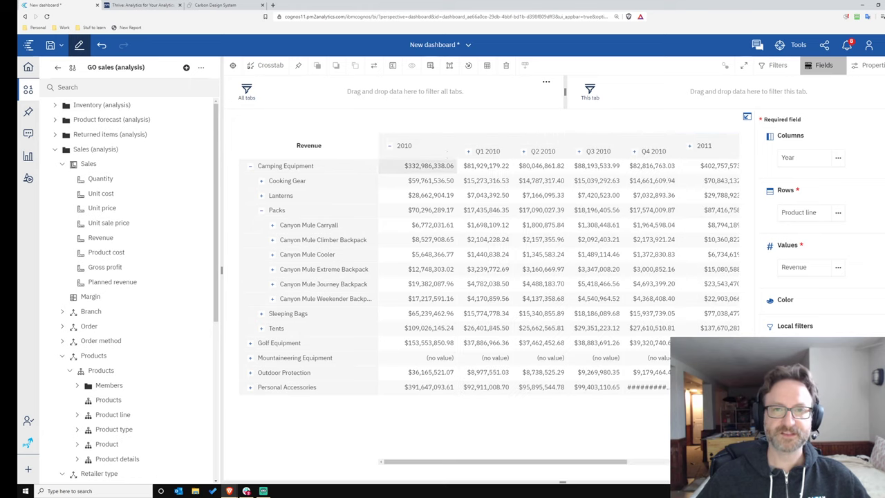
pyautogui.click(468, 154)
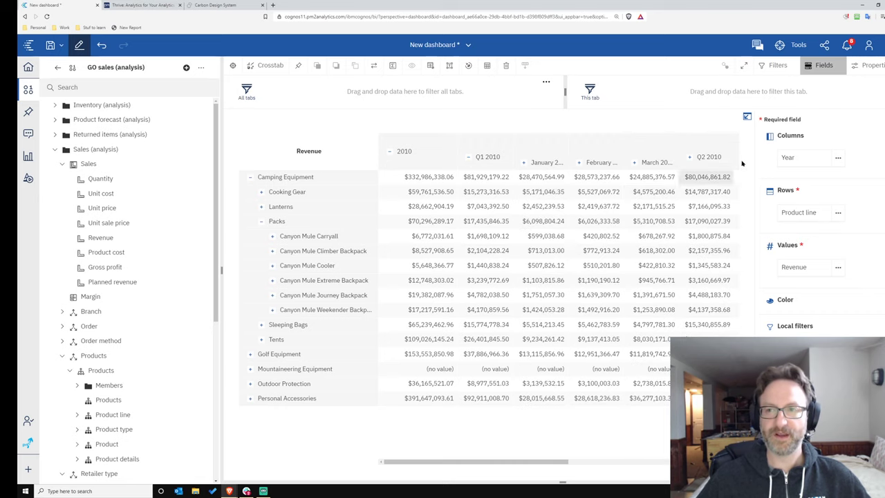
pyautogui.click(837, 157)
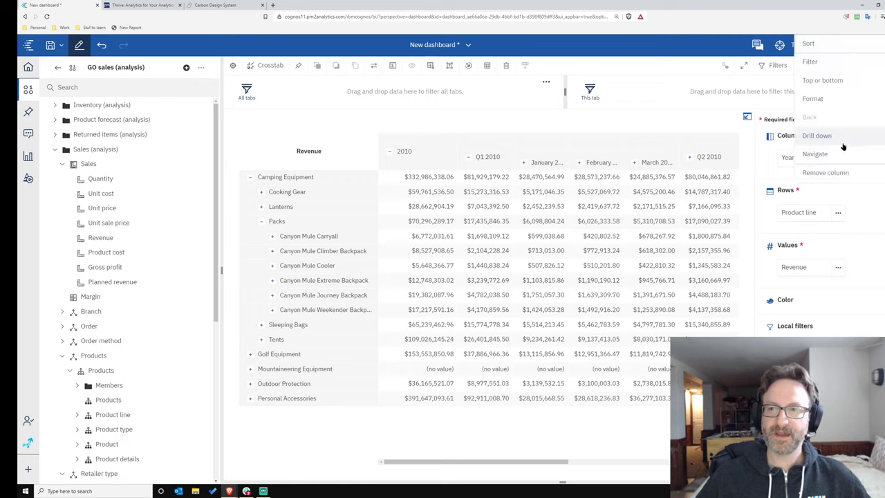
pyautogui.click(610, 124)
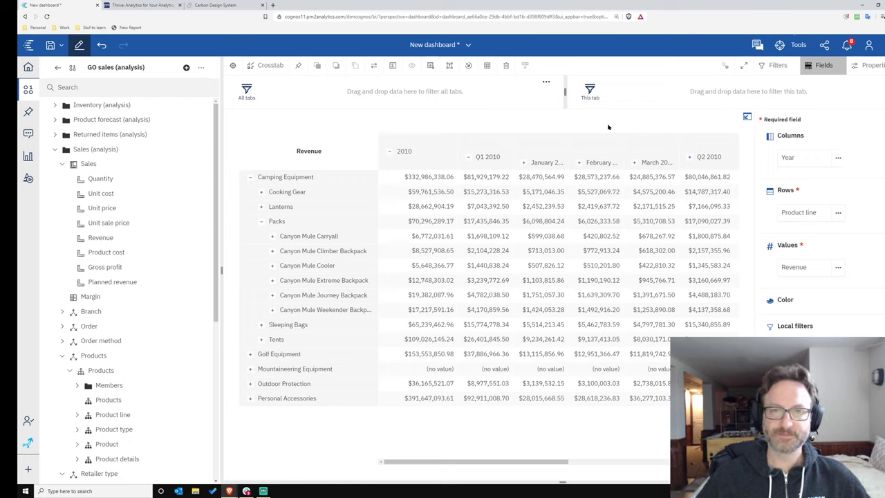
pyautogui.click(468, 157)
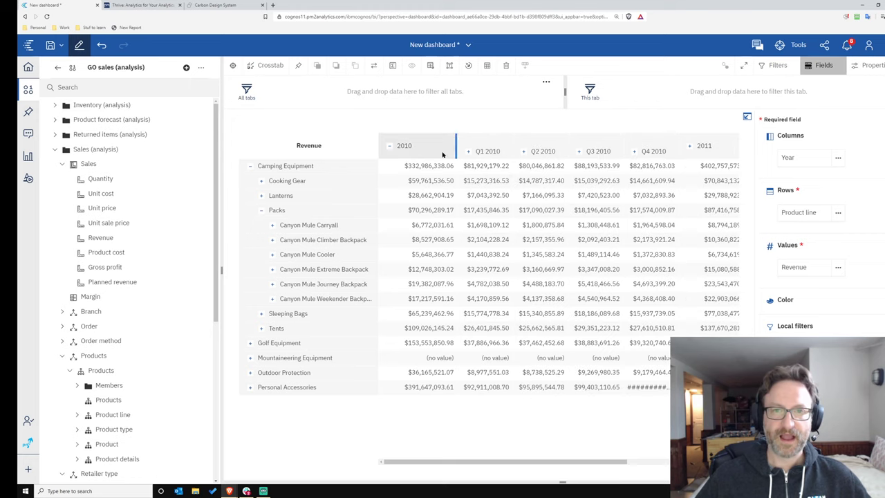
pyautogui.click(390, 150)
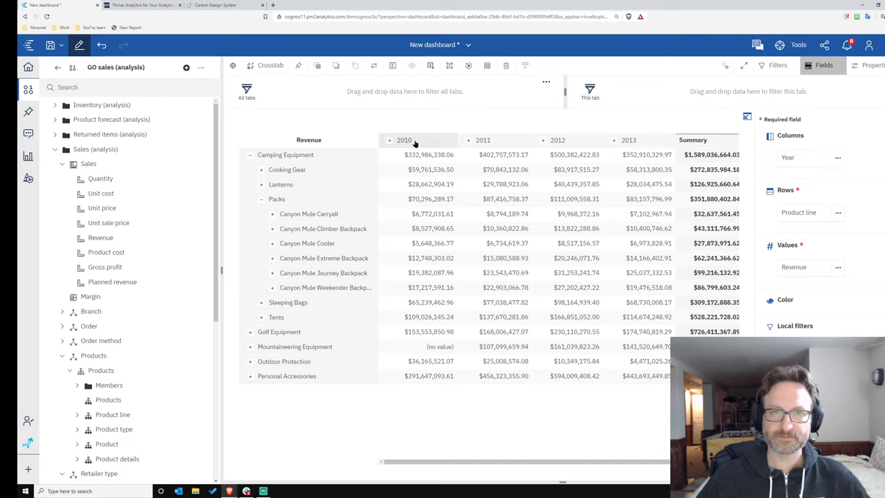
# - Drill the crosstab columns down from Year to Quarter
pyautogui.click(838, 158)
pyautogui.click(829, 136)
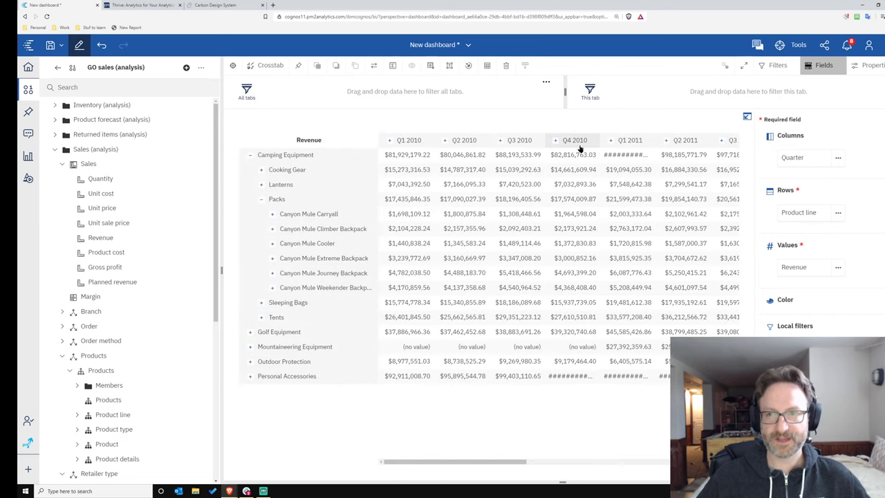
pyautogui.moveTo(579, 147); pyautogui.dragTo(579, 147)
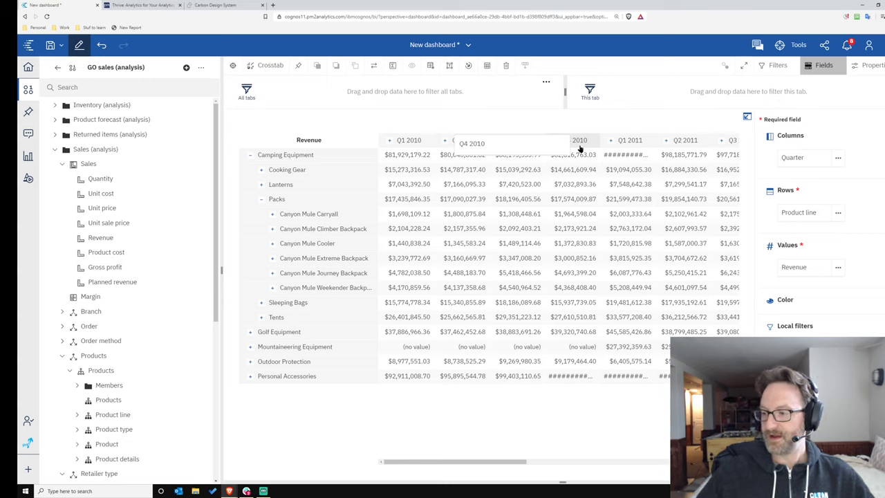
pyautogui.moveTo(580, 147); pyautogui.dragTo(400, 104)
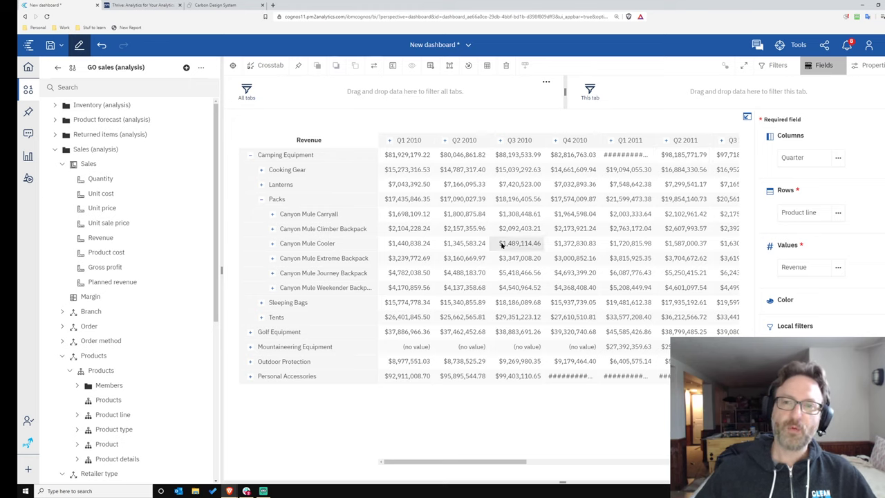
# - Return the crosstab to its tile and show the Product line bar chart's properties
pyautogui.click(747, 117)
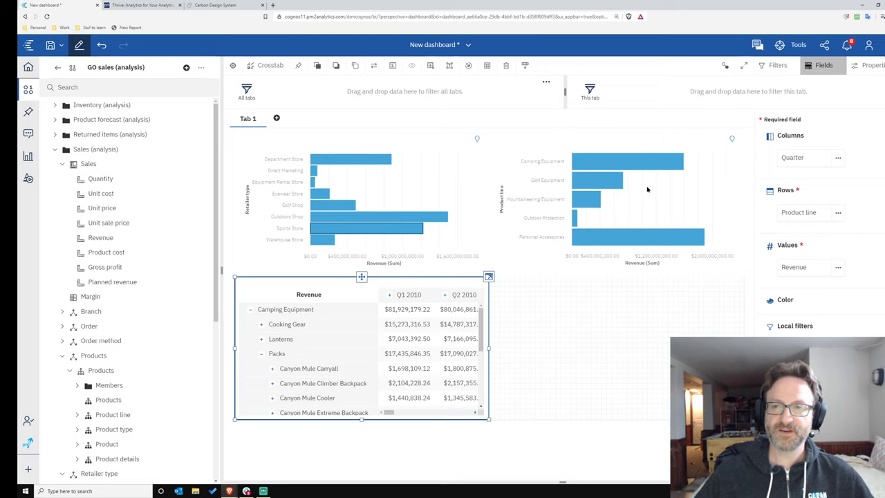
pyautogui.click(682, 148)
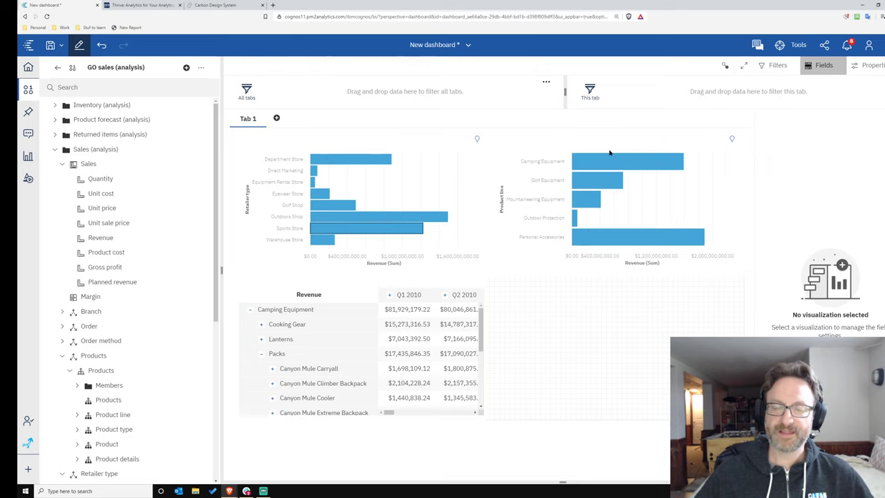
pyautogui.click(577, 180)
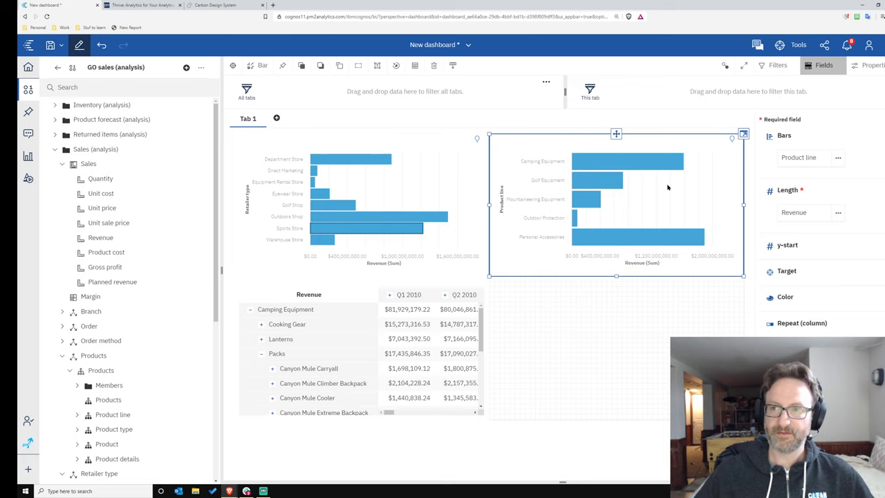
pyautogui.click(871, 66)
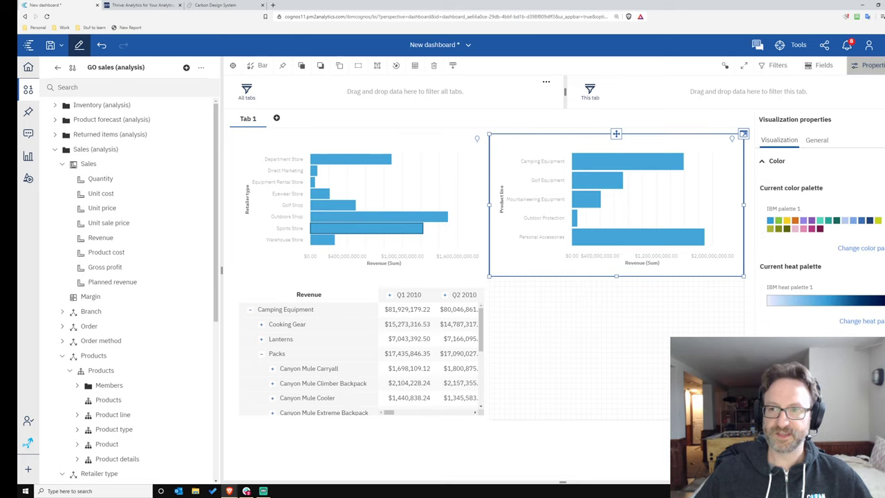
# - Start a custom categorical palette with red, blue, black and coral colours
pyautogui.click(880, 208)
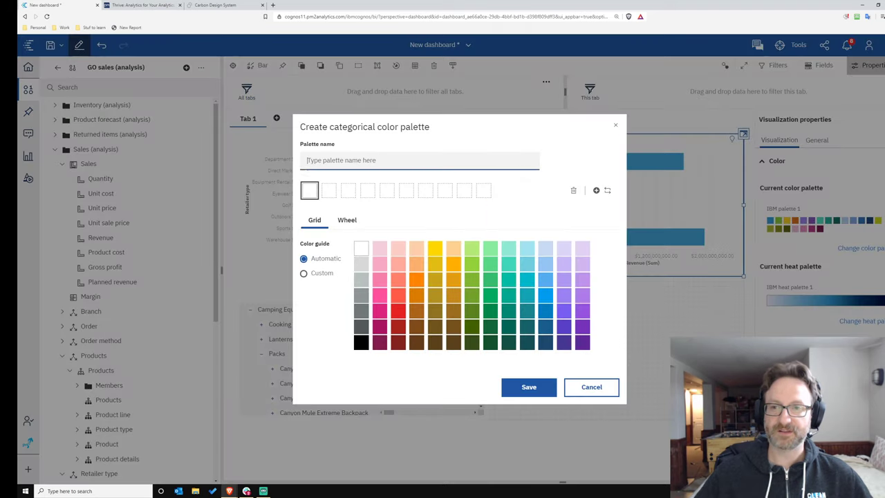
pyautogui.click(399, 310)
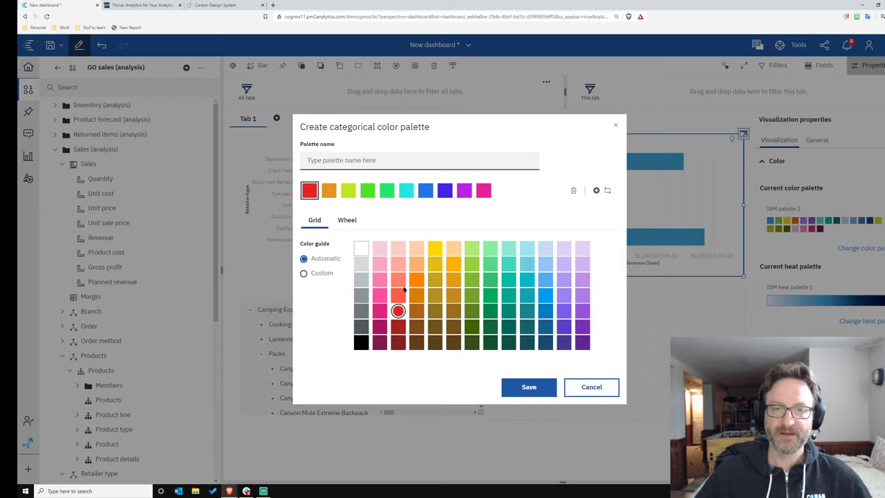
pyautogui.click(329, 192)
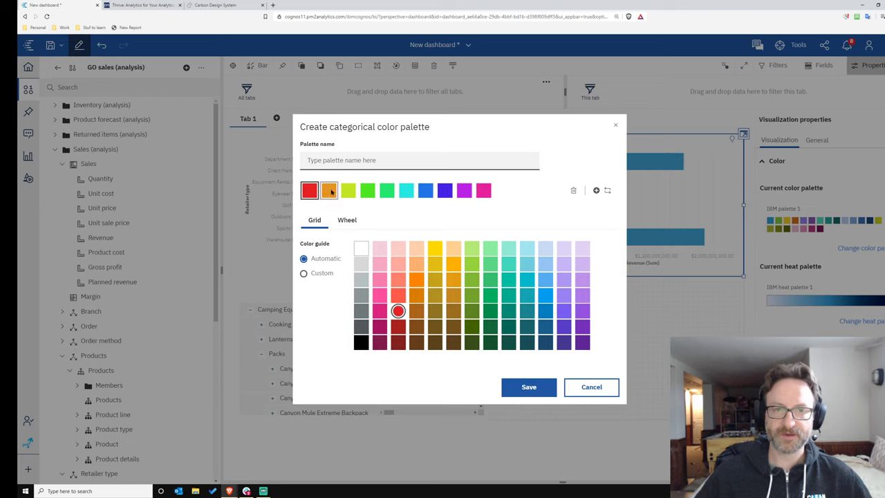
pyautogui.click(546, 295)
pyautogui.click(348, 191)
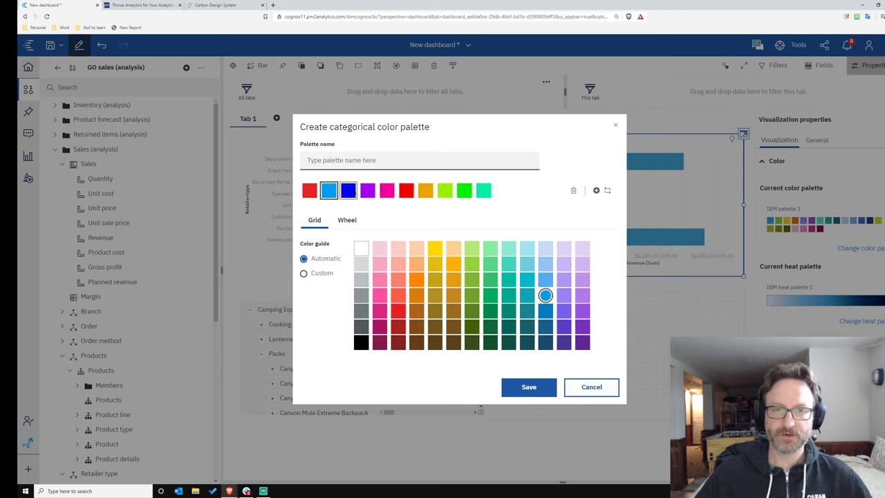
pyautogui.click(361, 342)
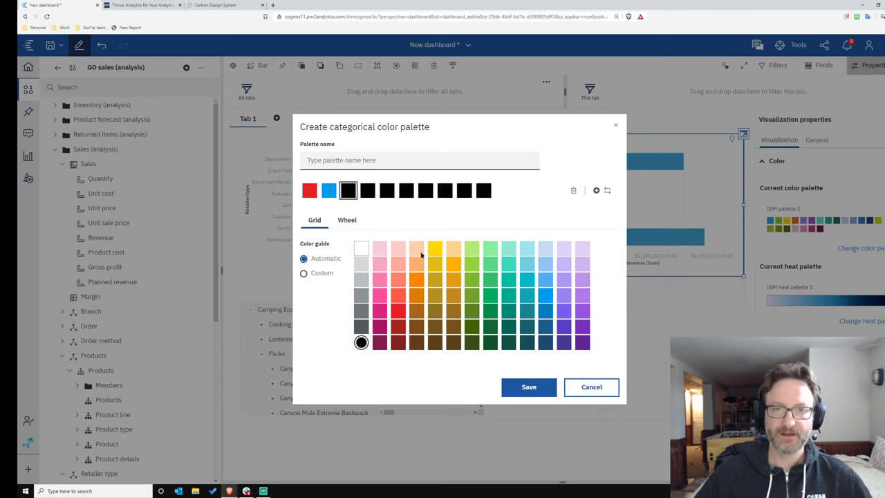
pyautogui.click(398, 279)
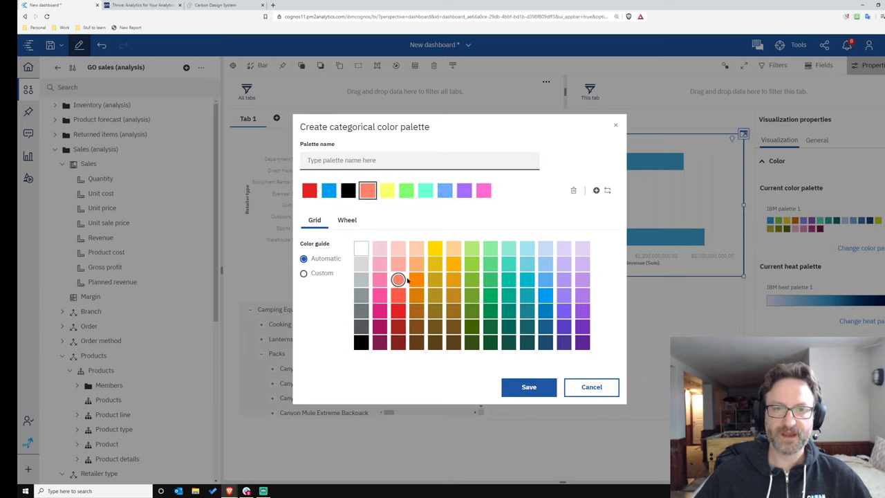
# - Name the palette 'This palate', save it and apply it to the chart
pyautogui.click(536, 381)
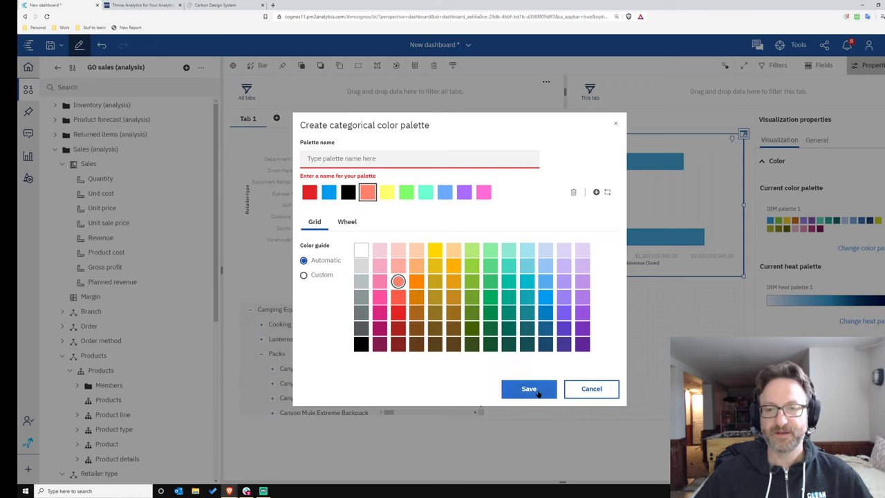
pyautogui.click(517, 392)
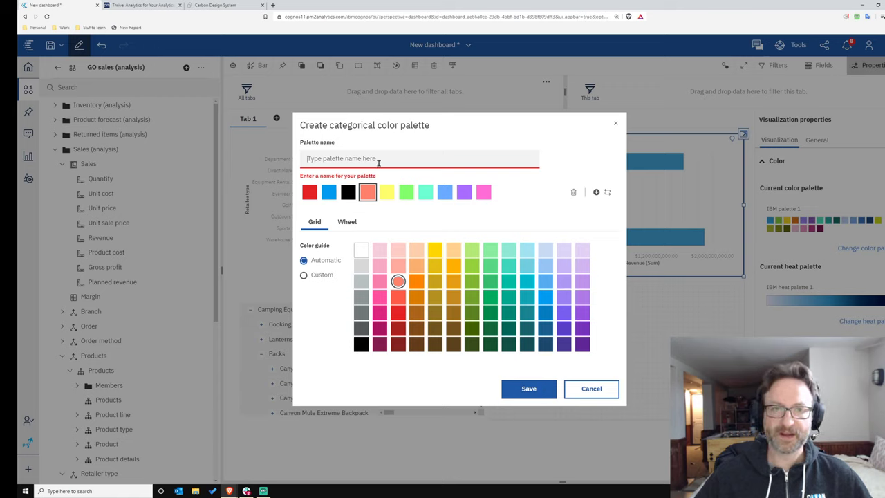
pyautogui.write('This palate')
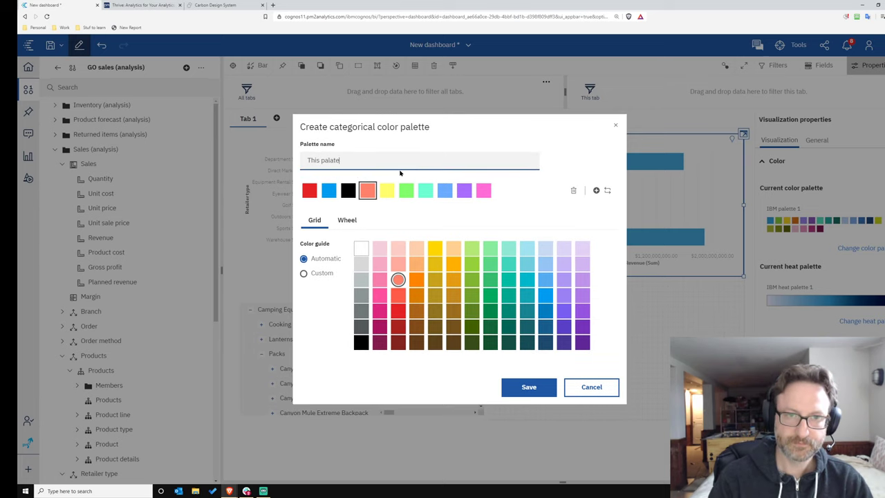
pyautogui.click(529, 387)
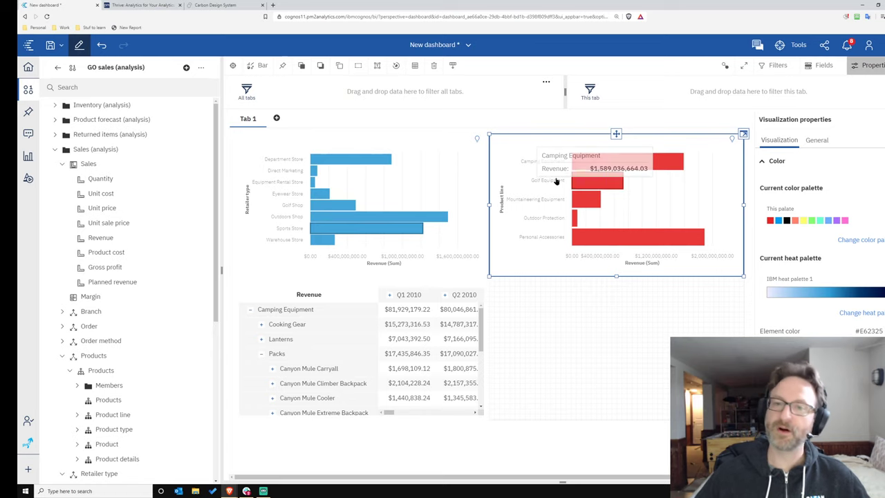
# - Check the red bars' values, then deselect the chart to show Dashboard properties
pyautogui.moveTo(591, 186)
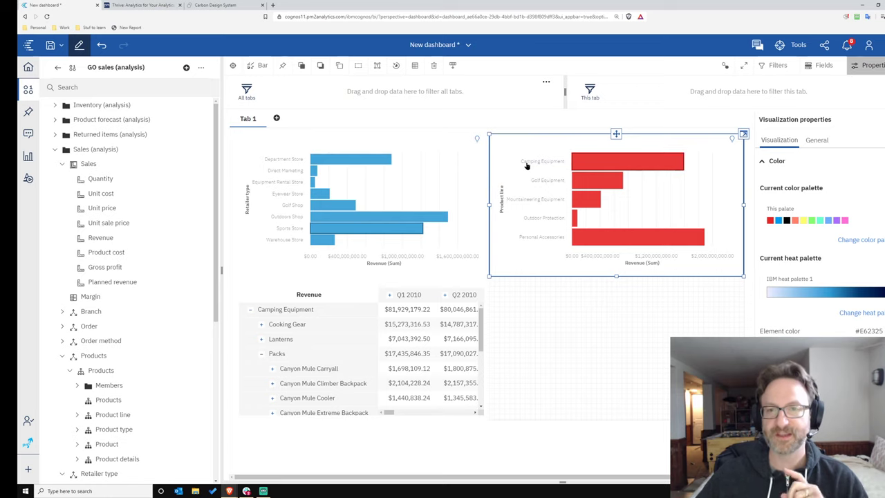
pyautogui.moveTo(622, 164)
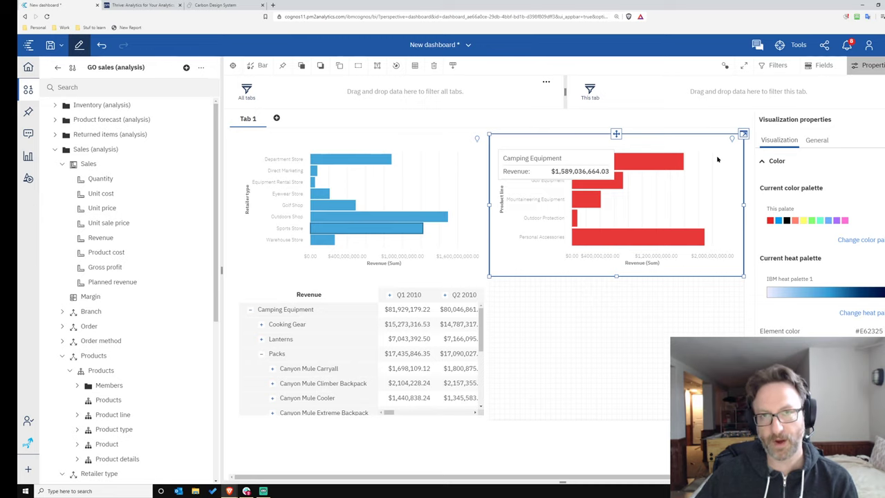
pyautogui.click(678, 116)
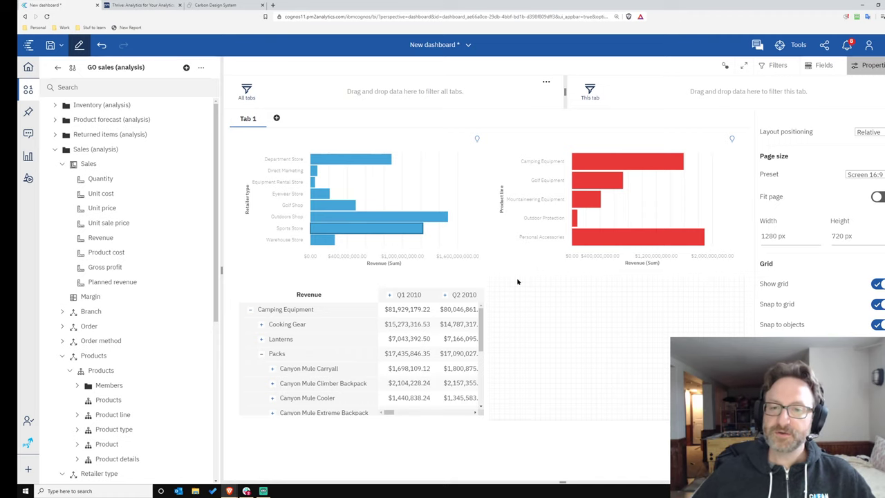
# - Maximize the revenue crosstab and collapse the Camping Equipment rows
pyautogui.click(449, 370)
pyautogui.click(488, 277)
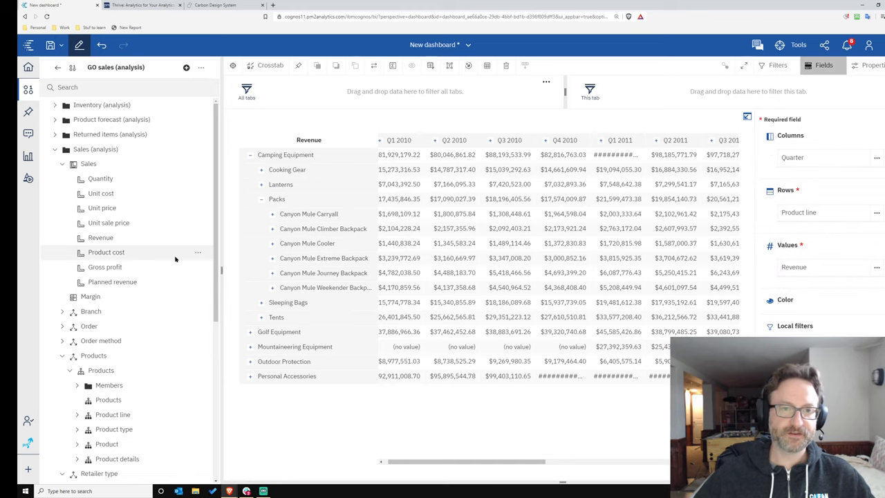
pyautogui.scroll(-2, 175, 257)
pyautogui.scroll(2, 175, 257)
pyautogui.click(248, 156)
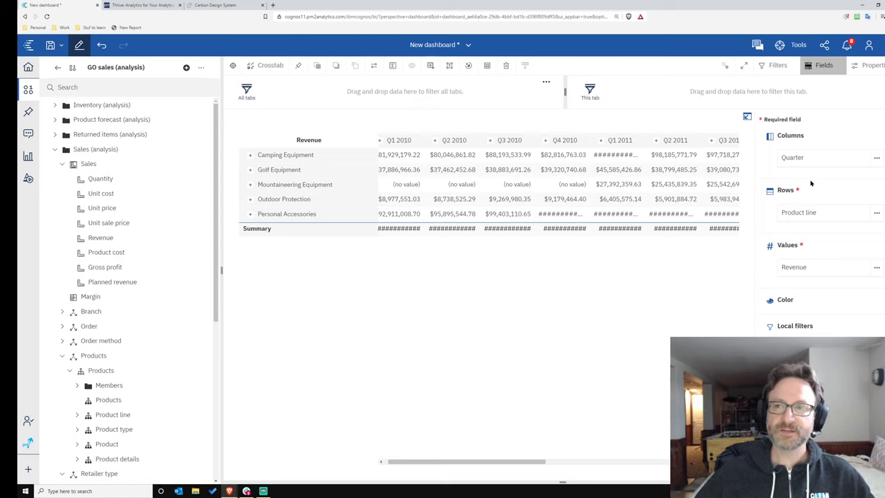
# - Expand Order method > Order method type > Members in the data tree and select Telephone through Sales visit
pyautogui.click(62, 355)
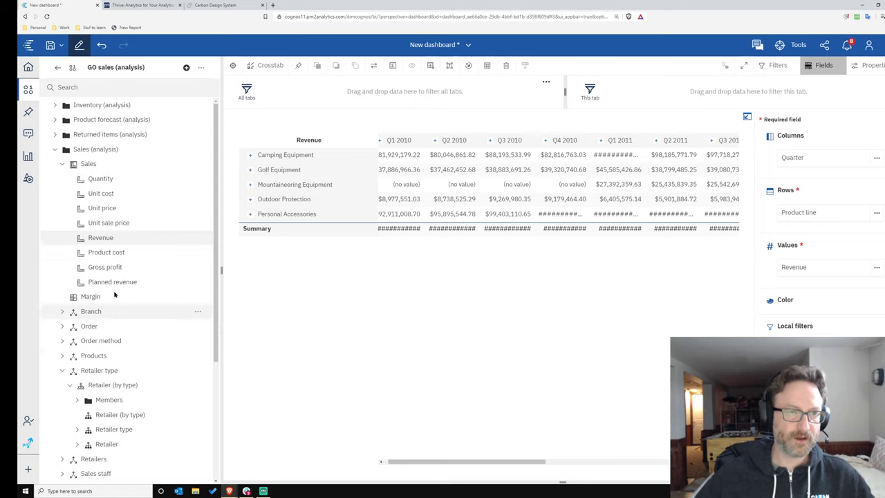
pyautogui.scroll(-2, 114, 311)
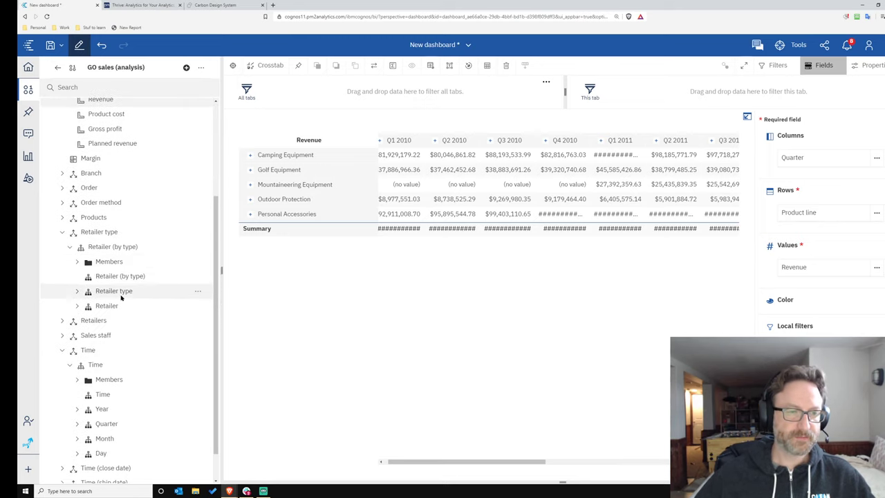
pyautogui.click(62, 230)
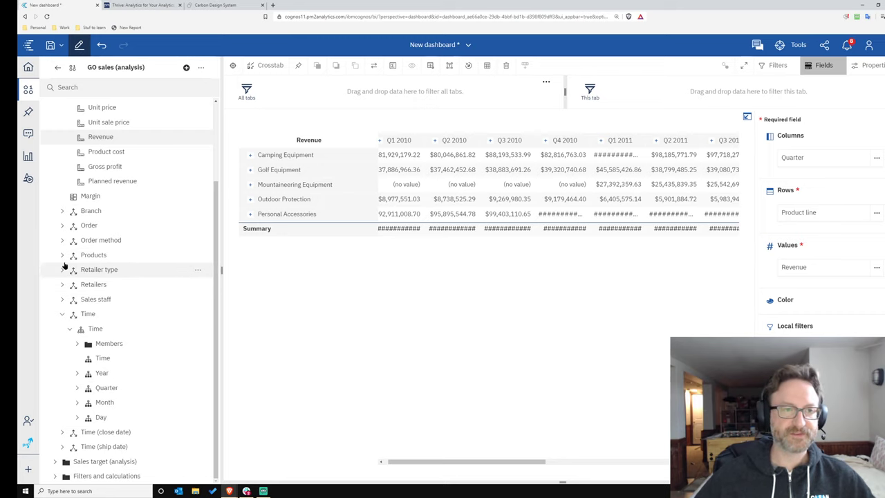
pyautogui.click(62, 239)
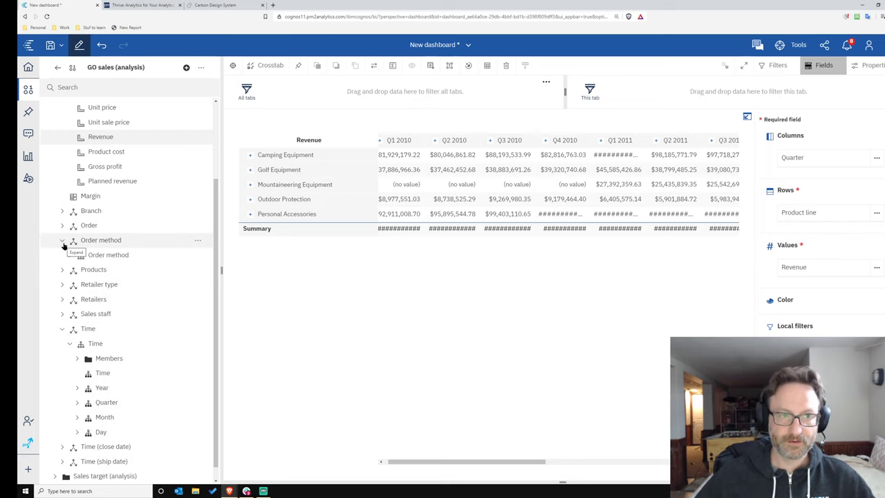
pyautogui.click(69, 255)
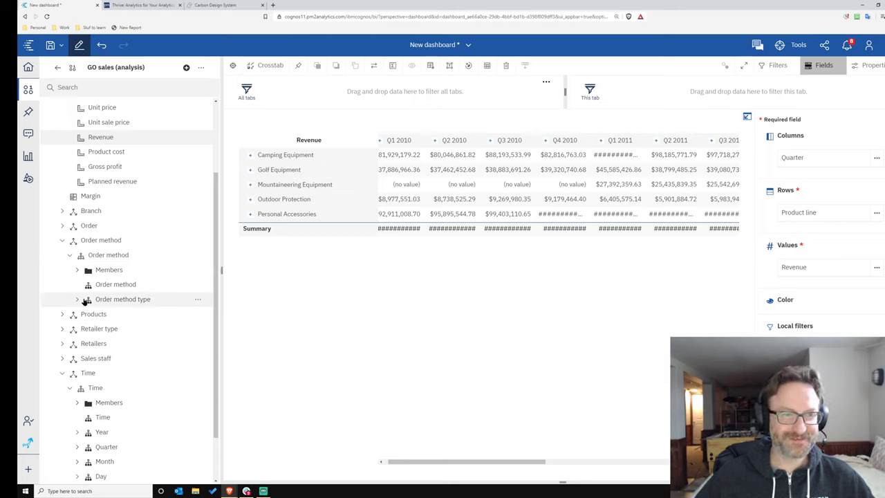
pyautogui.click(118, 294)
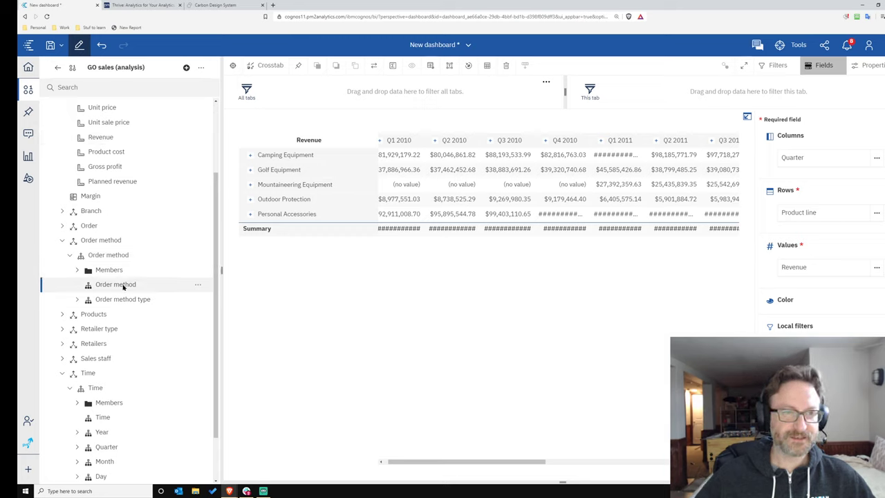
pyautogui.moveTo(114, 285); pyautogui.dragTo(76, 299)
pyautogui.click(76, 299)
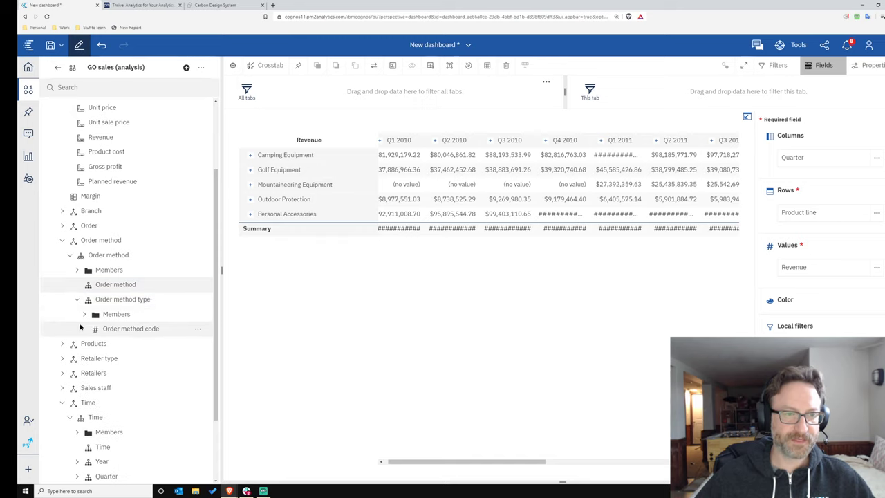
pyautogui.click(84, 314)
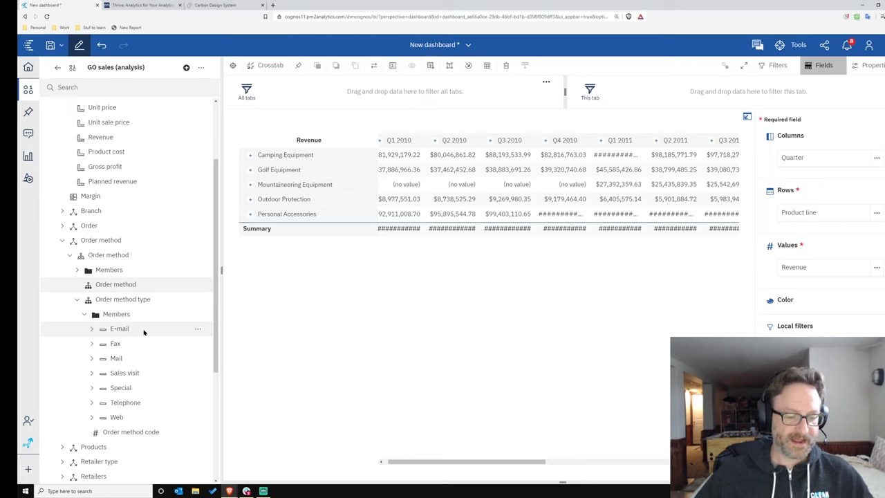
pyautogui.moveTo(125, 408); pyautogui.dragTo(131, 373)
pyautogui.moveTo(132, 373); pyautogui.dragTo(822, 231)
# - Add Sales visit, Special and Telephone under Product line in the rows, checking Golf Equipment
pyautogui.keyDown('shift'); pyautogui.click(147, 403); pyautogui.keyUp('shift')
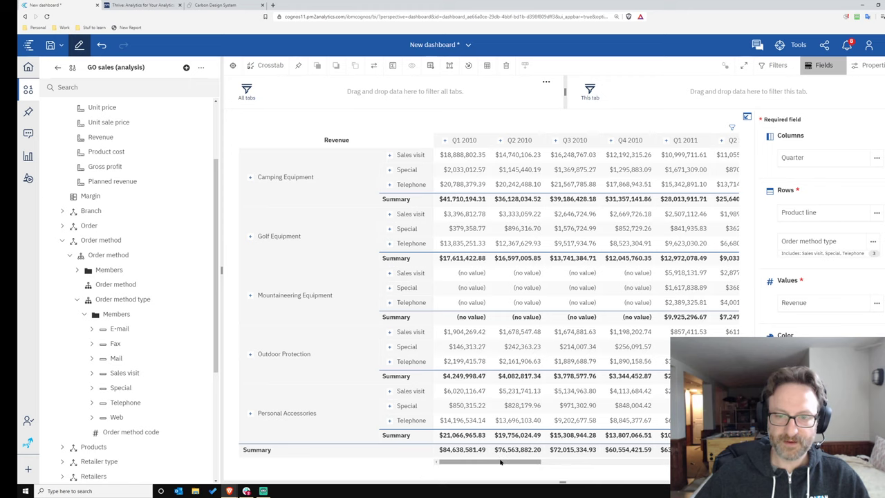
pyautogui.moveTo(515, 461); pyautogui.dragTo(389, 458)
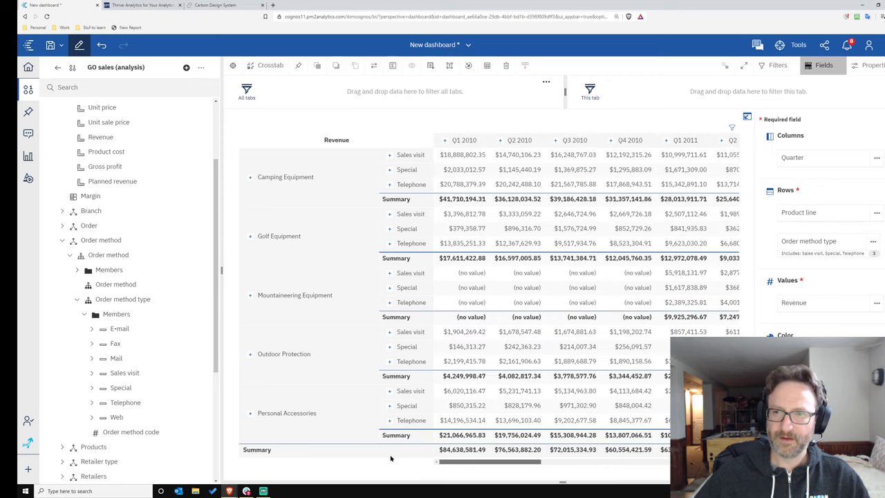
pyautogui.click(250, 238)
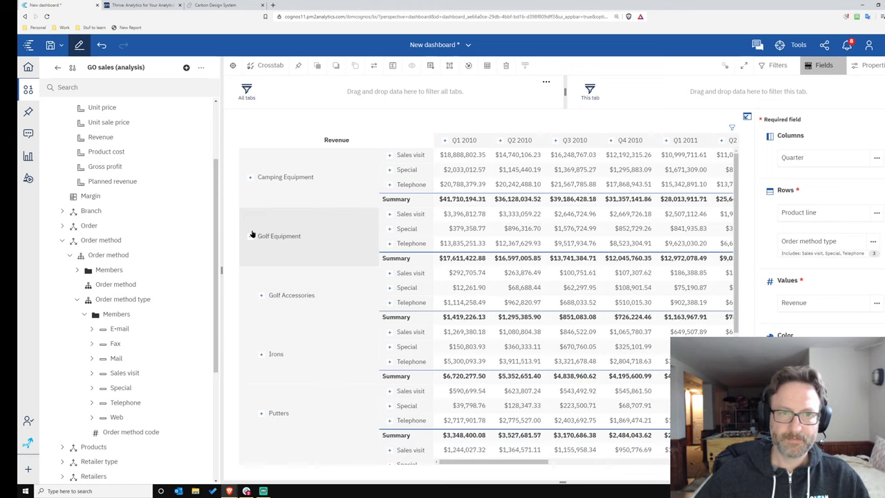
pyautogui.click(250, 236)
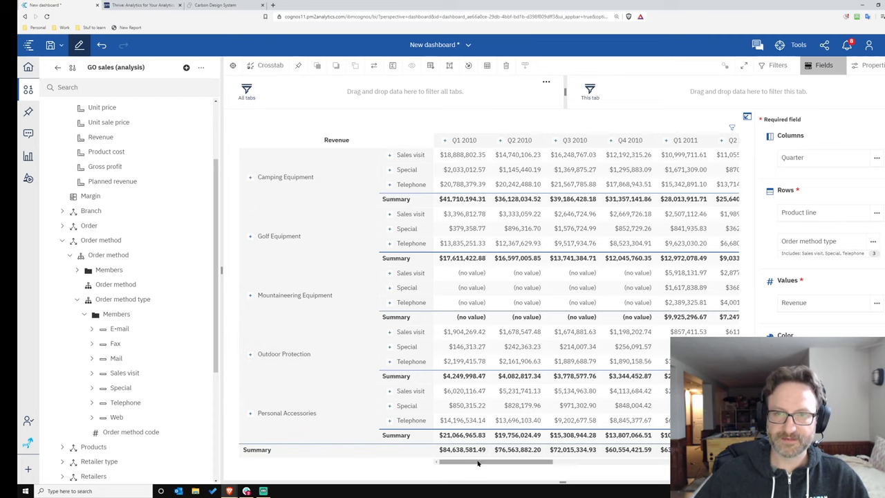
pyautogui.moveTo(453, 460)
pyautogui.mouseDown()
pyautogui.moveTo(646, 461)
pyautogui.moveTo(456, 461)
pyautogui.mouseUp()
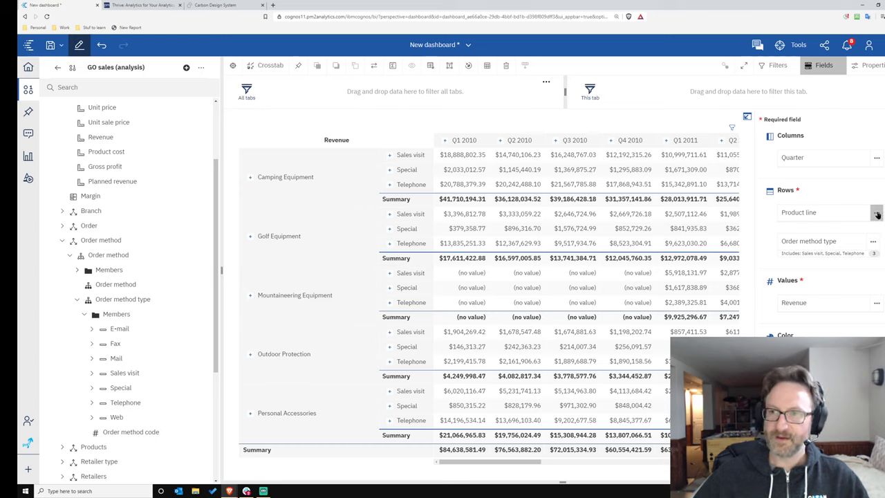
pyautogui.click(876, 214)
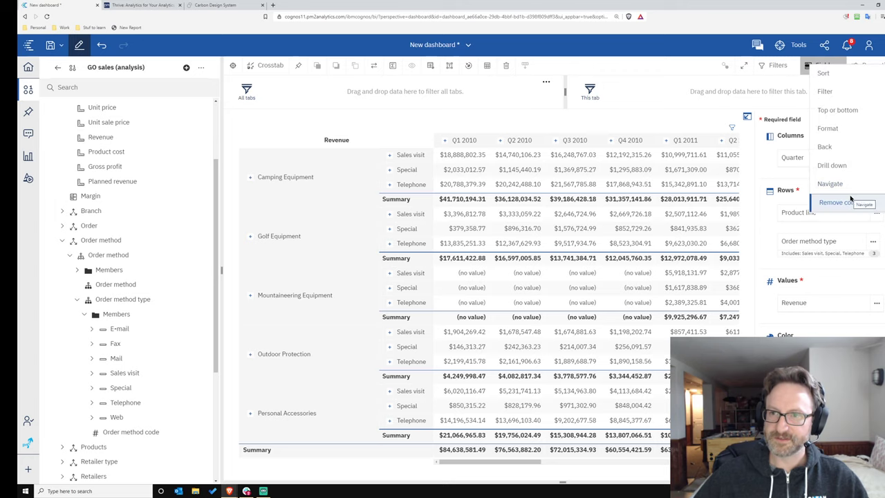
# - Remove Product line from the crosstab rows and collapse the Order method dimension
pyautogui.click(850, 200)
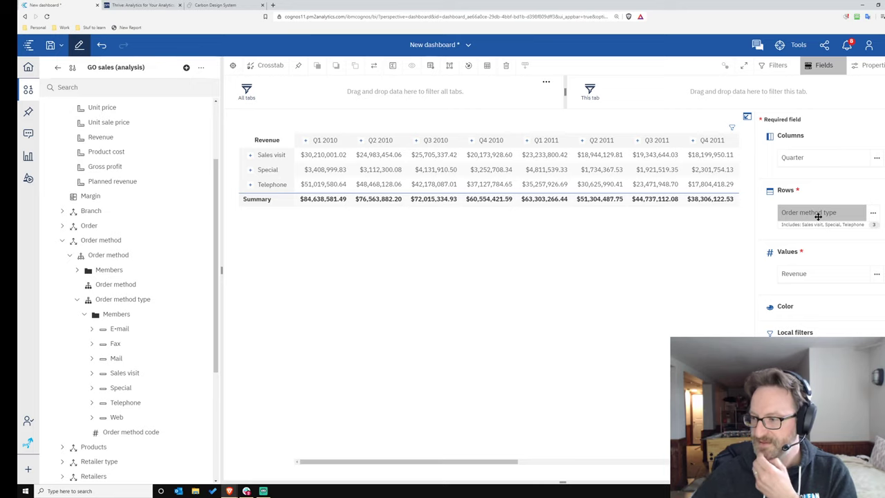
pyautogui.moveTo(818, 215)
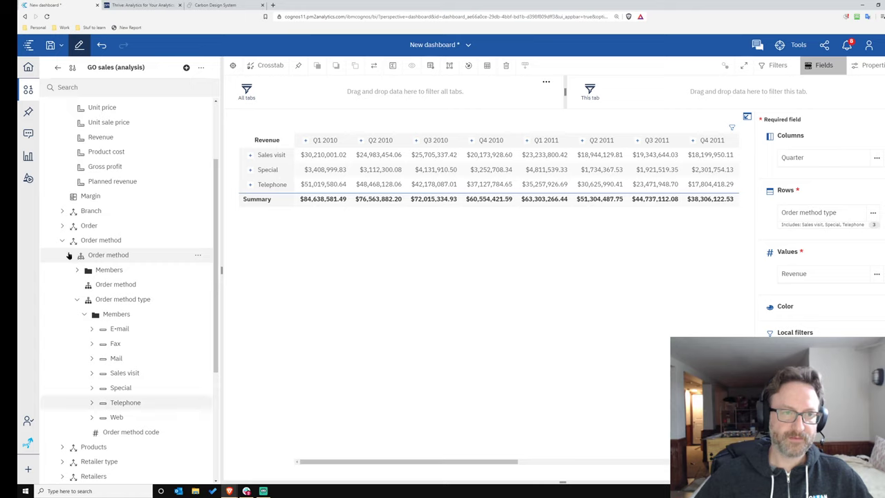
pyautogui.click(72, 255)
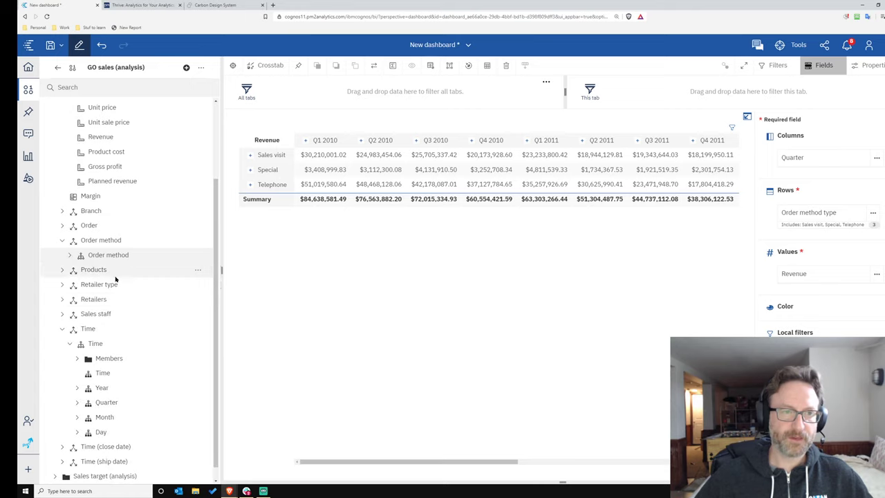
pyautogui.click(70, 256)
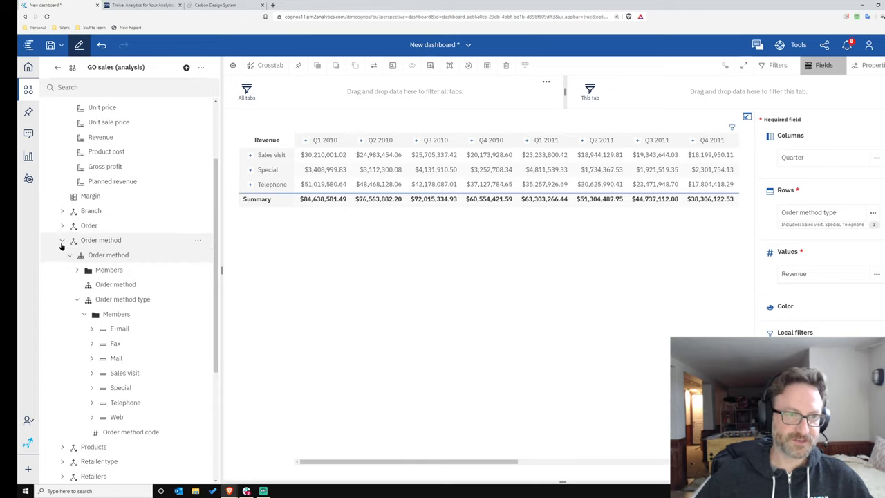
pyautogui.click(62, 240)
# - Add Retailer type to the rows and move Order method type above it as outer grouping
pyautogui.click(61, 270)
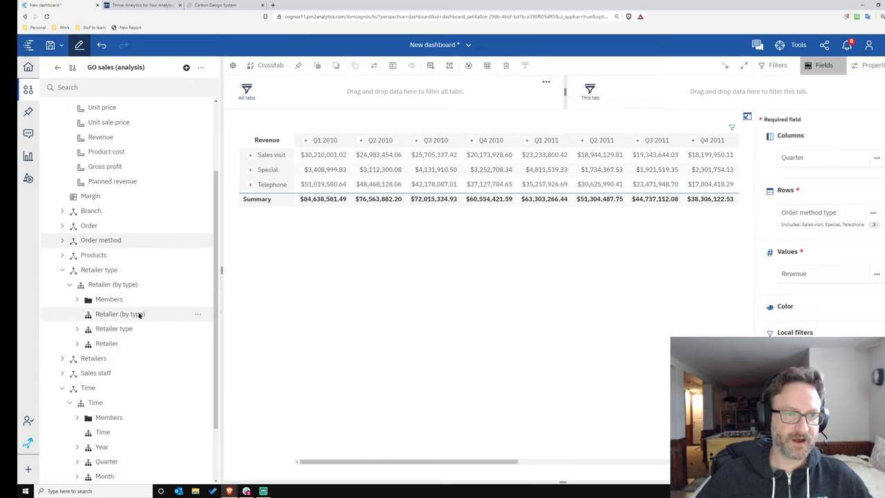
pyautogui.click(118, 330)
pyautogui.moveTo(209, 316); pyautogui.dragTo(822, 205)
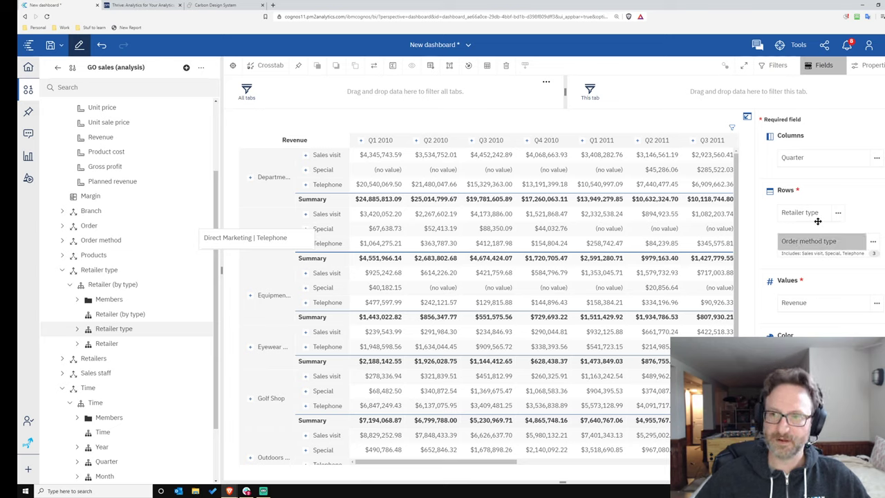
pyautogui.moveTo(817, 221); pyautogui.dragTo(809, 218)
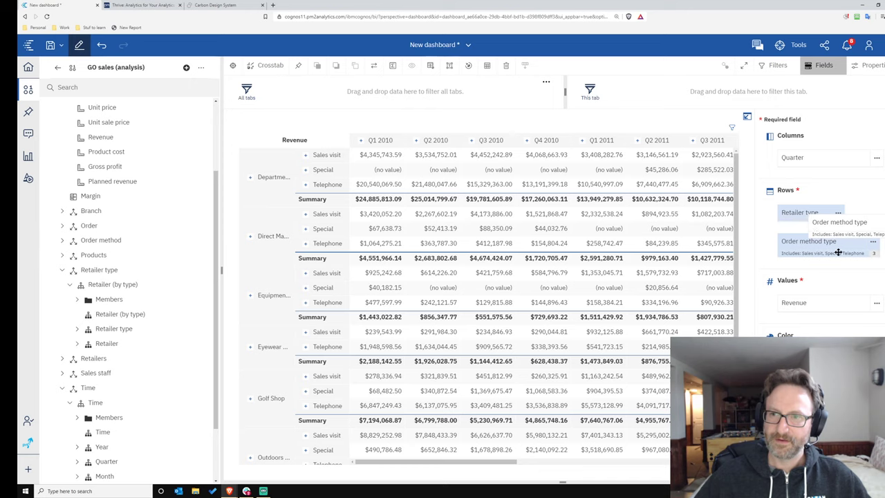
pyautogui.moveTo(838, 252); pyautogui.dragTo(836, 250)
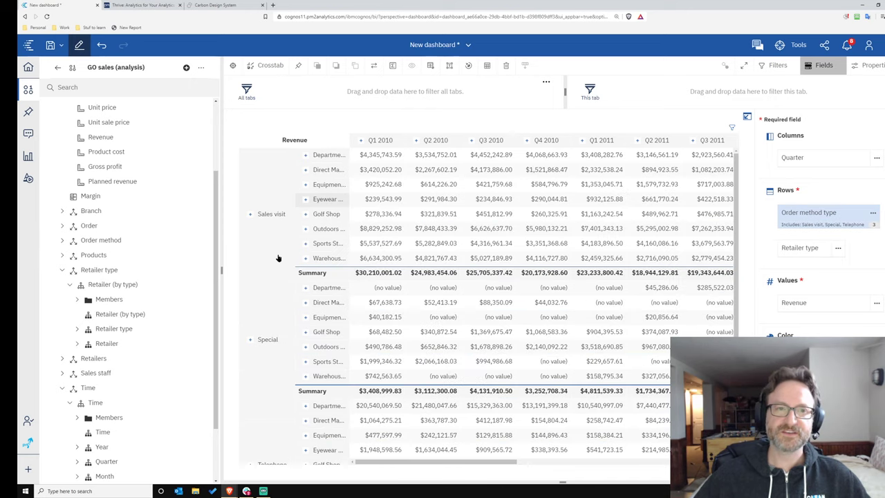
pyautogui.moveTo(528, 263)
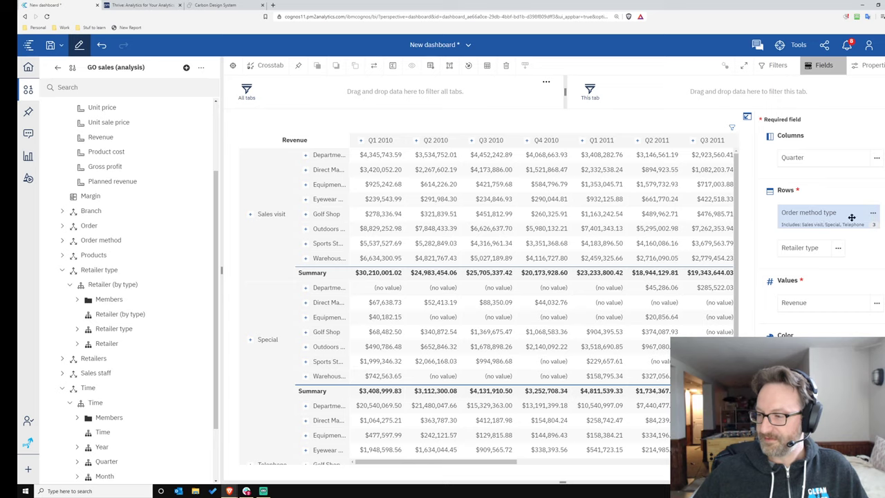
pyautogui.click(842, 212)
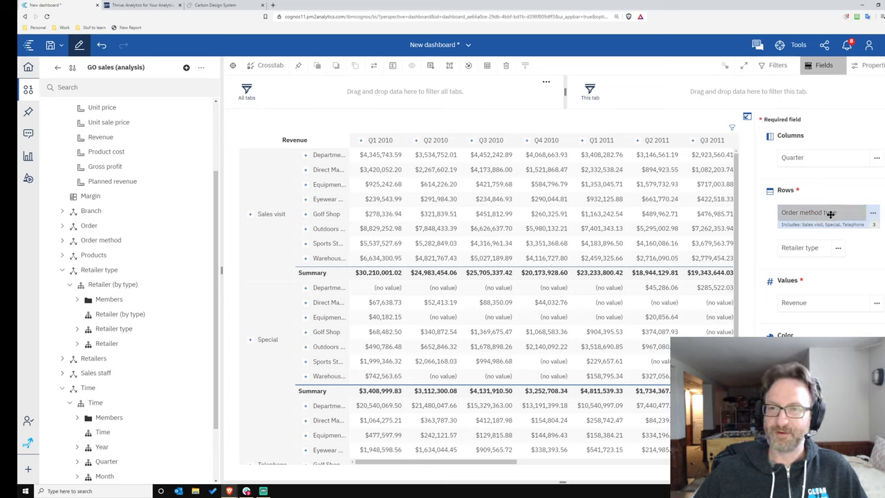
pyautogui.click(873, 212)
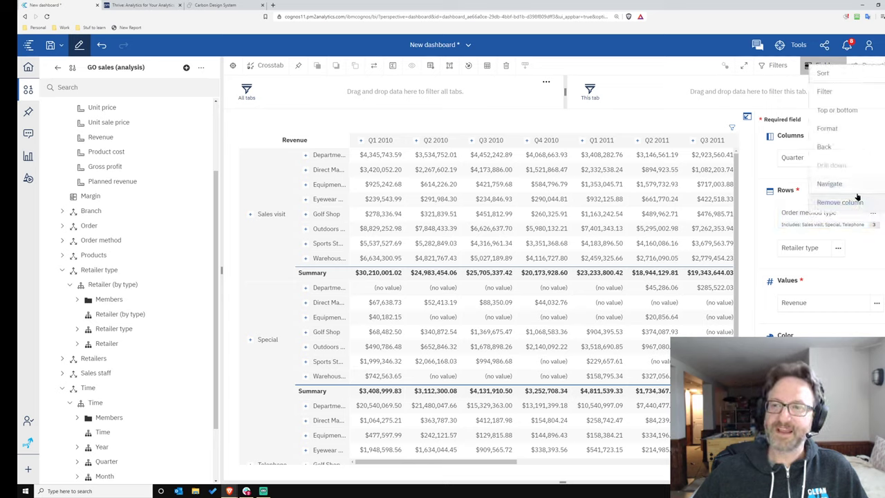
pyautogui.click(850, 203)
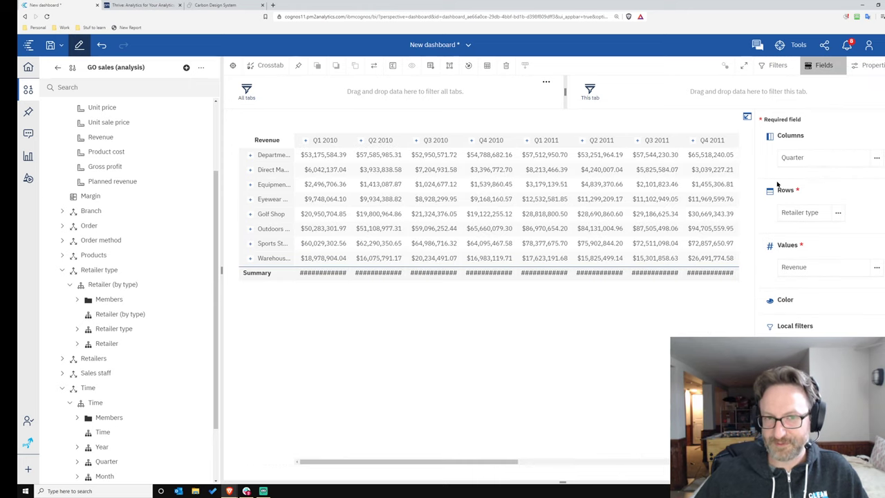
pyautogui.click(838, 212)
pyautogui.click(830, 202)
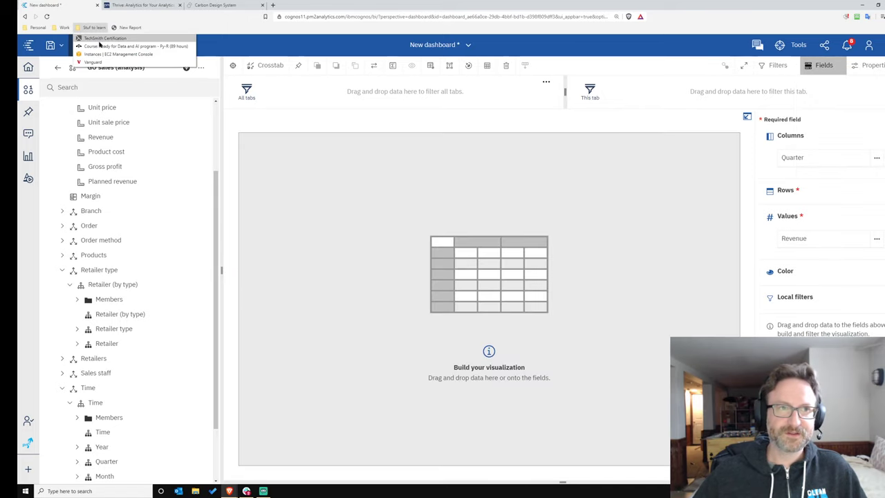
pyautogui.click(102, 45)
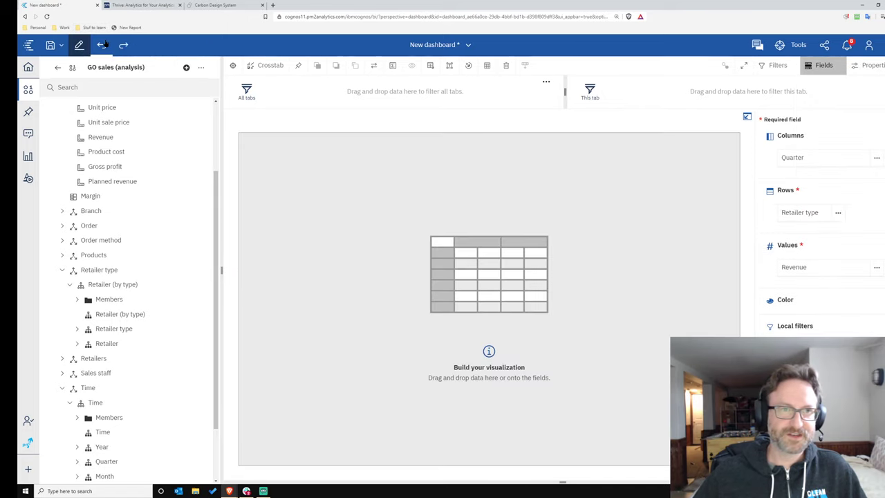
pyautogui.click(101, 45)
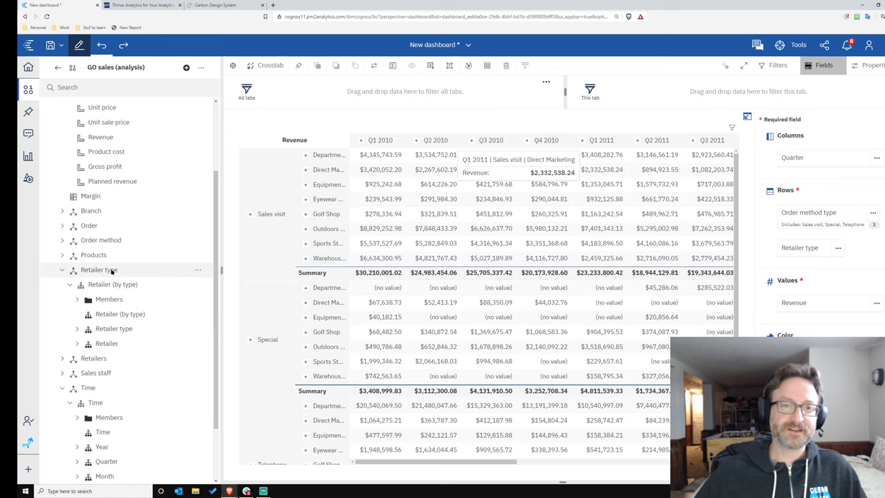
# - List the Retailer members, try adding American Home to the crosstab, then undo after the error
pyautogui.click(76, 343)
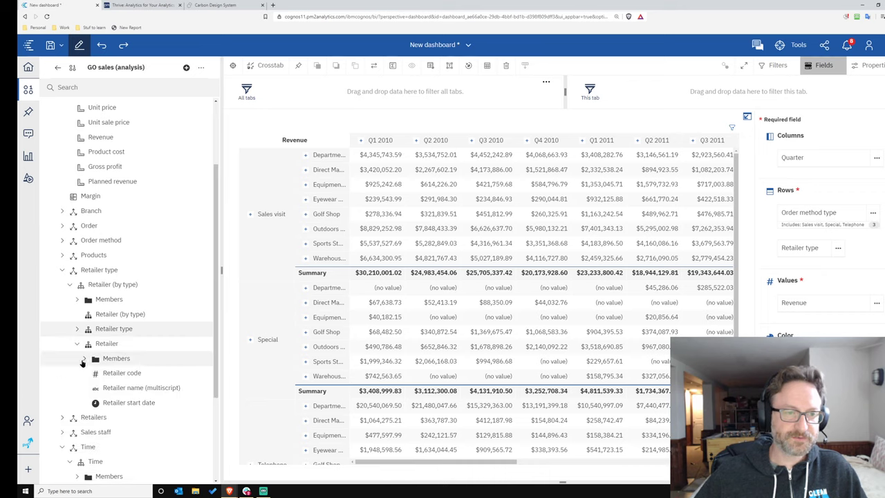
pyautogui.click(83, 358)
pyautogui.moveTo(136, 373); pyautogui.dragTo(265, 254)
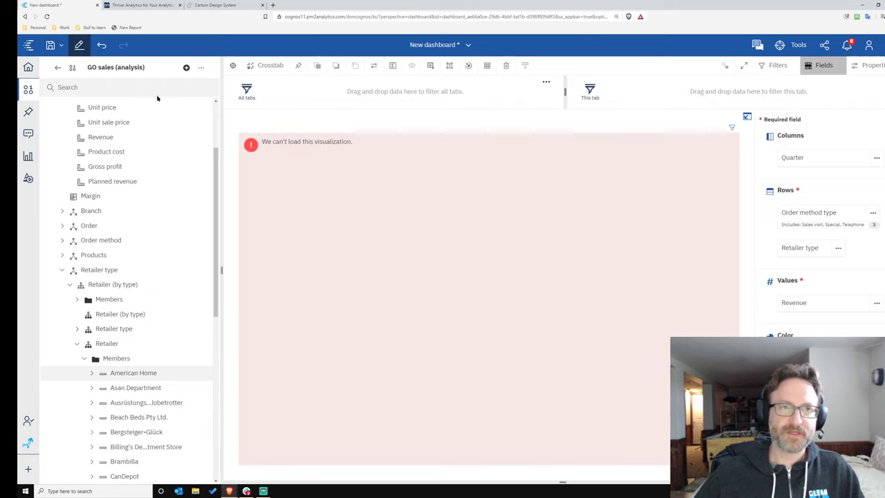
pyautogui.click(102, 44)
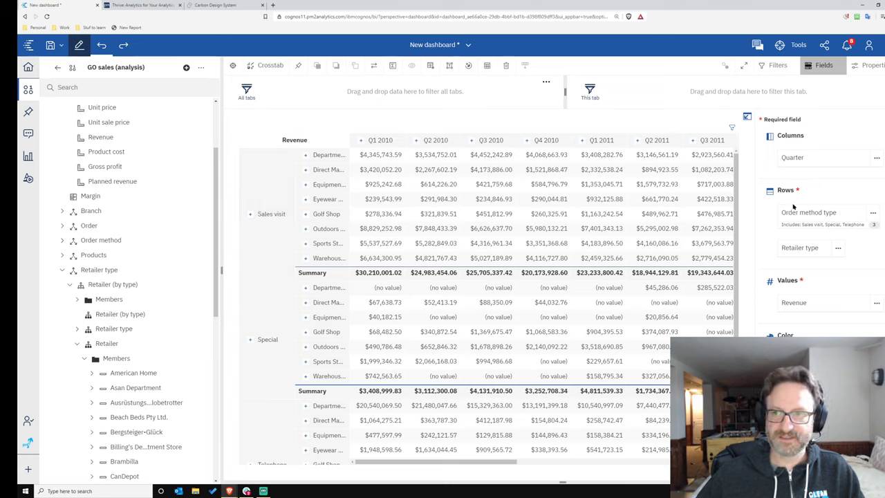
pyautogui.click(876, 159)
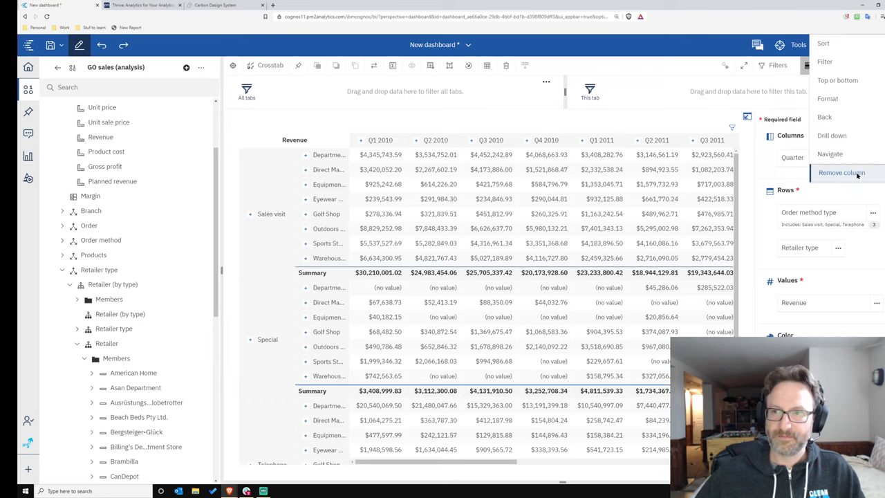
pyautogui.click(854, 173)
pyautogui.click(873, 184)
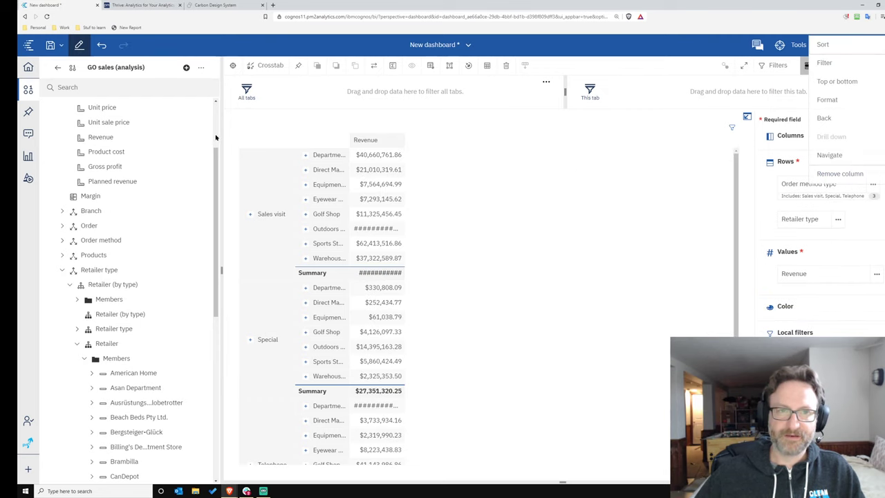
pyautogui.click(267, 115)
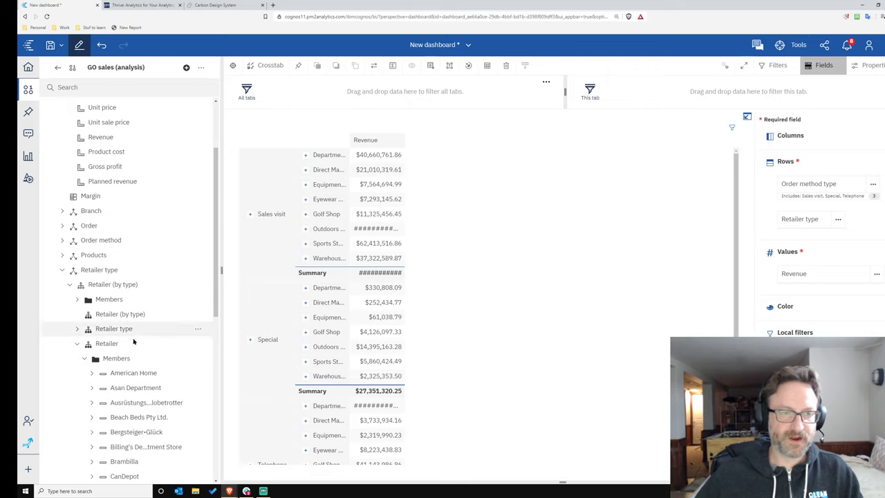
pyautogui.click(77, 343)
pyautogui.scroll(-1, 138, 316)
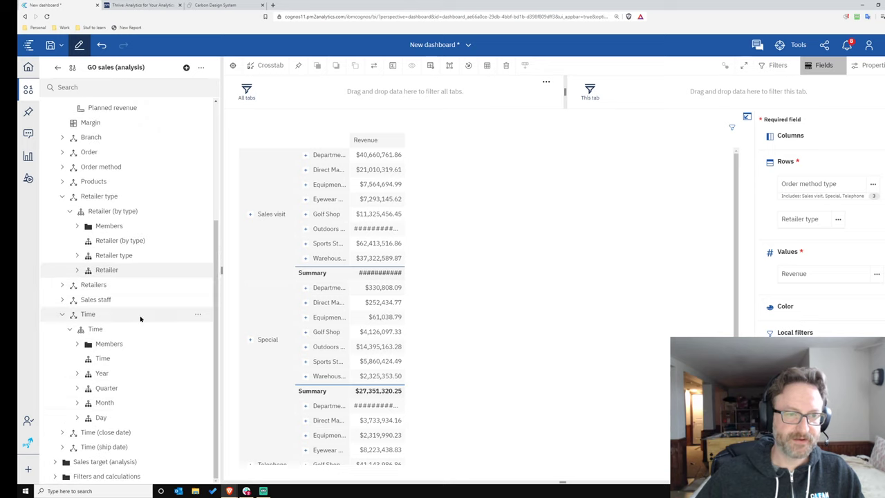
pyautogui.moveTo(102, 373); pyautogui.dragTo(386, 147)
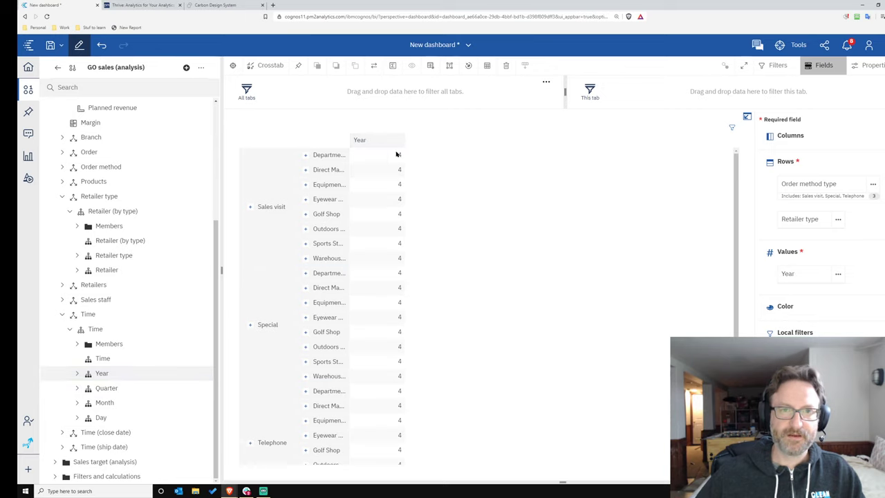
pyautogui.click(101, 44)
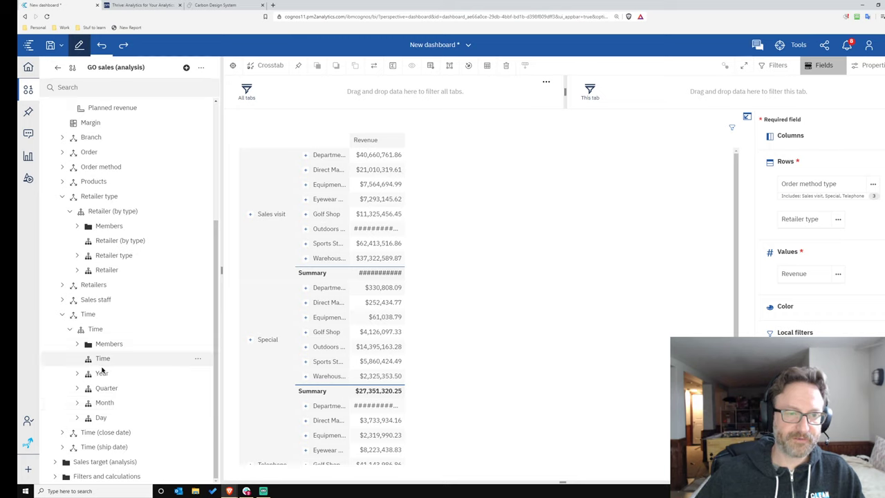
pyautogui.click(103, 374)
pyautogui.moveTo(405, 154); pyautogui.dragTo(353, 144)
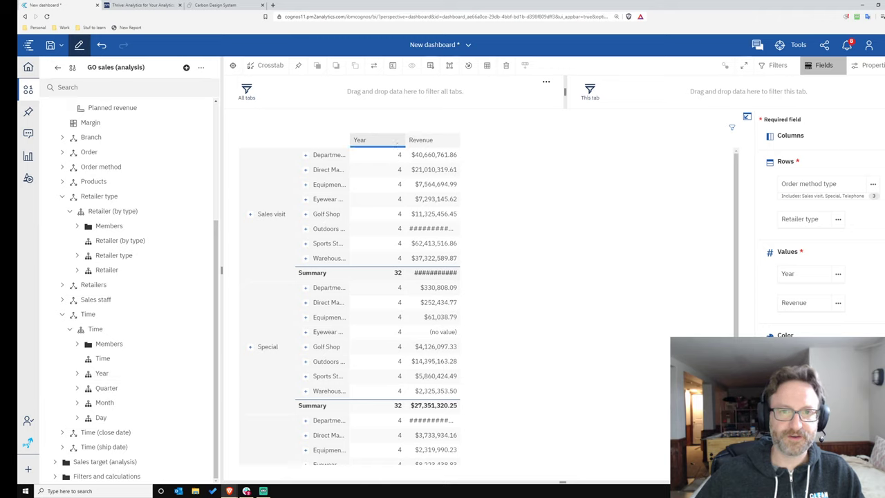
pyautogui.click(421, 139)
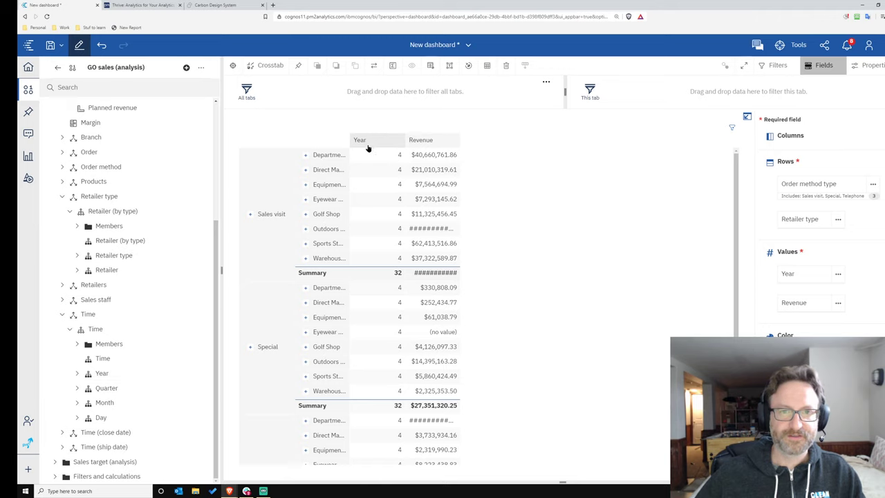
pyautogui.click(101, 45)
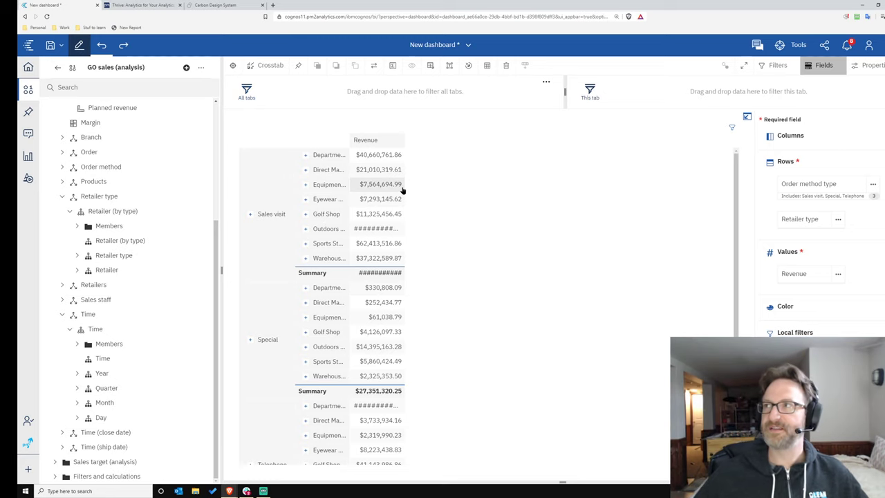
pyautogui.moveTo(402, 189)
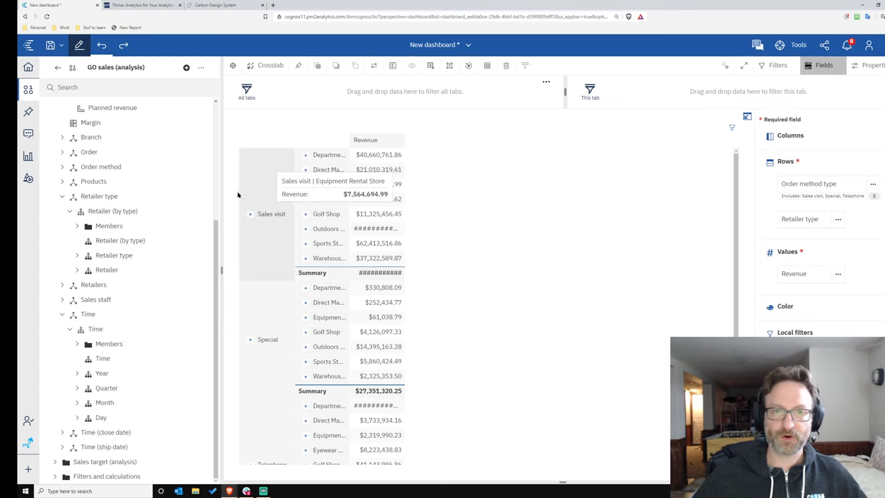
pyautogui.moveTo(105, 388); pyautogui.dragTo(322, 136)
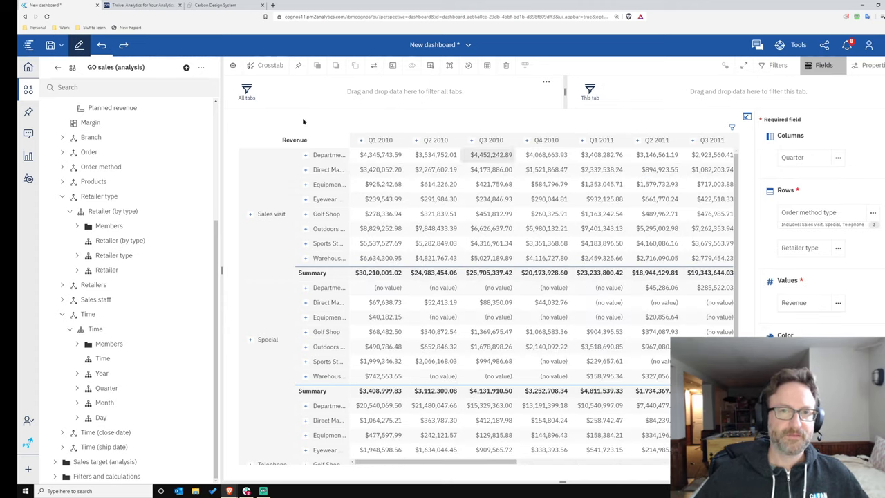
# - Expand the Time hierarchy's Year level to list the years 2010 to 2013
pyautogui.click(77, 389)
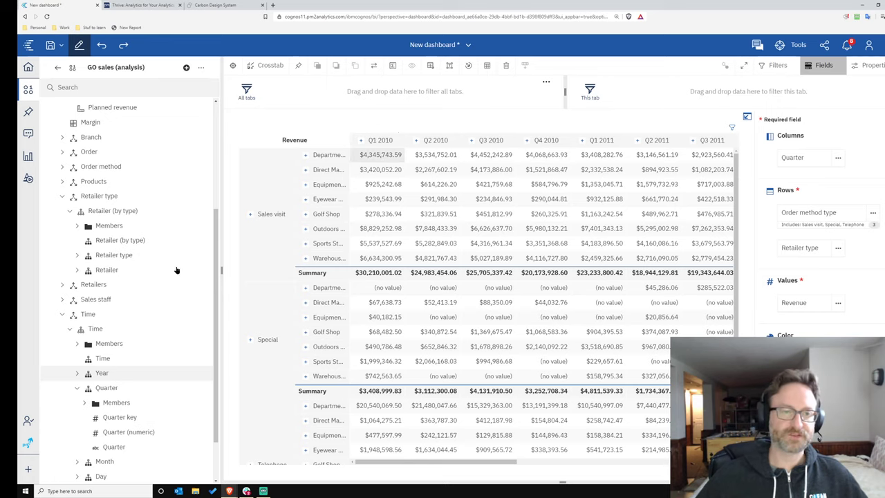
pyautogui.click(76, 391)
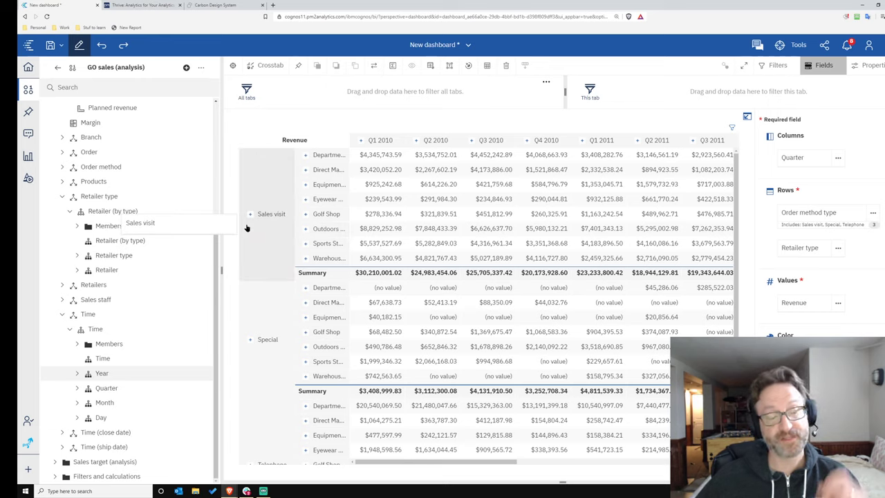
pyautogui.click(77, 373)
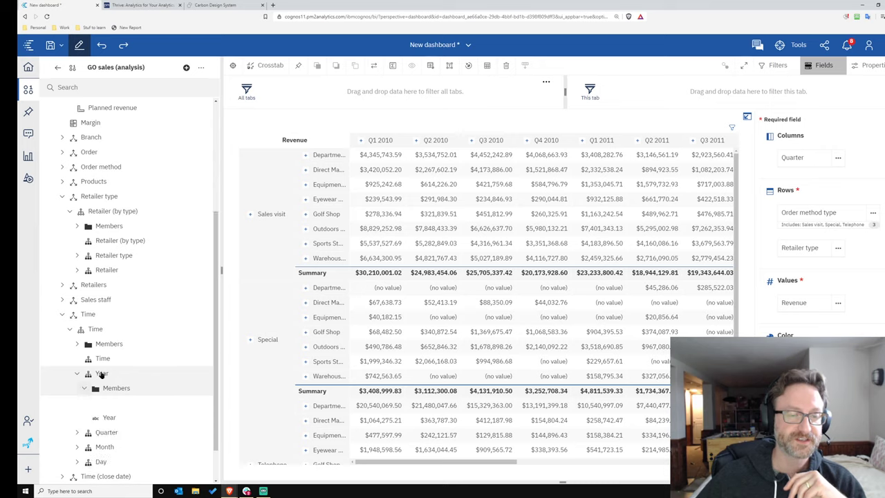
pyautogui.click(84, 388)
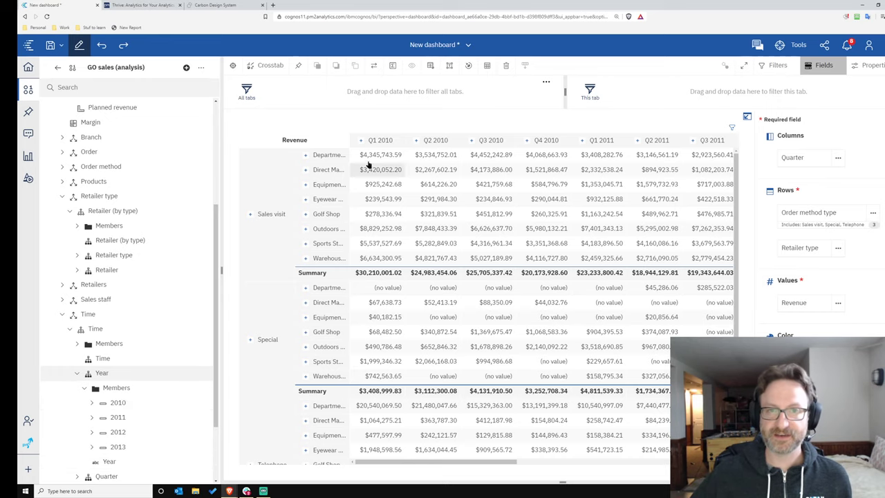
# - Move the Q1 2010 column left and collapse Retailer (by type) in the data tree
pyautogui.moveTo(380, 140); pyautogui.dragTo(389, 145)
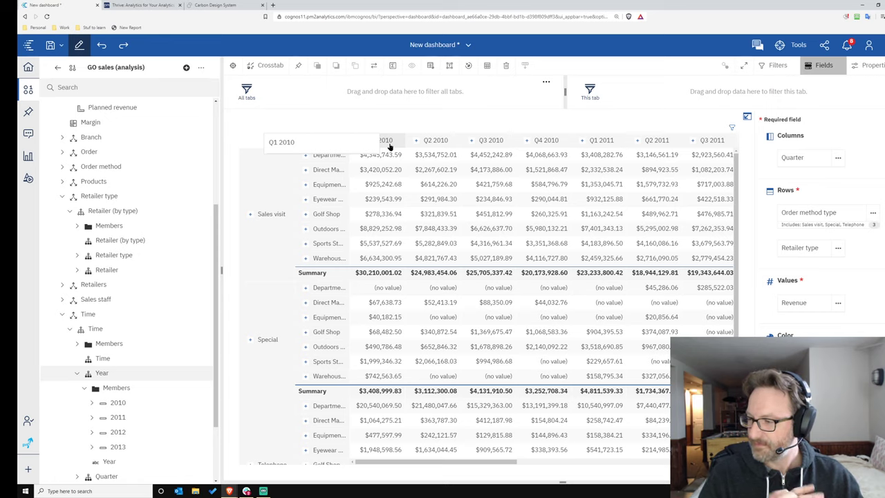
pyautogui.moveTo(389, 145); pyautogui.dragTo(315, 137)
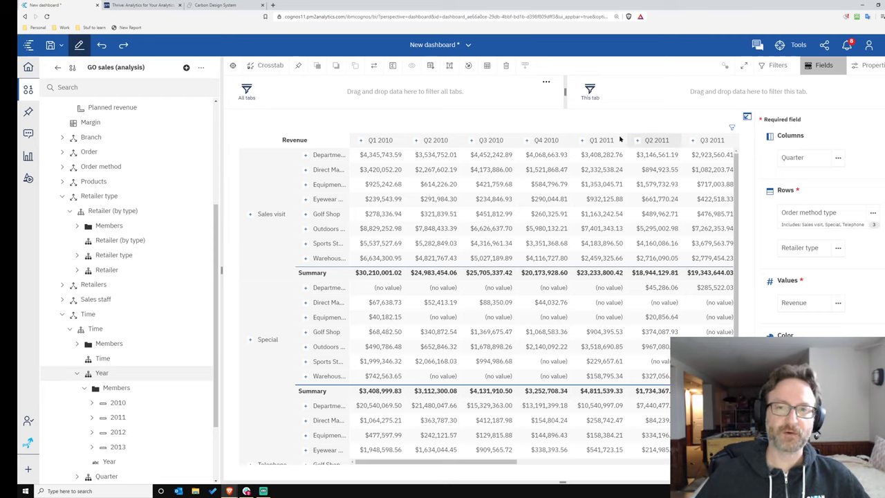
pyautogui.moveTo(518, 177)
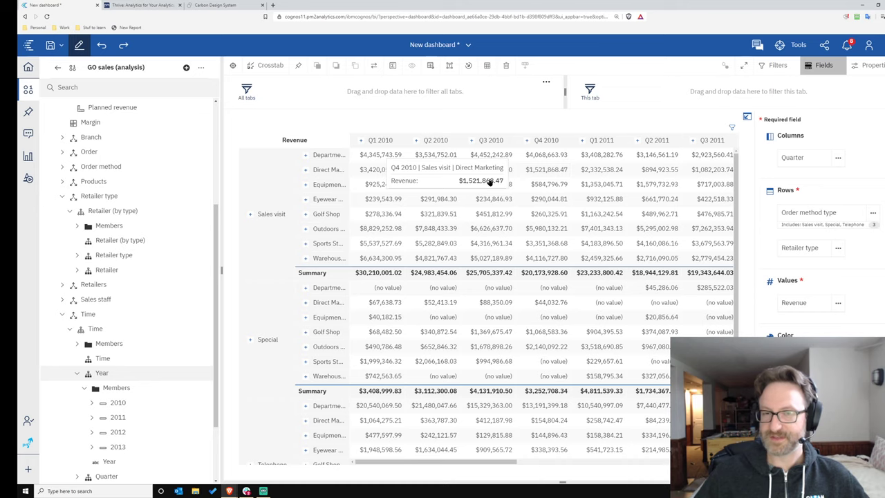
pyautogui.moveTo(497, 234)
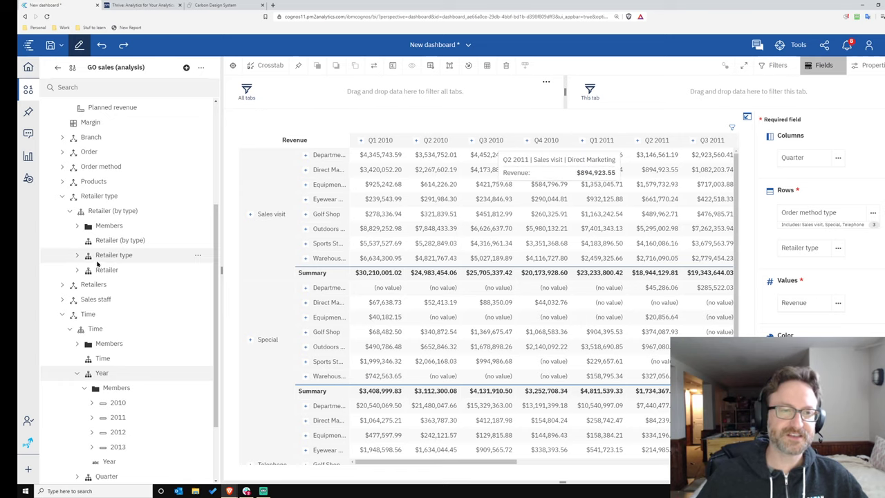
pyautogui.click(70, 213)
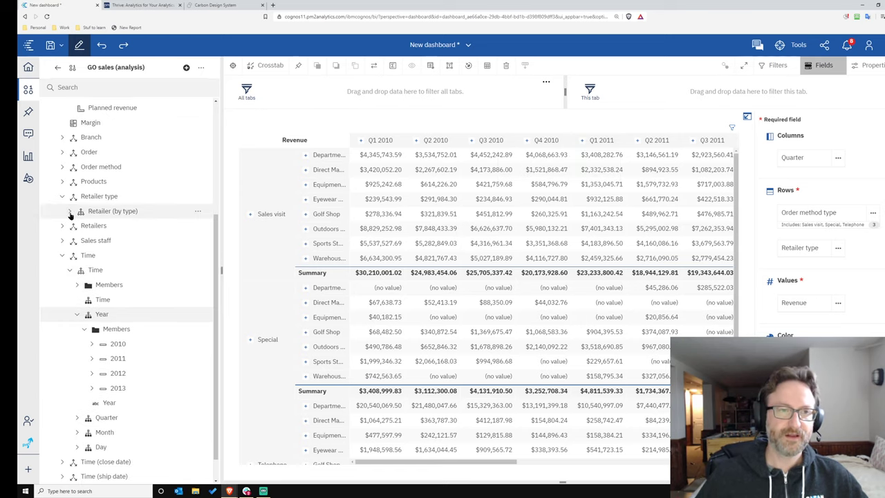
# - Exit focus view so the crosstab sits beside both revenue bar charts, then inspect bar values
pyautogui.click(746, 116)
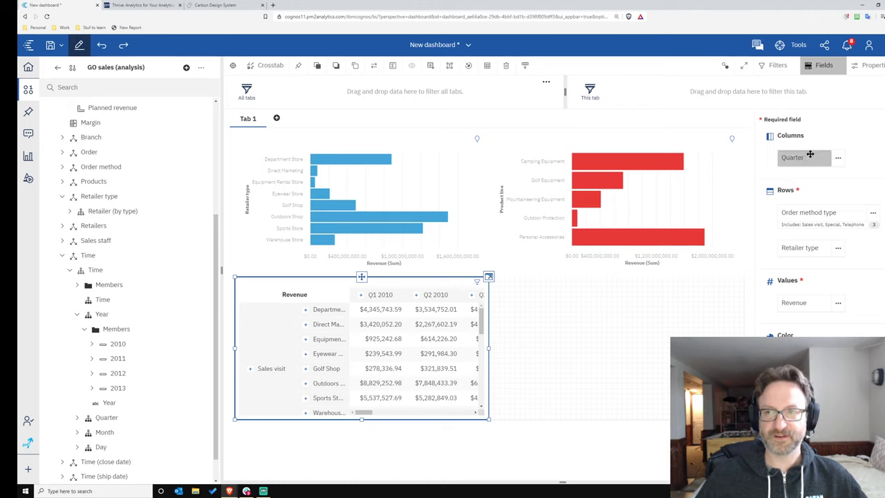
pyautogui.moveTo(799, 158)
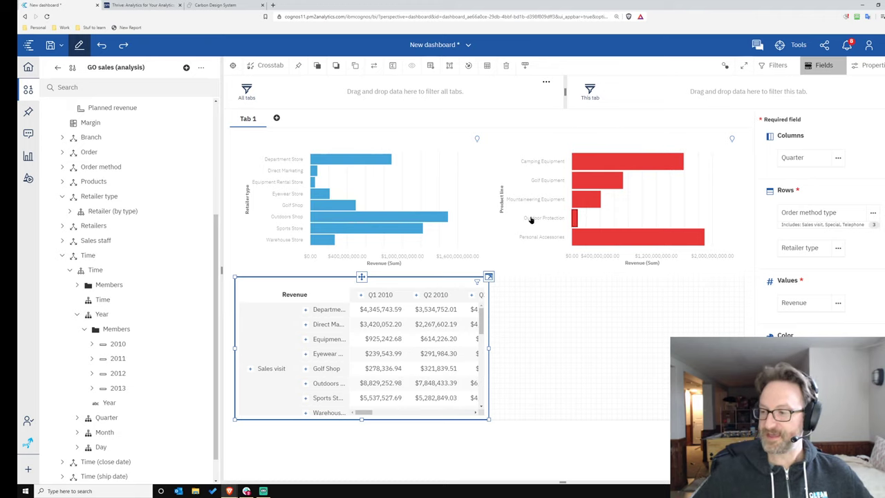
pyautogui.moveTo(530, 219)
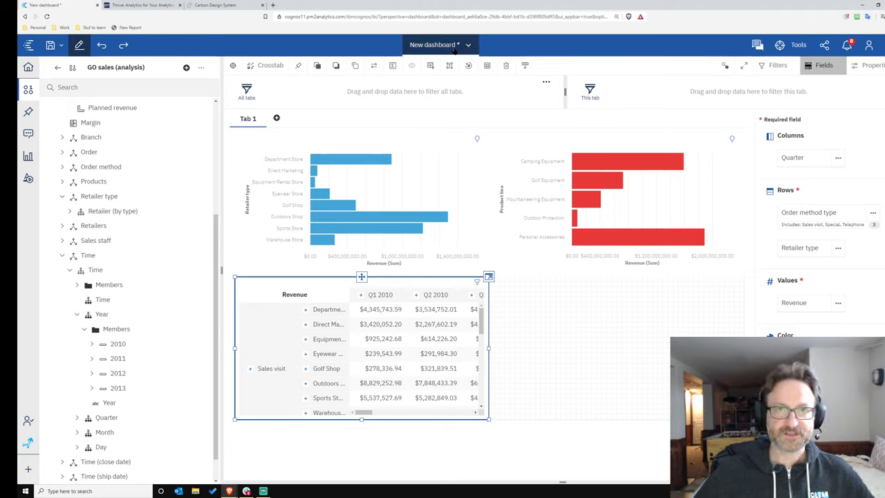
# - Switch from the New dashboard view to the Welcome home page
pyautogui.click(434, 44)
pyautogui.click(369, 66)
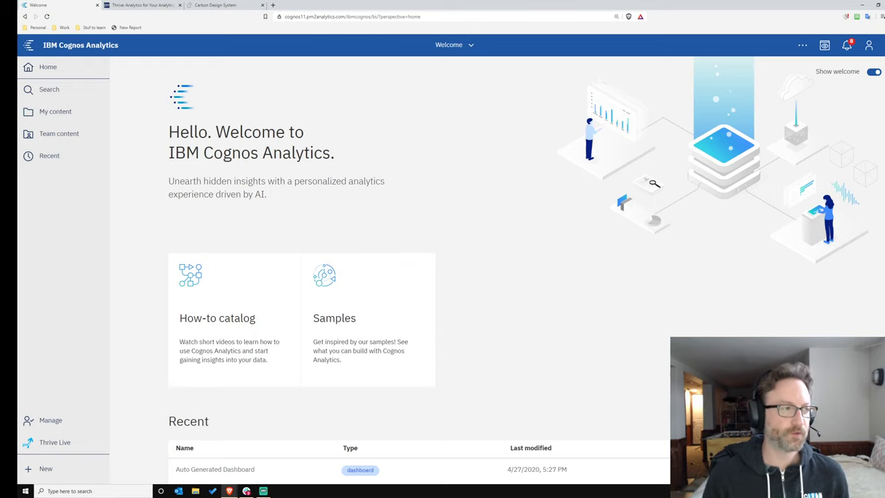
# - Create a new Report from the + New menu
pyautogui.click(46, 467)
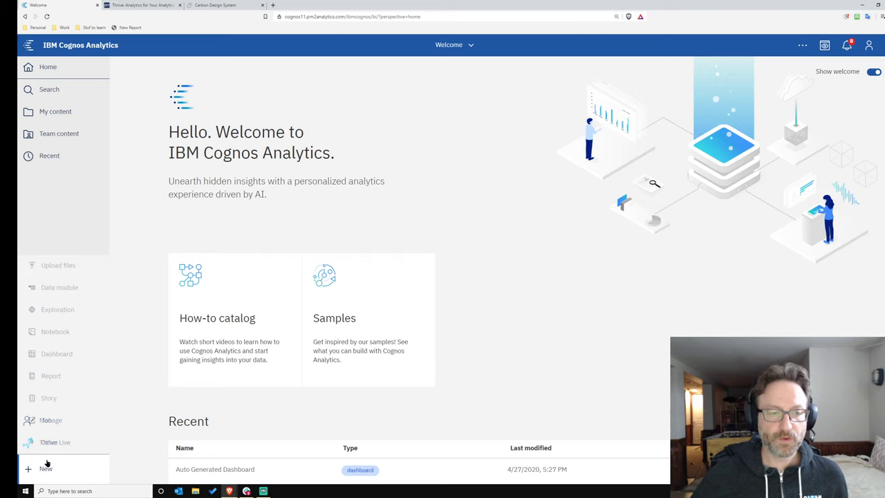
pyautogui.click(75, 376)
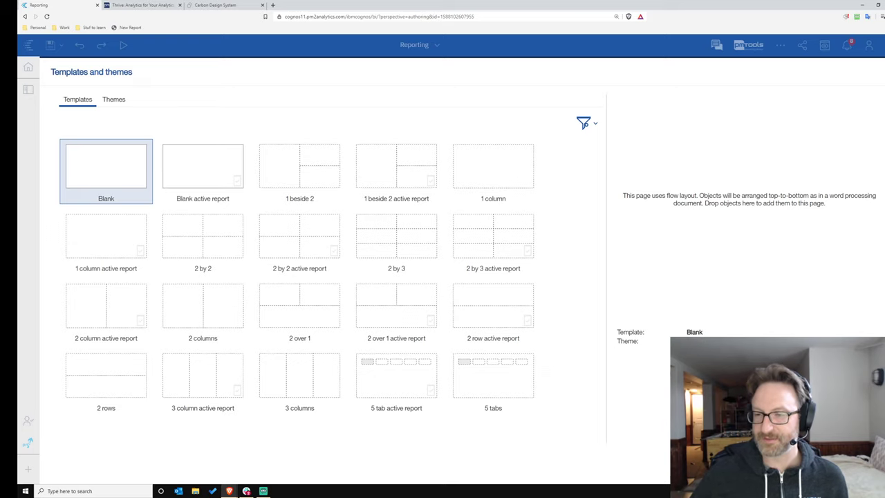
# - Confirm the Blank template to open an empty Page1 for authoring
pyautogui.press('Return')
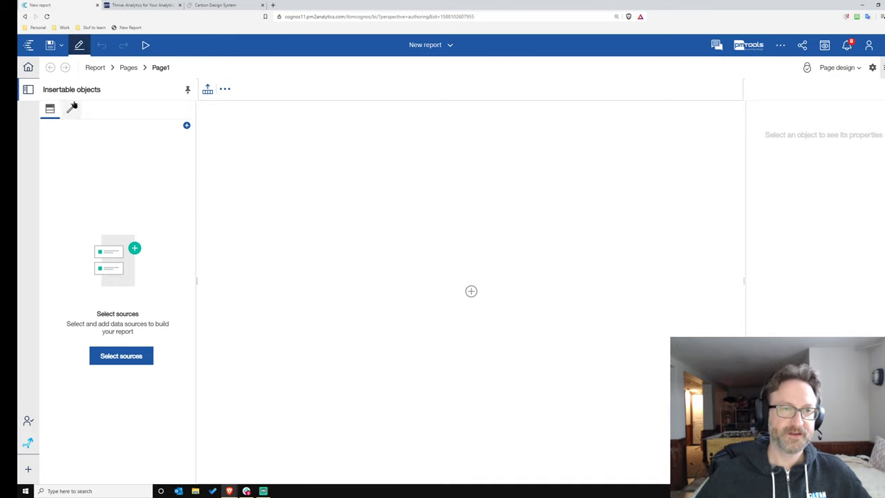
# - Browse Team content > Samples > Models and select the GO sales (analysis) model as data source
pyautogui.click(186, 125)
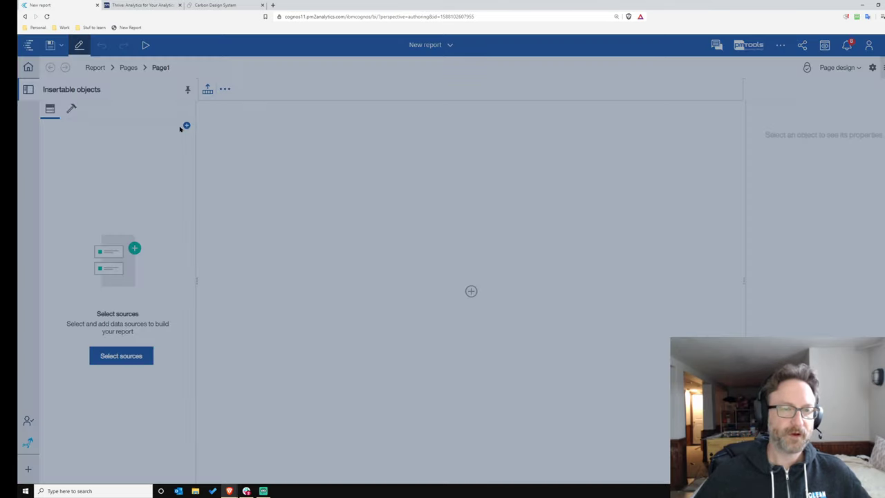
pyautogui.scroll(-8, 430, 248)
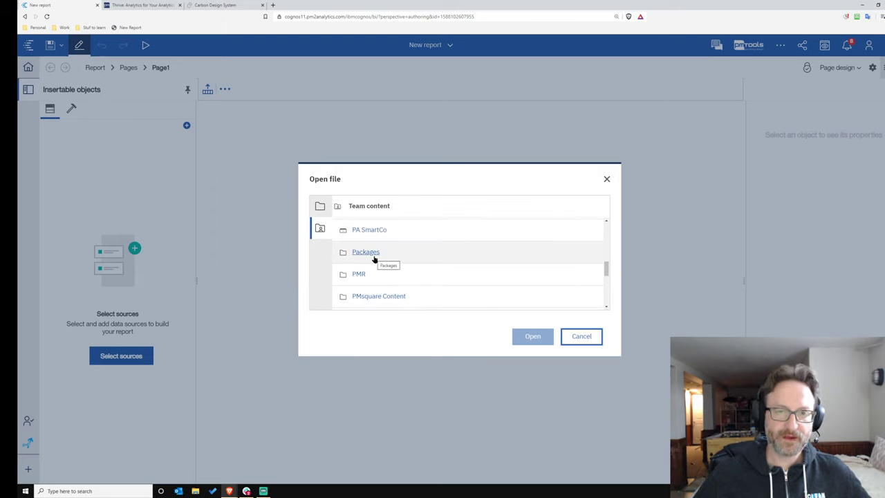
pyautogui.scroll(3, 379, 261)
pyautogui.scroll(-1, 385, 263)
pyautogui.scroll(1, 388, 267)
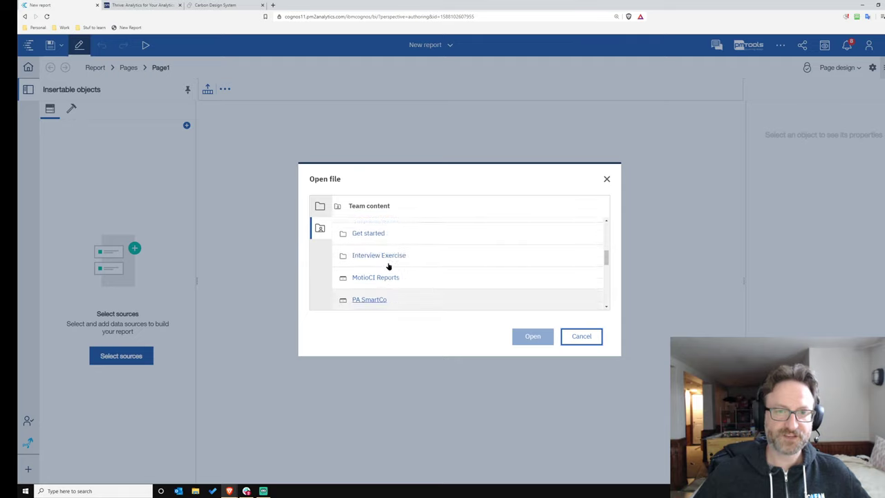
pyautogui.scroll(5, 388, 267)
pyautogui.scroll(-7, 413, 256)
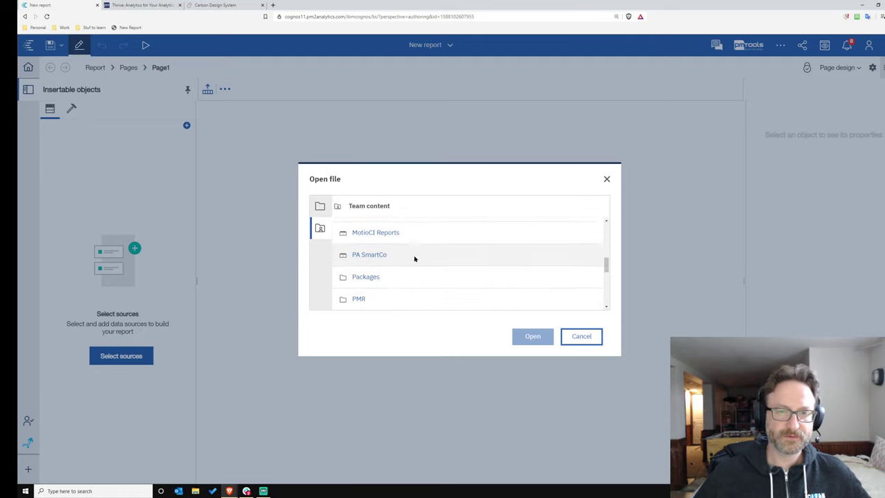
pyautogui.scroll(-3, 415, 258)
pyautogui.click(367, 243)
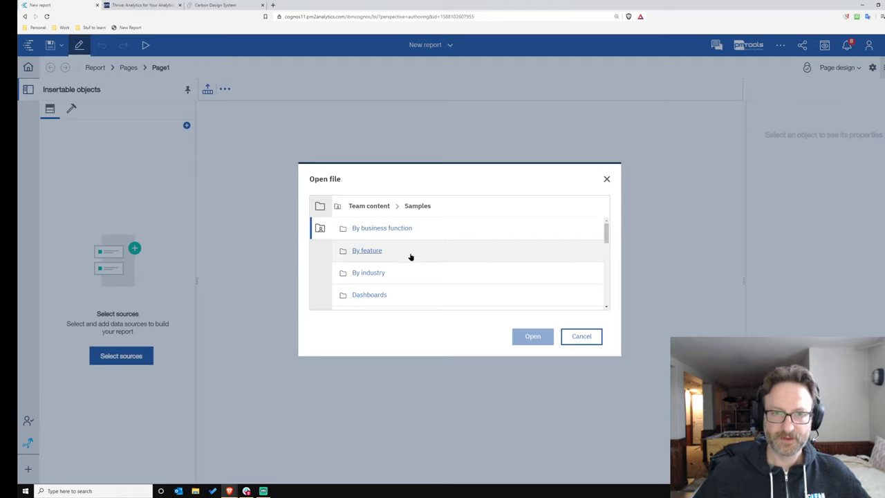
pyautogui.scroll(-5, 409, 257)
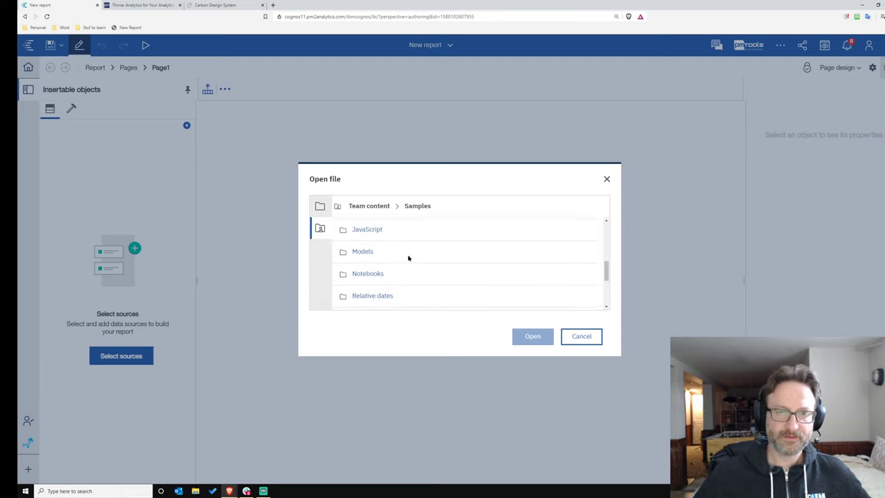
pyautogui.scroll(-1, 394, 248)
pyautogui.click(363, 221)
pyautogui.scroll(-2, 428, 252)
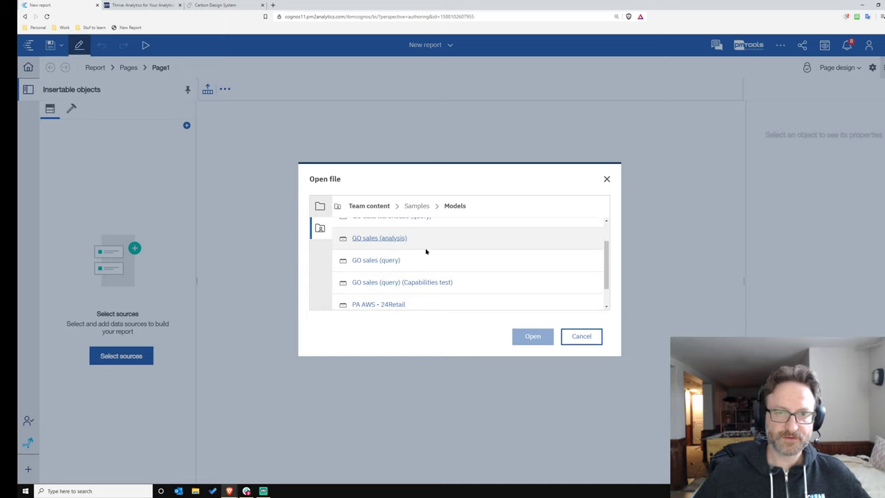
pyautogui.click(391, 238)
# - Open GO sales (analysis) and place an empty Data table1 using Query1 on Page1
pyautogui.click(530, 337)
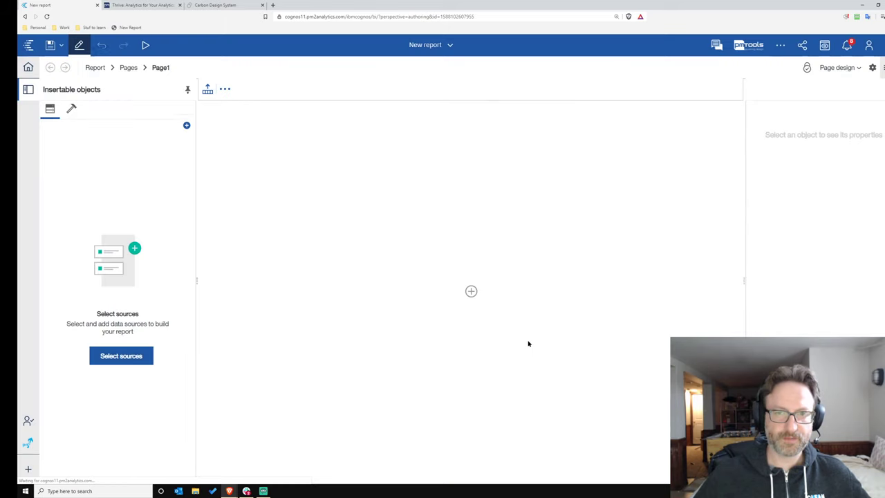
pyautogui.click(72, 109)
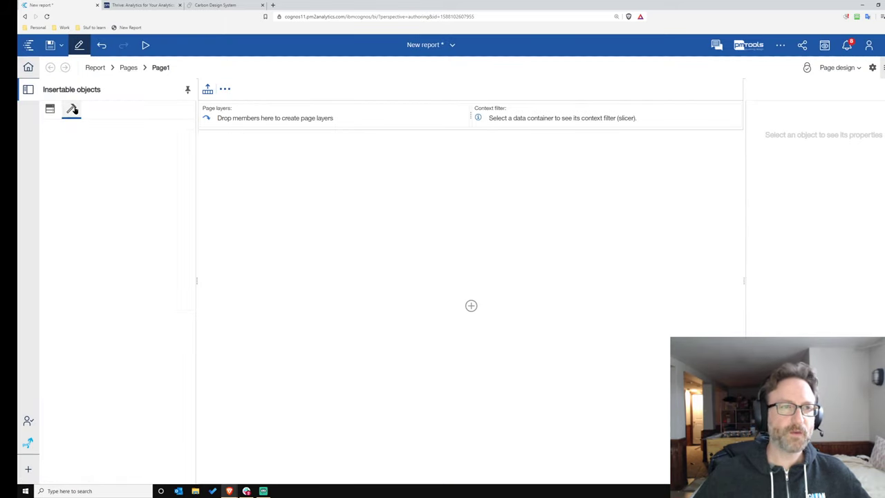
pyautogui.click(94, 261)
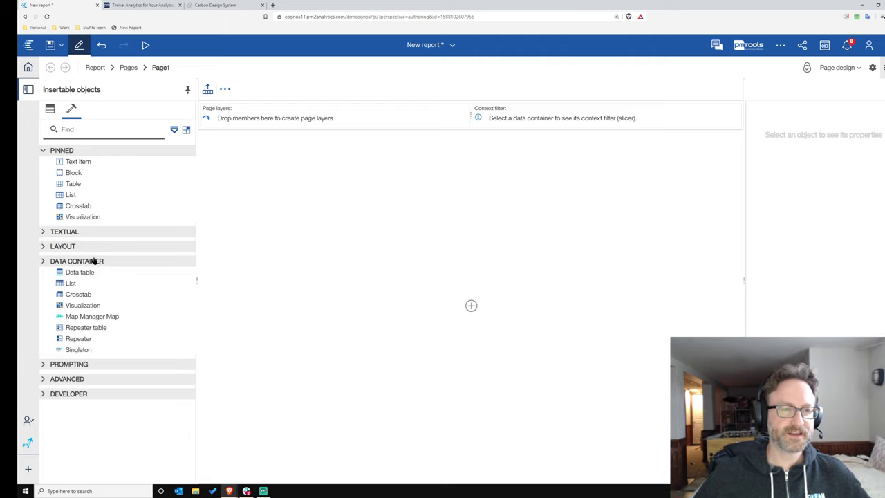
pyautogui.moveTo(93, 272); pyautogui.dragTo(467, 217)
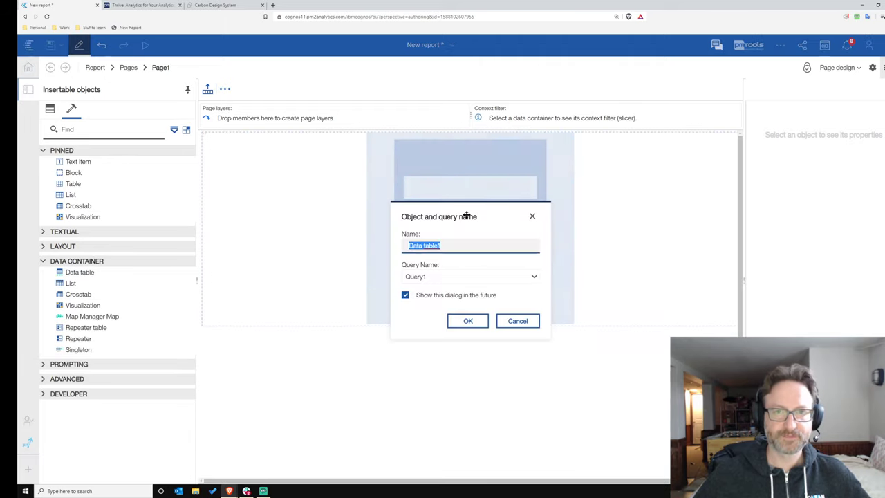
pyautogui.click(468, 321)
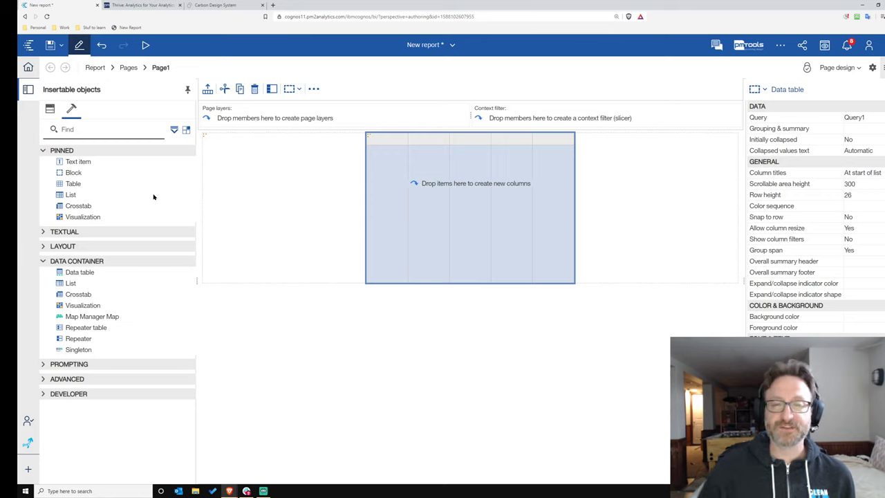
pyautogui.click(391, 197)
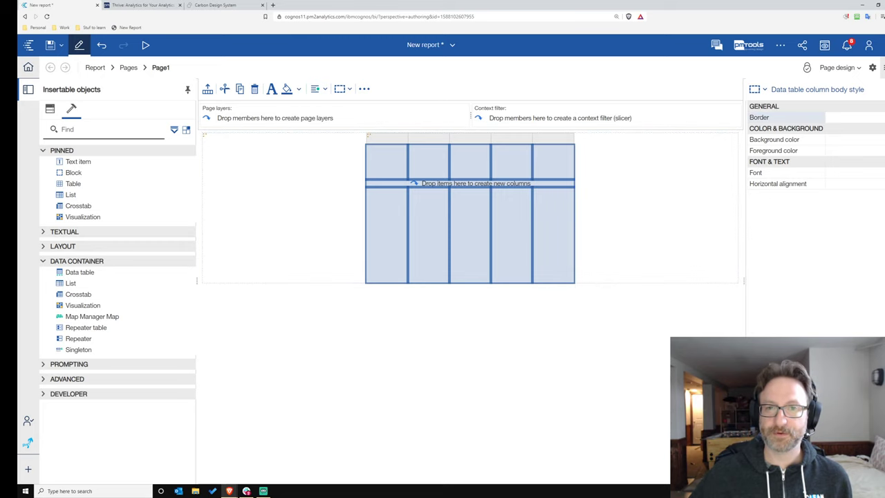
pyautogui.click(839, 121)
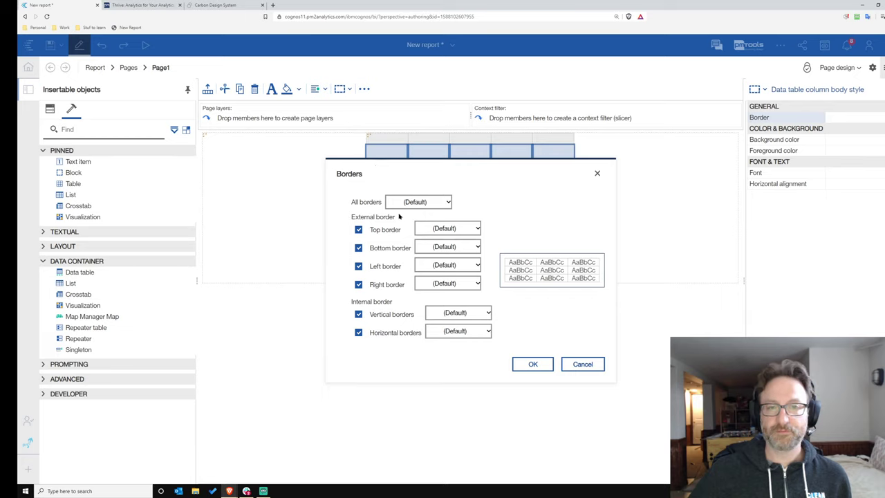
pyautogui.click(587, 366)
pyautogui.click(265, 217)
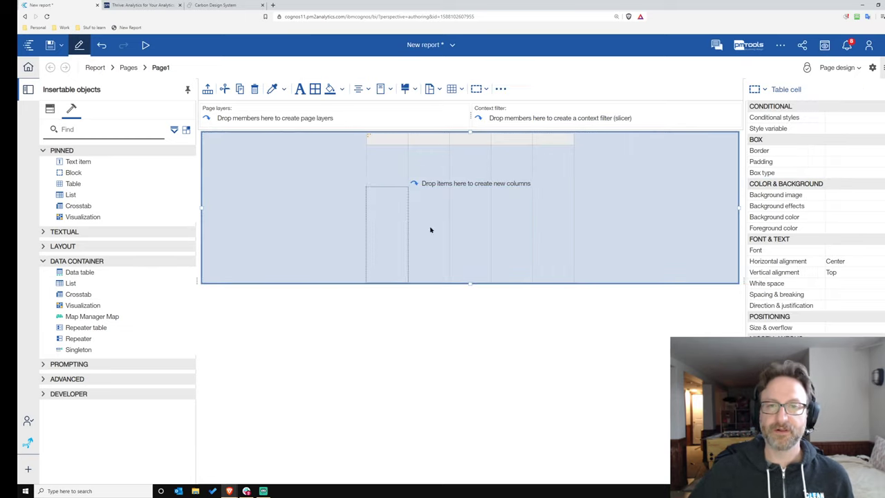
pyautogui.click(370, 138)
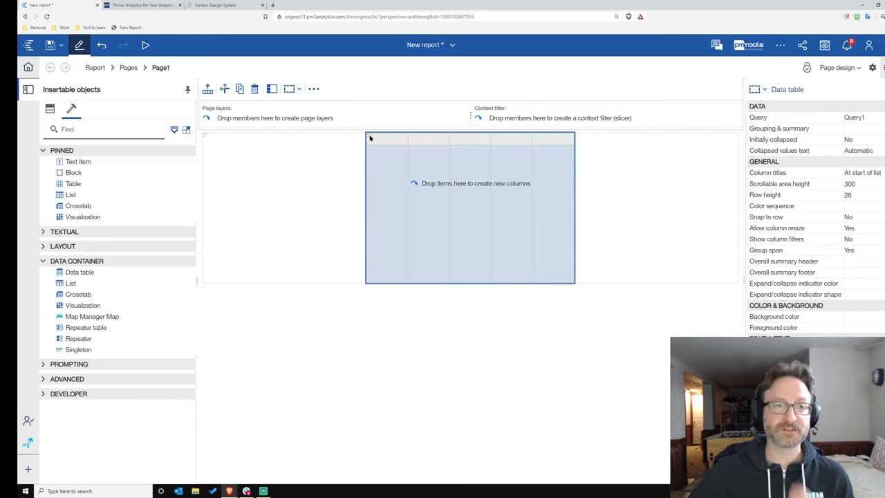
# - Add Region, Retailer country and Retailer columns from the Sales Retailers hierarchy
pyautogui.click(49, 113)
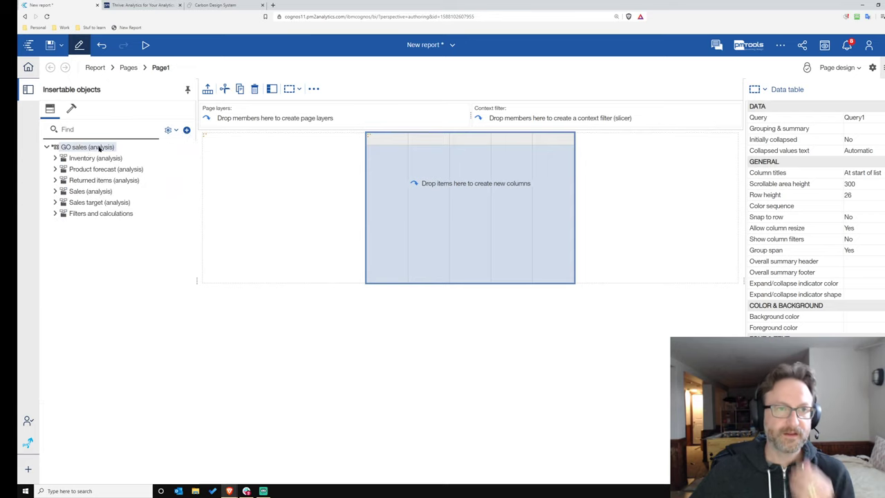
pyautogui.click(54, 158)
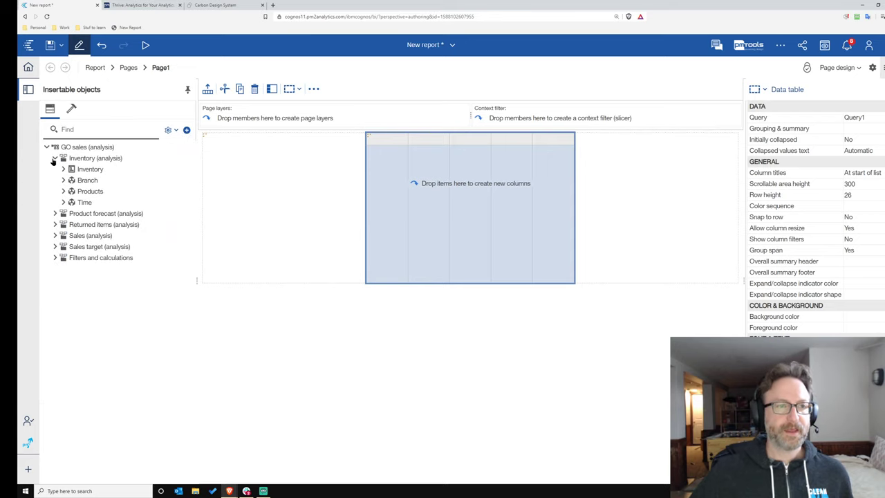
pyautogui.click(55, 235)
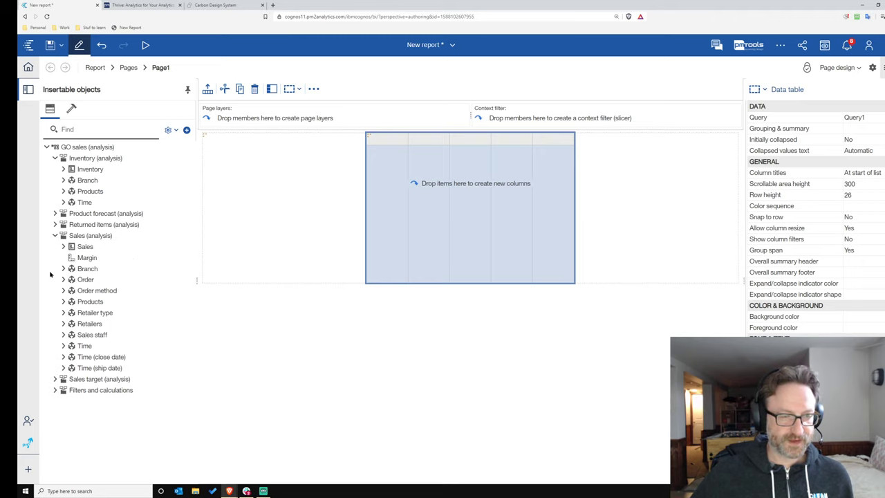
pyautogui.click(63, 323)
pyautogui.click(71, 335)
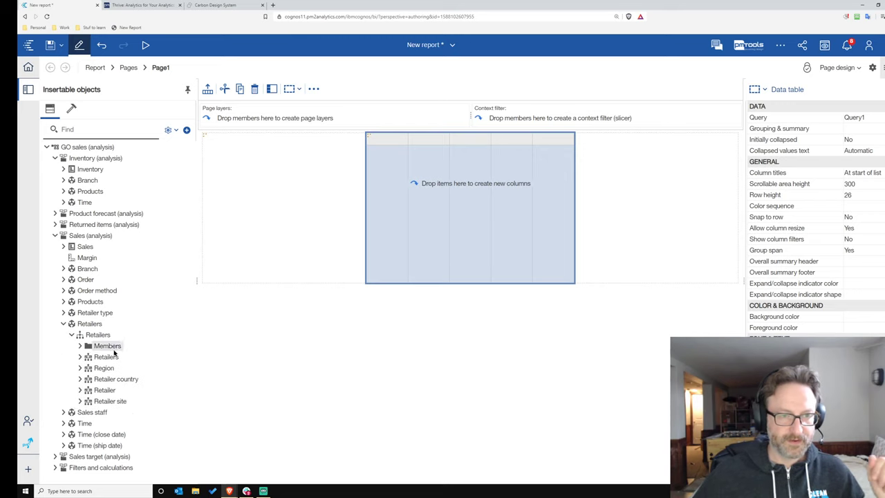
pyautogui.moveTo(108, 368); pyautogui.dragTo(402, 231)
pyautogui.moveTo(149, 368); pyautogui.dragTo(497, 222)
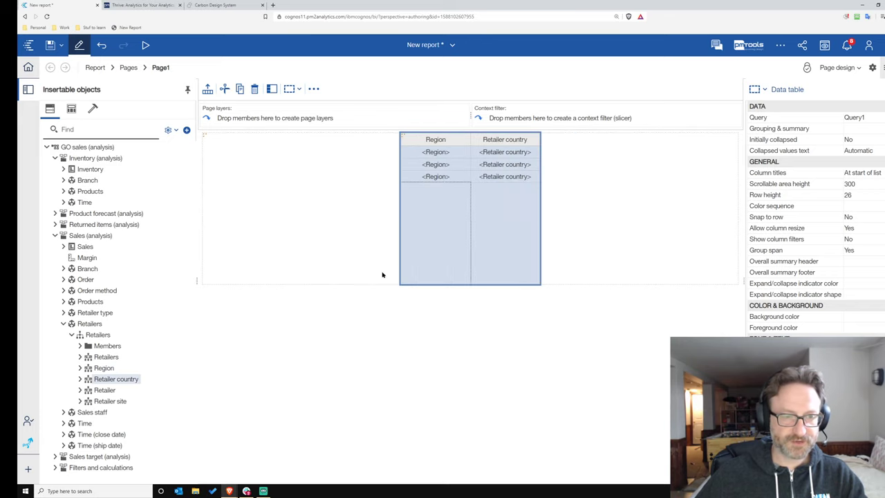
pyautogui.moveTo(508, 221); pyautogui.dragTo(515, 228)
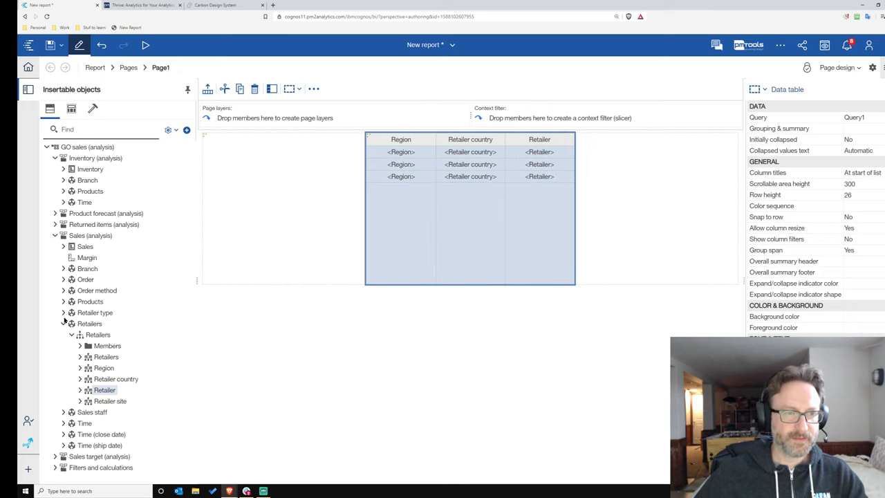
pyautogui.click(61, 323)
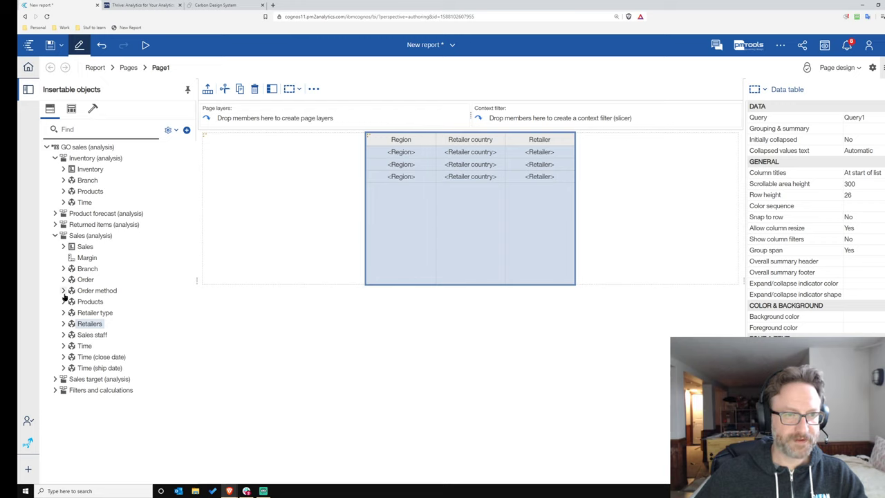
# - Append Product line from Products and Revenue from Sales measures as the last columns
pyautogui.click(62, 290)
pyautogui.click(70, 301)
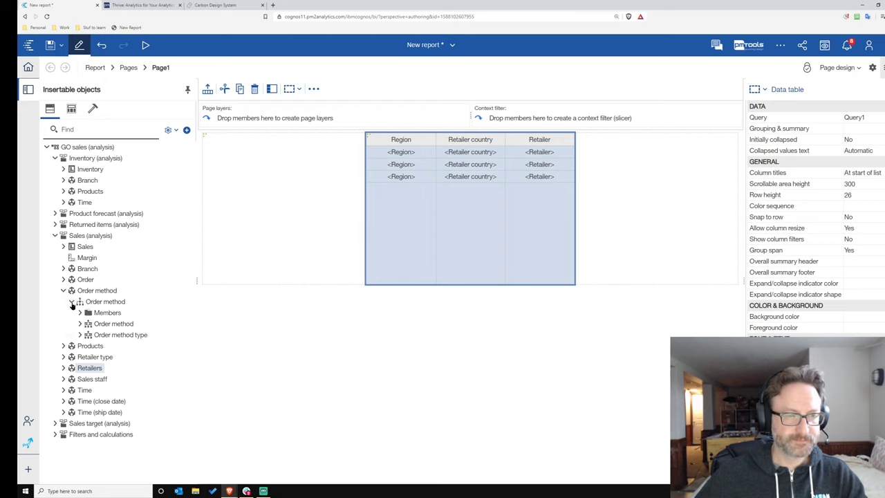
pyautogui.click(63, 292)
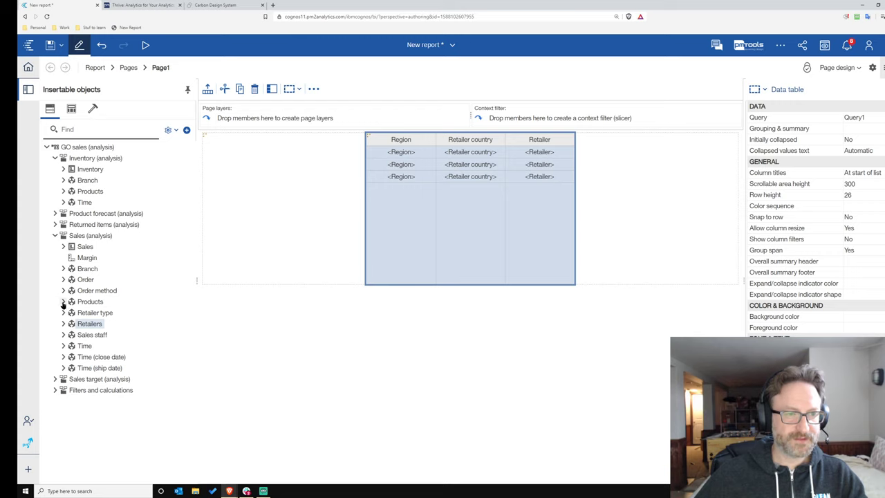
pyautogui.click(63, 301)
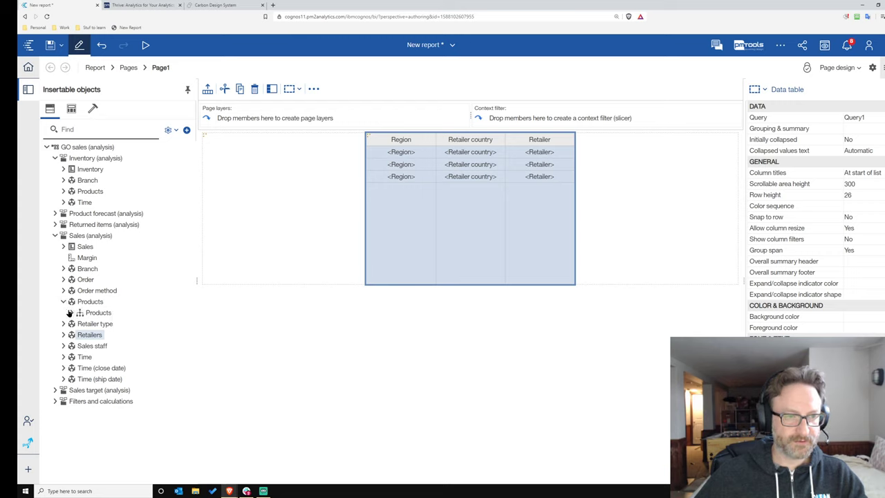
pyautogui.click(72, 312)
pyautogui.moveTo(113, 353); pyautogui.dragTo(560, 204)
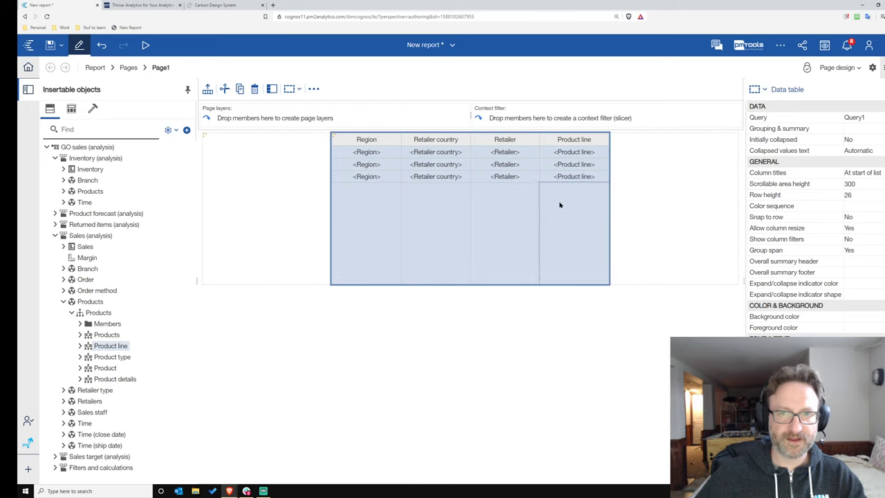
pyautogui.click(63, 301)
pyautogui.click(62, 246)
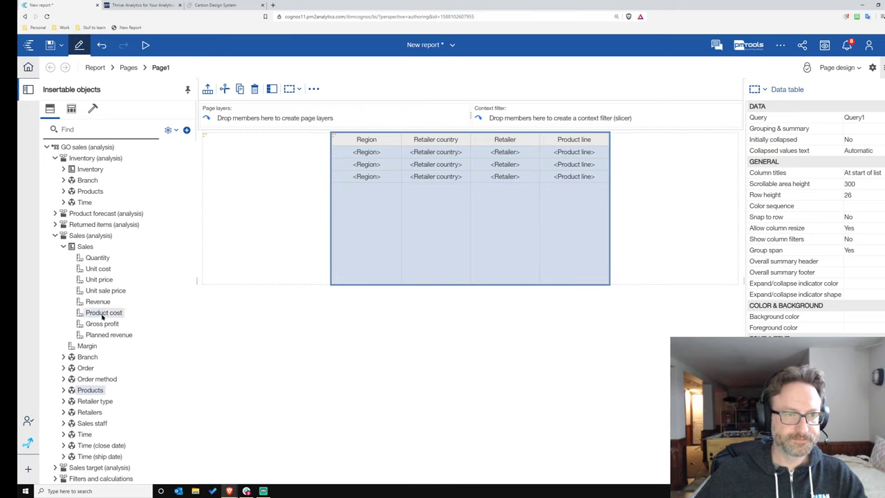
pyautogui.moveTo(98, 301); pyautogui.dragTo(588, 204)
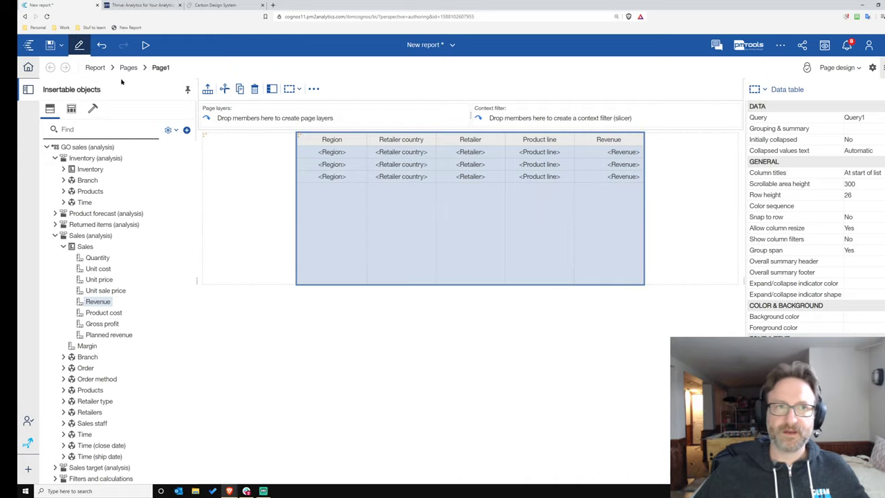
pyautogui.click(145, 45)
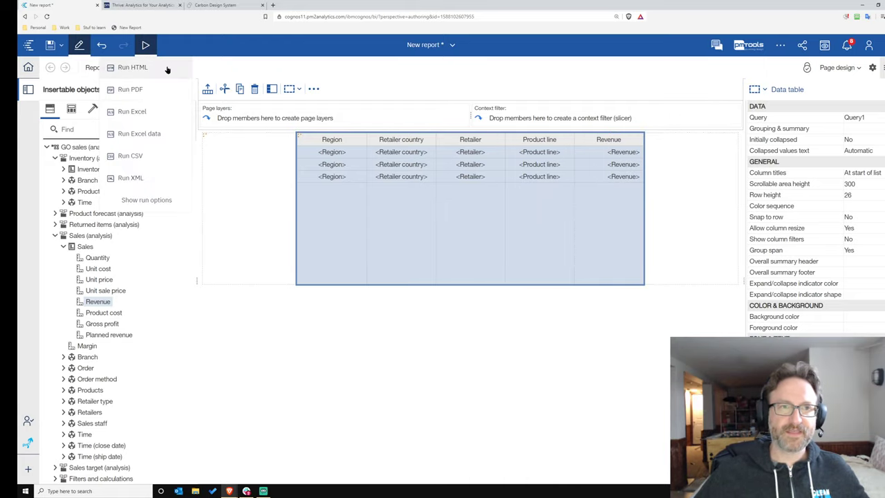
# - Run the report as HTML and scroll through the revenue rows from Americas to Southern Europe
pyautogui.click(166, 67)
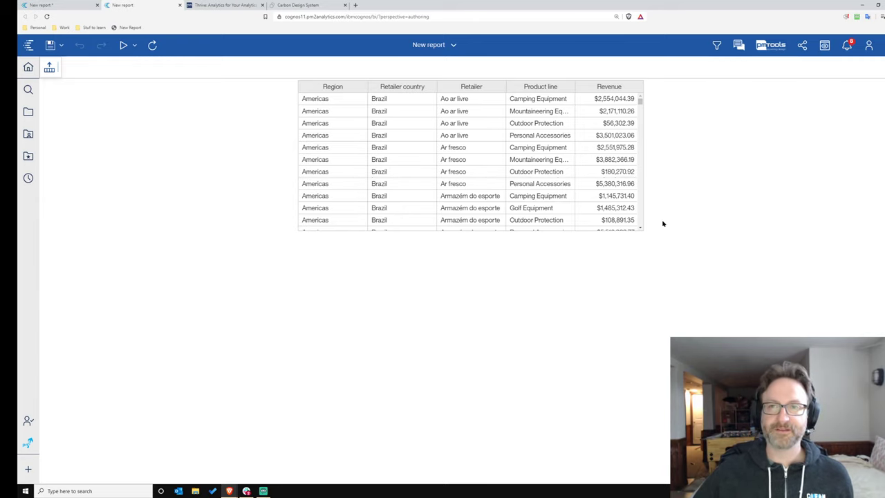
pyautogui.moveTo(640, 102); pyautogui.dragTo(639, 100)
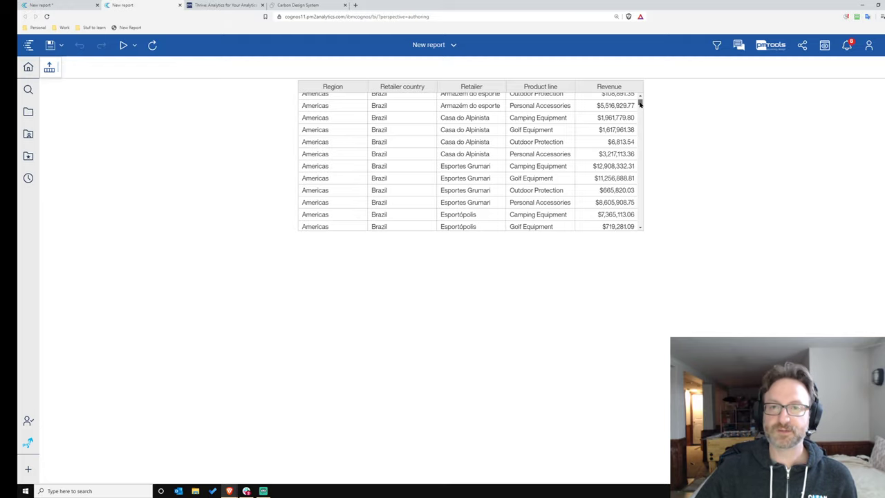
pyautogui.moveTo(640, 103)
pyautogui.mouseDown()
pyautogui.moveTo(645, 229)
pyautogui.moveTo(640, 100)
pyautogui.mouseUp()
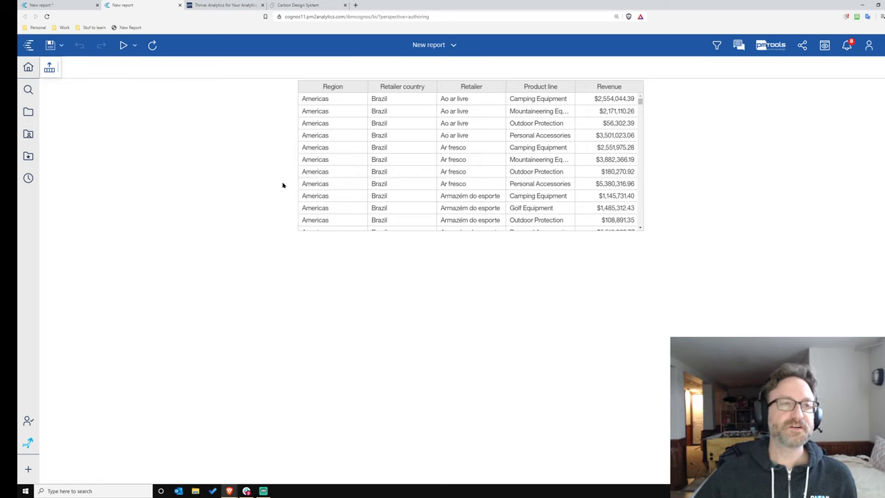
# - Group the table by Region, Retailer country and Retailer with expand & collapse enabled
pyautogui.click(80, 44)
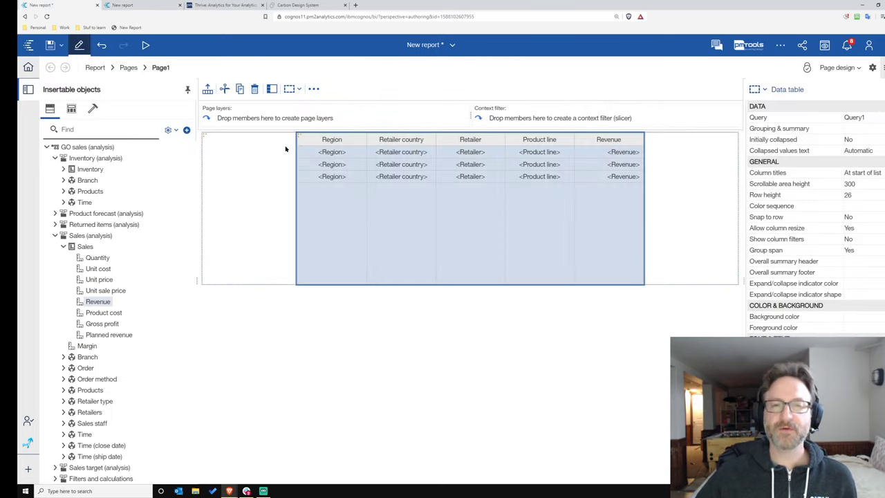
pyautogui.click(327, 159)
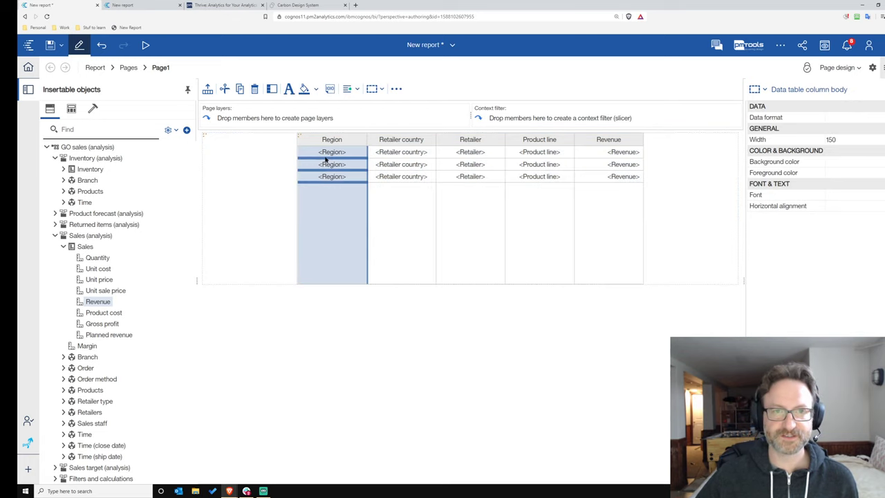
pyautogui.click(271, 88)
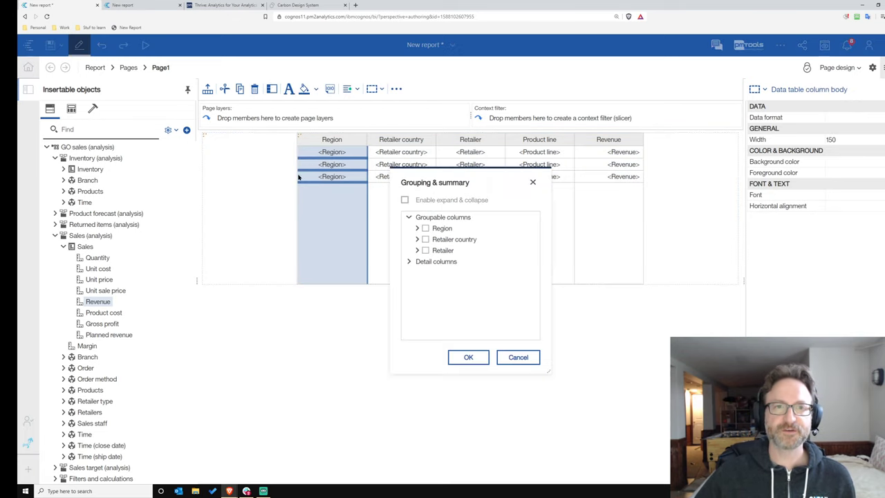
pyautogui.click(425, 228)
pyautogui.click(425, 239)
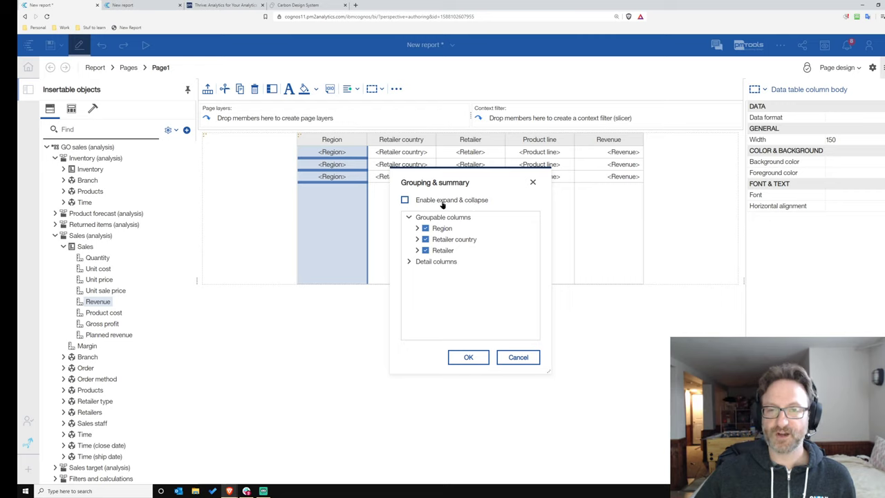
pyautogui.click(404, 200)
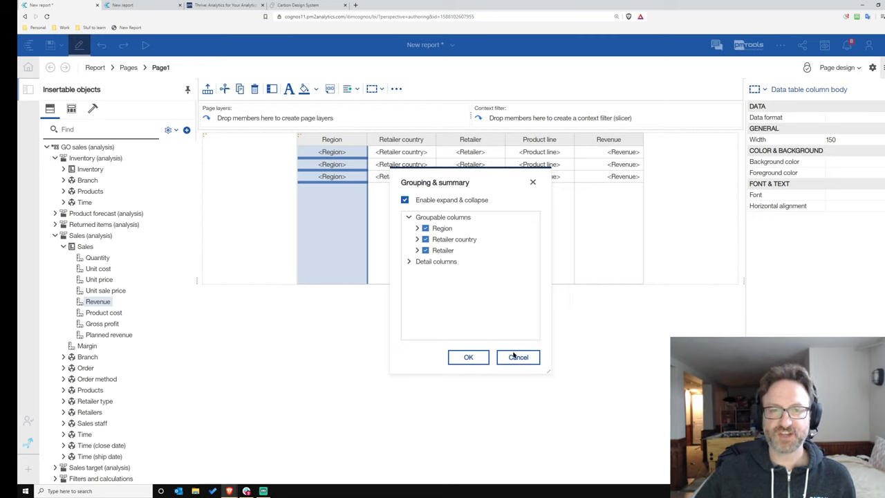
pyautogui.click(468, 357)
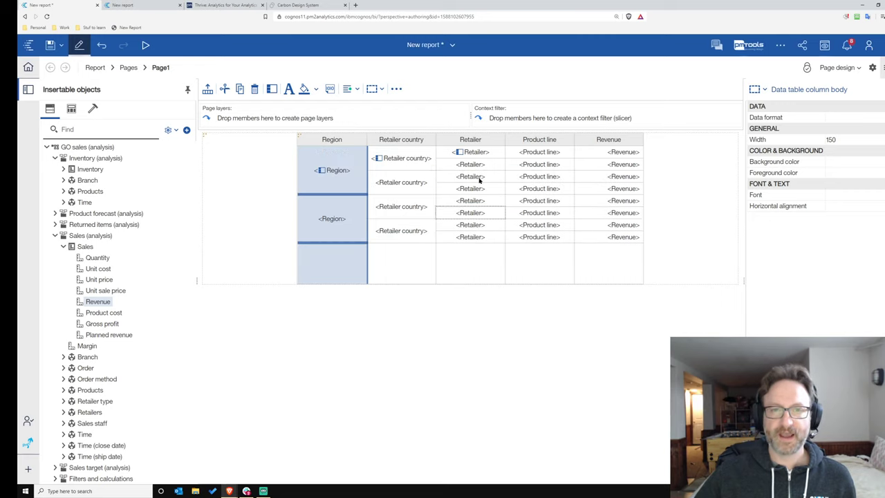
# - Run the report as HTML and collapse retailers Ao ar livre through Esportópolis
pyautogui.click(145, 44)
pyautogui.click(160, 73)
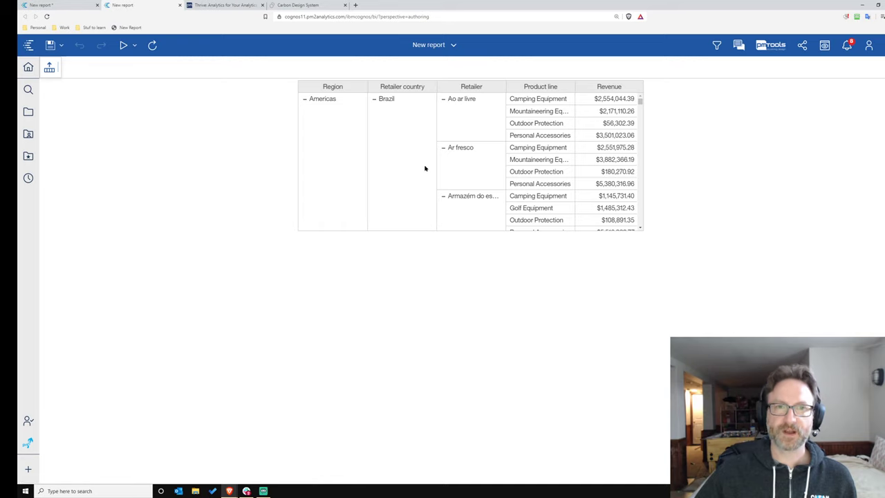
pyautogui.click(442, 100)
pyautogui.click(443, 111)
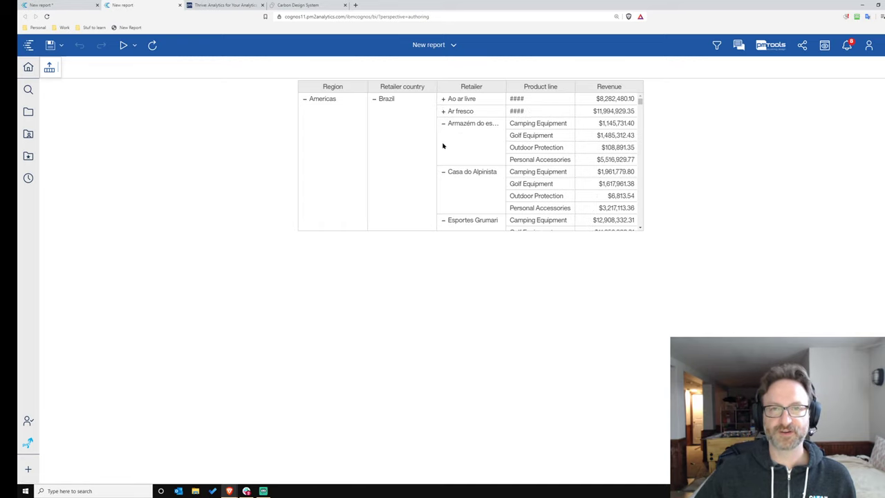
pyautogui.click(443, 125)
pyautogui.click(443, 137)
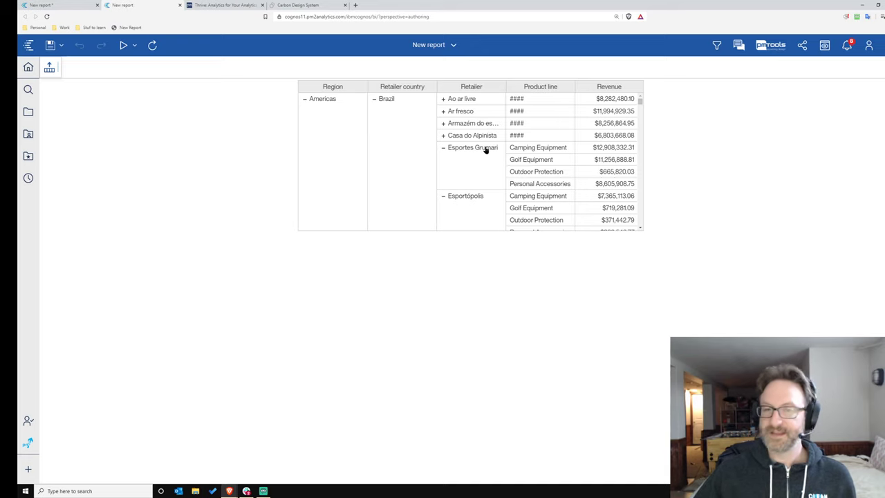
pyautogui.click(445, 149)
pyautogui.click(444, 160)
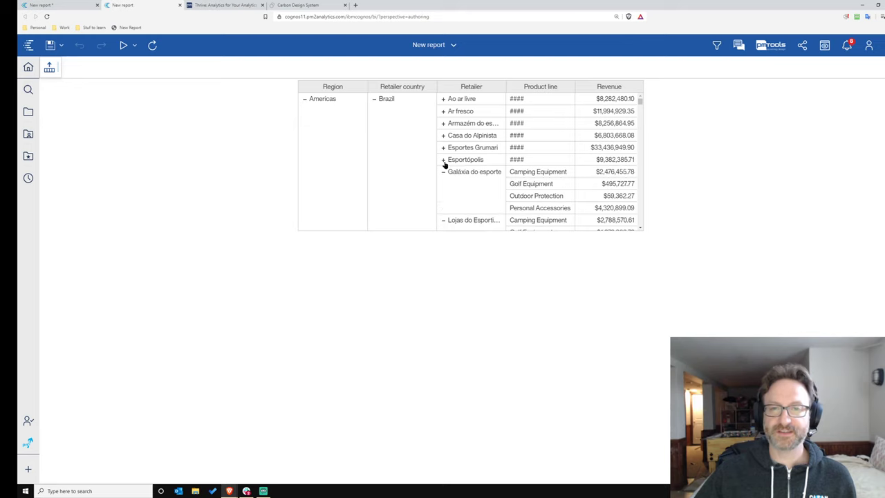
# - Expand those six retailers back into product lines, then collapse the Americas region
pyautogui.click(444, 160)
pyautogui.click(444, 148)
pyautogui.click(443, 135)
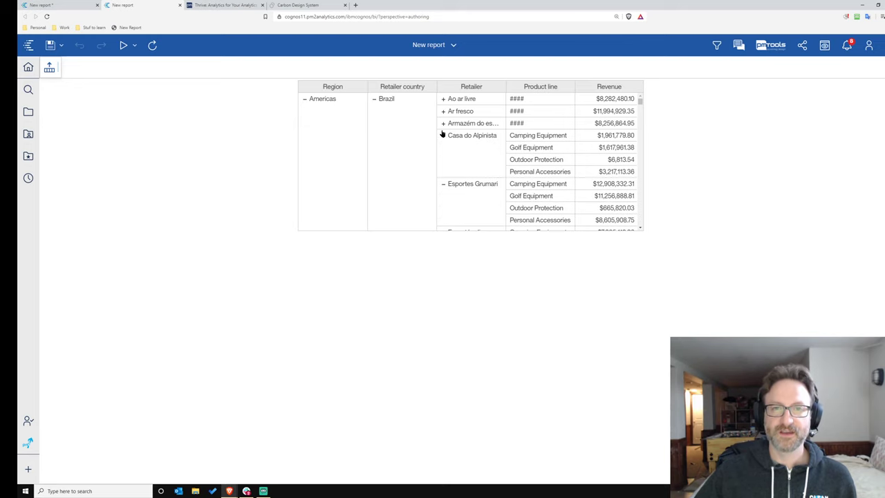
pyautogui.click(443, 123)
pyautogui.click(443, 111)
pyautogui.click(443, 99)
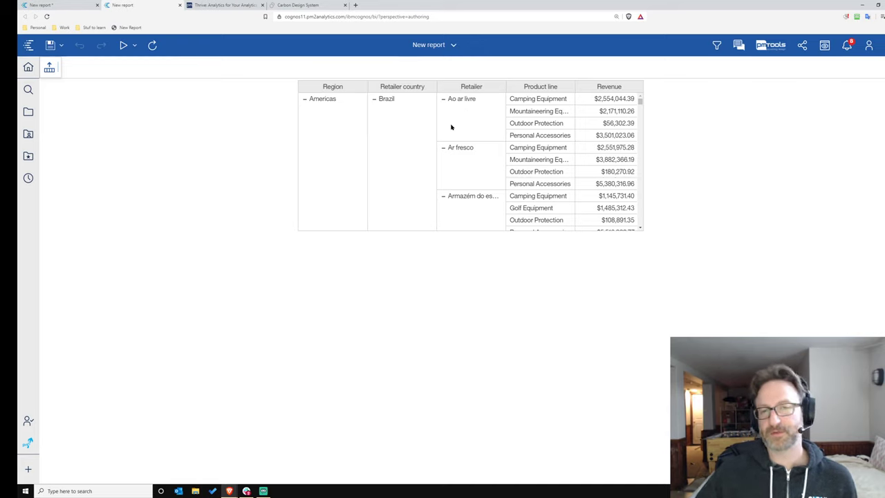
pyautogui.click(305, 100)
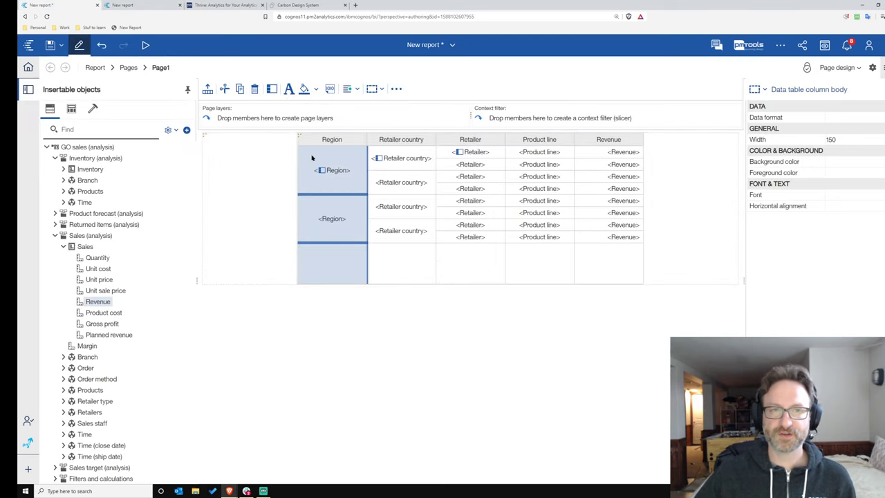
# - Set Show column filters to Yes on the data table and rerun the report as HTML
pyautogui.click(328, 142)
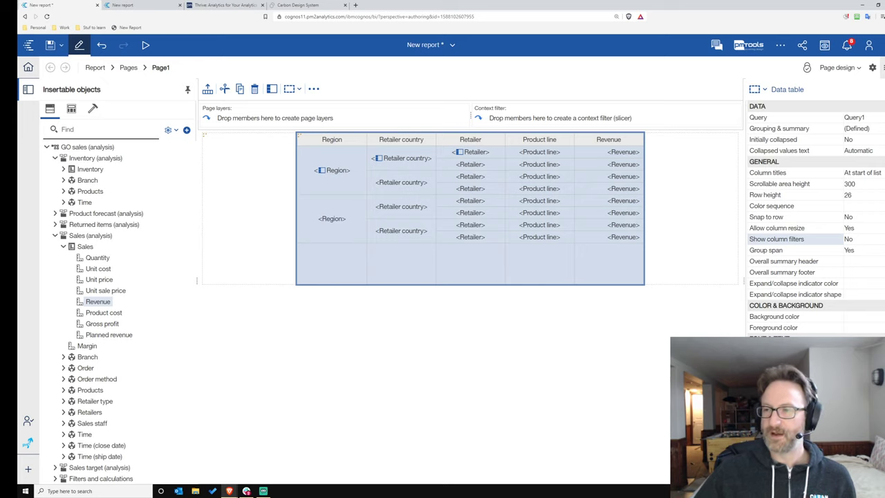
pyautogui.click(849, 249)
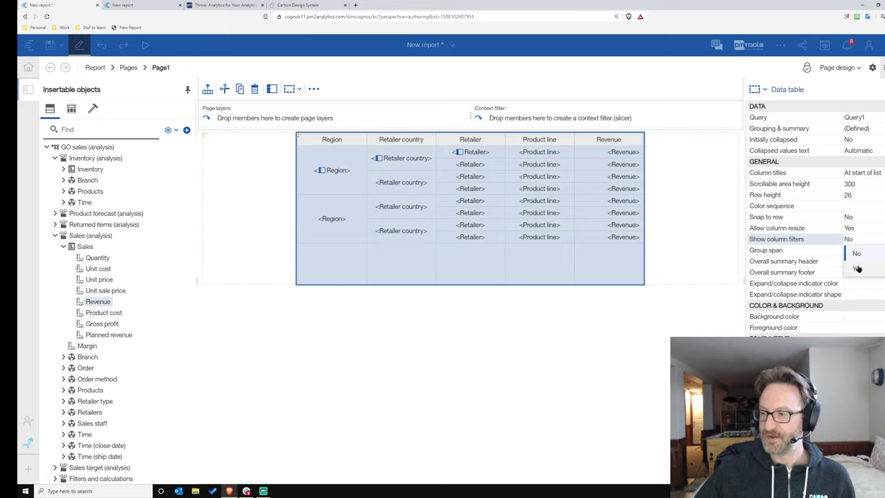
pyautogui.click(857, 268)
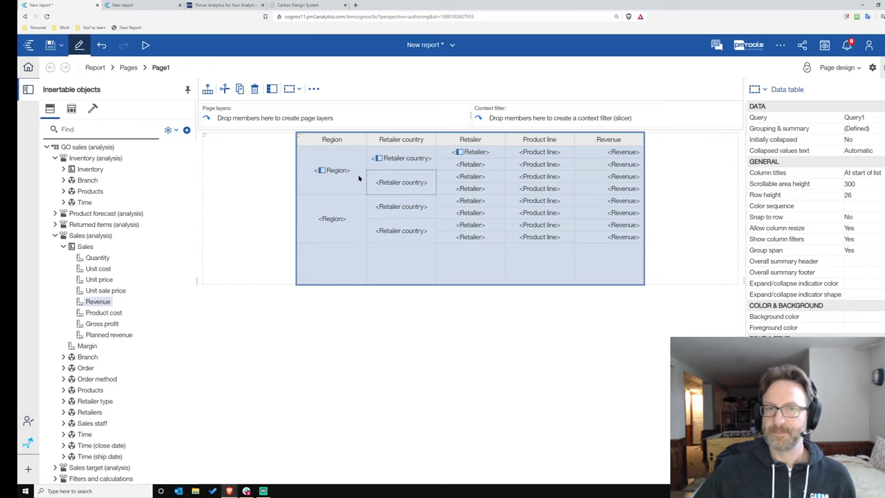
pyautogui.click(145, 45)
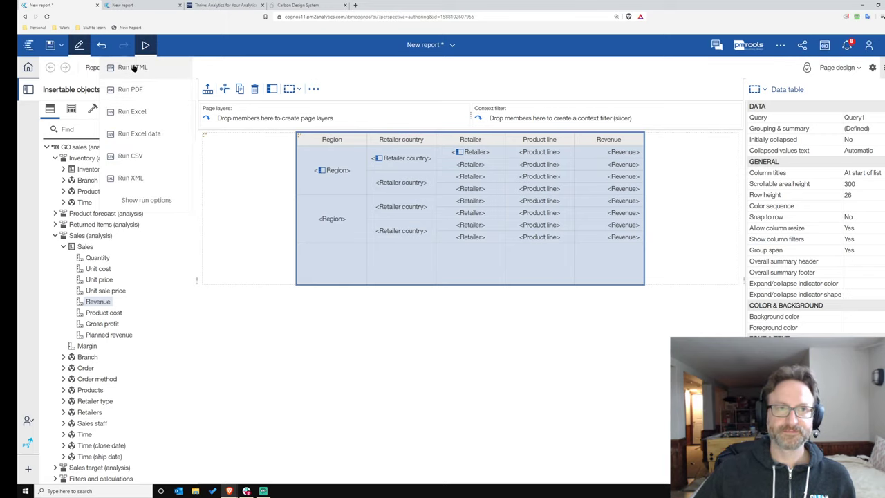
pyautogui.click(135, 67)
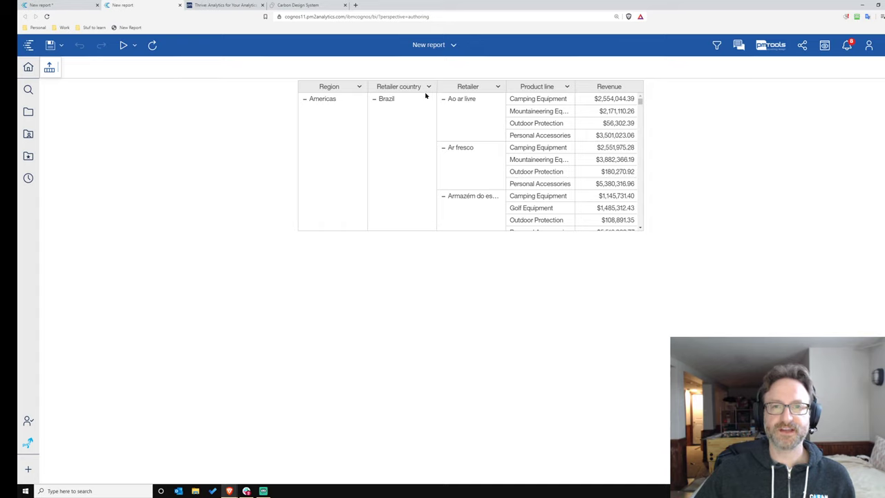
# - Open the Retailer country filter and check its keyword matching and sort options
pyautogui.click(429, 87)
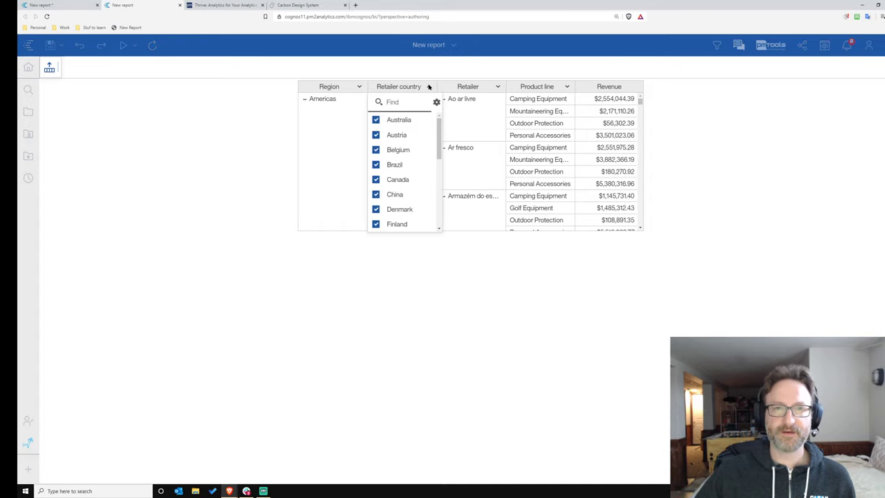
pyautogui.moveTo(437, 124); pyautogui.dragTo(411, 96)
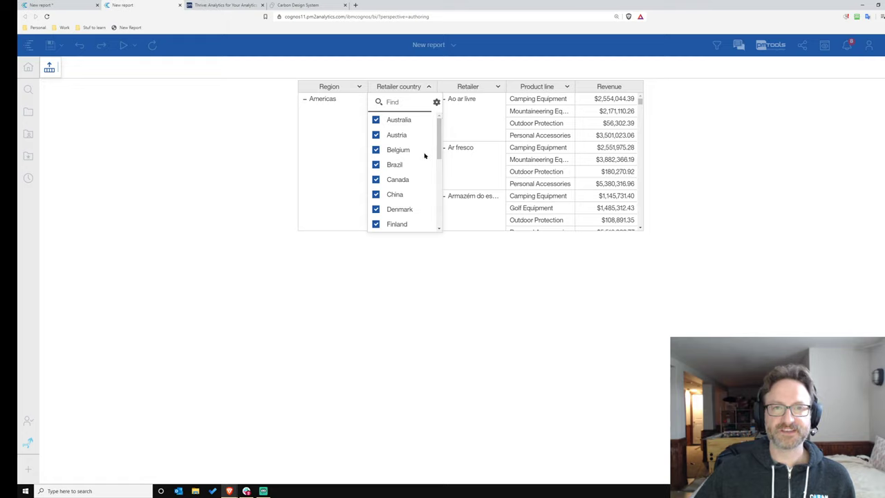
pyautogui.click(436, 102)
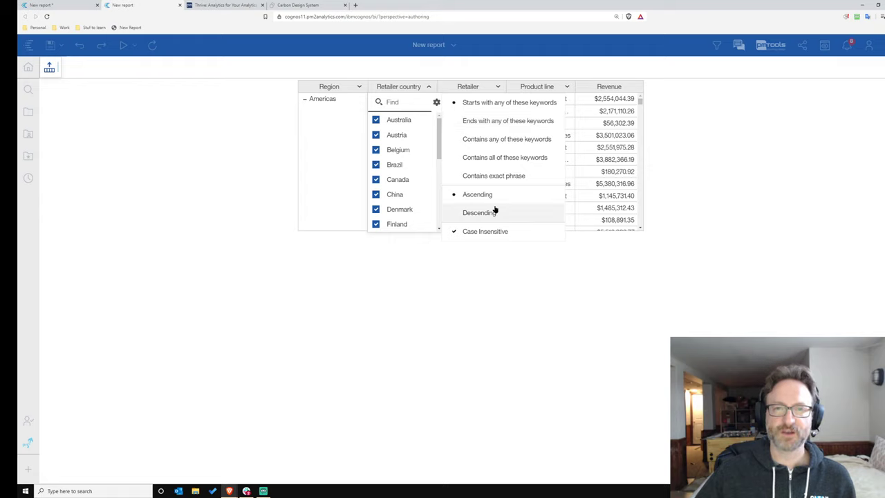
pyautogui.click(437, 146)
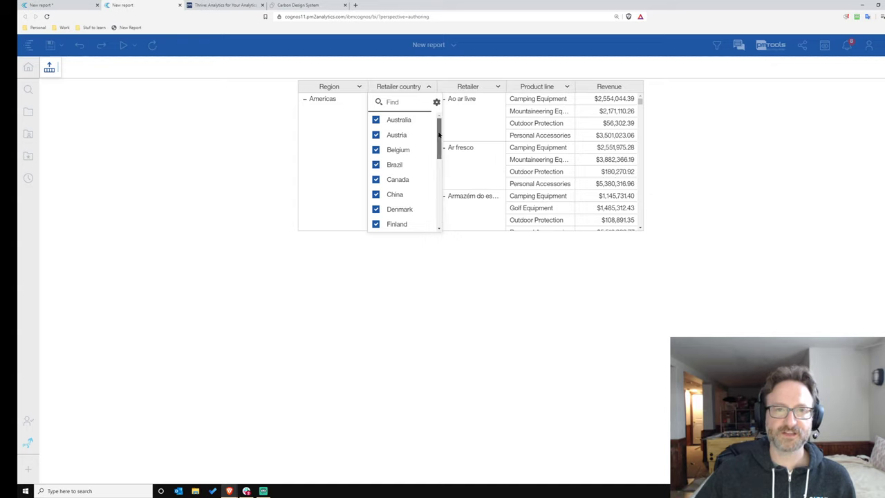
pyautogui.moveTo(438, 134)
pyautogui.mouseDown()
pyautogui.moveTo(438, 211)
pyautogui.moveTo(438, 133)
pyautogui.mouseUp()
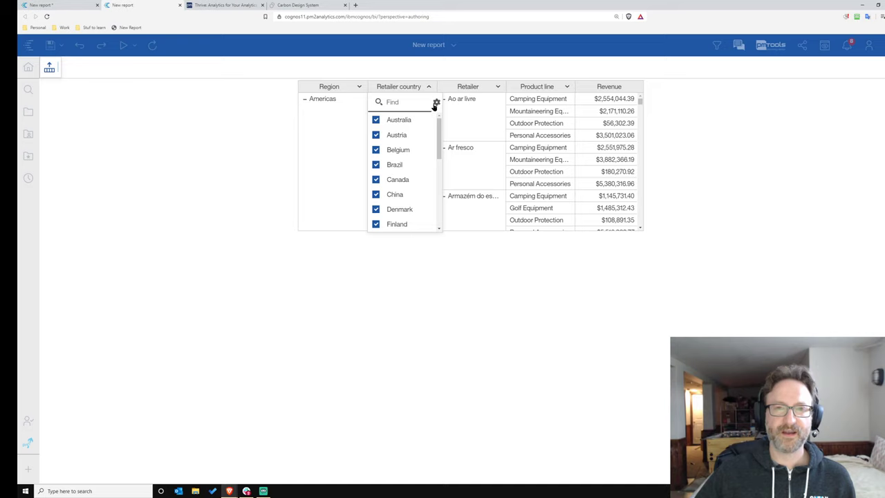
pyautogui.click(435, 104)
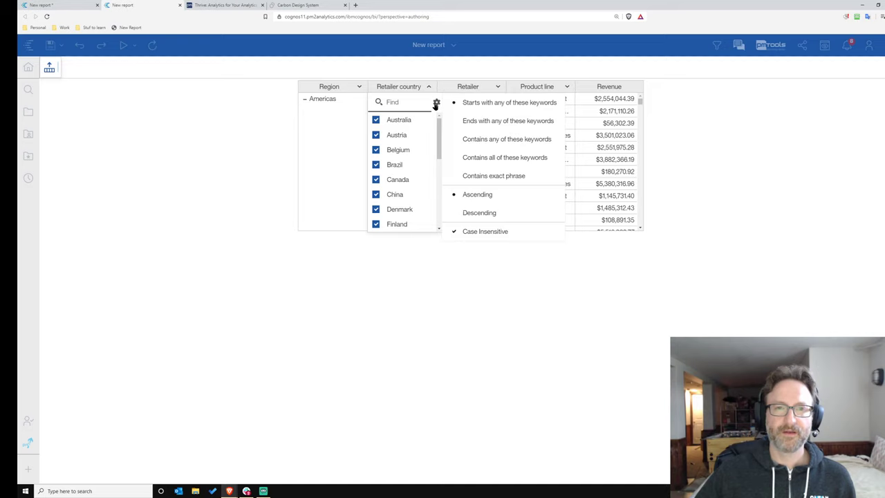
pyautogui.click(437, 153)
# - Uncheck United States at the bottom of the country list
pyautogui.moveTo(435, 125); pyautogui.dragTo(439, 221)
pyautogui.click(389, 227)
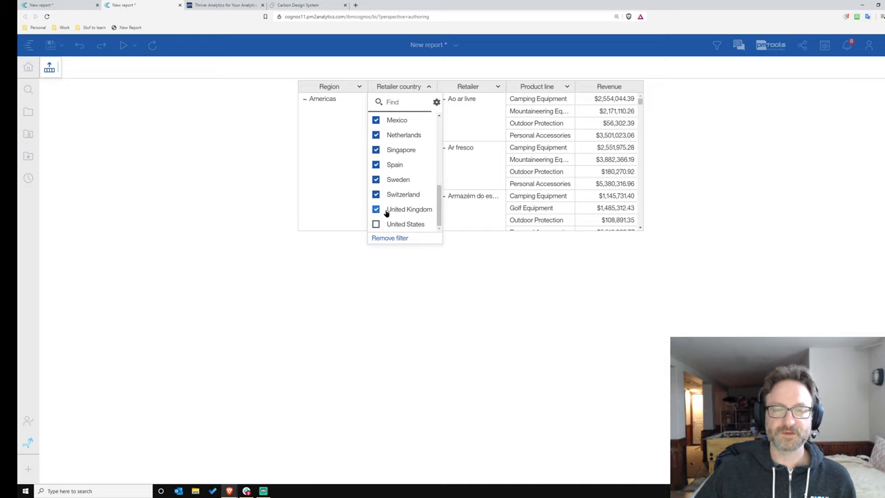
pyautogui.moveTo(438, 211); pyautogui.dragTo(432, 125)
pyautogui.scroll(-3, 431, 173)
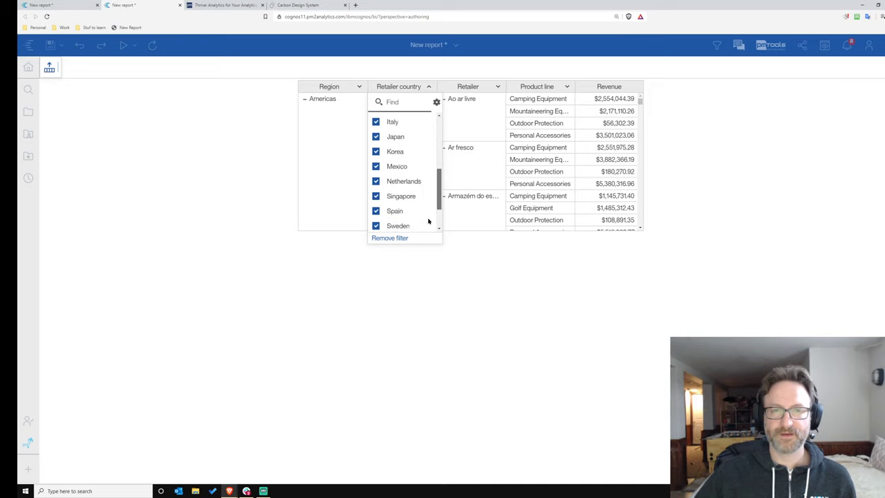
# - Recheck United States, search 'ca' and try toggling Canada off and on
pyautogui.click(375, 224)
pyautogui.click(400, 102)
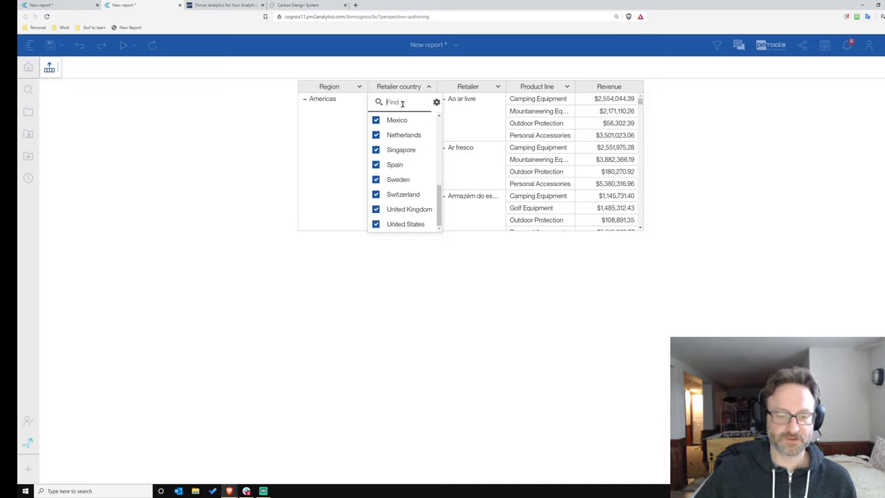
pyautogui.write('ca')
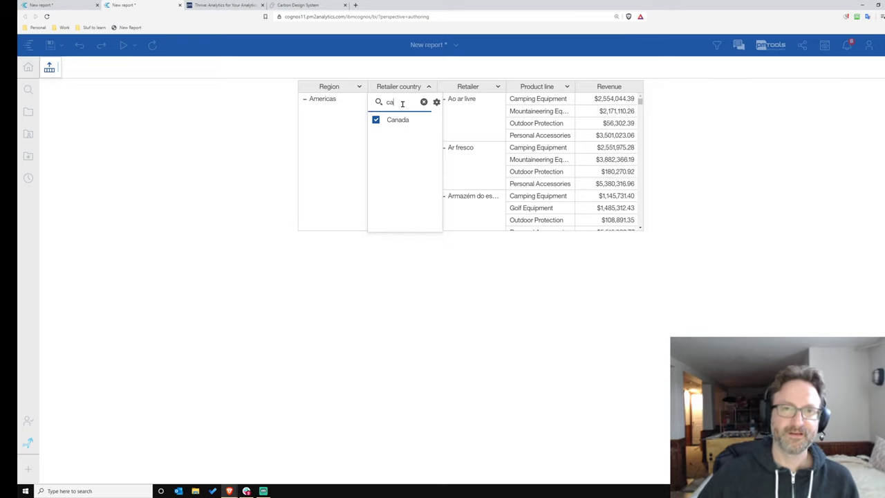
pyautogui.click(375, 121)
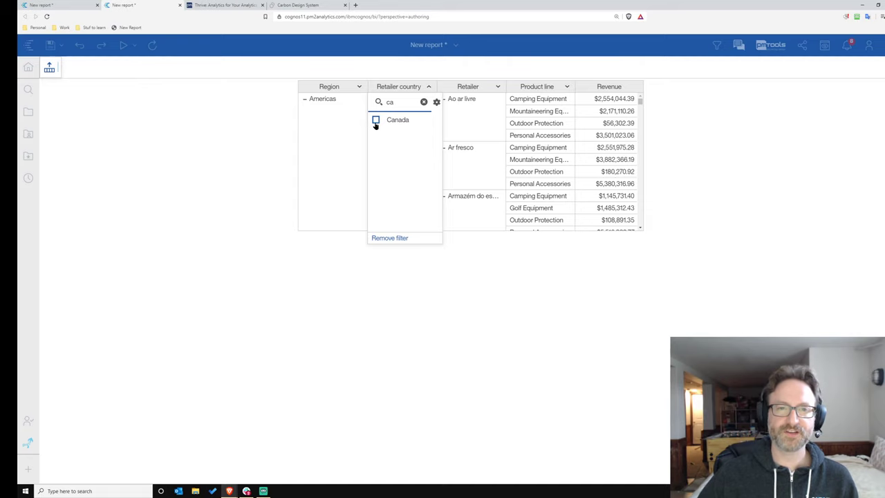
pyautogui.click(375, 121)
pyautogui.click(375, 121)
pyautogui.click(375, 120)
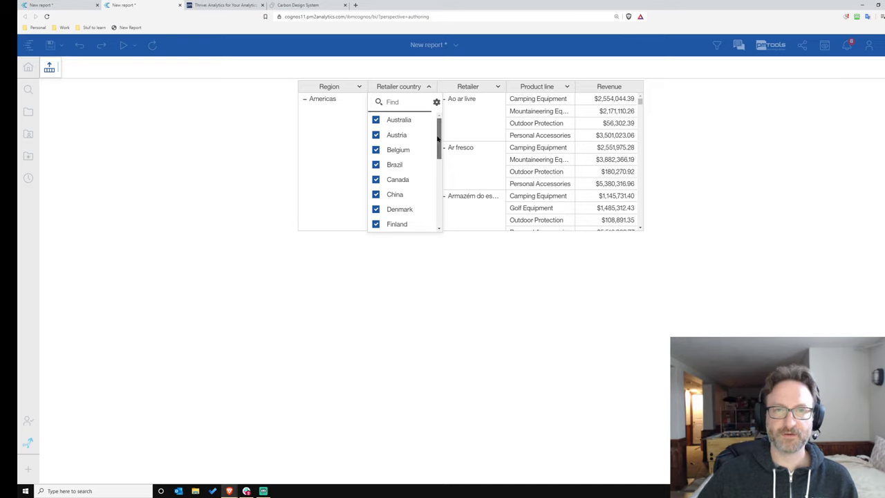
pyautogui.moveTo(438, 138)
pyautogui.mouseDown()
pyautogui.moveTo(438, 197)
pyautogui.moveTo(435, 139)
pyautogui.mouseUp()
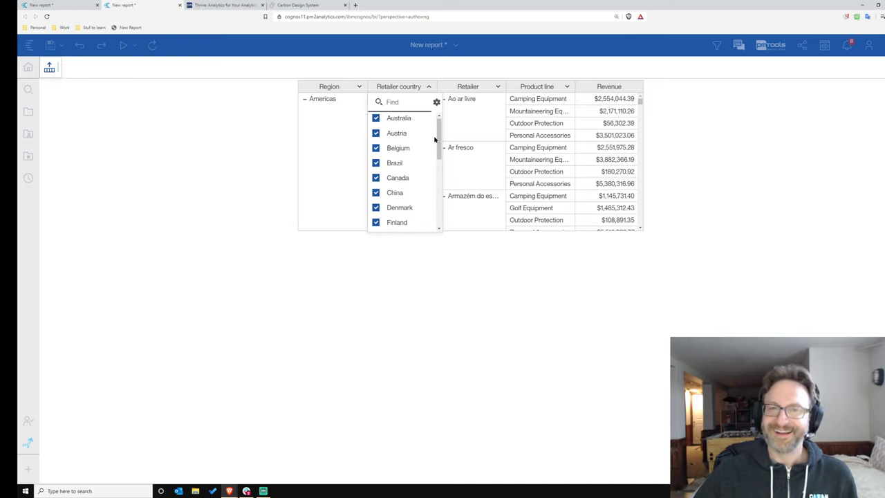
pyautogui.scroll(-1, 437, 139)
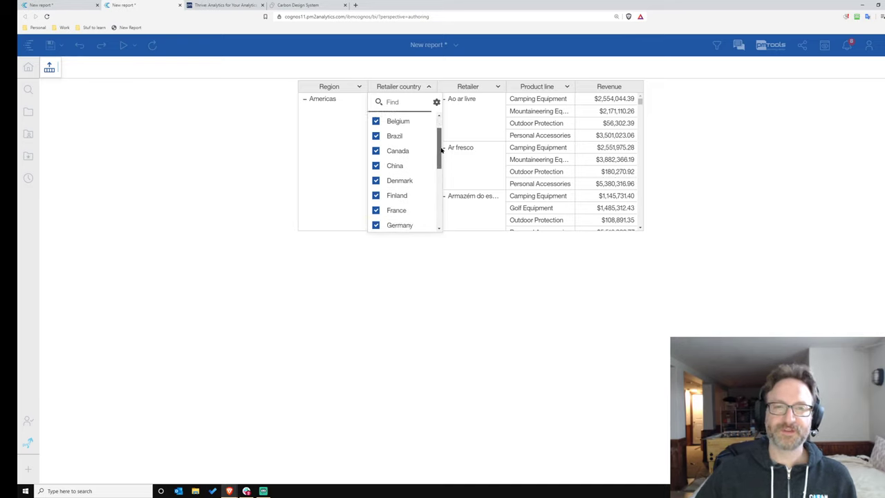
pyautogui.scroll(1, 436, 138)
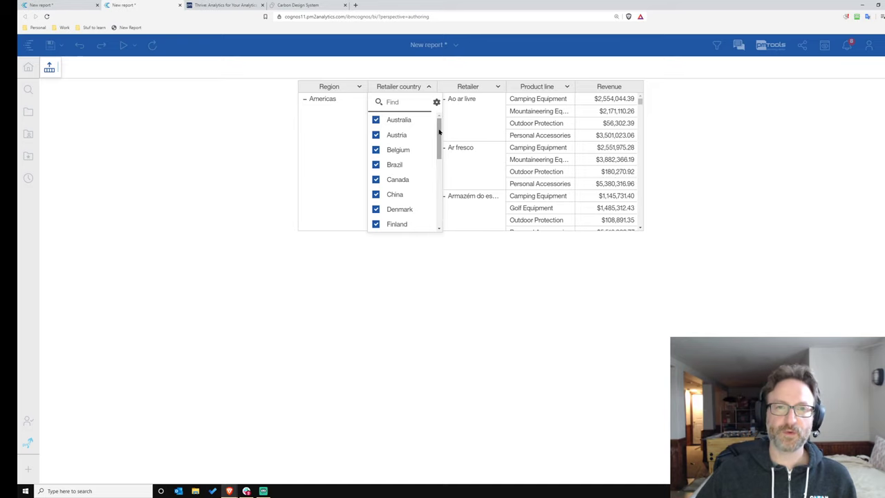
# - Uncheck Denmark, China and Canada in the country filter and apply it
pyautogui.moveTo(438, 118); pyautogui.dragTo(373, 118)
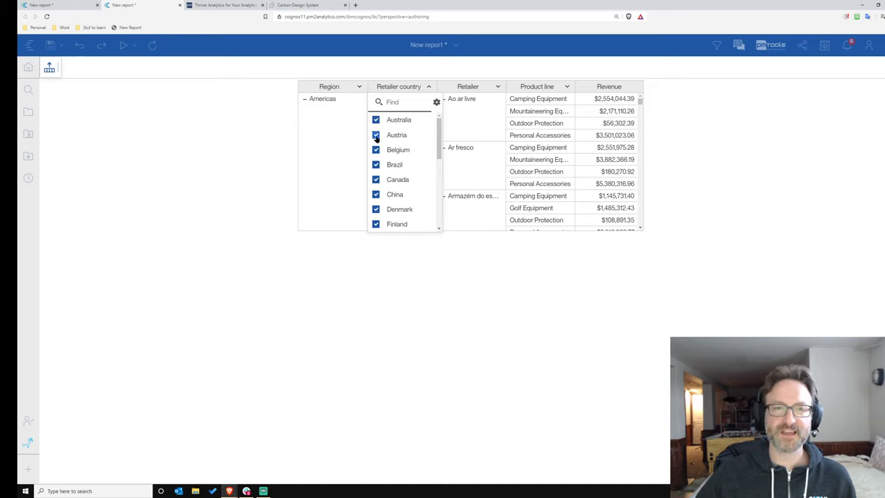
pyautogui.click(374, 120)
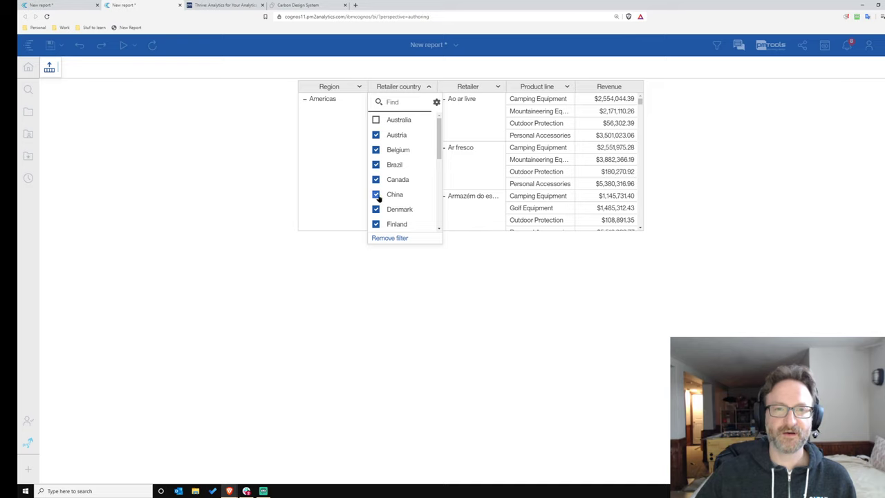
pyautogui.click(376, 119)
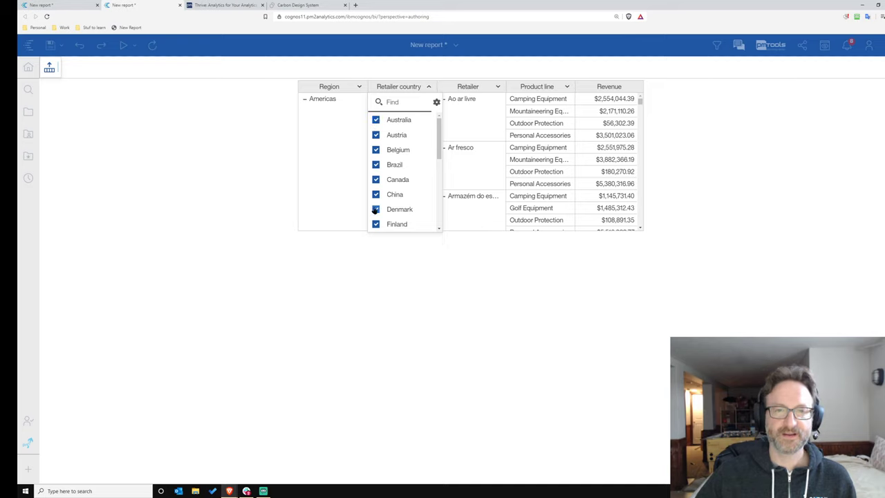
pyautogui.click(376, 209)
pyautogui.click(376, 195)
pyautogui.click(375, 180)
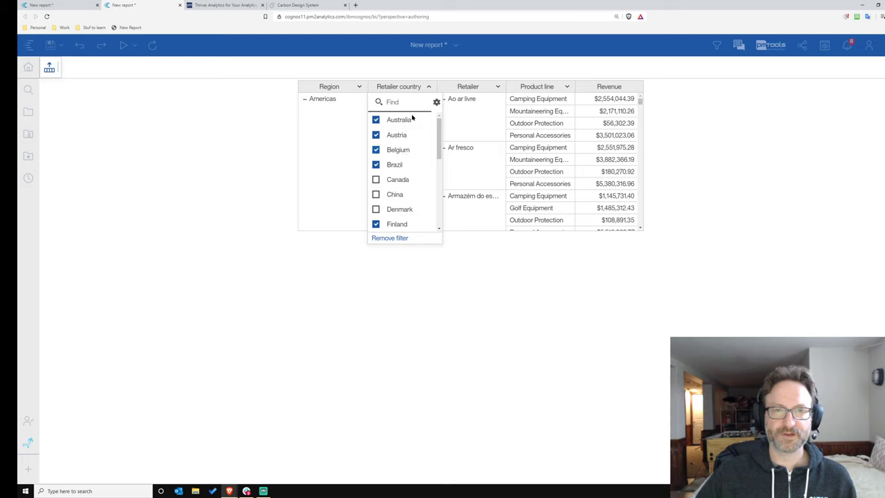
pyautogui.click(447, 128)
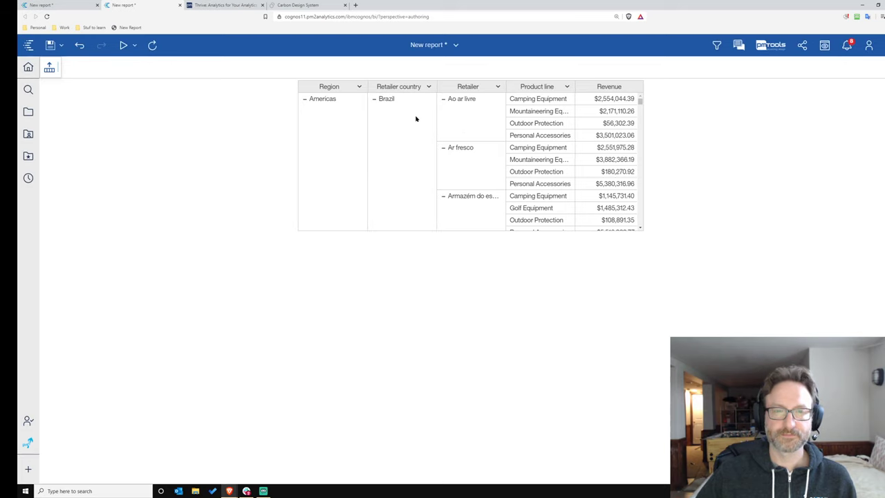
# - Also exclude Belgium, Australia, Austria and Brazil from the Retailer country filter
pyautogui.scroll(-10, 415, 118)
pyautogui.scroll(1, 416, 92)
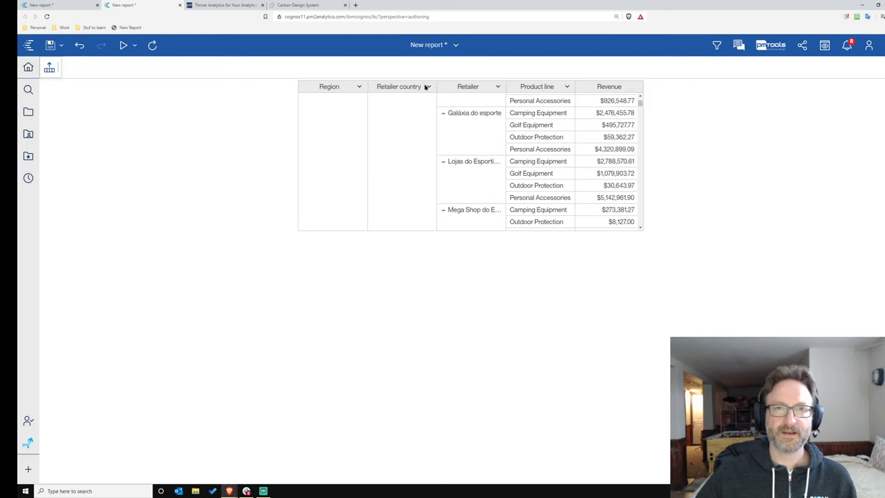
pyautogui.click(428, 87)
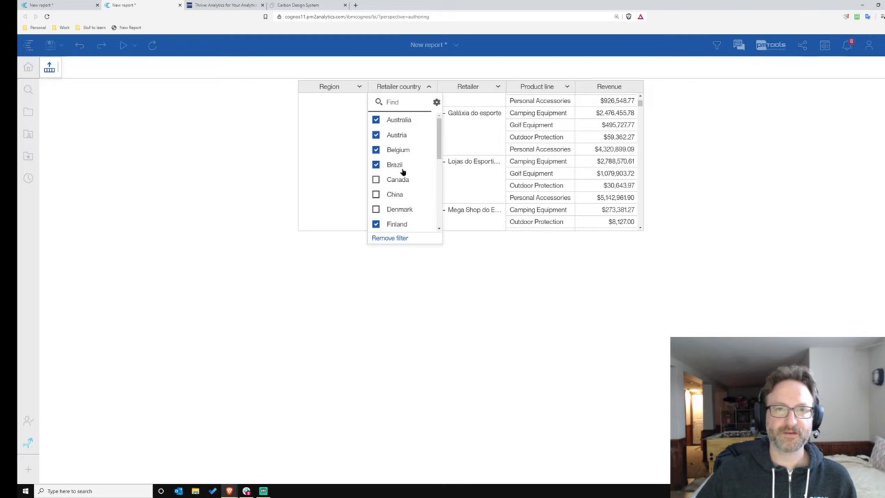
pyautogui.click(379, 151)
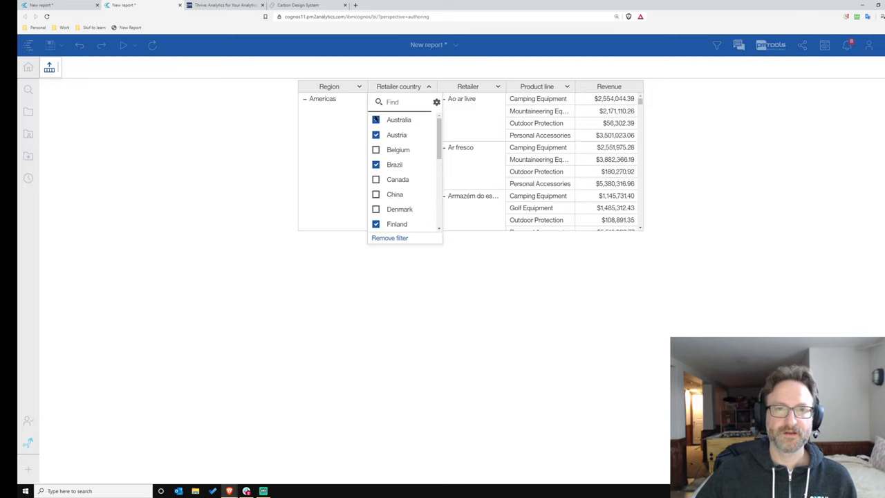
pyautogui.click(376, 136)
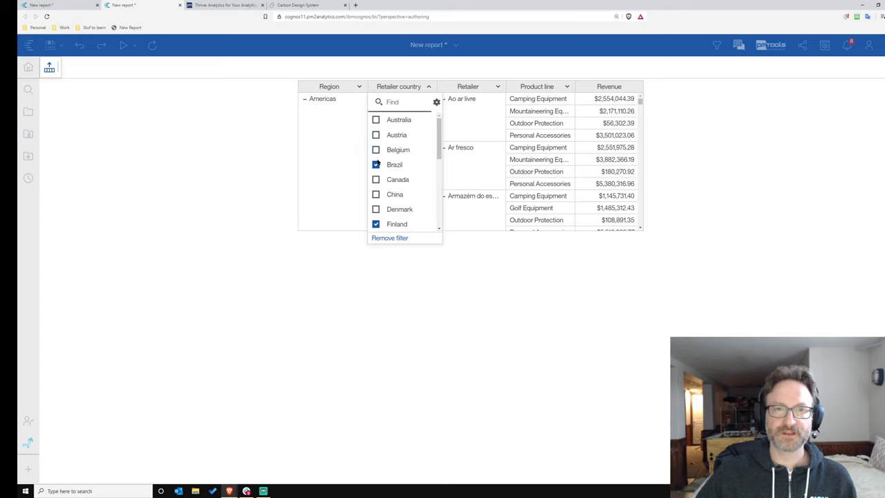
pyautogui.click(376, 165)
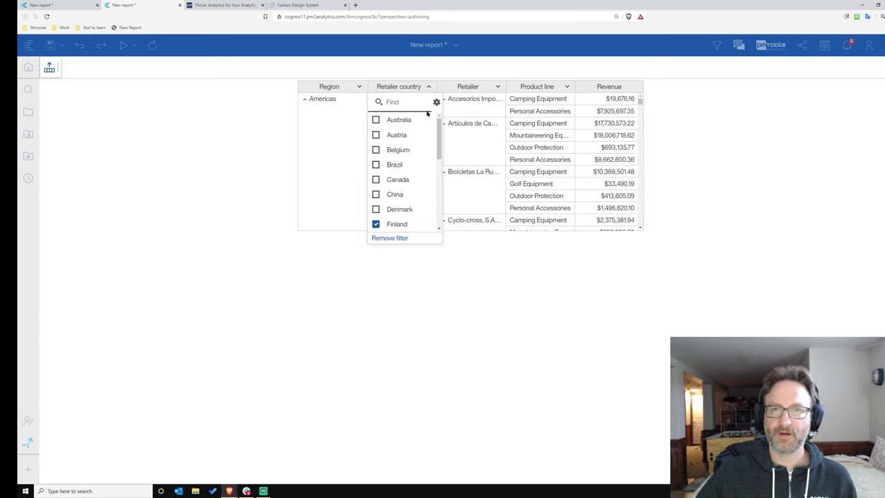
# - Close the Retailer country filter to show Americas leading into Mexico's retailers
pyautogui.click(474, 85)
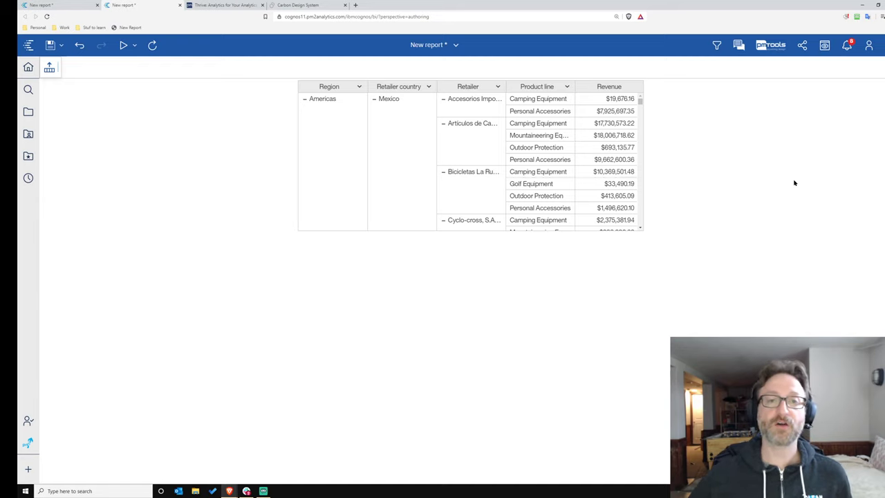
pyautogui.click(429, 87)
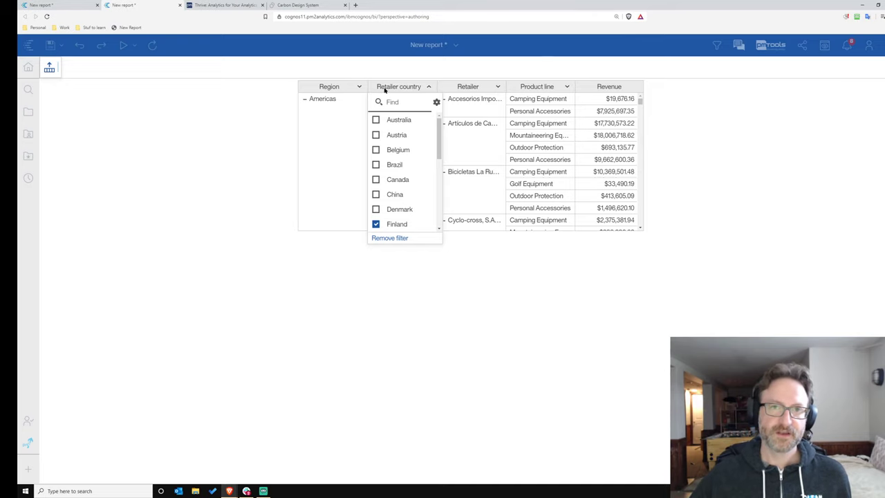
pyautogui.click(428, 87)
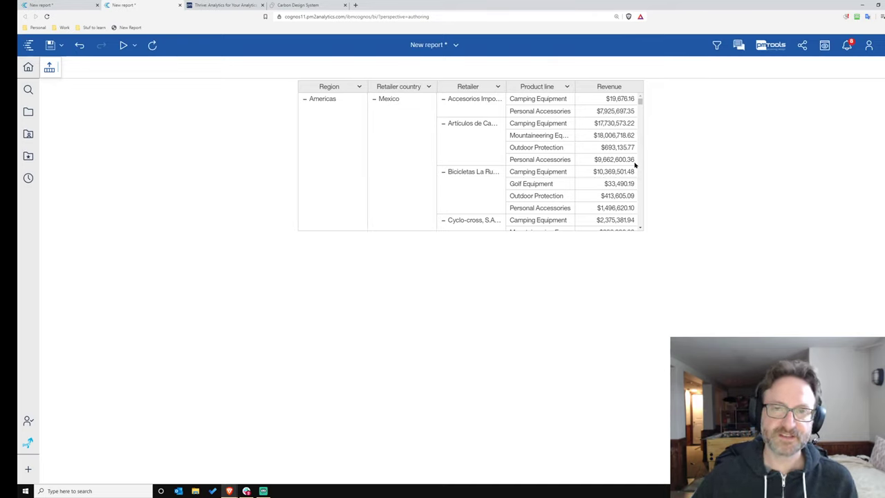
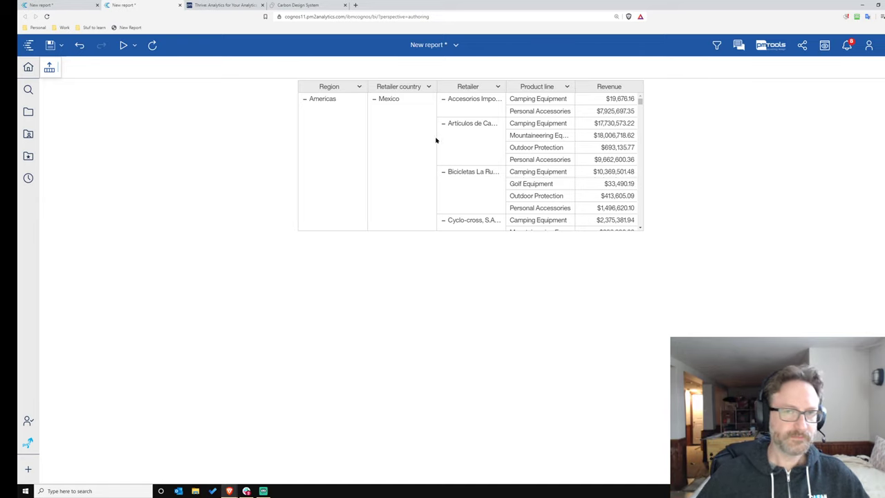
# - Show the report in Page design and list the open dashboard and report
pyautogui.click(444, 46)
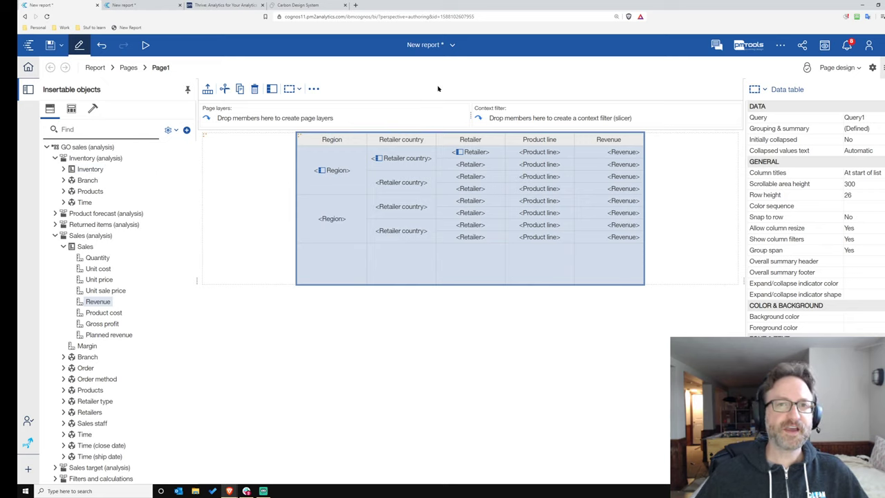
pyautogui.click(430, 44)
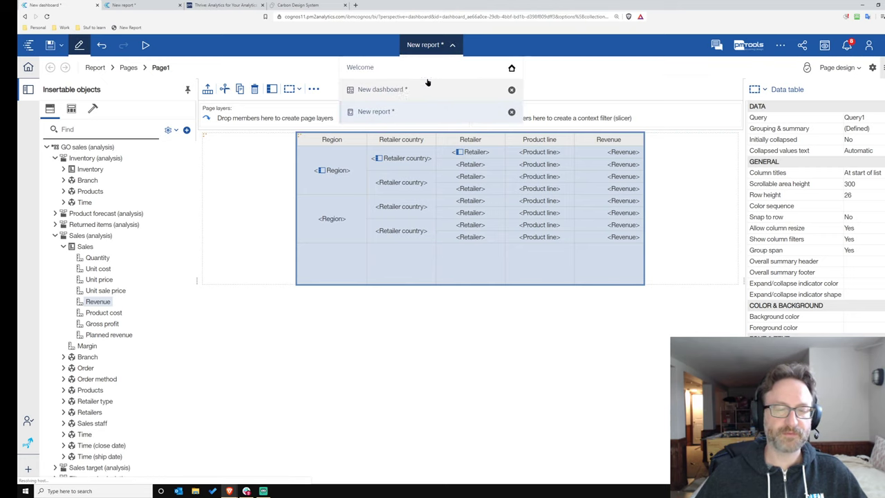
# - Switch to the open dashboard and add a Map visualization that fills the canvas
pyautogui.click(379, 90)
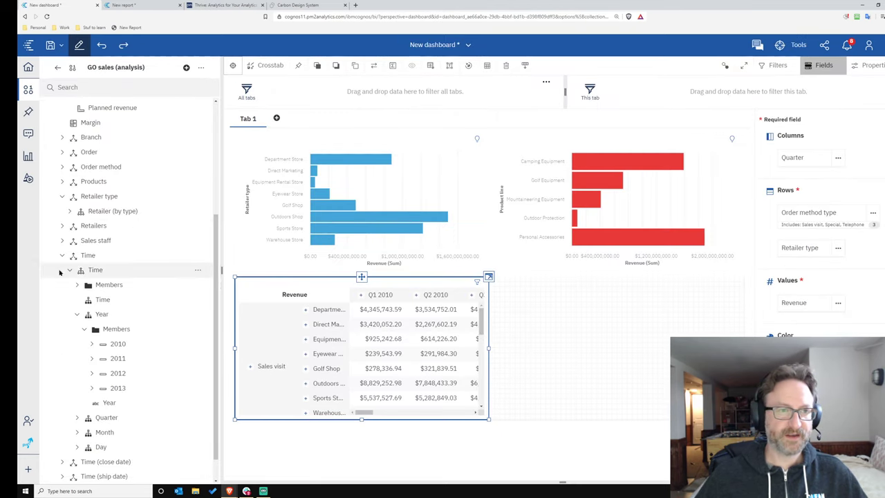
pyautogui.click(63, 256)
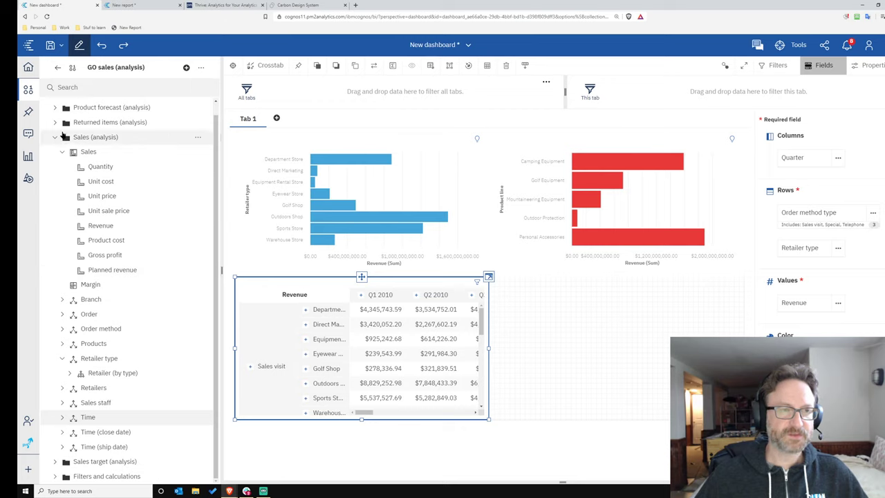
pyautogui.click(55, 139)
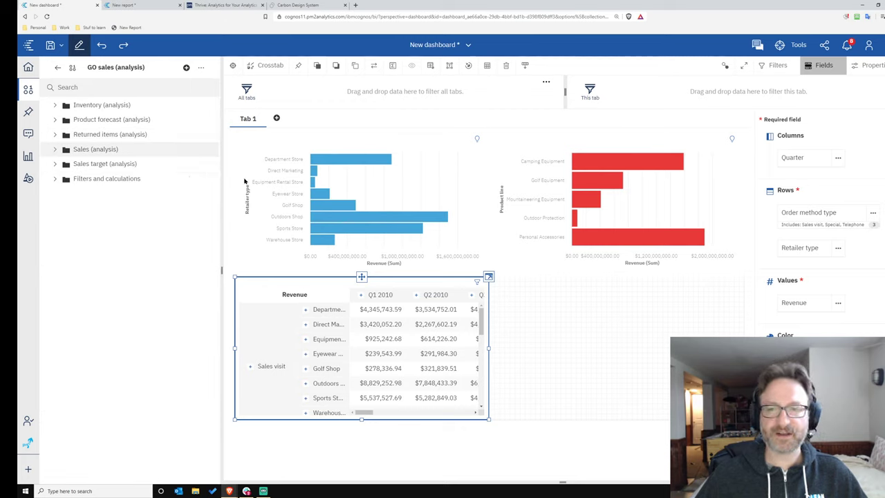
pyautogui.click(623, 374)
pyautogui.click(28, 157)
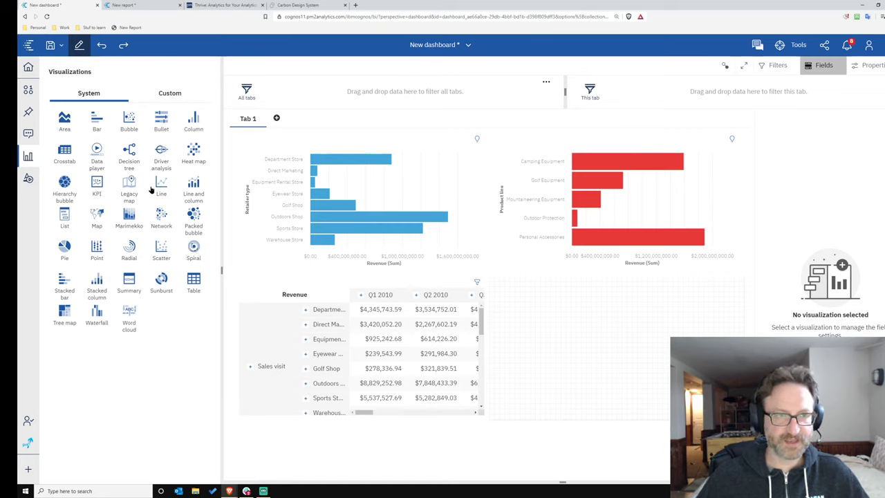
pyautogui.moveTo(95, 220); pyautogui.dragTo(631, 342)
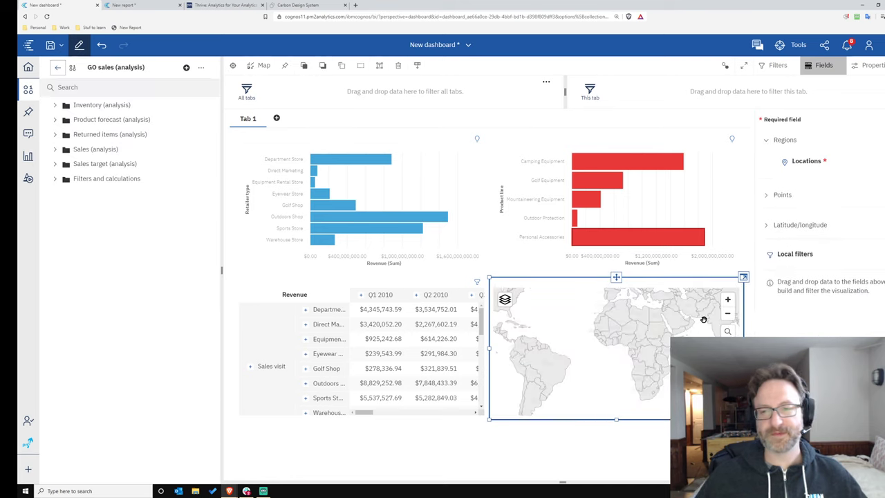
pyautogui.click(743, 277)
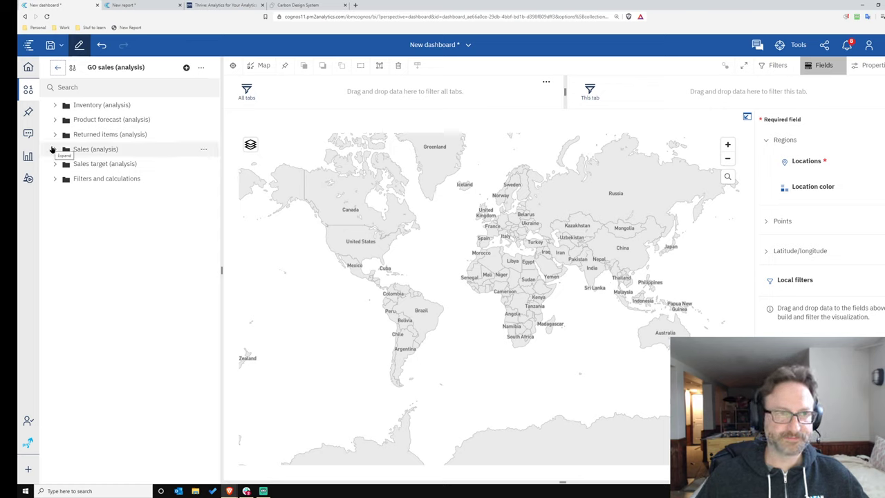
# - Set Retailer country as the map Locations and Region as the Location color
pyautogui.click(55, 149)
pyautogui.scroll(-1, 166, 293)
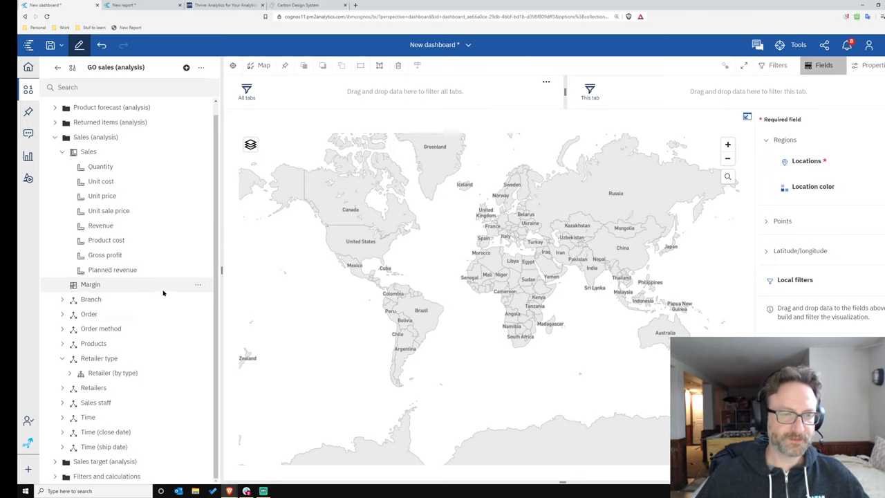
pyautogui.click(62, 388)
pyautogui.click(69, 403)
pyautogui.scroll(-3, 145, 341)
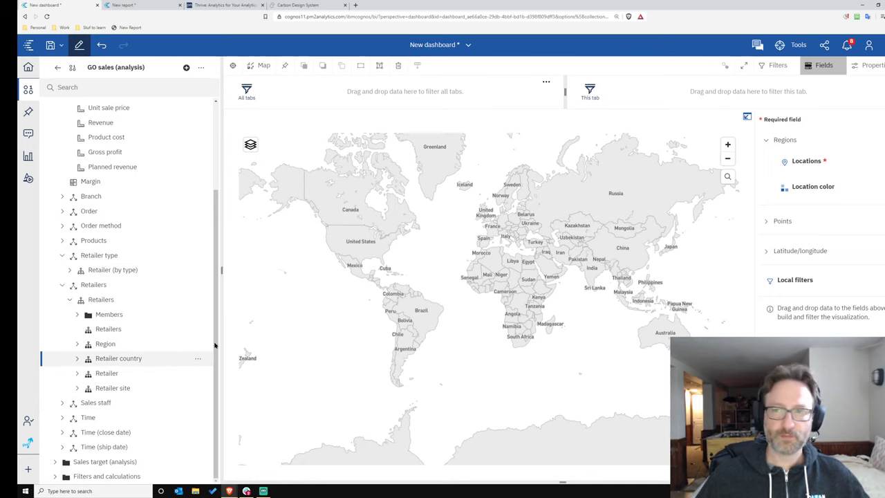
pyautogui.moveTo(200, 358); pyautogui.dragTo(831, 166)
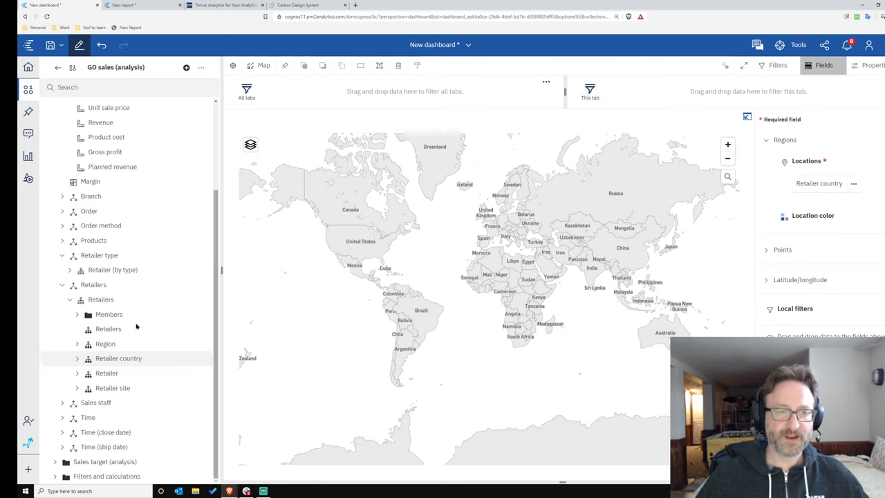
pyautogui.moveTo(105, 344); pyautogui.dragTo(819, 224)
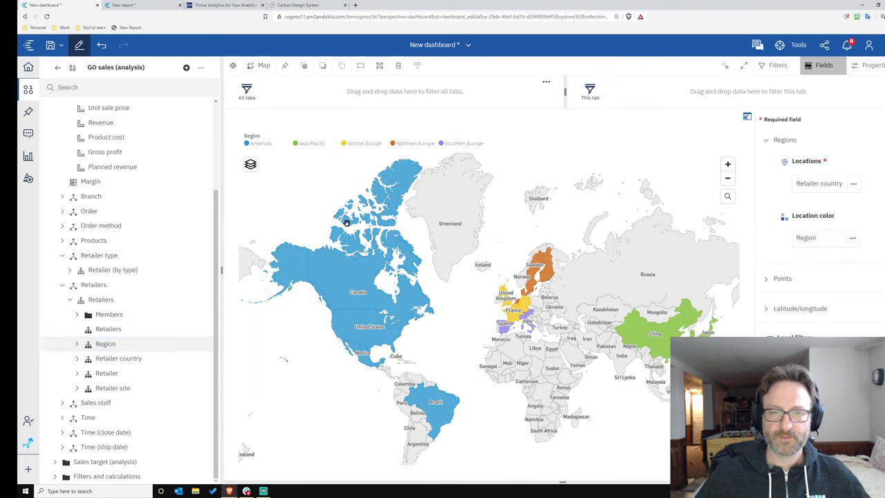
# - Highlight Americas, Asia Pacific, Central Europe, then Northern Europe in the map legend
pyautogui.click(261, 143)
pyautogui.moveTo(261, 143); pyautogui.dragTo(156, 144)
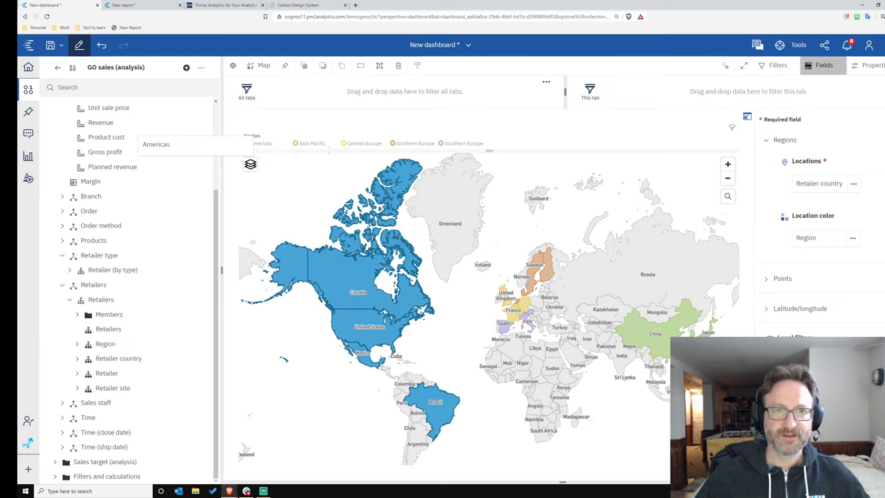
pyautogui.click(309, 143)
pyautogui.click(358, 143)
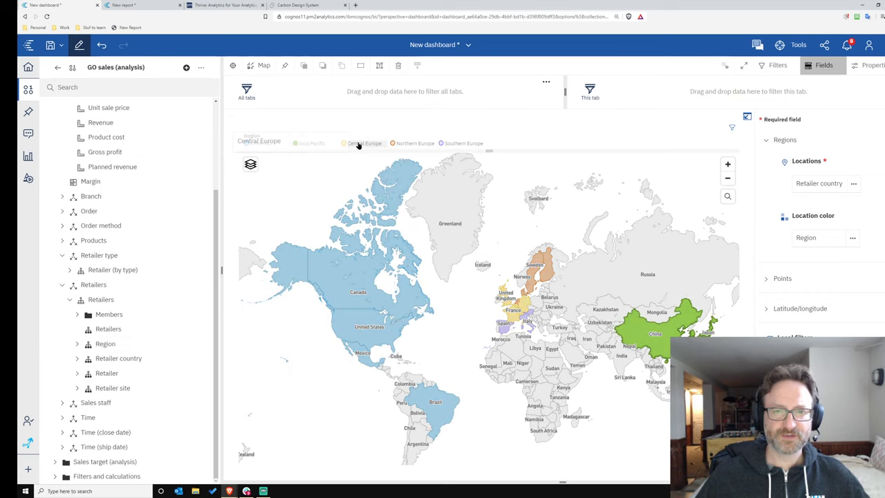
pyautogui.click(414, 143)
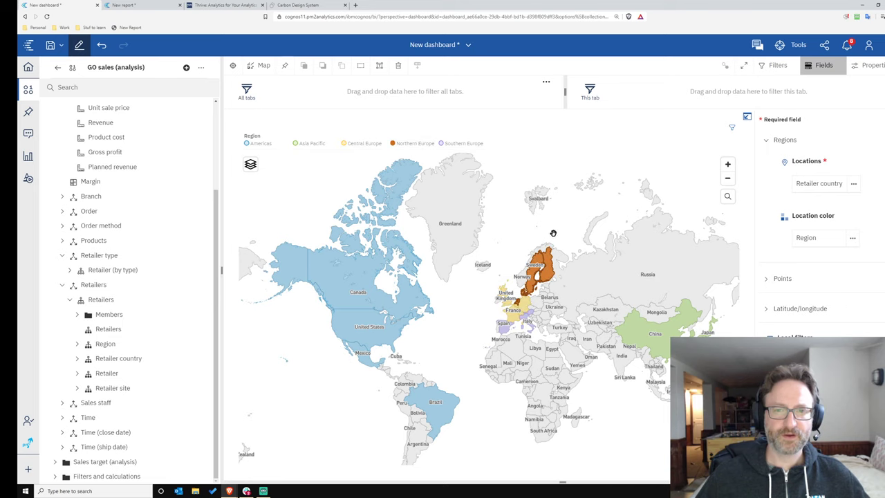
# - Zoom and pan the map around Europe to show the UK and Denmark
pyautogui.scroll(5, 525, 290)
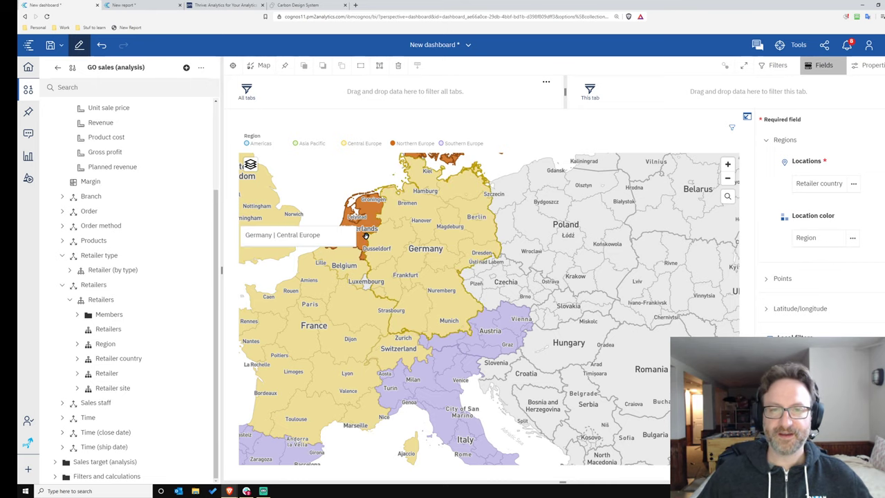
pyautogui.moveTo(328, 162); pyautogui.dragTo(369, 267)
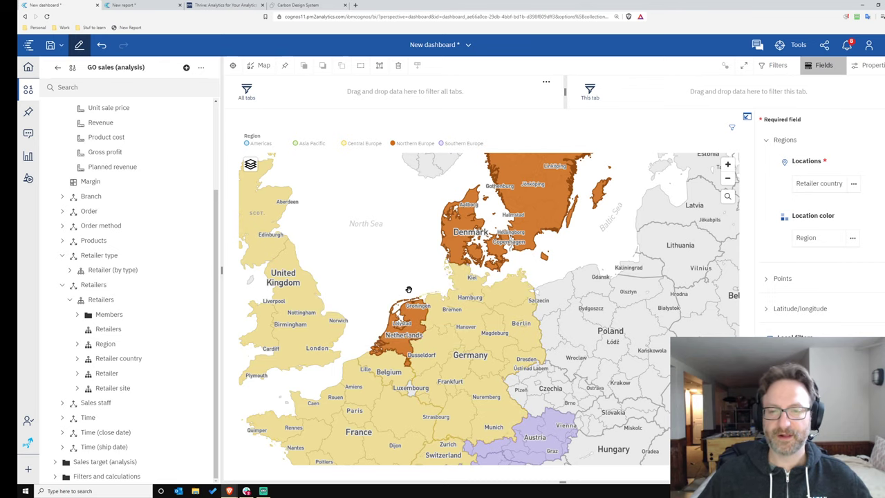
pyautogui.scroll(-2, 477, 332)
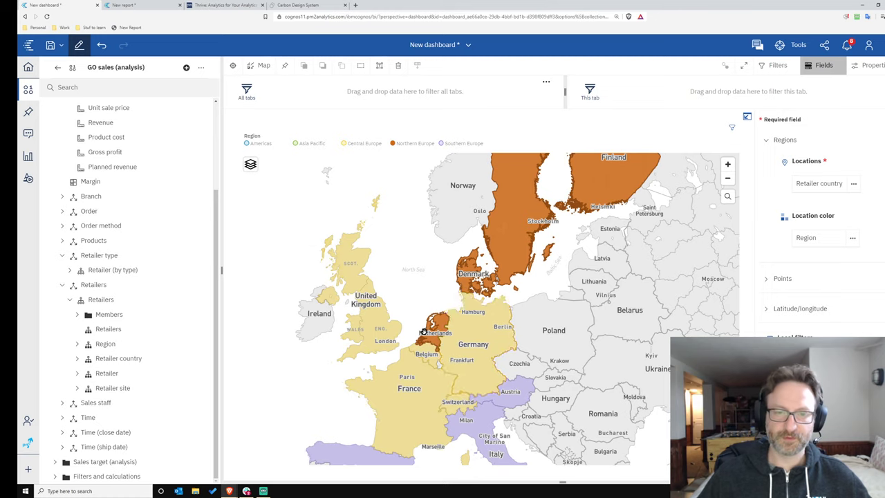
pyautogui.scroll(-2, 510, 379)
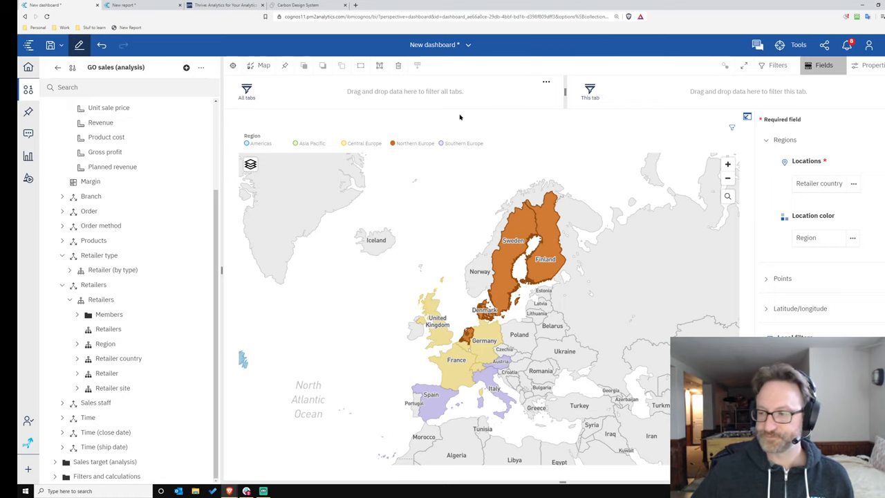
# - Return to the Welcome page and start a new data module
pyautogui.click(434, 45)
pyautogui.click(383, 69)
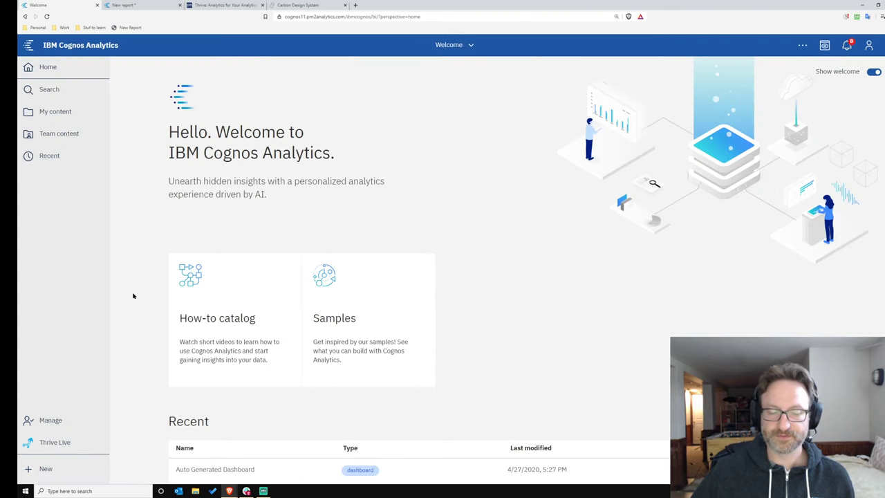
pyautogui.click(49, 468)
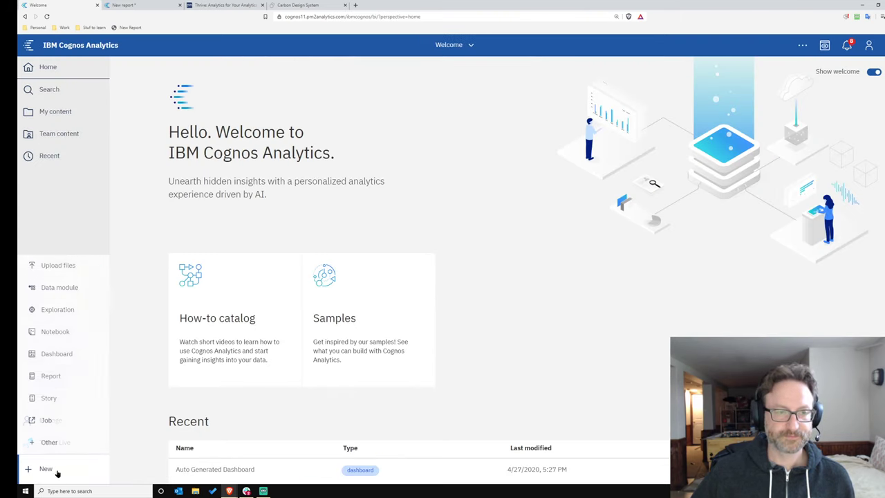
pyautogui.click(81, 293)
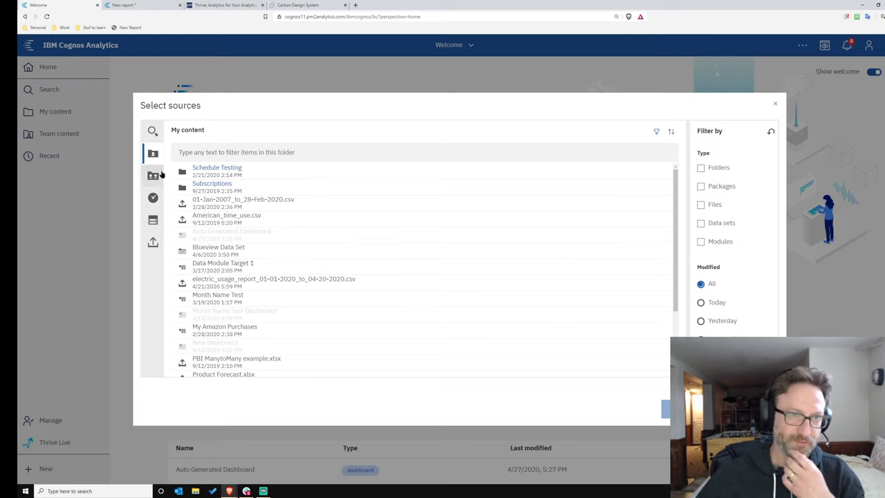
# - Build the module from great_outdoors_sales GOSALES/gosales with only the Sales Target table
pyautogui.click(152, 220)
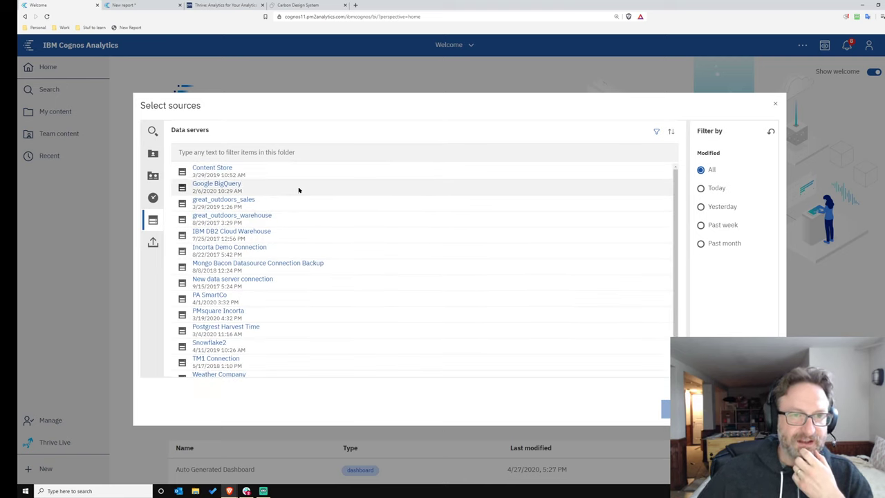
pyautogui.click(237, 201)
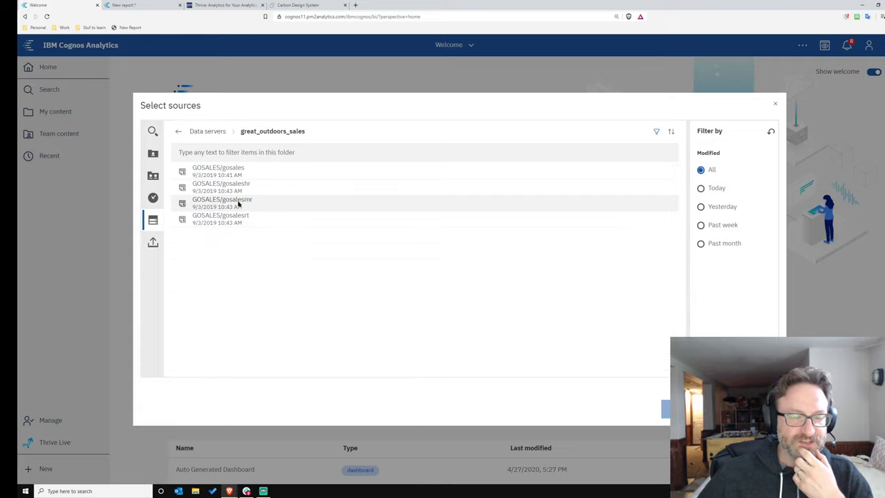
pyautogui.click(211, 172)
pyautogui.click(684, 410)
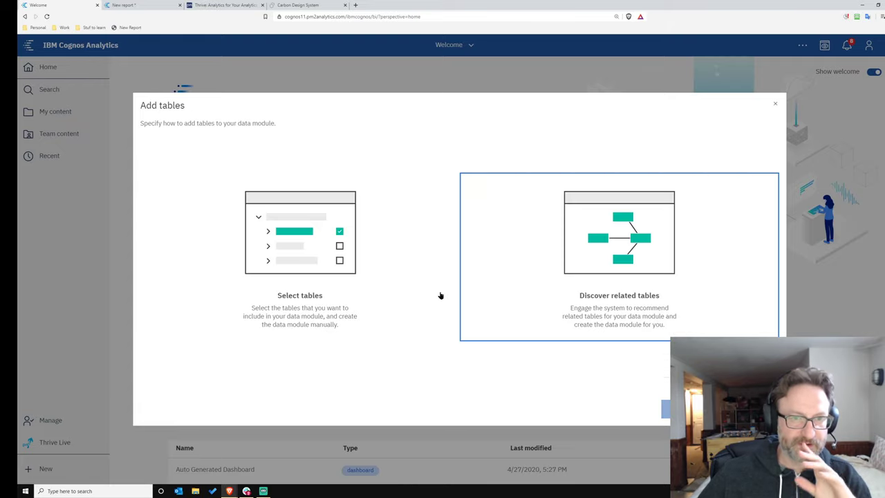
pyautogui.click(338, 285)
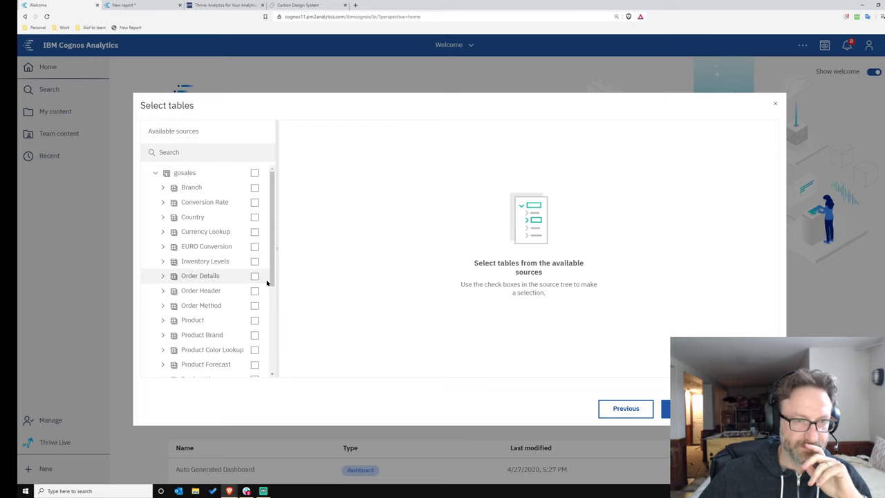
pyautogui.scroll(-3, 273, 279)
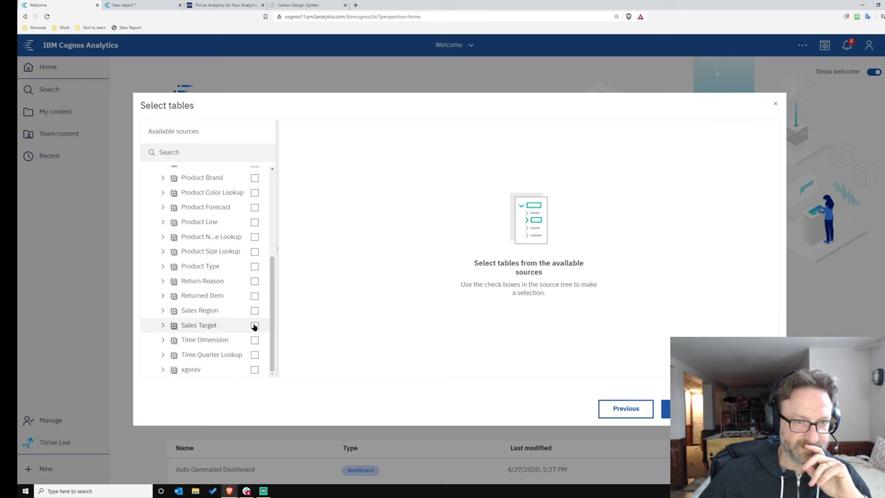
pyautogui.click(255, 325)
pyautogui.click(665, 408)
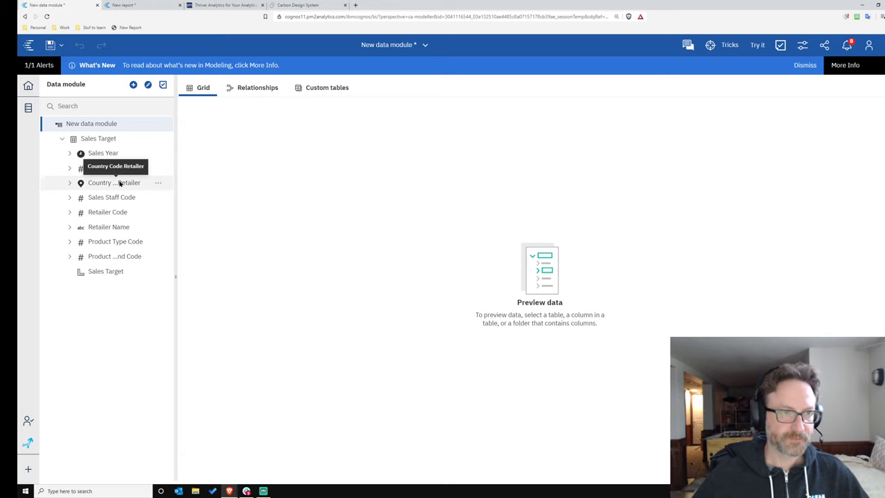
# - Remove the Sales Period through Product Brand Code columns from the Sales Target table
pyautogui.click(119, 255)
pyautogui.click(128, 167)
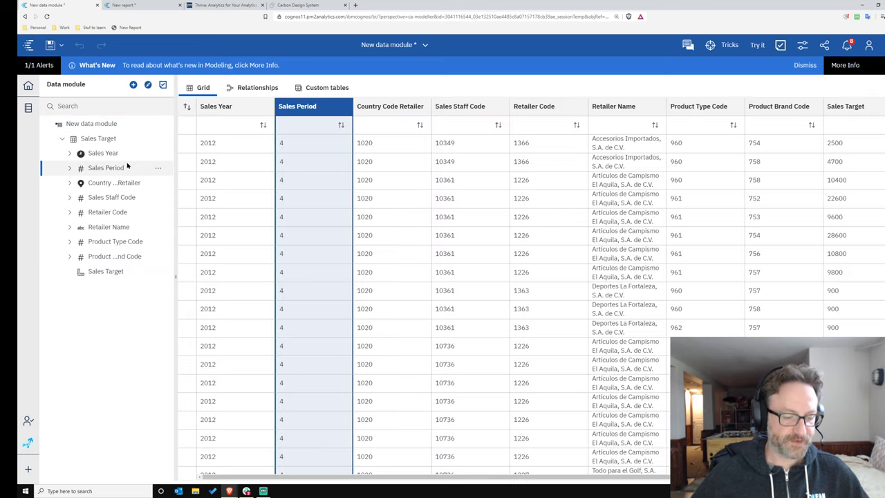
pyautogui.keyDown('shift'); pyautogui.click(126, 254); pyautogui.keyUp('shift')
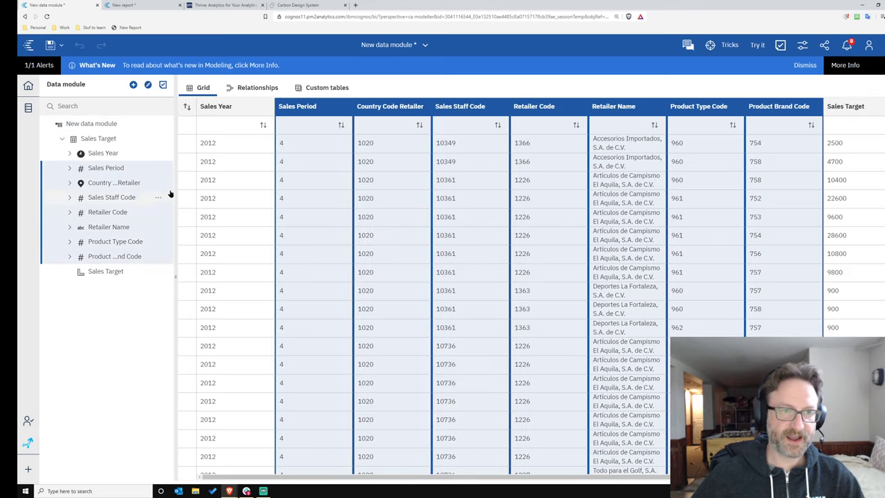
pyautogui.click(158, 256)
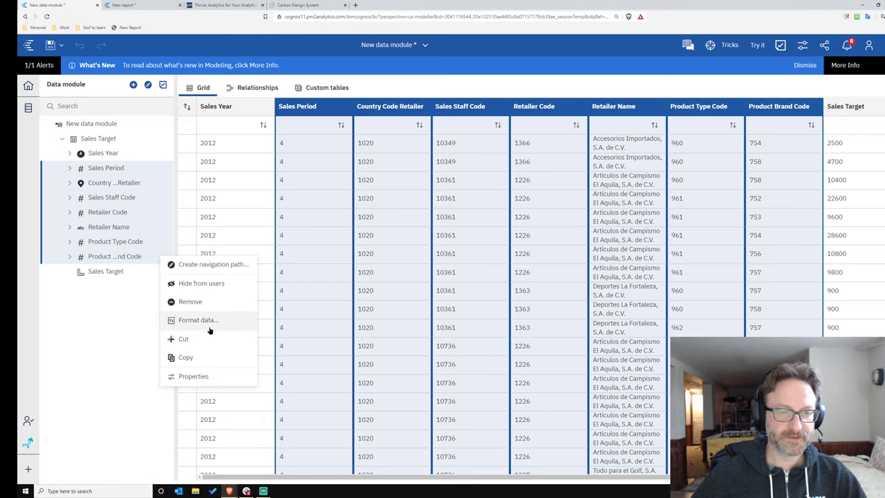
pyautogui.click(202, 301)
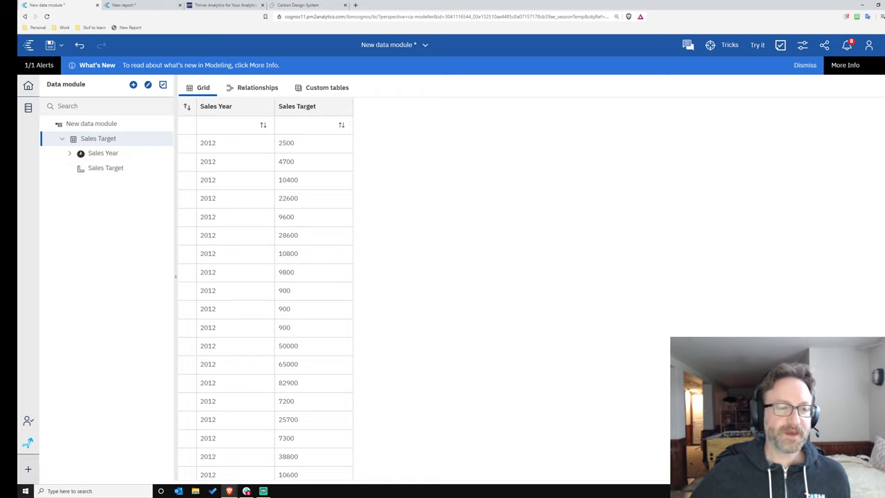
pyautogui.click(27, 423)
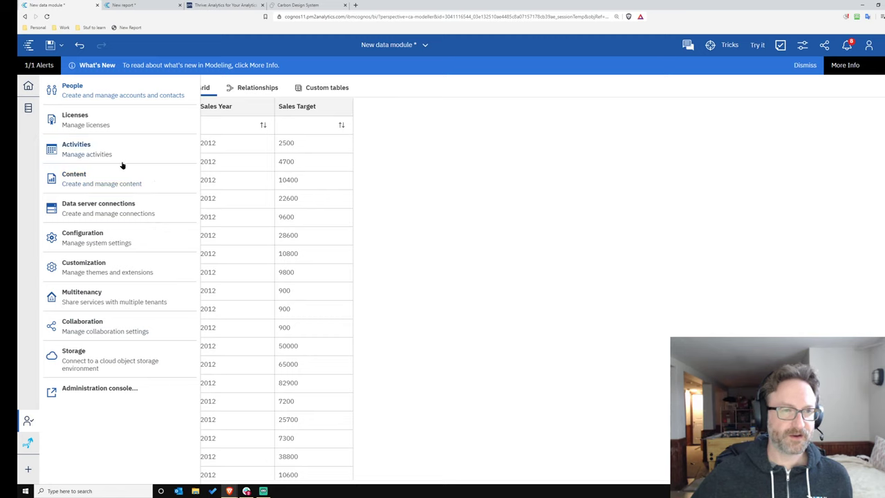
pyautogui.click(115, 205)
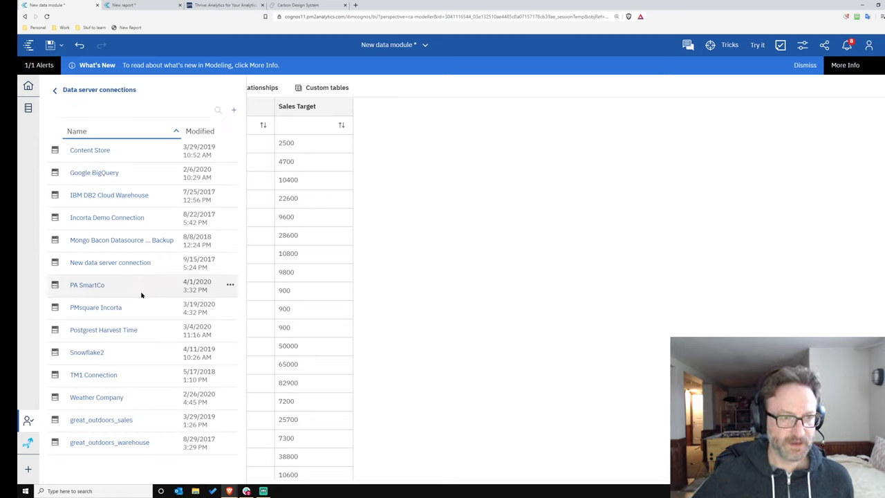
pyautogui.click(230, 420)
pyautogui.click(236, 420)
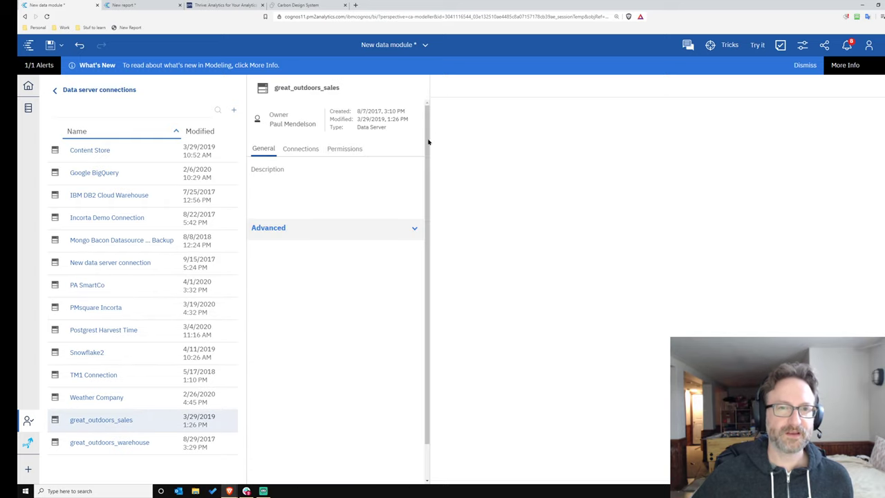
pyautogui.click(302, 154)
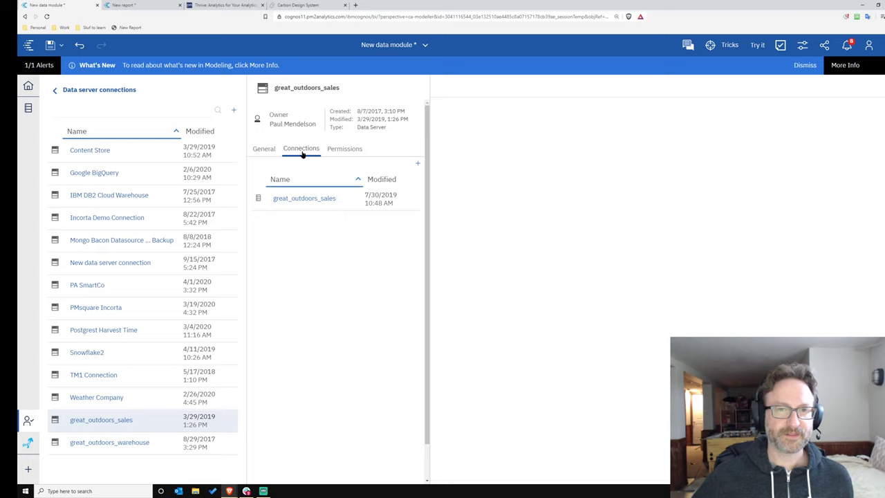
pyautogui.click(322, 200)
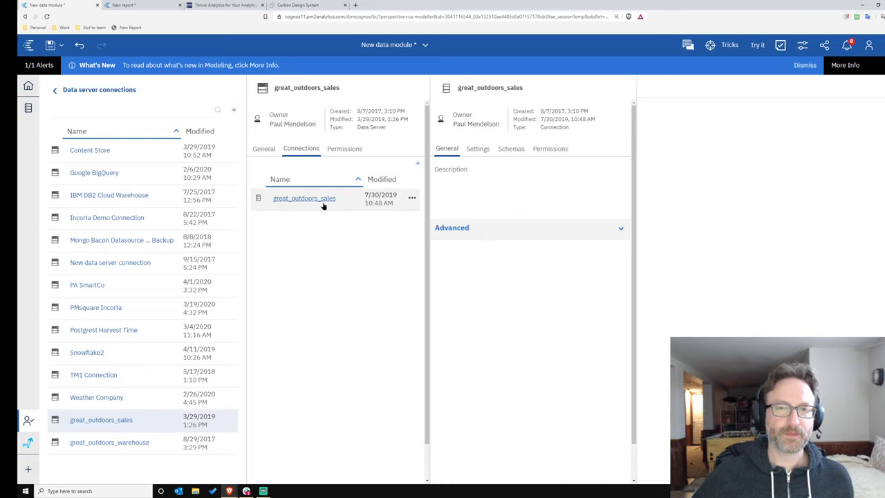
pyautogui.click(516, 154)
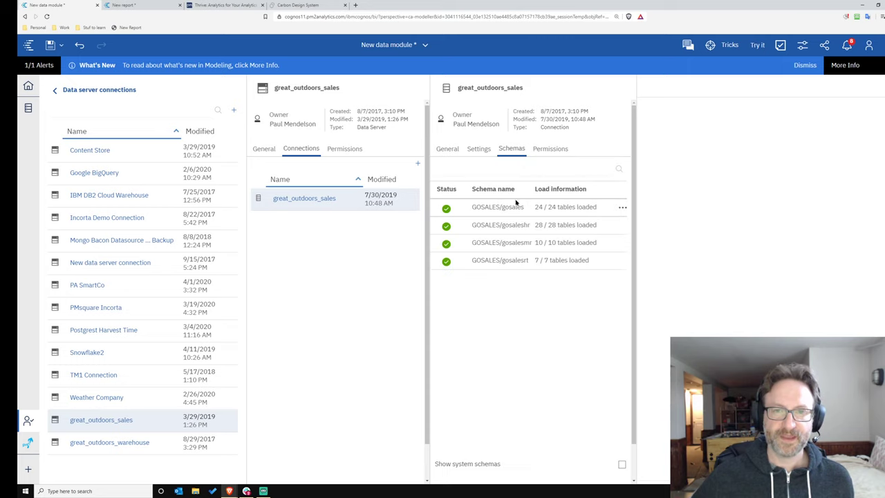
pyautogui.click(623, 209)
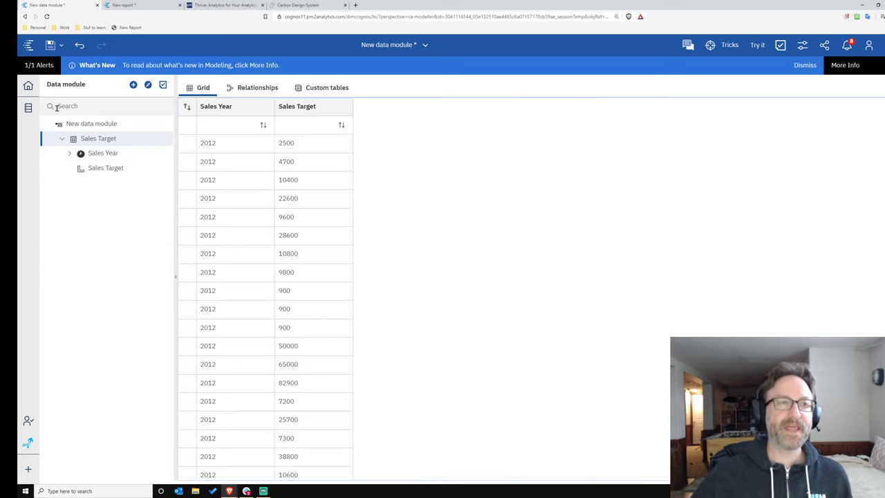
# - Go Home, return to the new data module and show its Sources panel
pyautogui.click(27, 88)
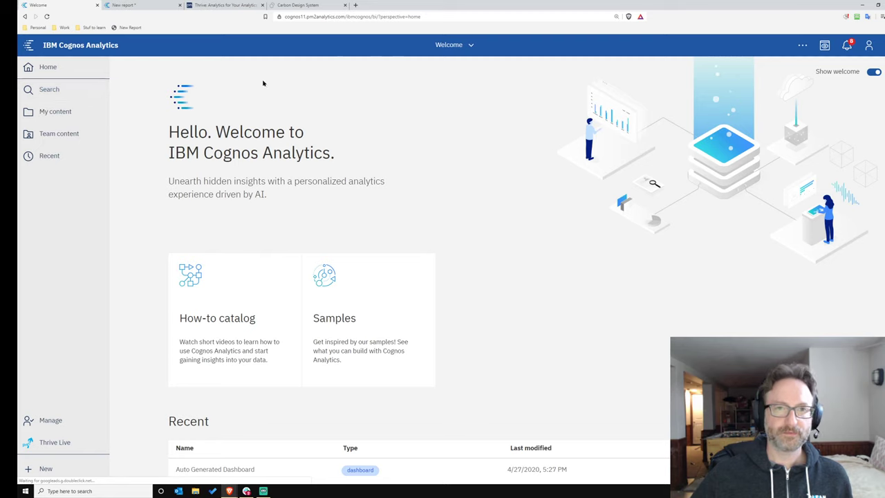
pyautogui.click(451, 44)
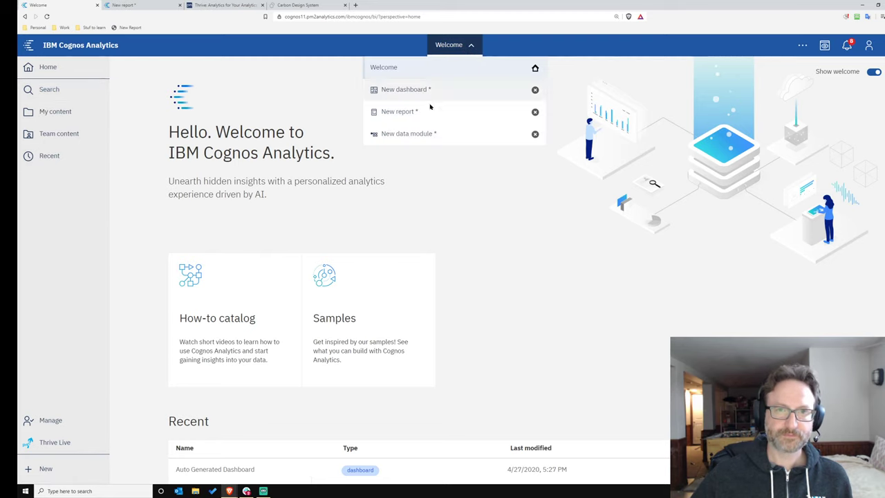
pyautogui.click(399, 136)
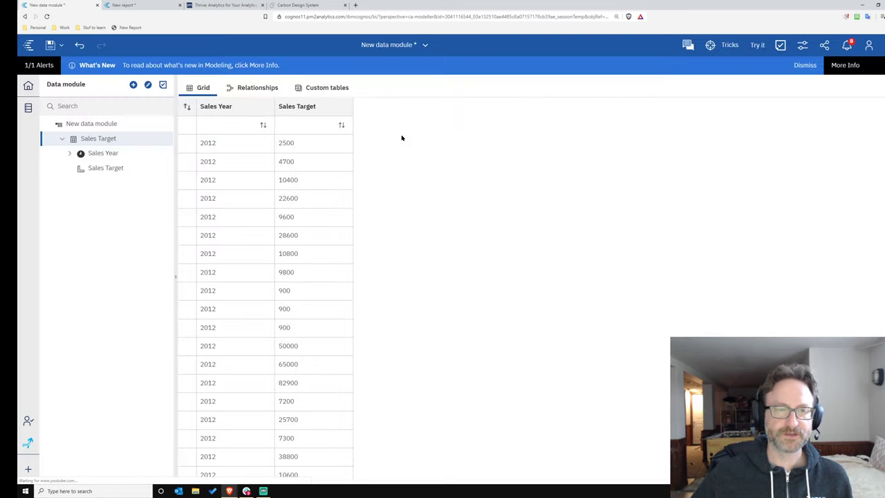
pyautogui.click(28, 108)
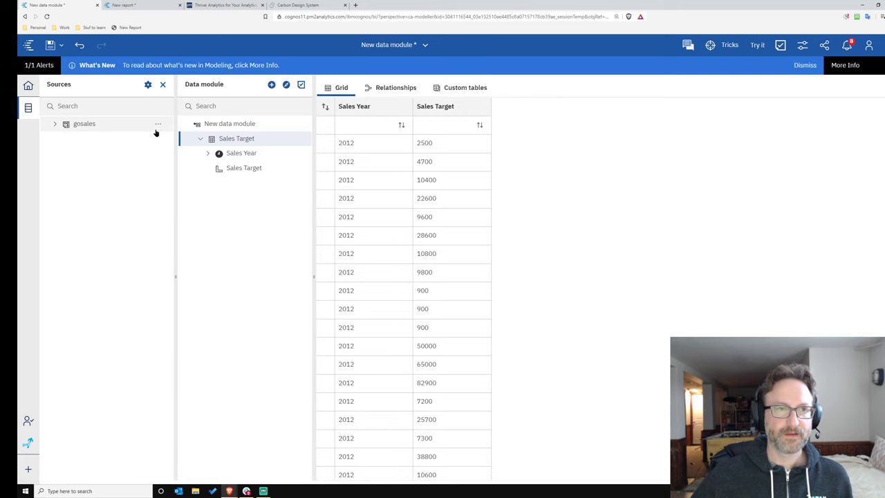
# - Open the actions menu on the gosales source row
pyautogui.click(158, 125)
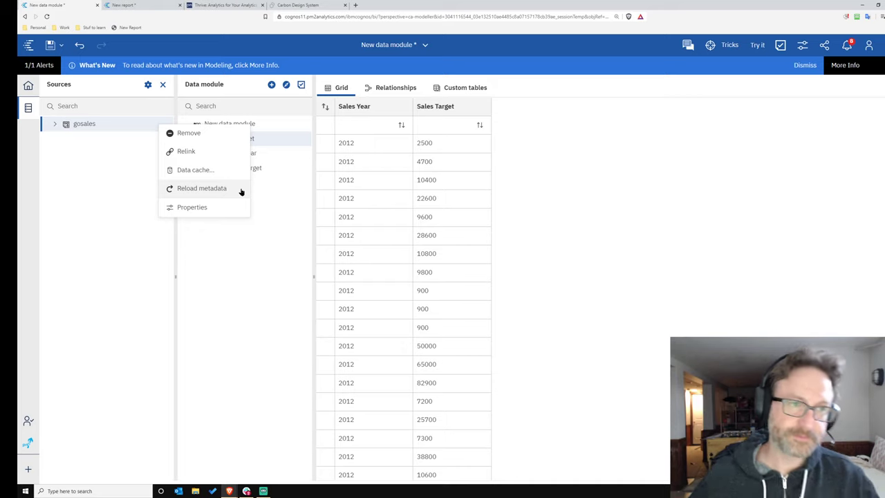
# - Dismiss the gosales menu, expand gosales and browse its Sales Target table
pyautogui.click(74, 251)
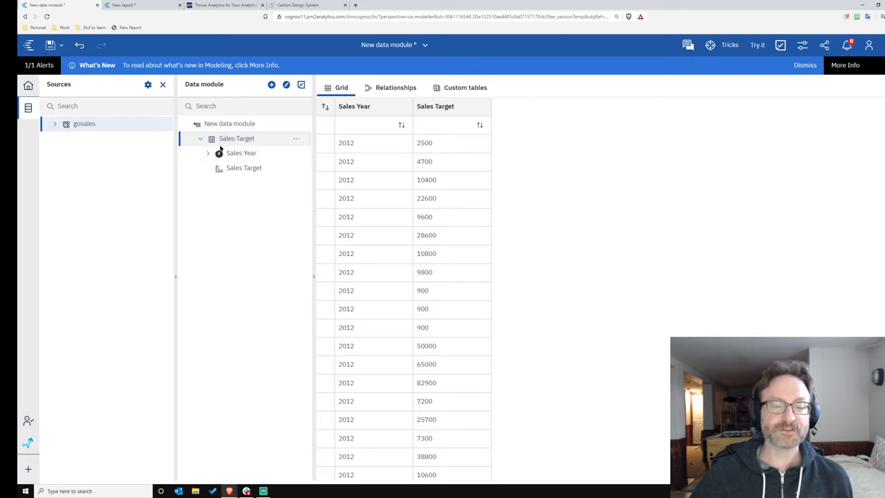
pyautogui.click(55, 124)
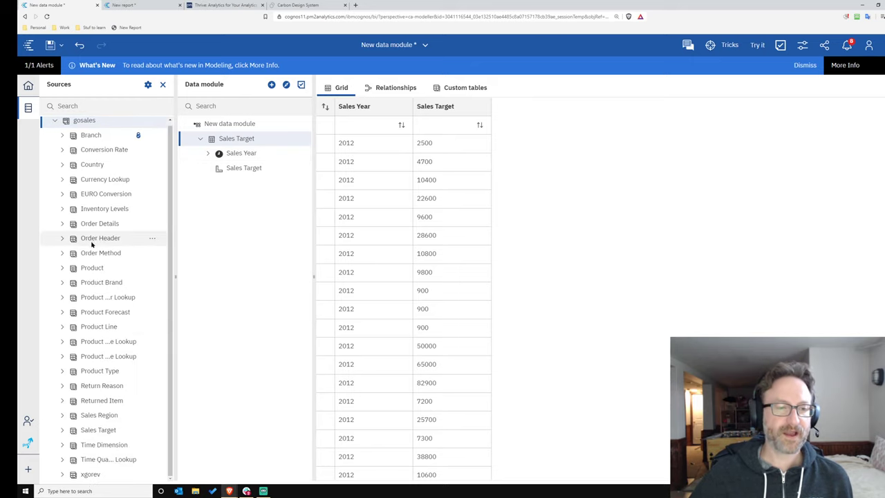
pyautogui.click(62, 433)
pyautogui.scroll(-5, 115, 357)
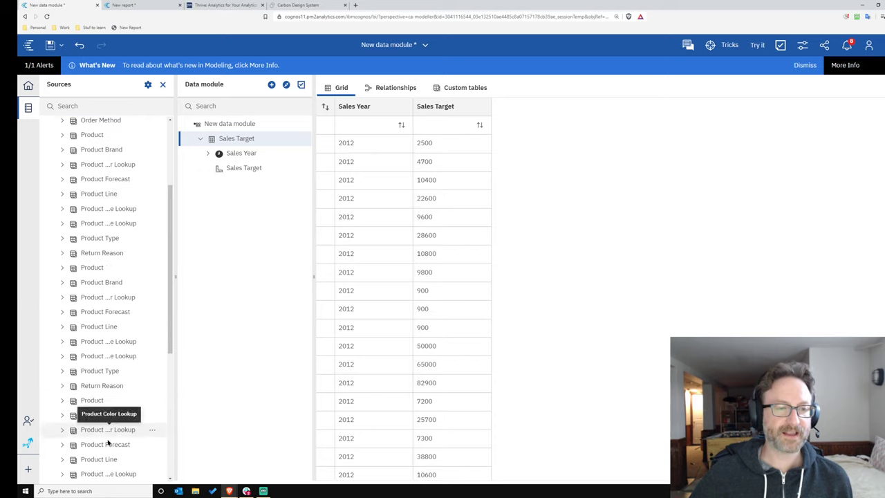
pyautogui.scroll(-10, 121, 308)
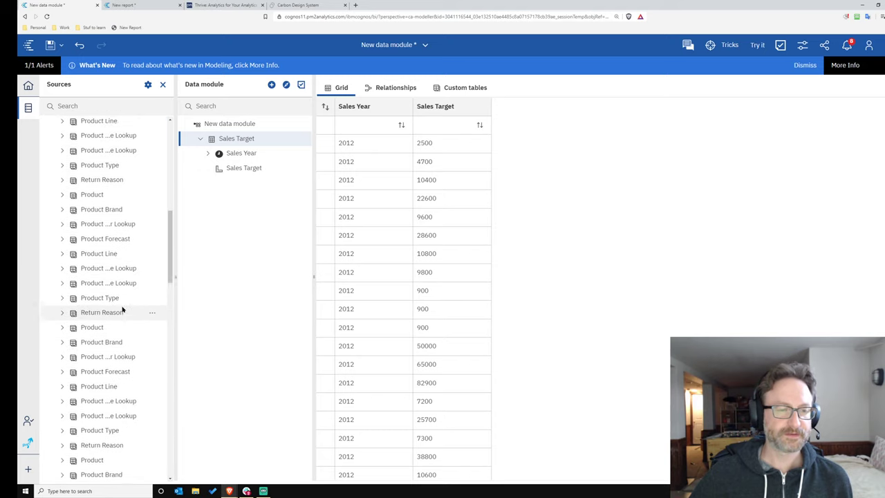
pyautogui.moveTo(173, 361); pyautogui.dragTo(170, 178)
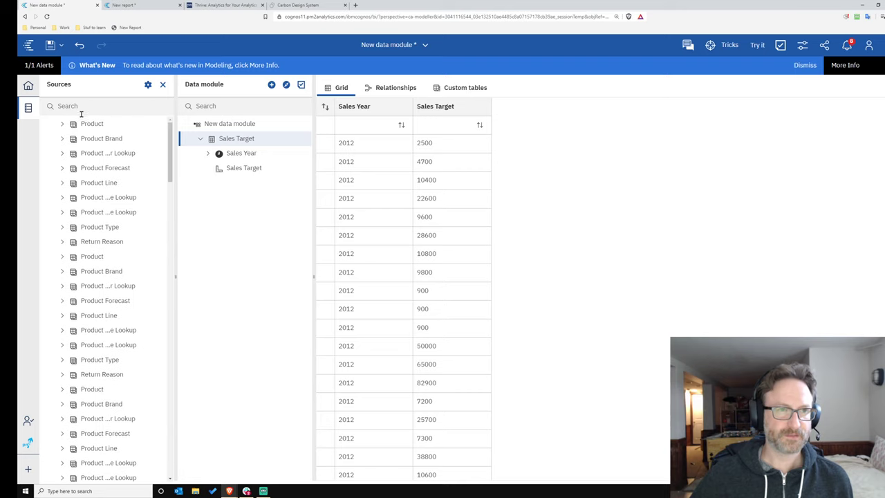
# - Reopen the Sources panel and scroll through the expanded gosales table list
pyautogui.click(29, 107)
pyautogui.click(28, 108)
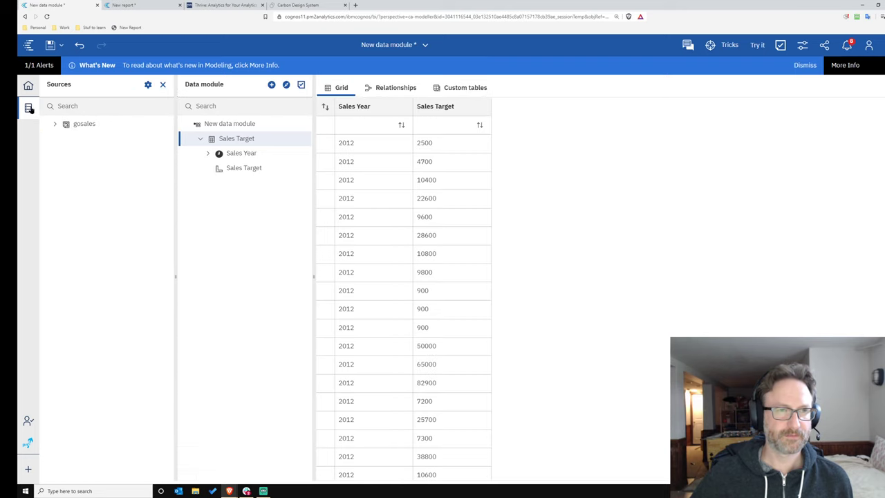
pyautogui.click(56, 123)
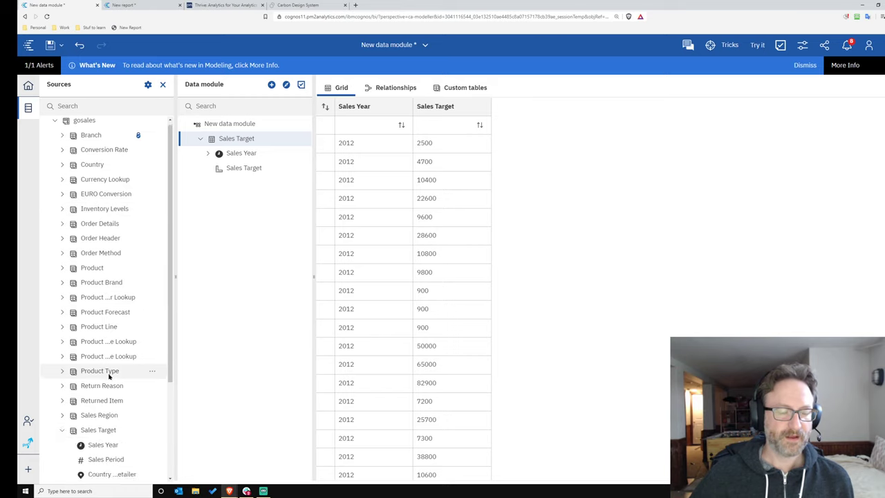
pyautogui.scroll(-5, 114, 366)
pyautogui.scroll(5, 122, 373)
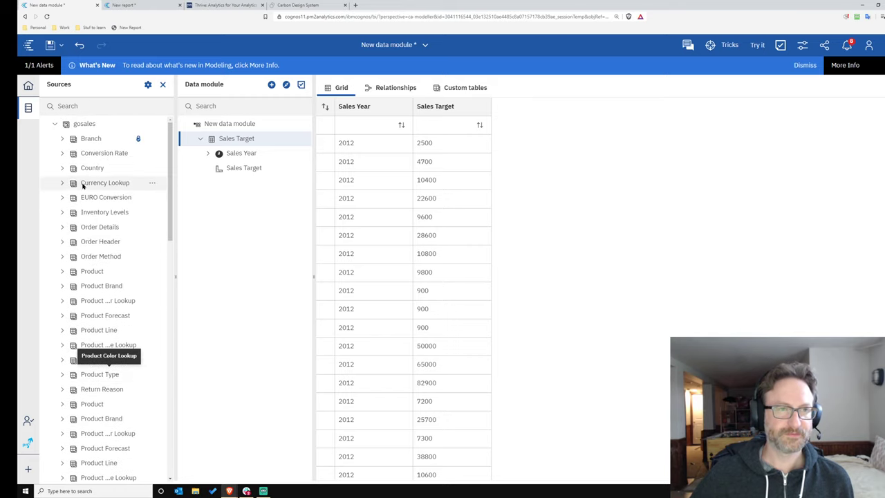
# - Re-expand gosales and Sales Target, then refresh the panel to list gosales tables
pyautogui.click(52, 124)
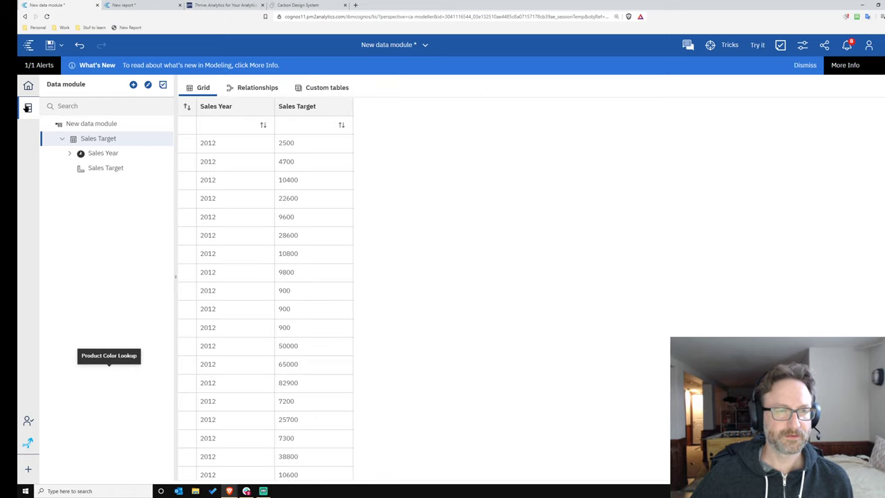
pyautogui.click(55, 124)
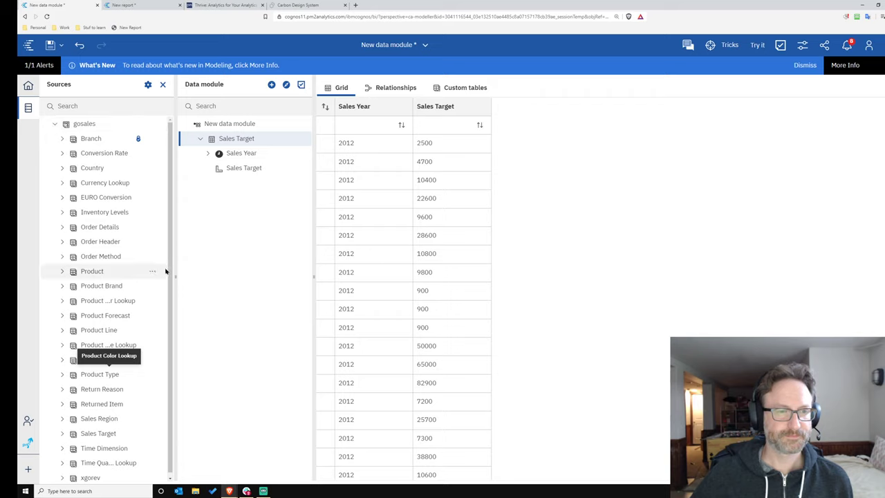
pyautogui.click(61, 432)
pyautogui.scroll(-3, 87, 433)
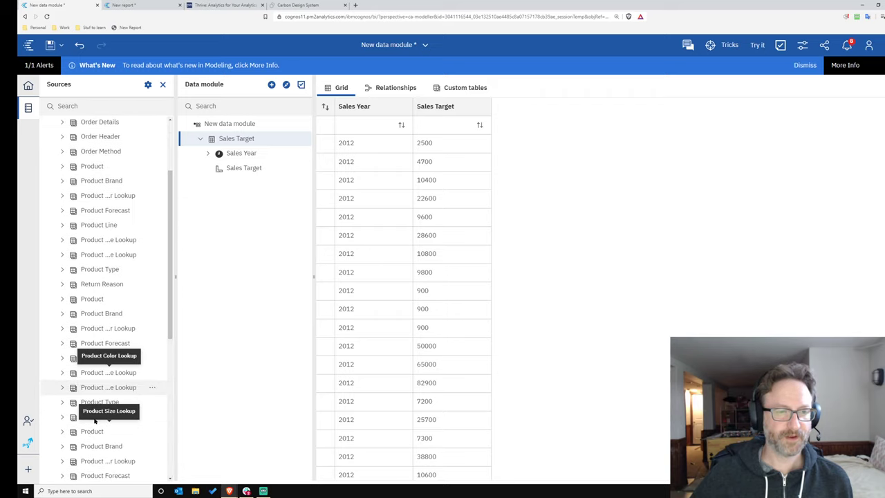
pyautogui.scroll(-5, 144, 364)
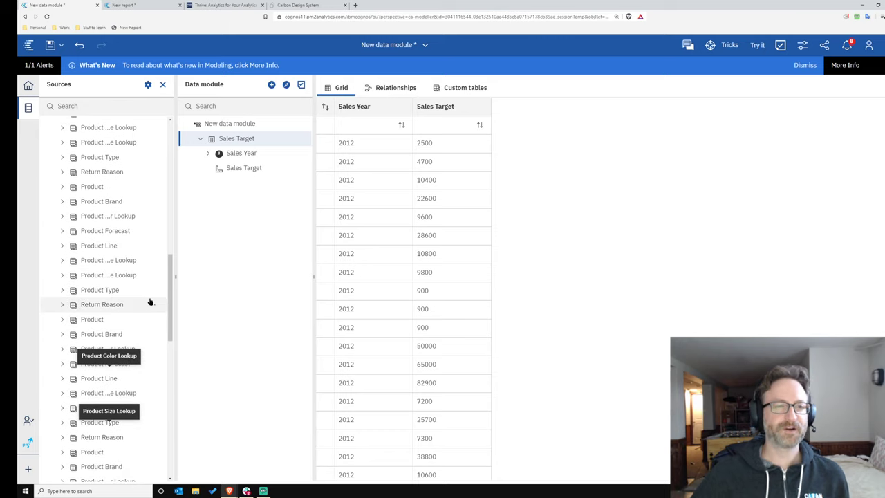
pyautogui.scroll(5, 154, 316)
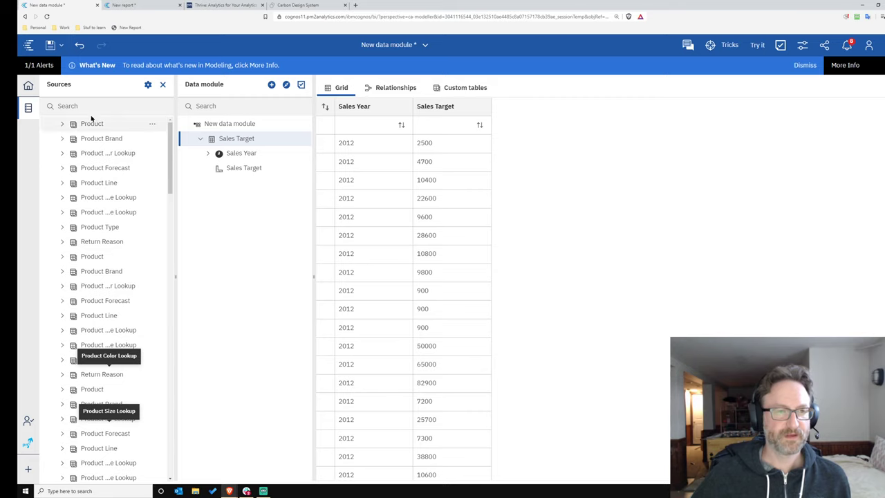
pyautogui.click(29, 108)
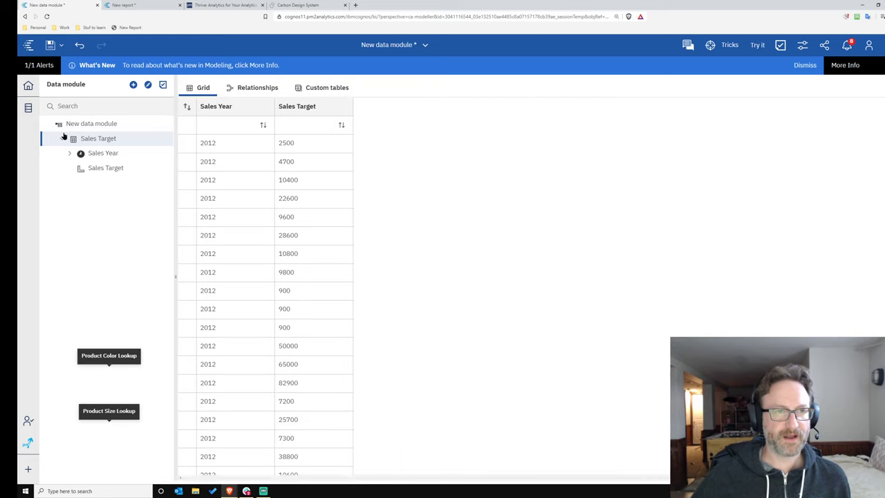
pyautogui.click(29, 109)
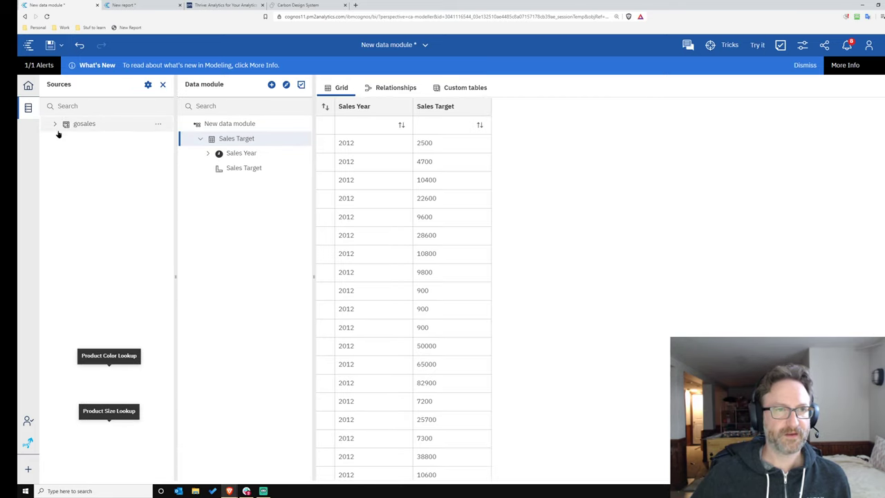
pyautogui.click(54, 124)
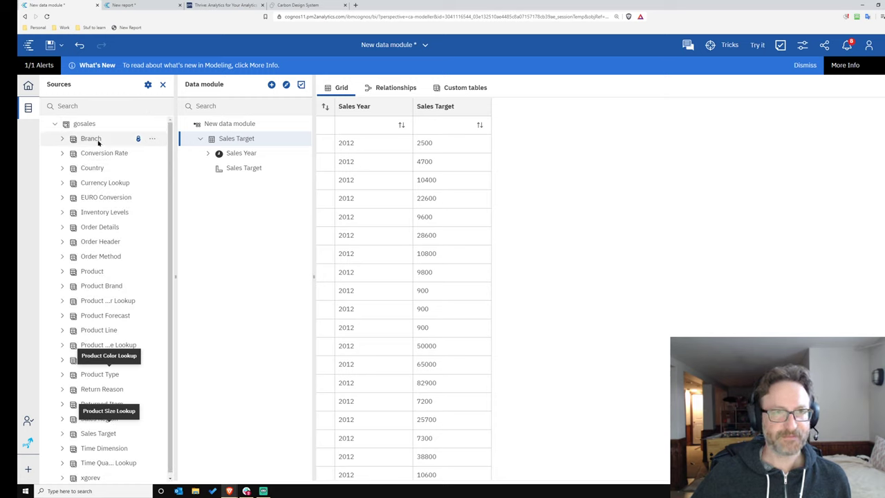
# - Drag the Branch table into the data module and expand its columns
pyautogui.moveTo(86, 140); pyautogui.dragTo(220, 219)
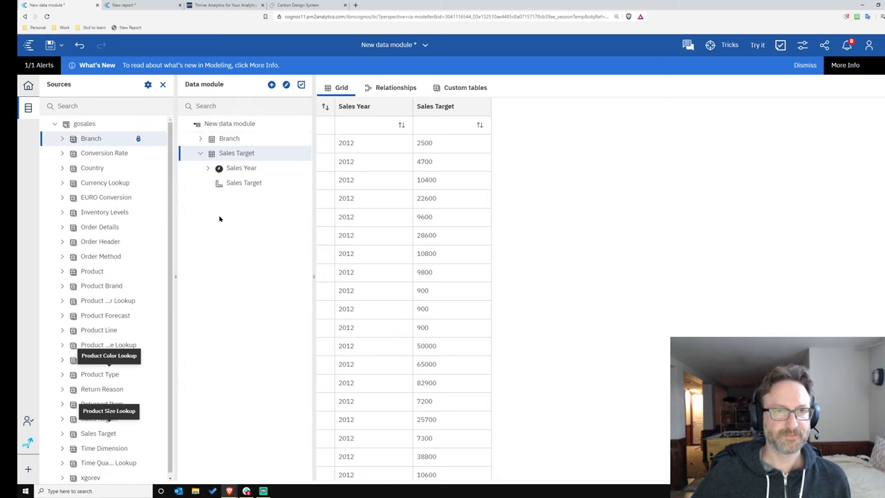
pyautogui.click(199, 141)
pyautogui.click(200, 140)
pyautogui.click(199, 141)
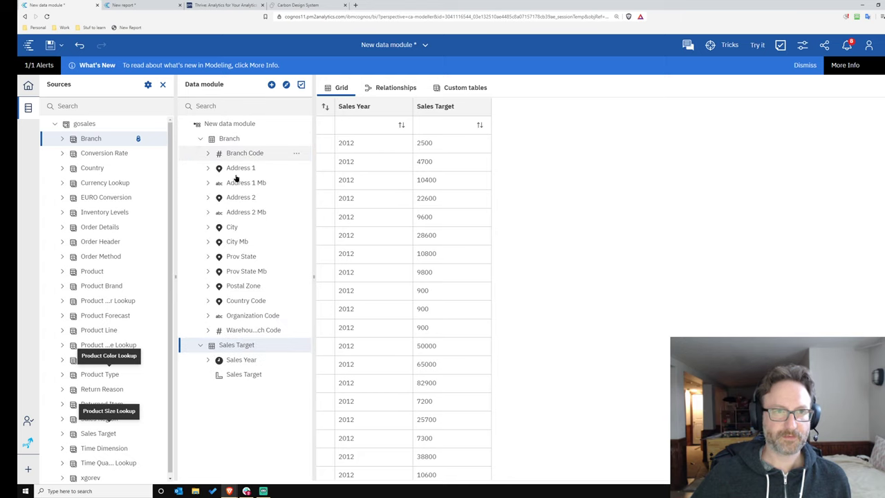
# - Remove Address 1 through Organization Code from Branch, keeping Branch Code and Warehouse Branch Code
pyautogui.click(256, 168)
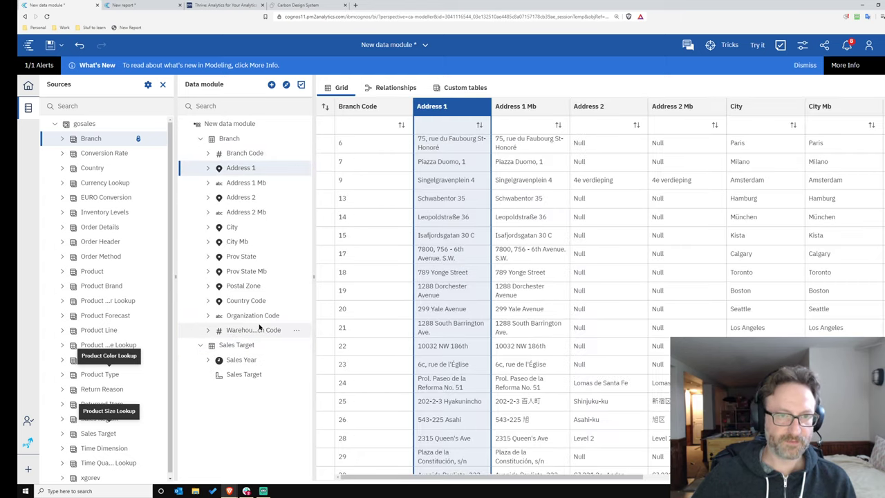
pyautogui.keyDown('shift'); pyautogui.click(261, 313); pyautogui.keyUp('shift')
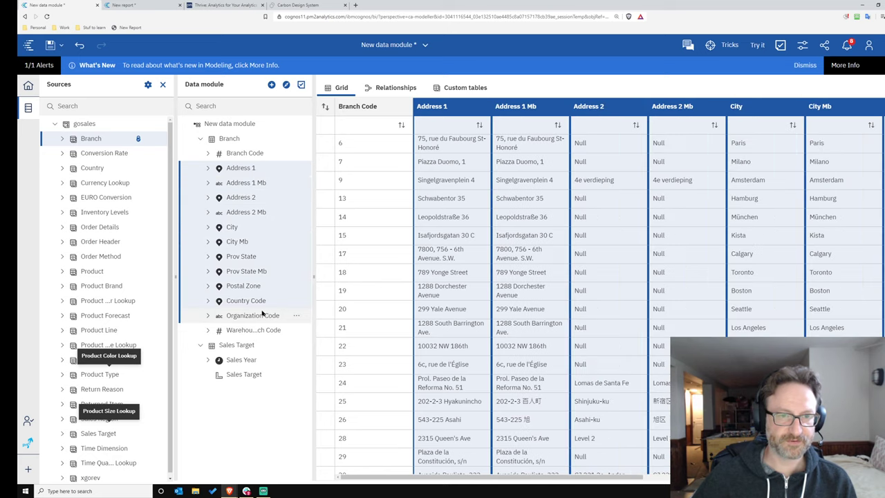
pyautogui.click(296, 316)
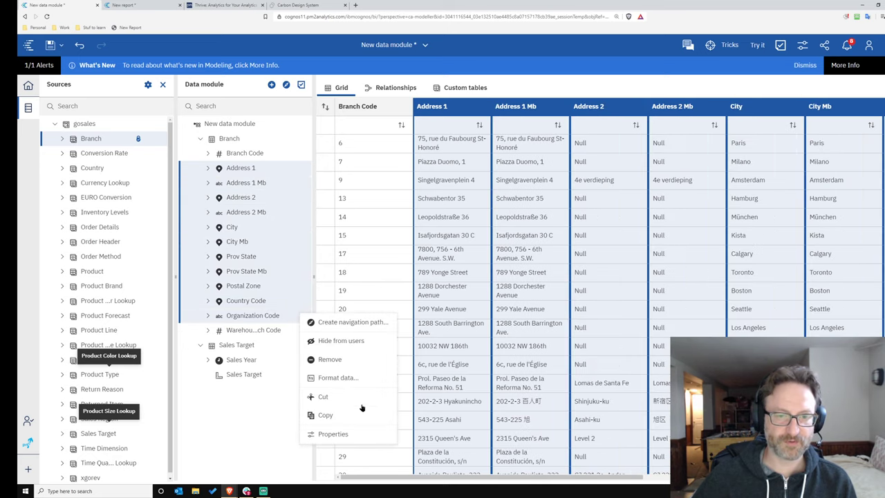
pyautogui.click(339, 359)
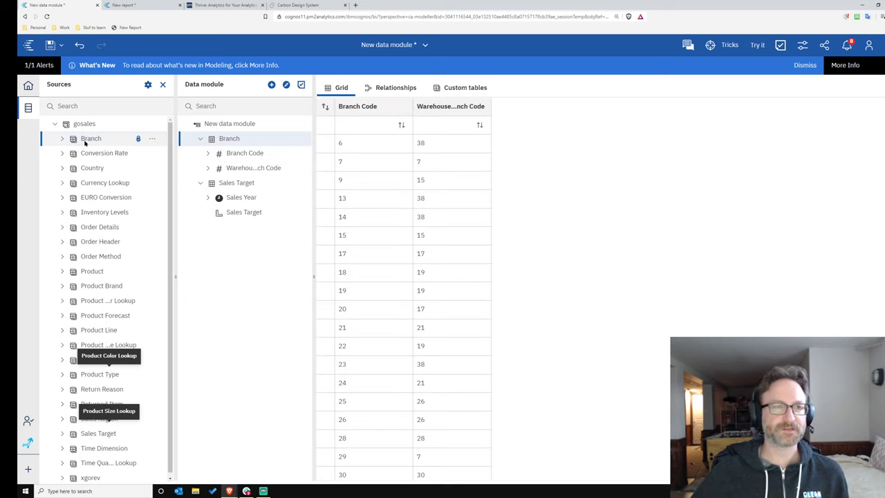
pyautogui.click(62, 140)
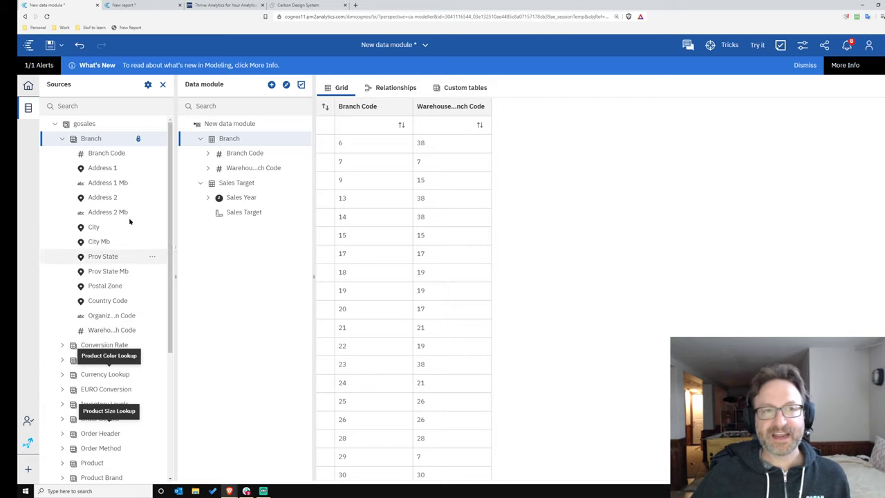
# - Turn on Show unused items and drag Address 1, Address 1 Mb and Address 2 into Branch
pyautogui.click(148, 86)
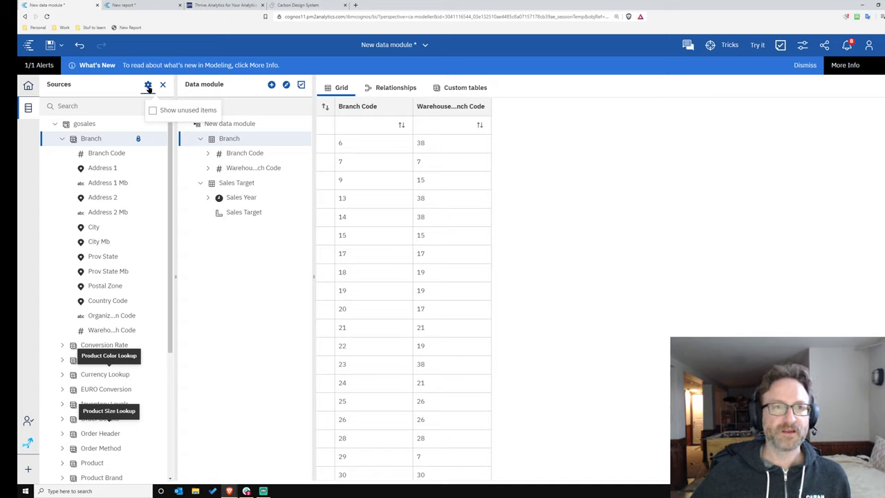
pyautogui.click(153, 111)
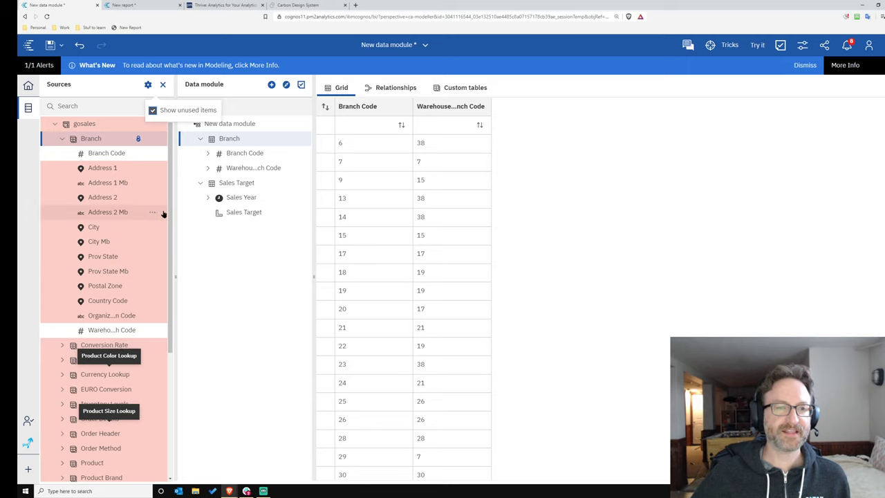
pyautogui.moveTo(172, 253); pyautogui.dragTo(155, 215)
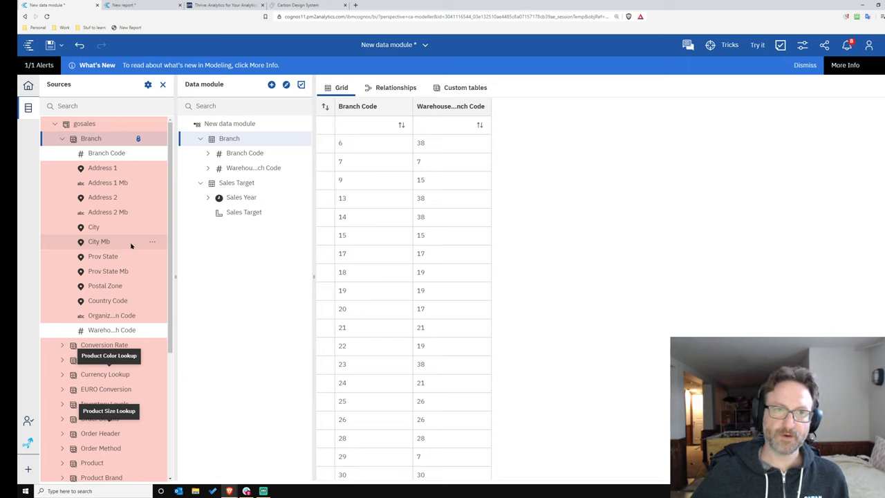
pyautogui.moveTo(103, 167); pyautogui.dragTo(262, 173)
pyautogui.moveTo(108, 183); pyautogui.dragTo(263, 197)
pyautogui.moveTo(111, 200); pyautogui.dragTo(252, 222)
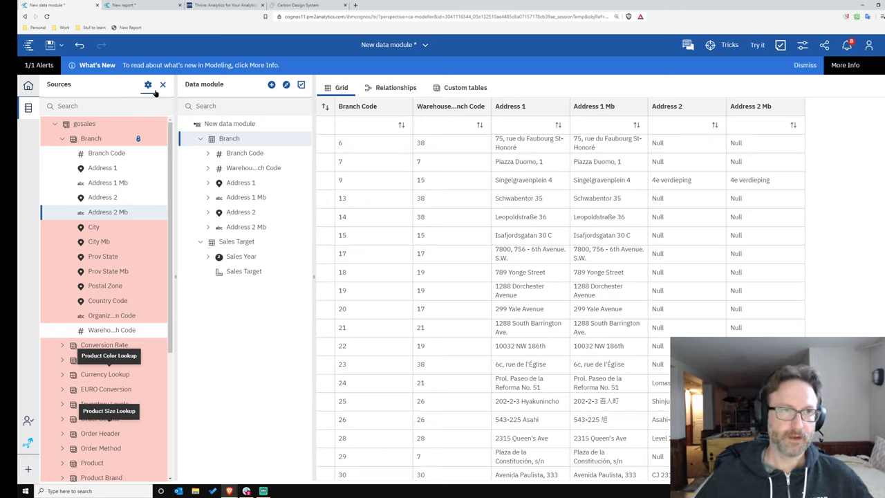
# - Add American_time_use.csv to the data module as a new source
pyautogui.click(270, 85)
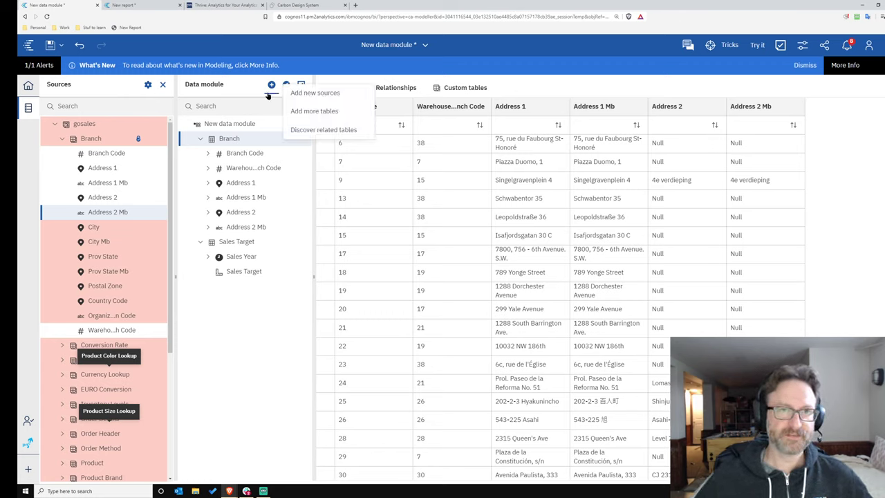
pyautogui.click(331, 101)
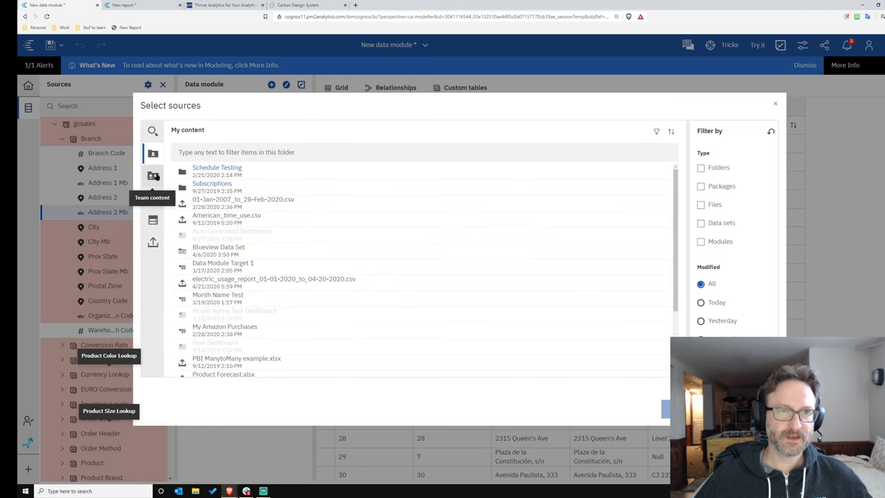
pyautogui.click(250, 220)
pyautogui.click(665, 408)
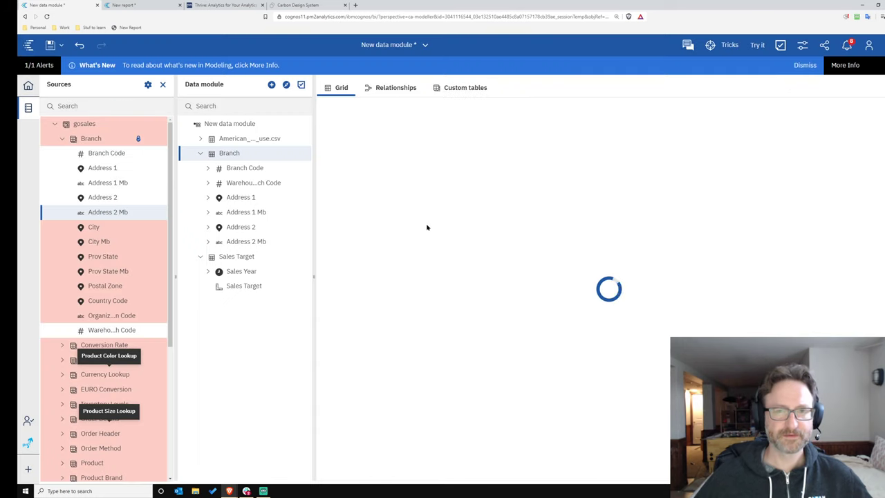
# - Collapse the gosales source tree and bring up the actions for the American_time_use.csv source
pyautogui.click(52, 126)
pyautogui.click(51, 126)
pyautogui.click(50, 127)
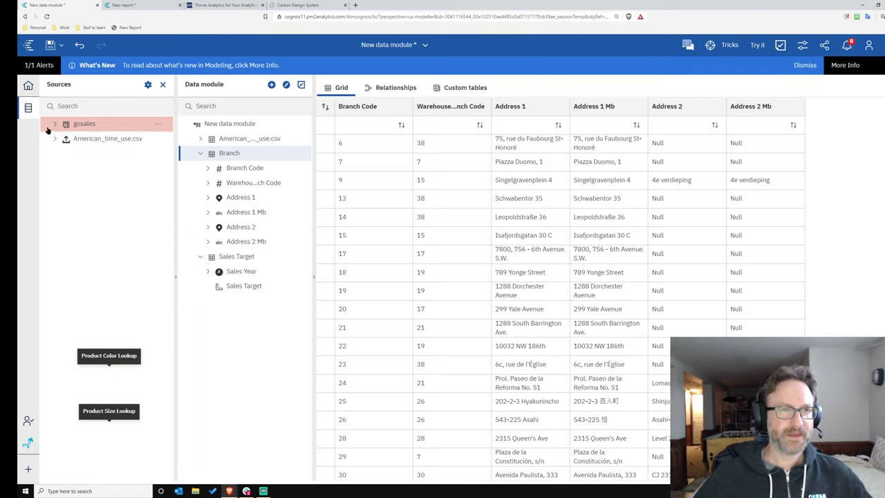
pyautogui.click(159, 138)
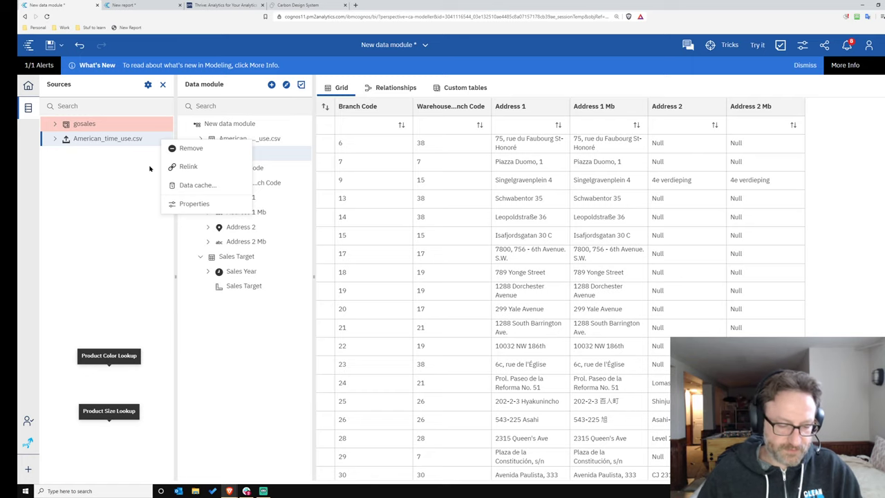
pyautogui.hotkey('ctrl', 'shift', 'j')
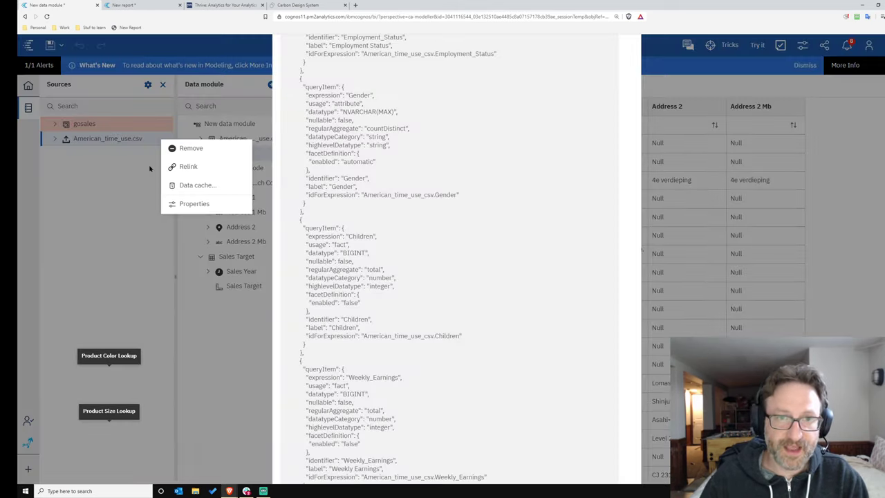
pyautogui.scroll(-10, 532, 247)
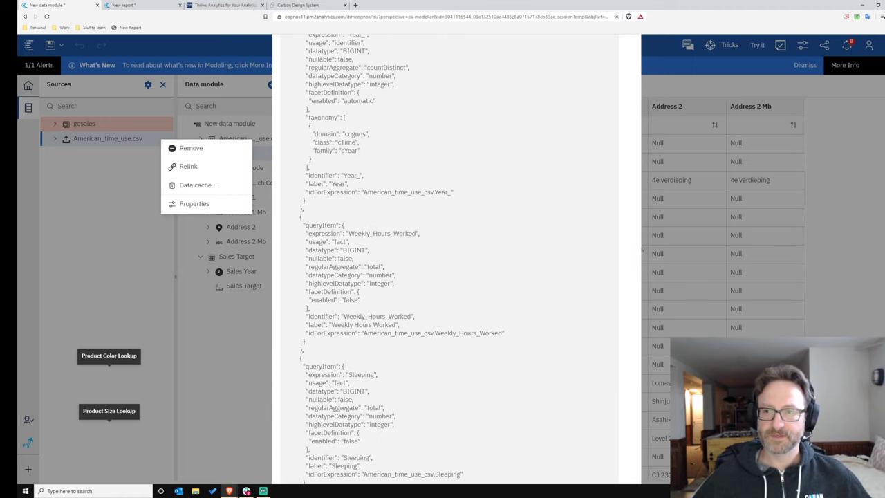
pyautogui.scroll(-10, 532, 247)
pyautogui.scroll(20, 457, 276)
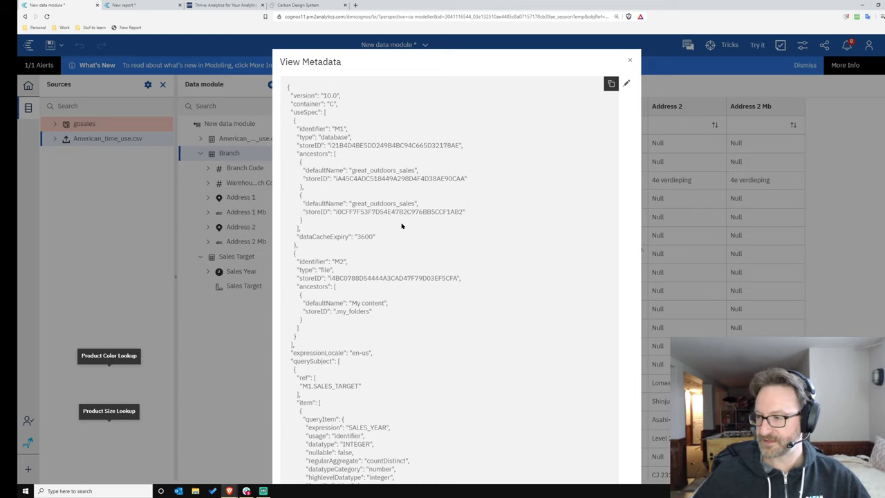
pyautogui.click(630, 61)
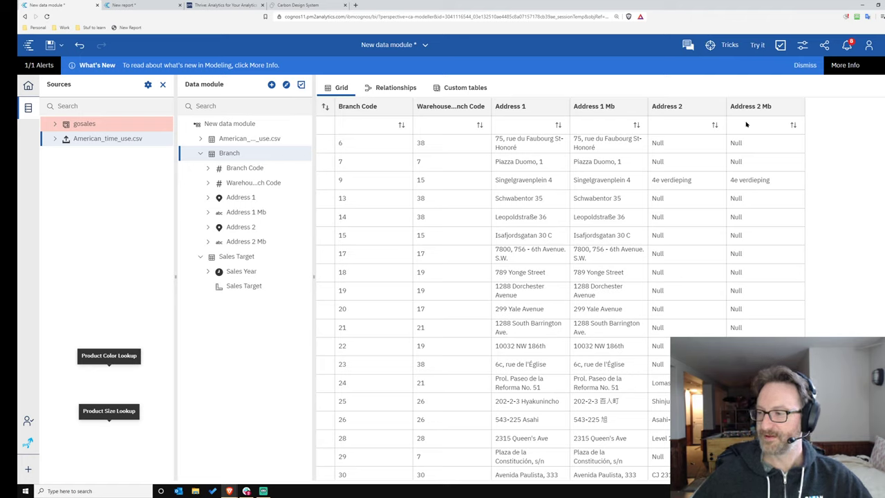
# - Add the 13 gosales tables from Conversion Rate to Product Line to the data module
pyautogui.click(723, 46)
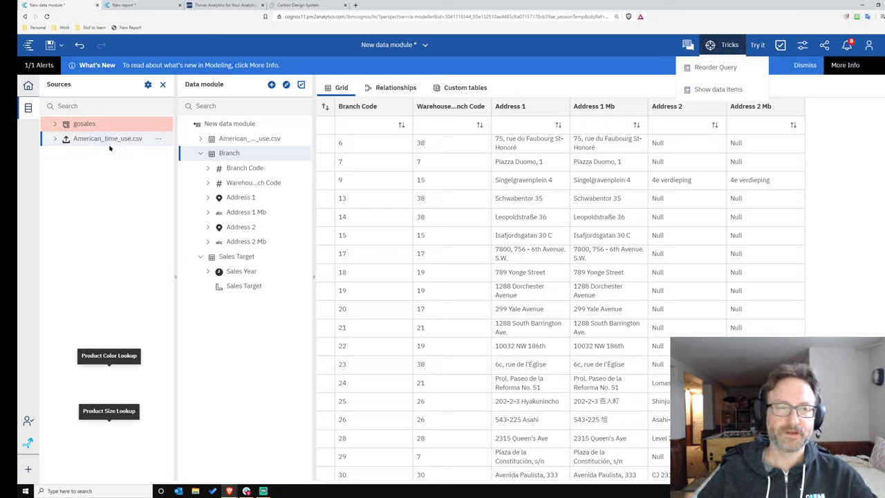
pyautogui.click(27, 109)
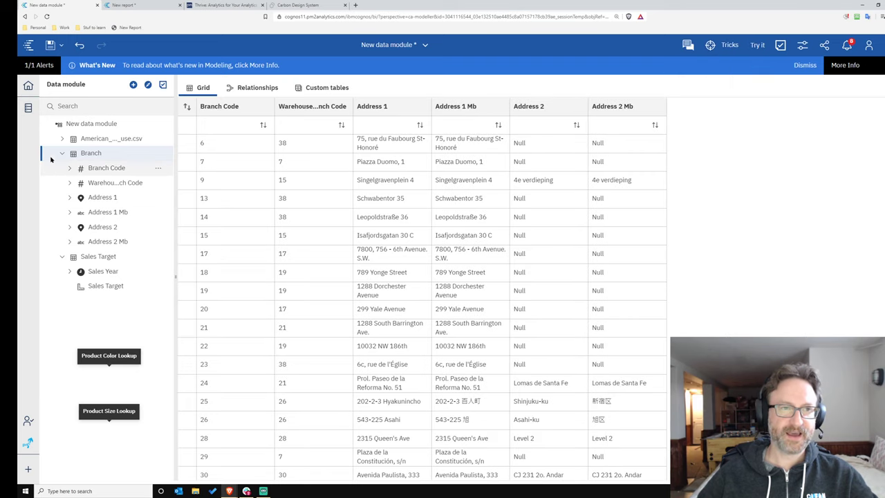
pyautogui.click(28, 111)
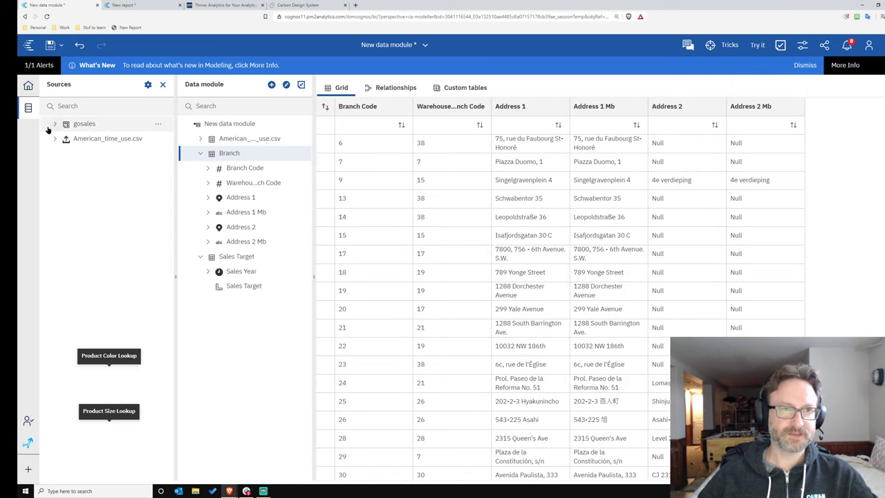
pyautogui.click(49, 126)
pyautogui.click(92, 154)
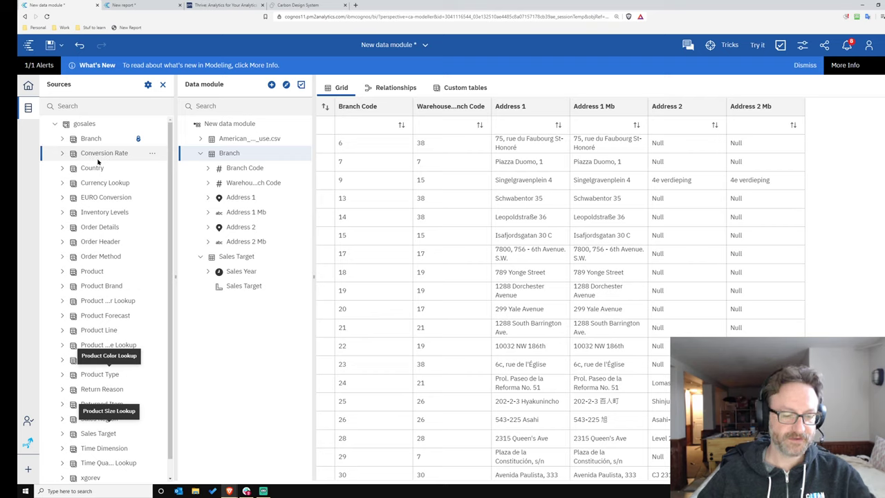
pyautogui.keyDown('shift'); pyautogui.click(105, 329); pyautogui.keyUp('shift')
pyautogui.moveTo(86, 232); pyautogui.dragTo(220, 334)
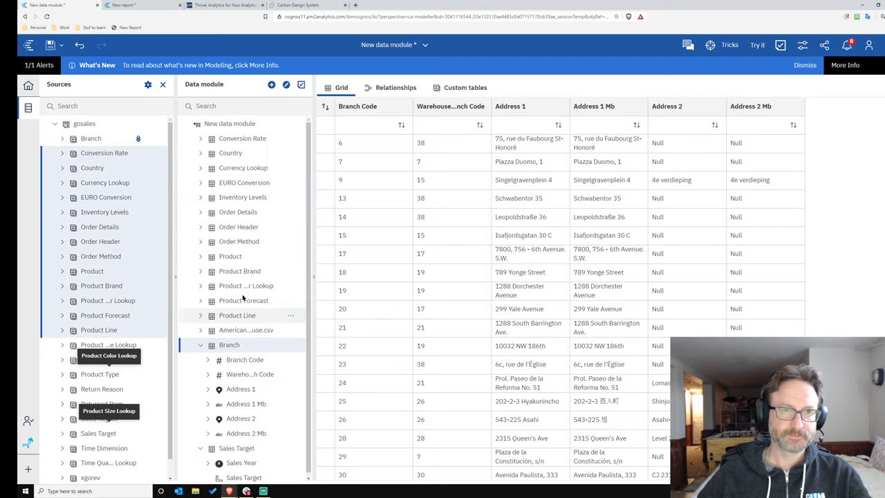
# - Collapse the gosales tree, hide the data sources, and open Tricks > Reorder Query
pyautogui.click(54, 125)
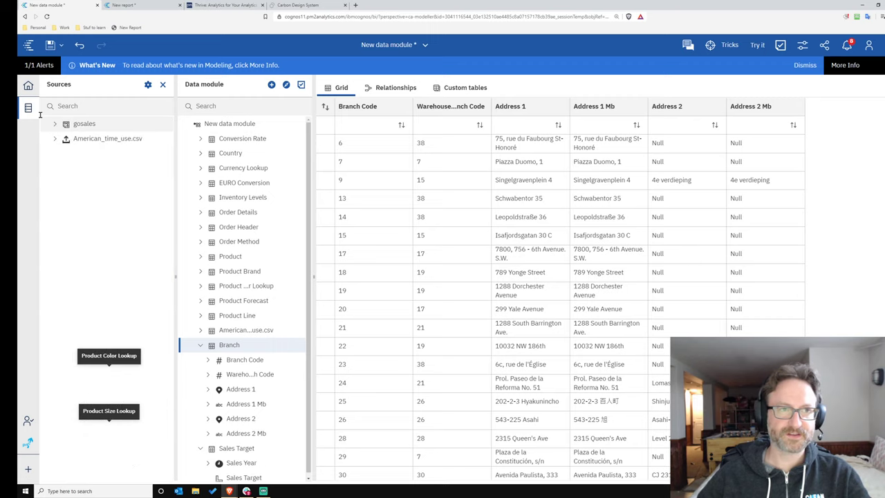
pyautogui.click(163, 83)
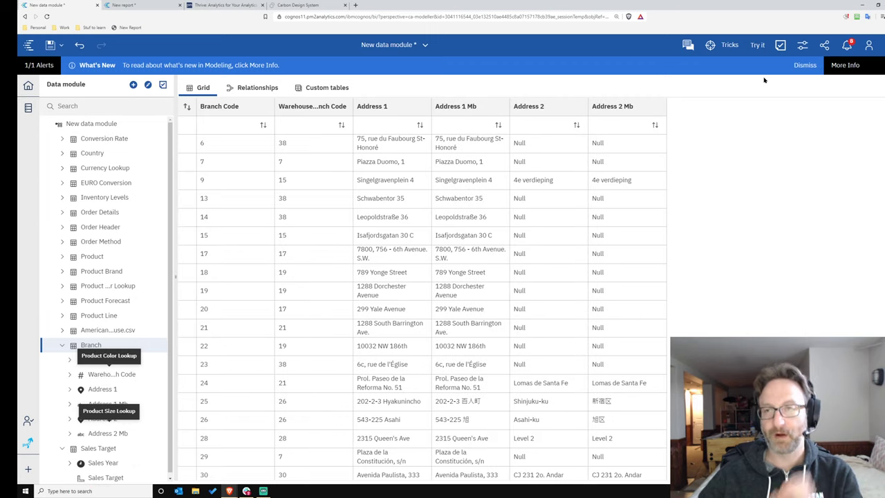
pyautogui.click(725, 51)
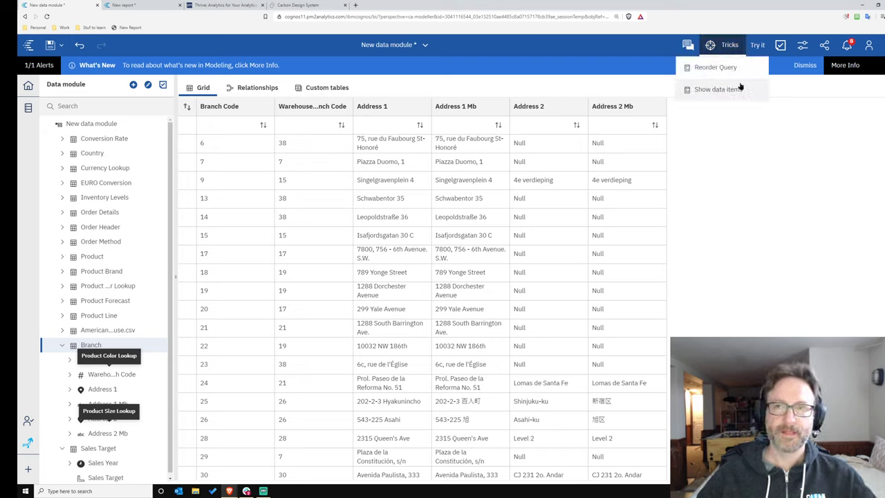
pyautogui.click(714, 68)
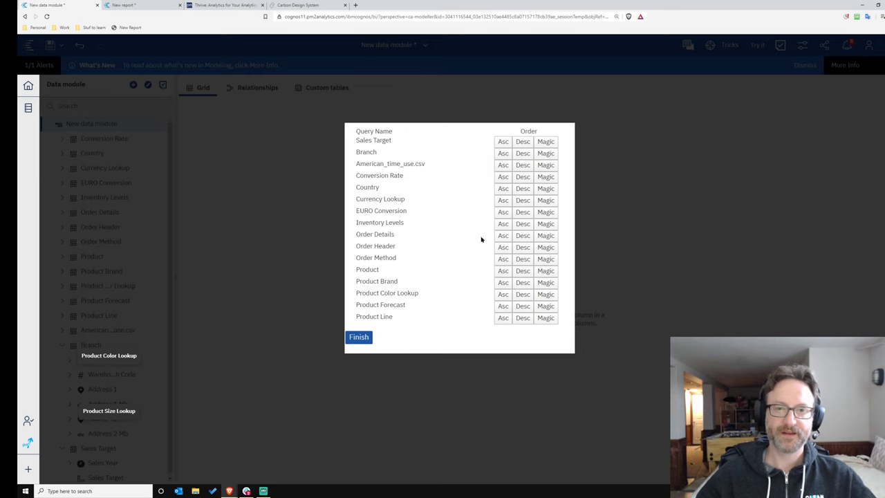
# - Finish the Reorder Query dialog, collapse Branch, and expand Order Details to show Unit Cost and Unit Price
pyautogui.click(359, 337)
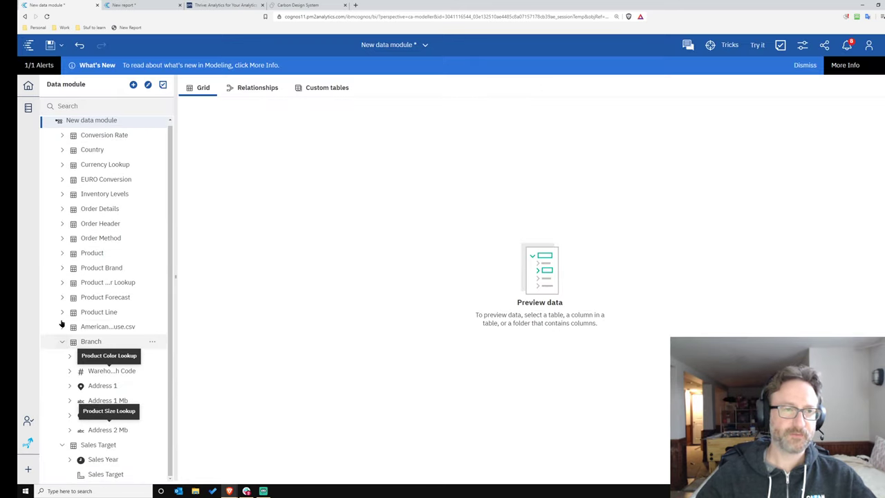
pyautogui.click(62, 341)
pyautogui.click(62, 212)
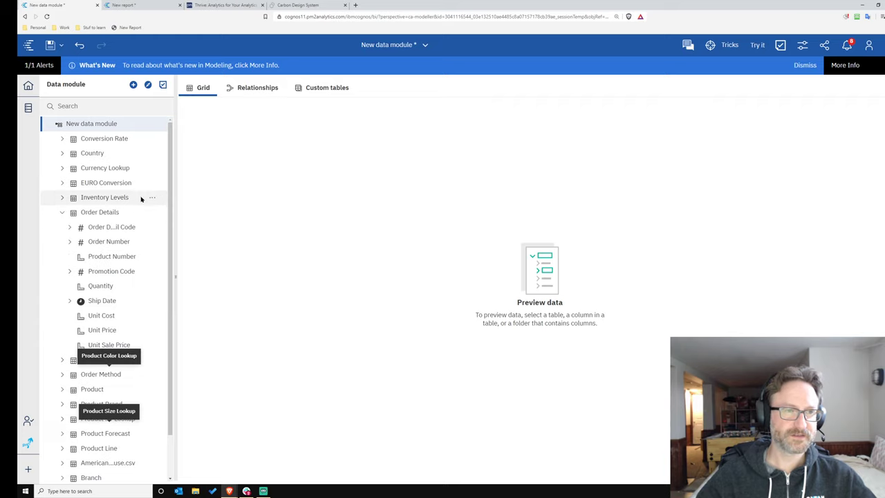
pyautogui.scroll(-2, 124, 228)
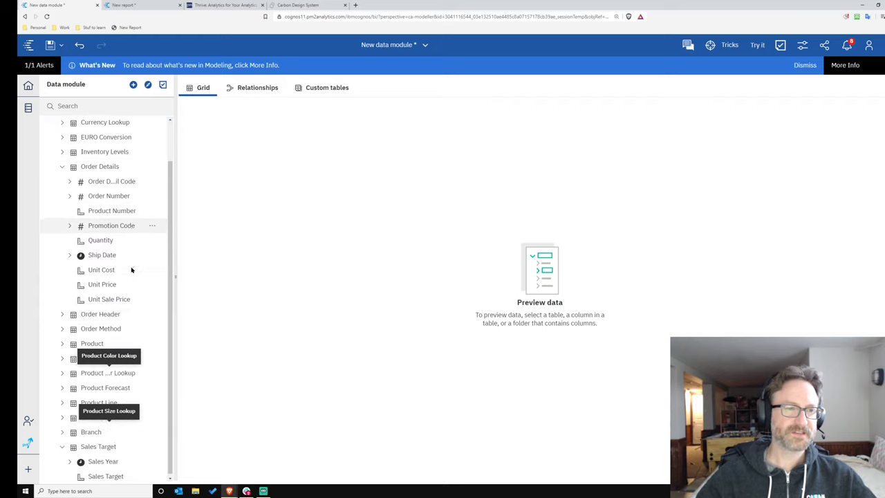
pyautogui.scroll(1, 116, 227)
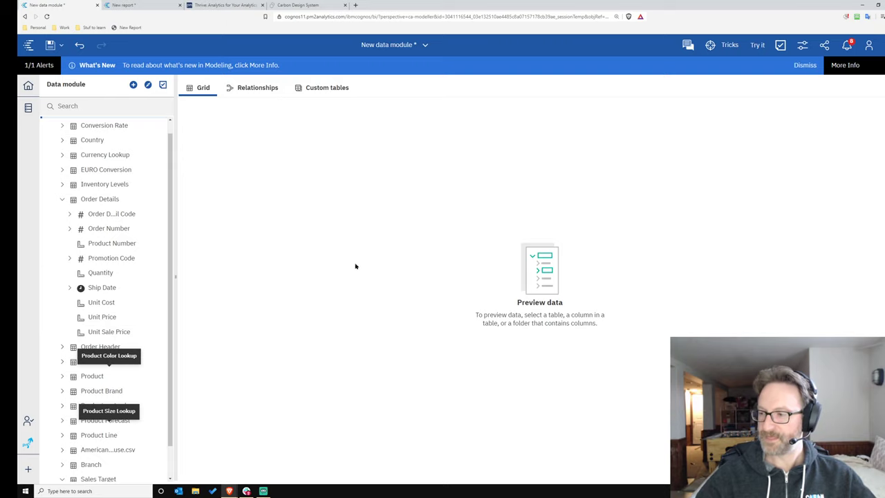
pyautogui.click(726, 45)
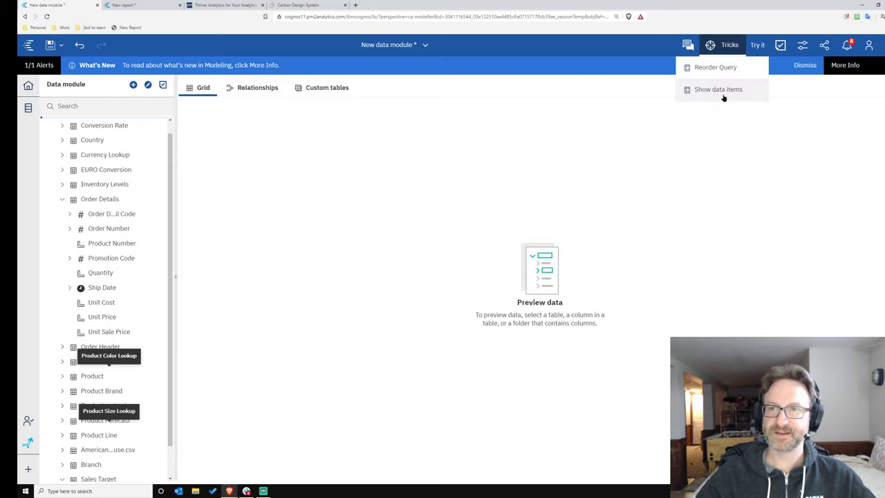
# - List all data items and filter their names by 'sales', then clear that filter
pyautogui.click(721, 92)
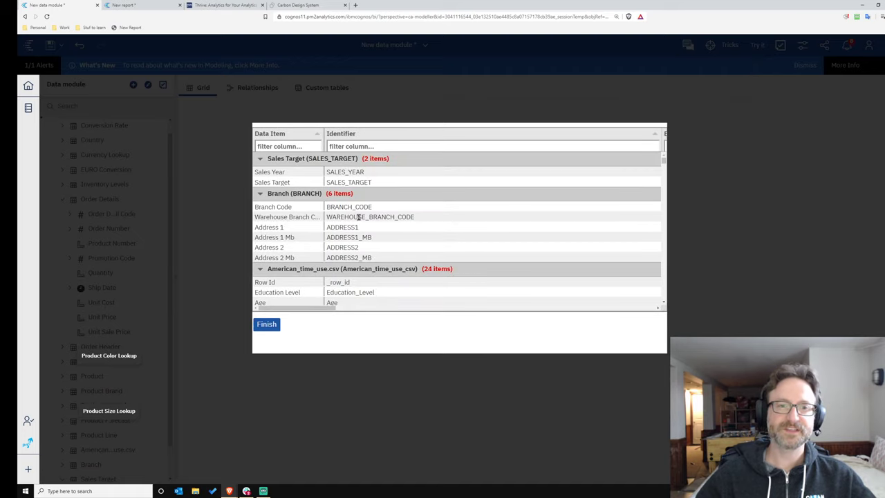
pyautogui.moveTo(297, 308); pyautogui.dragTo(606, 304)
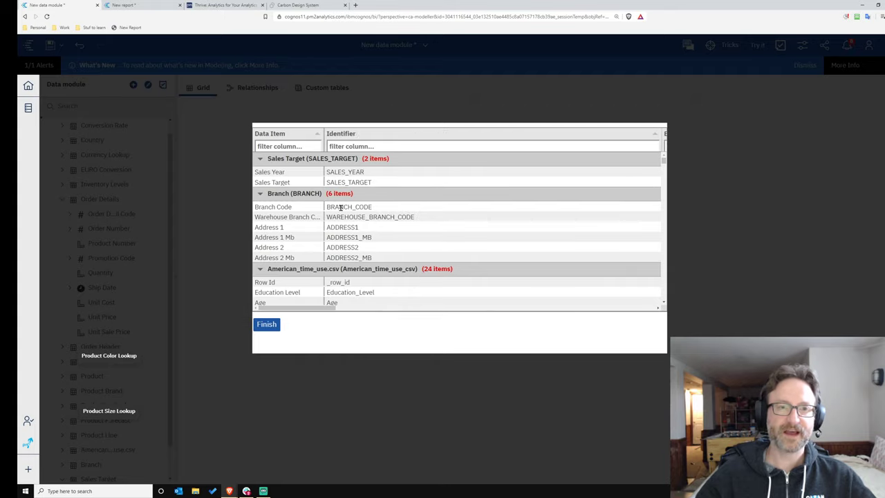
pyautogui.click(294, 147)
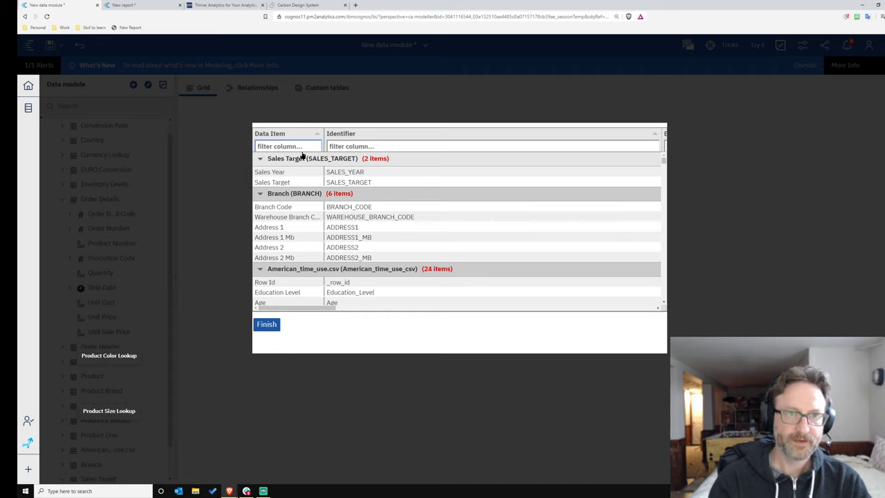
pyautogui.write('sales')
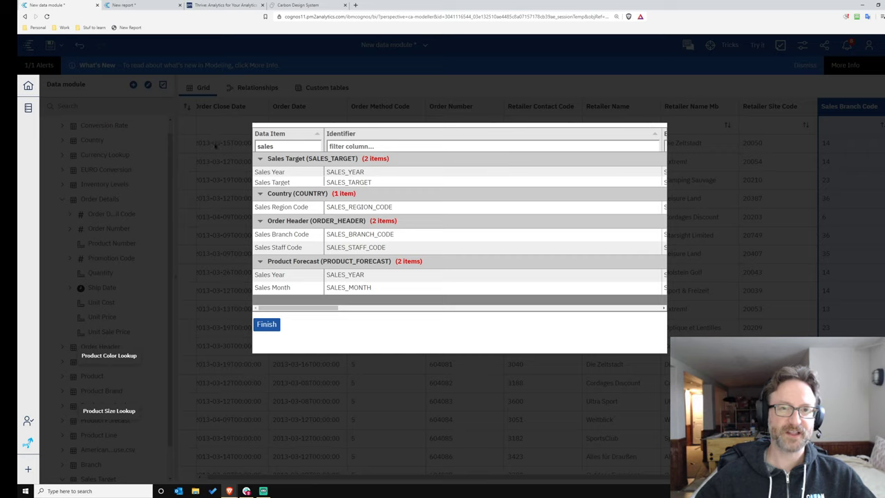
pyautogui.moveTo(297, 309); pyautogui.dragTo(429, 234)
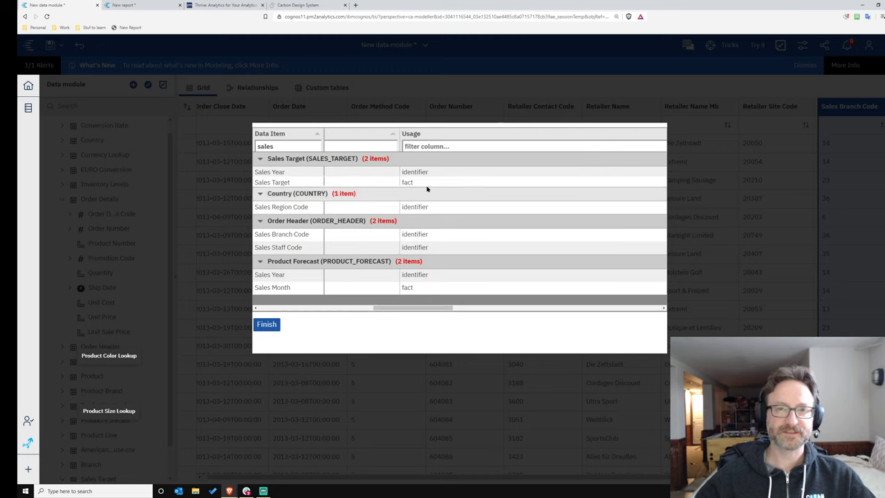
pyautogui.moveTo(400, 310); pyautogui.dragTo(328, 131)
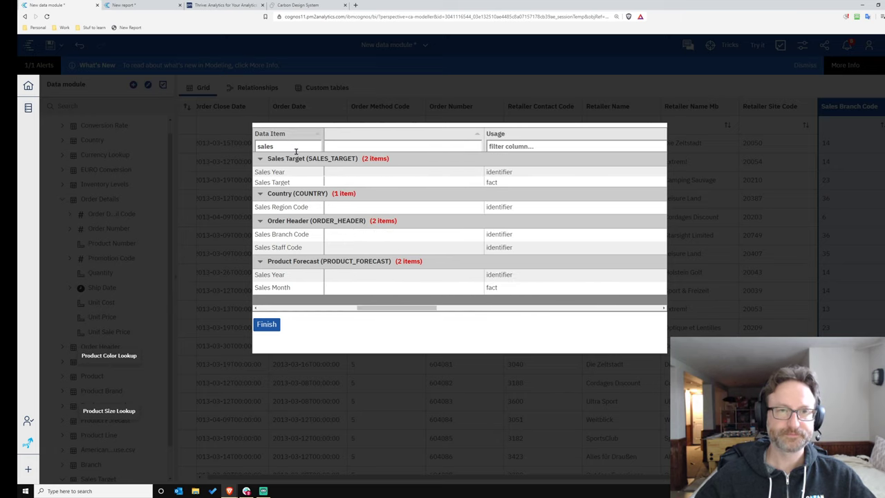
pyautogui.press('BackSpace')
pyautogui.press('BackSpace')
pyautogui.press('BackSpace')
pyautogui.press('BackSpace')
pyautogui.press('BackSpace')
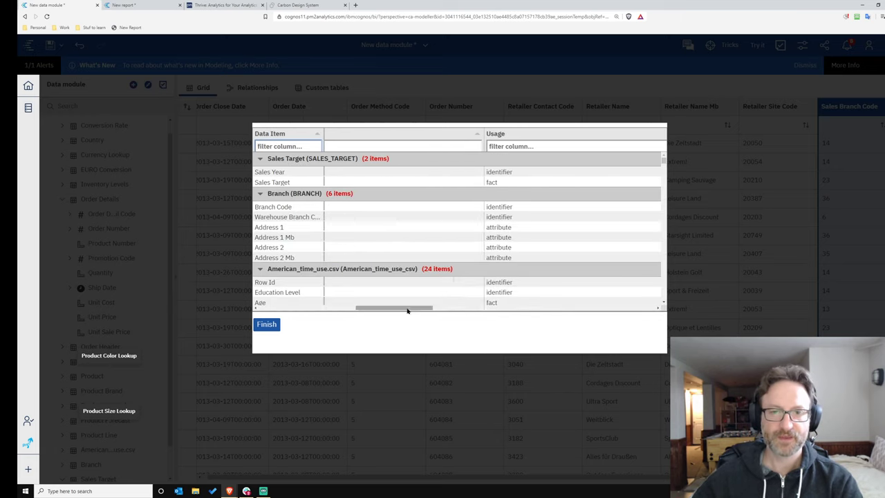
pyautogui.moveTo(419, 309); pyautogui.dragTo(421, 277)
# - Filter the data items to fact usage only and close the list
pyautogui.click(455, 148)
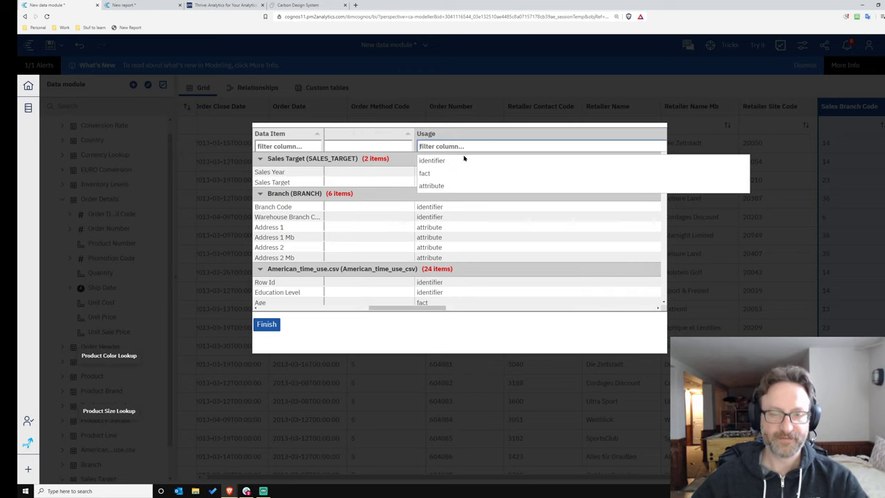
pyautogui.click(442, 159)
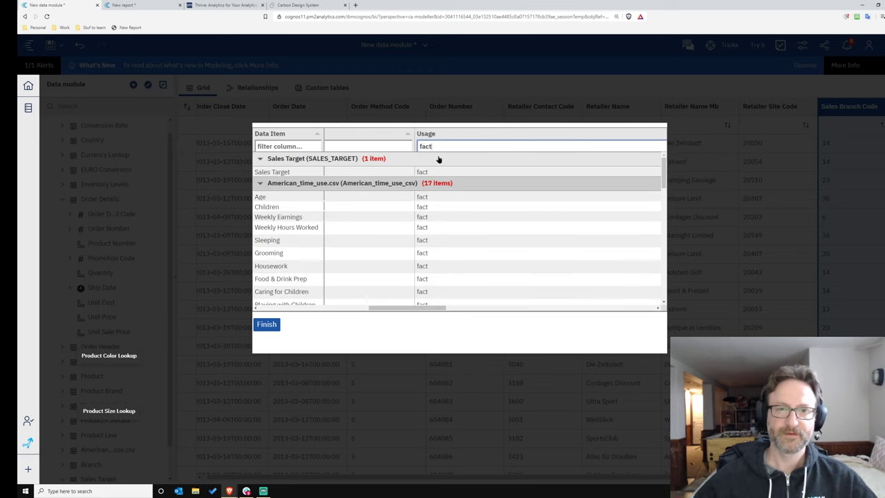
pyautogui.moveTo(662, 170)
pyautogui.mouseDown()
pyautogui.moveTo(661, 198)
pyautogui.moveTo(662, 159)
pyautogui.mouseUp()
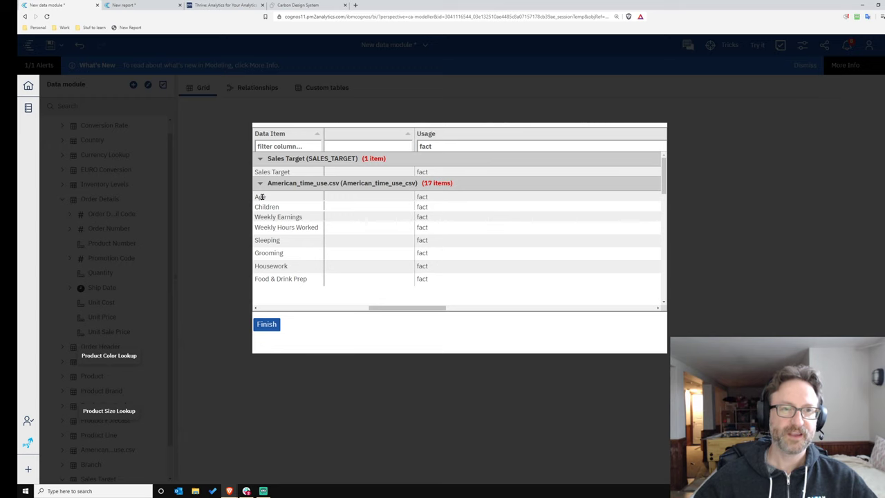
pyautogui.click(267, 324)
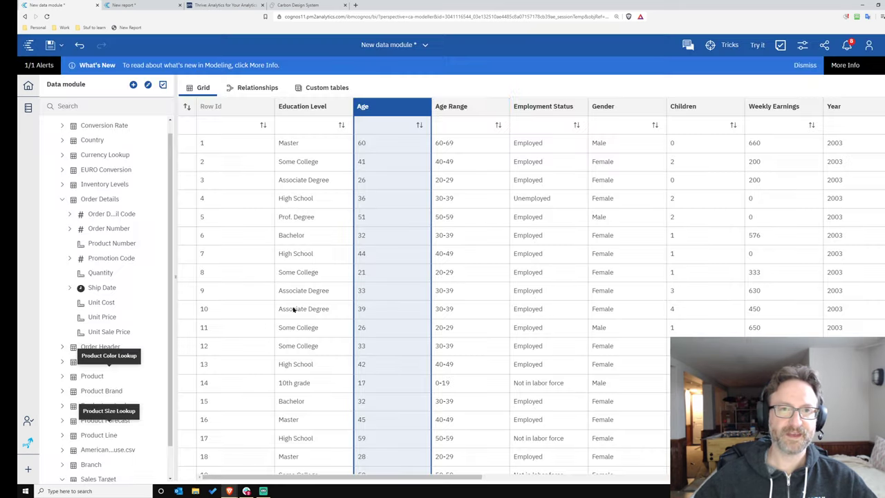
# - Check that Age has measure usage with Average aggregation, then close its properties and collapse Order Details
pyautogui.click(380, 118)
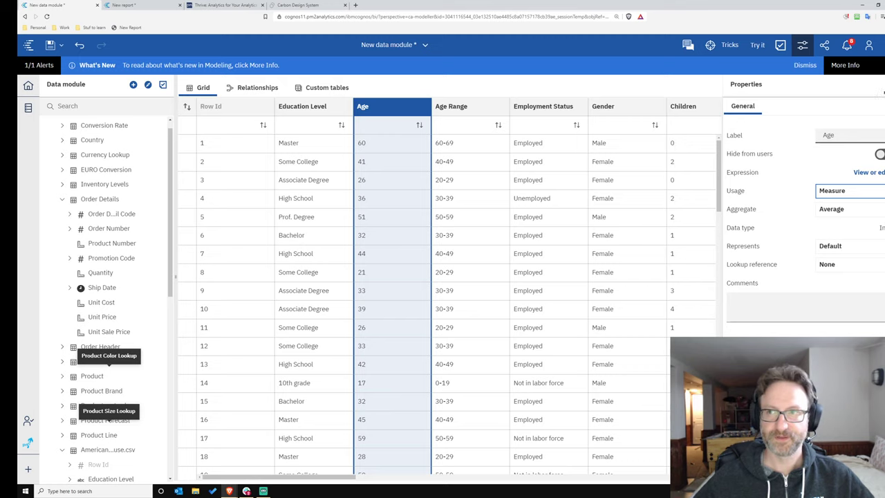
pyautogui.click(802, 45)
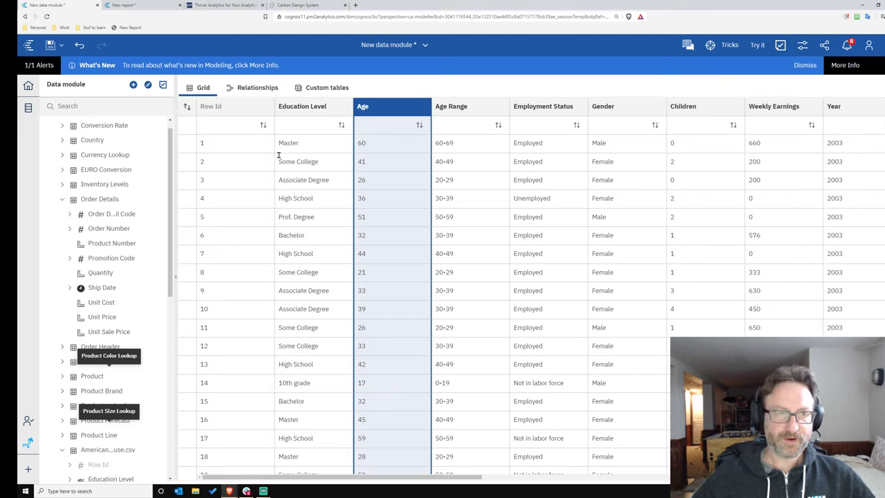
pyautogui.scroll(1, 169, 193)
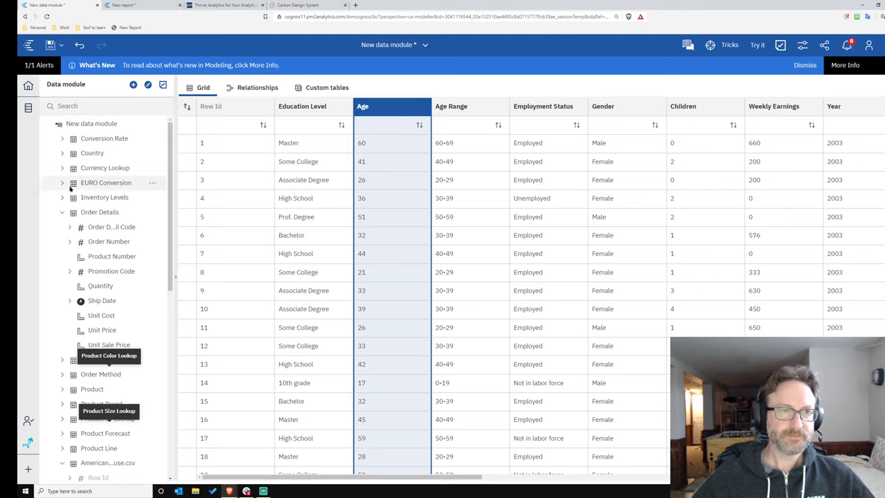
pyautogui.click(61, 214)
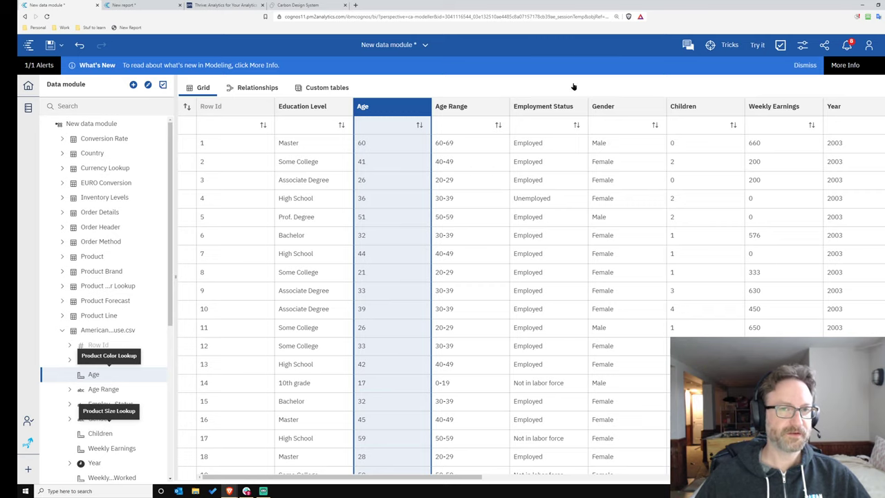
pyautogui.click(391, 45)
# - Go to the Welcome page, then switch back to 'New dashboard *' and restore the map into the layout
pyautogui.click(347, 69)
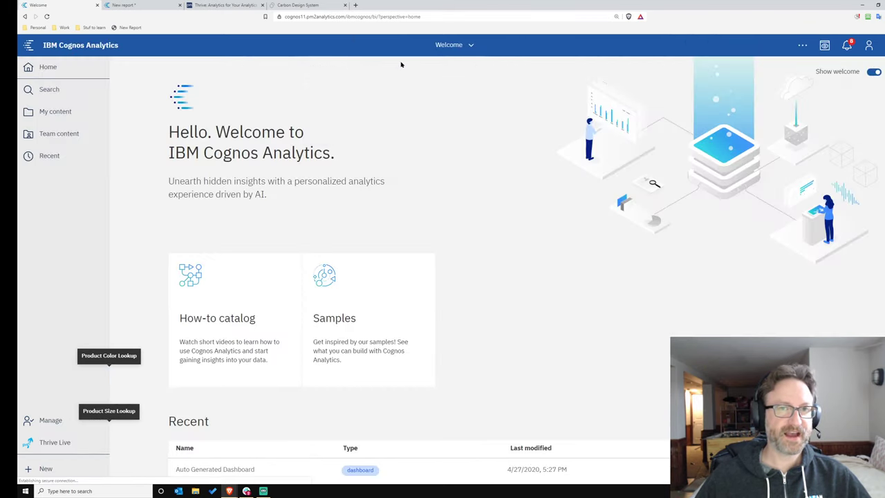
pyautogui.click(38, 468)
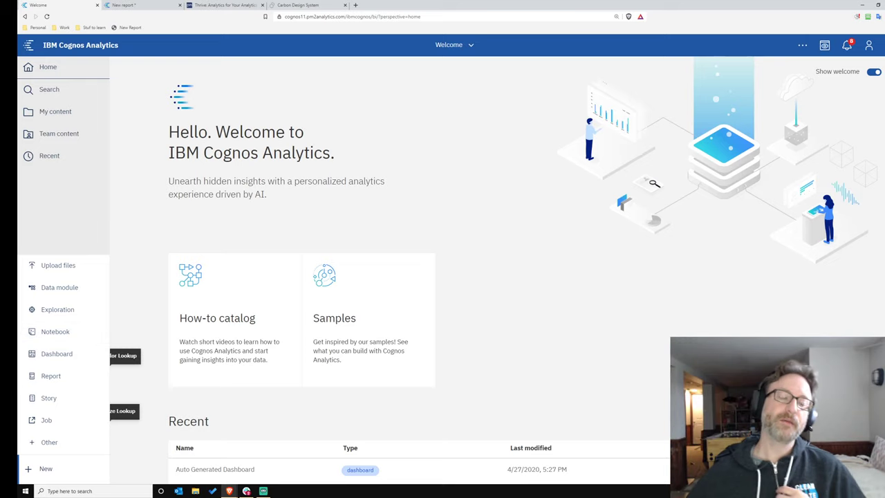
pyautogui.click(453, 45)
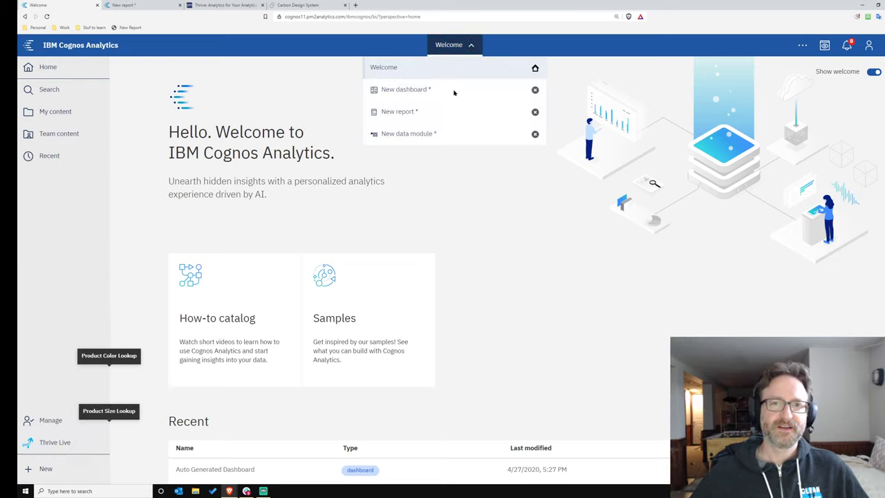
pyautogui.click(418, 97)
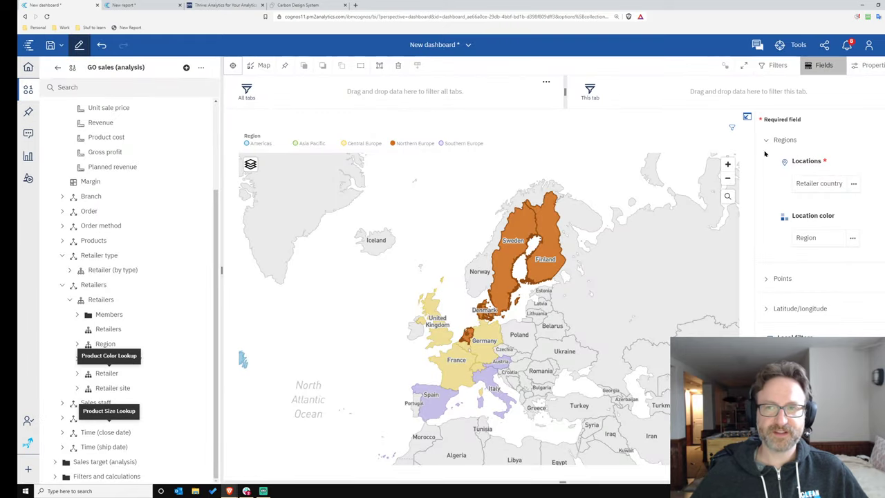
pyautogui.click(746, 118)
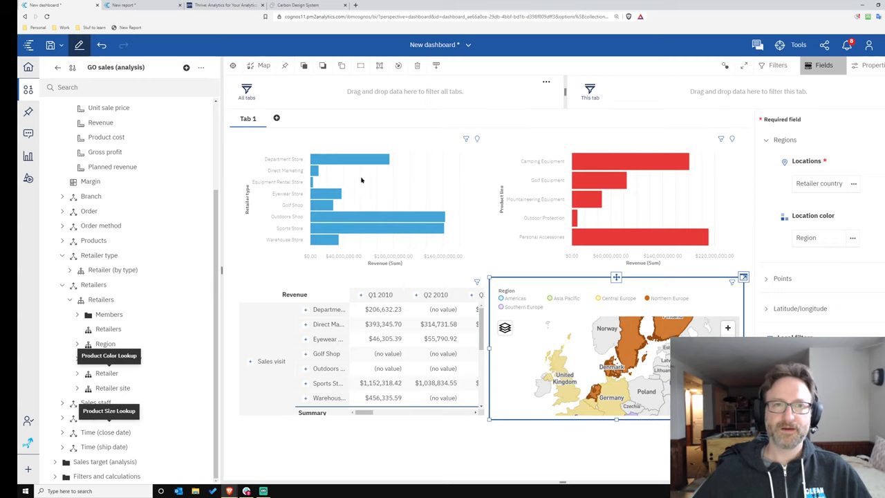
# - Add a blank Tab 2, collapse the Sales table and Sales (analysis) folder, and open the Assistant
pyautogui.click(290, 132)
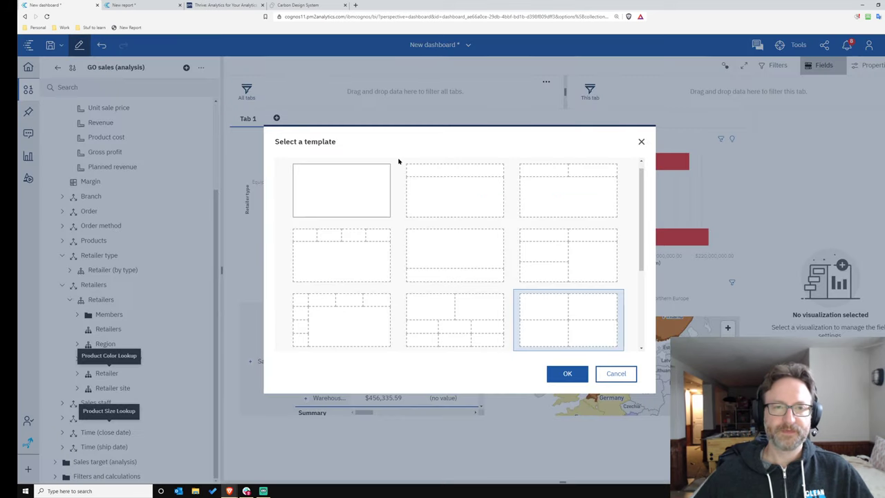
pyautogui.click(387, 170)
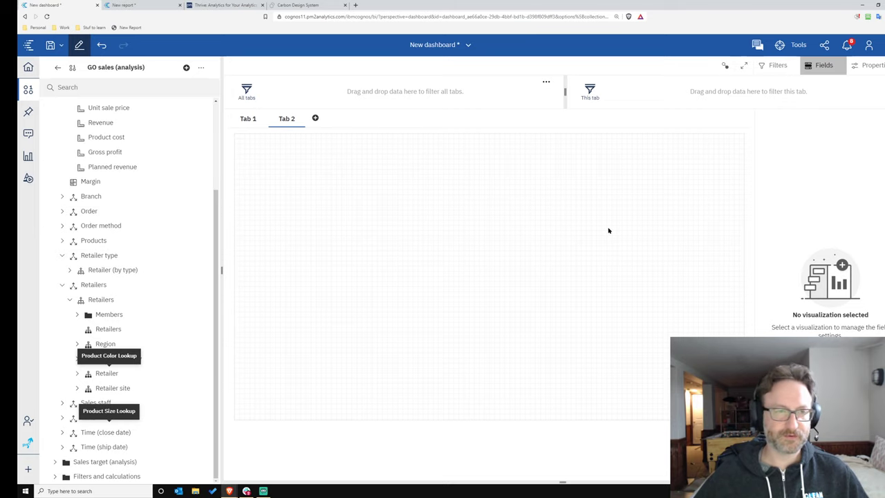
pyautogui.scroll(3, 215, 255)
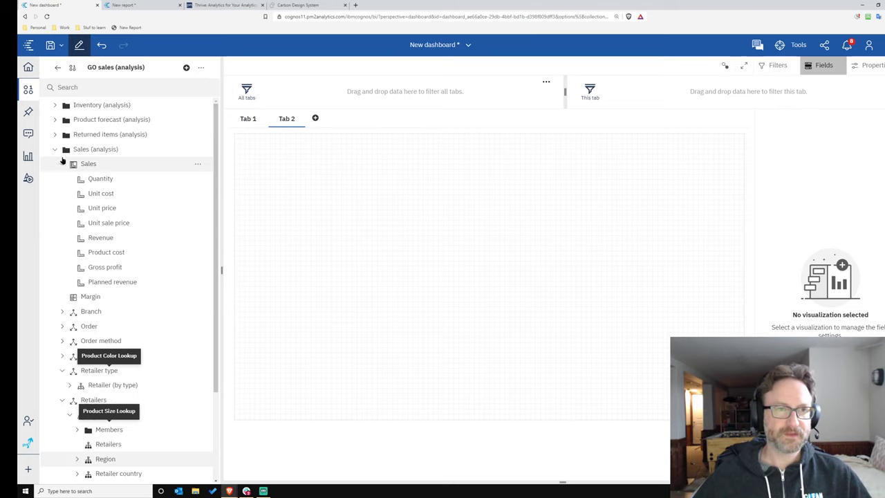
pyautogui.click(62, 163)
pyautogui.click(54, 150)
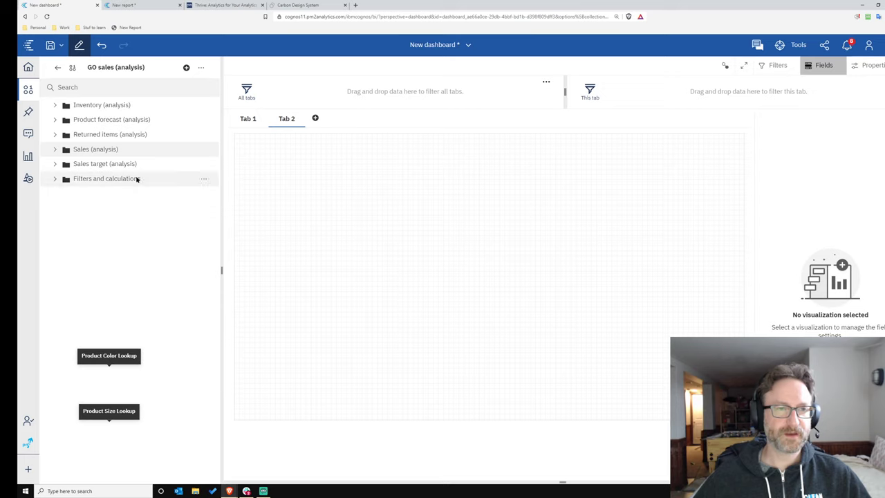
pyautogui.click(28, 134)
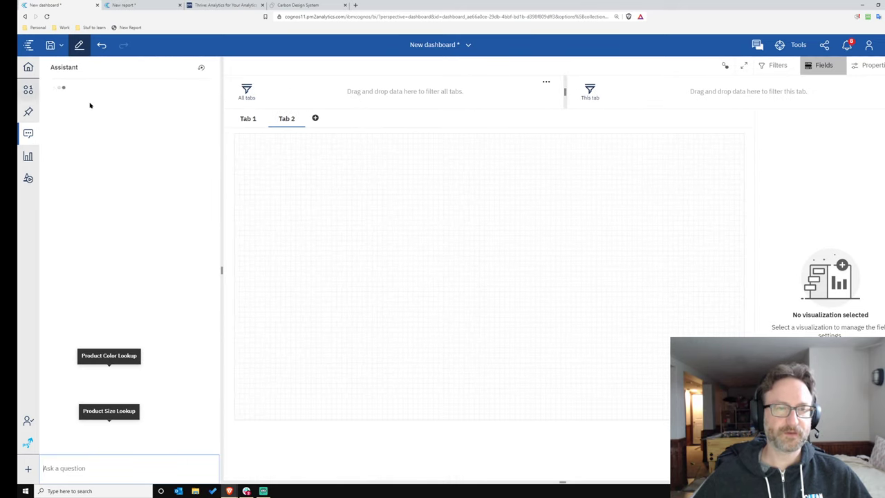
pyautogui.click(426, 45)
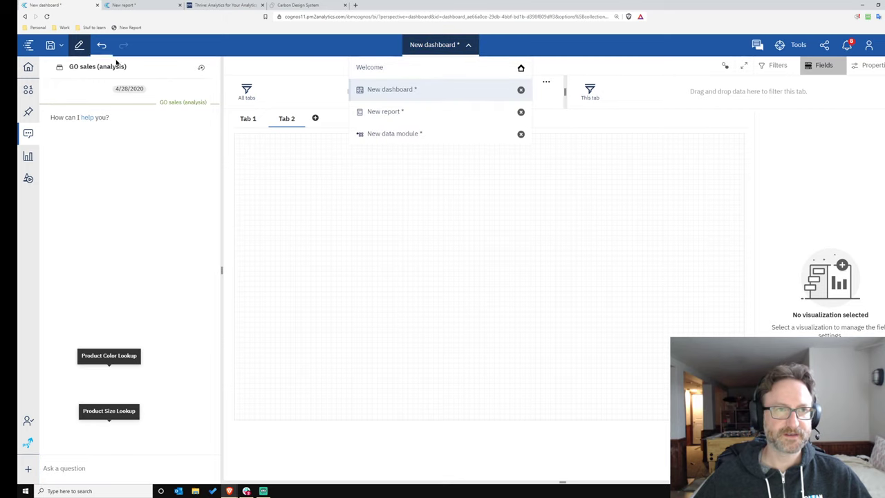
# - From the Welcome page, create a new dashboard from the blank Tabbed template
pyautogui.click(387, 66)
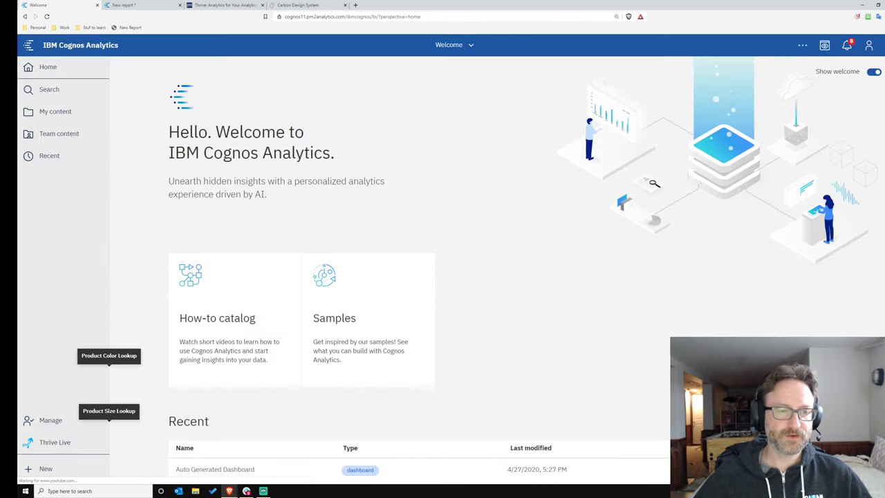
pyautogui.click(29, 468)
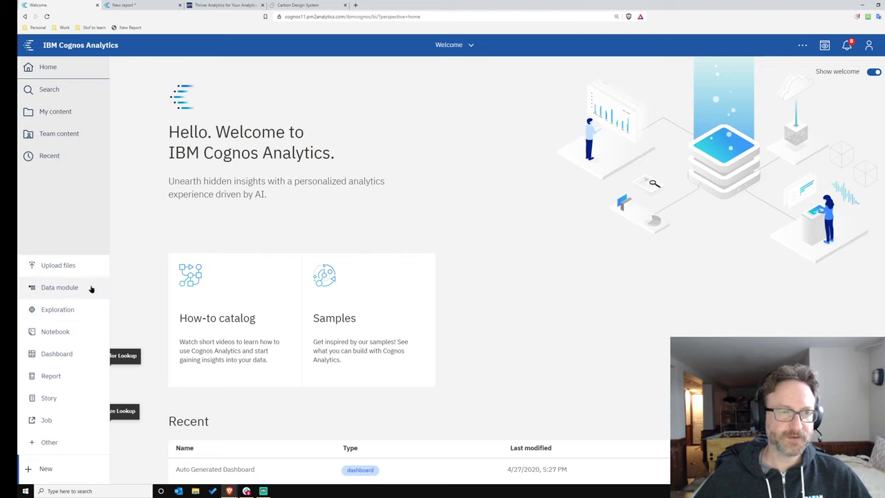
pyautogui.click(66, 353)
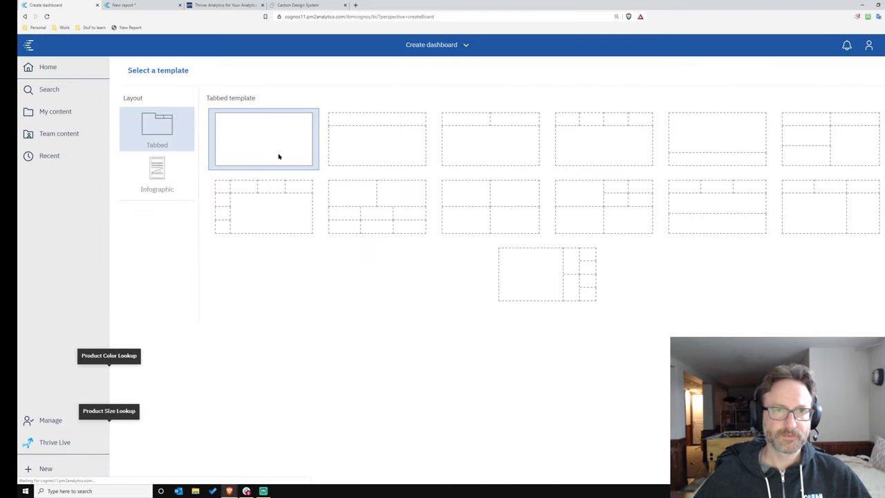
pyautogui.click(840, 470)
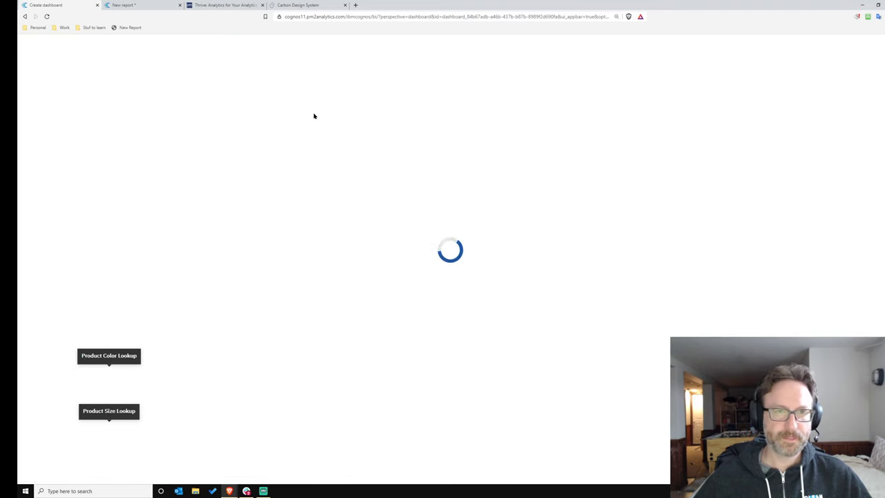
# - Add Samples > Models > GO sales (query) as the dashboard's data source
pyautogui.click(201, 67)
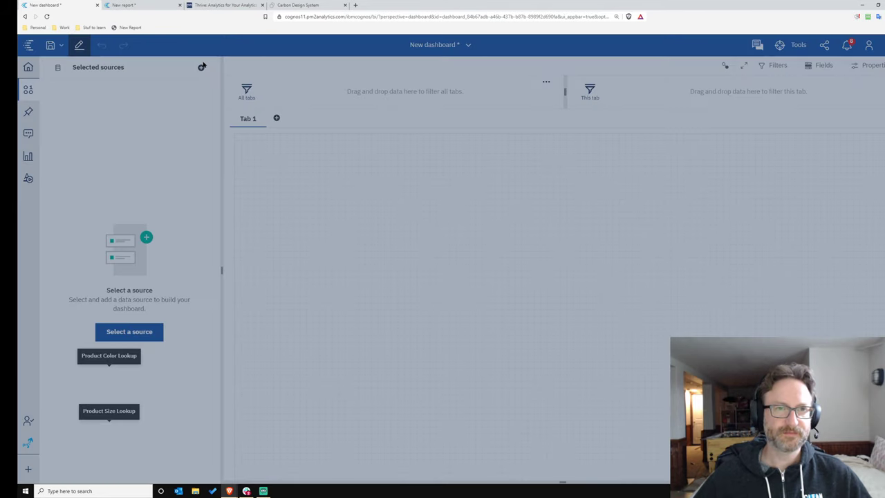
pyautogui.scroll(-6, 438, 273)
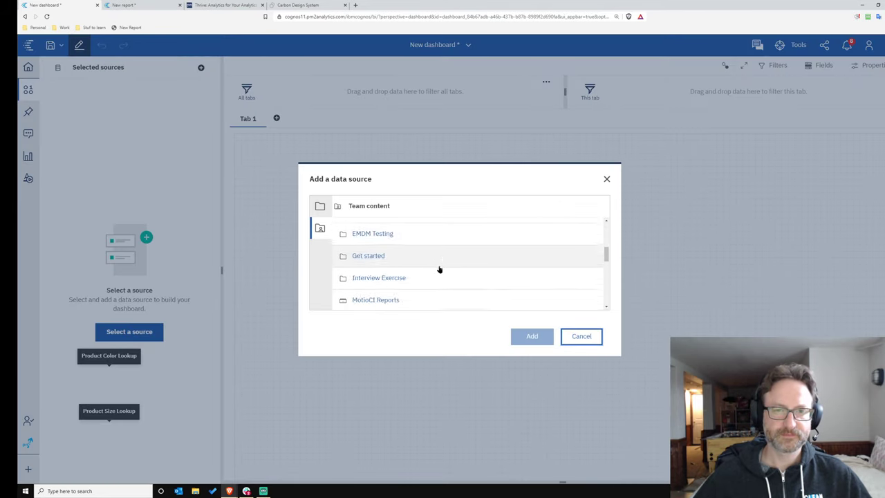
pyautogui.scroll(-1, 440, 262)
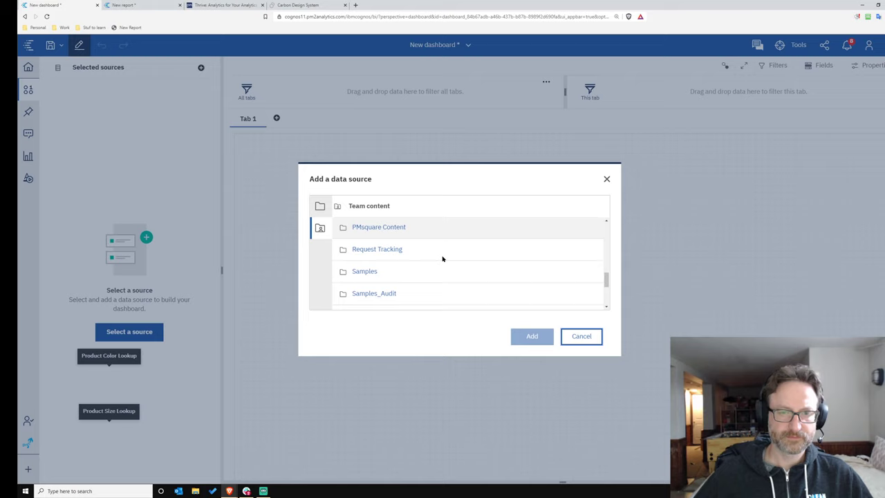
pyautogui.click(367, 271)
pyautogui.scroll(-6, 440, 253)
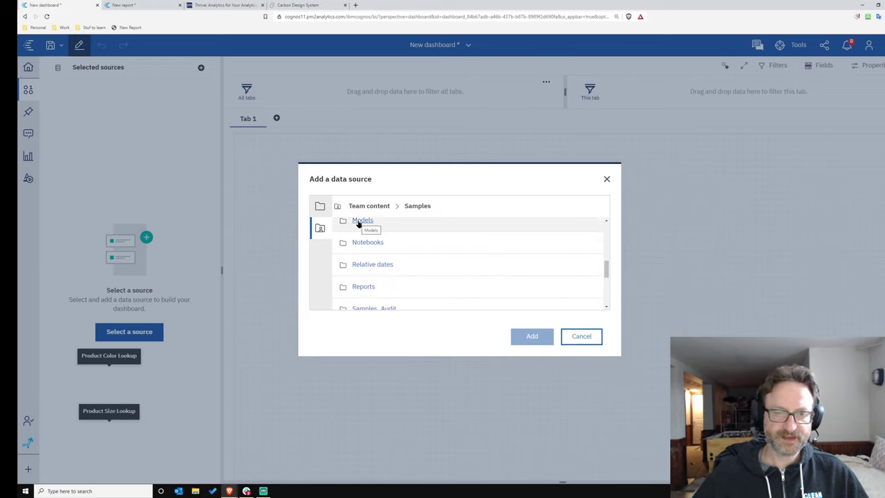
pyautogui.click(373, 221)
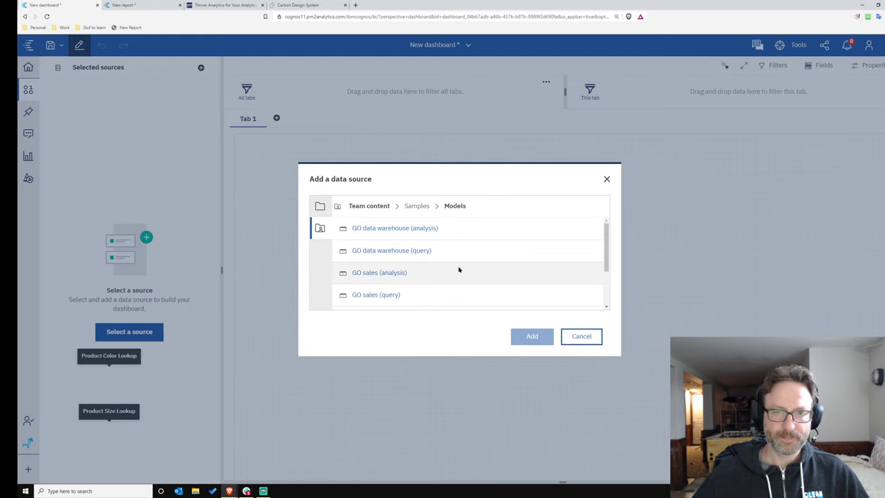
pyautogui.scroll(-1, 415, 255)
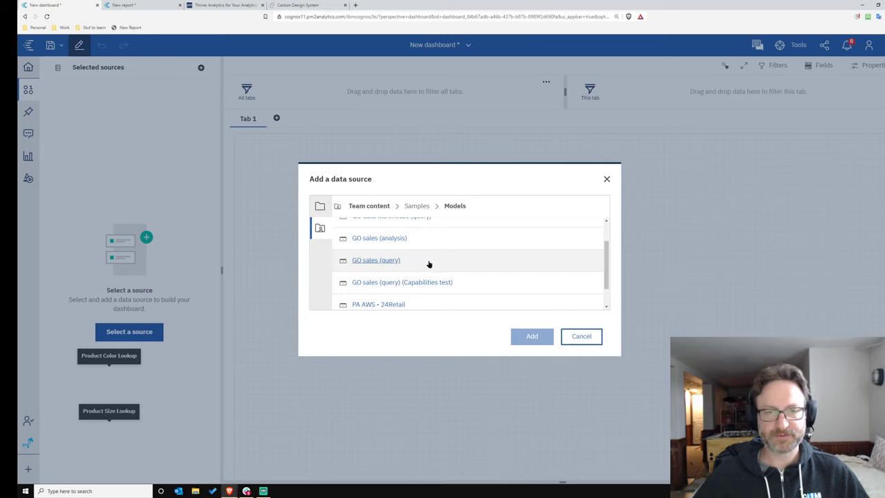
pyautogui.click(381, 265)
pyautogui.click(537, 343)
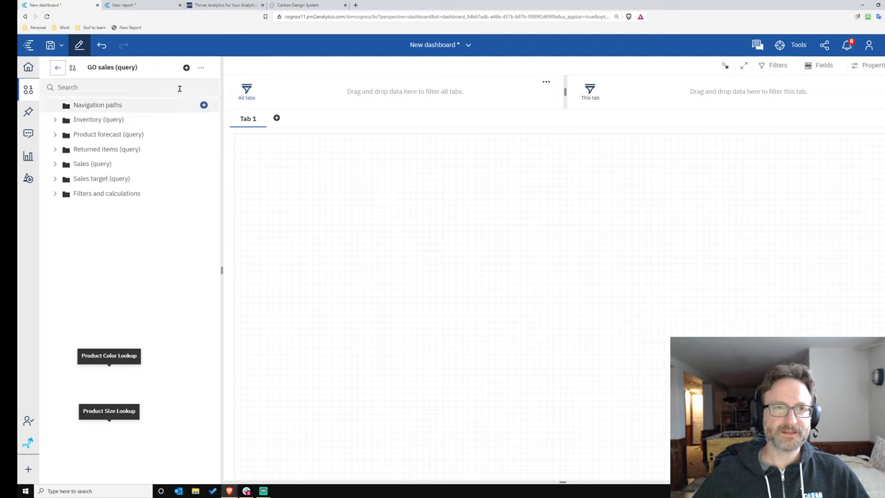
# - Start another new dashboard and browse to Samples > Data for its source
pyautogui.click(28, 468)
pyautogui.click(66, 354)
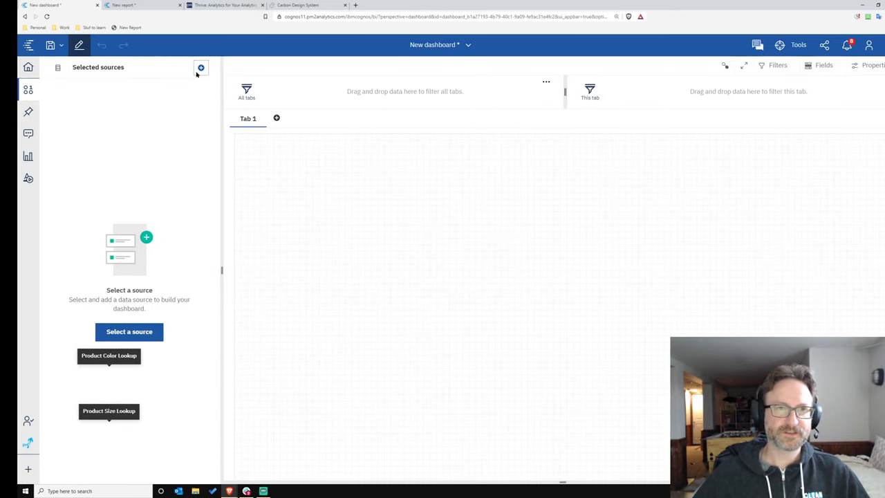
pyautogui.click(200, 67)
pyautogui.scroll(-6, 438, 248)
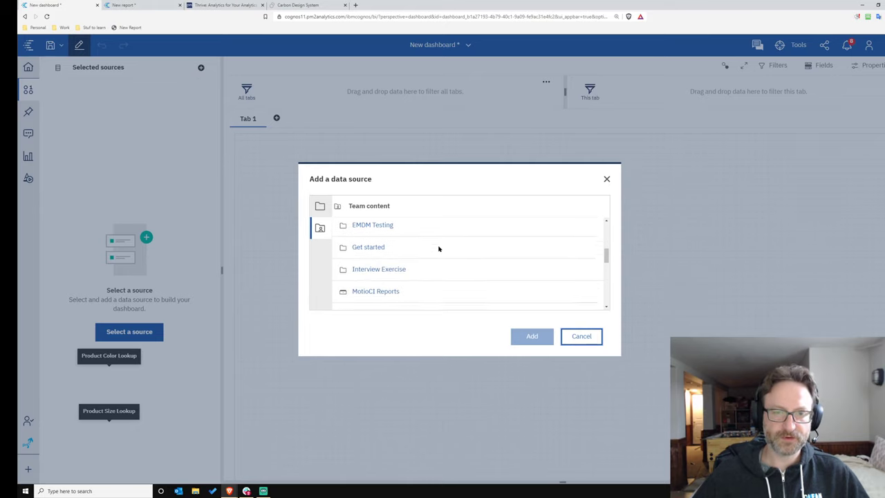
pyautogui.scroll(-3, 441, 249)
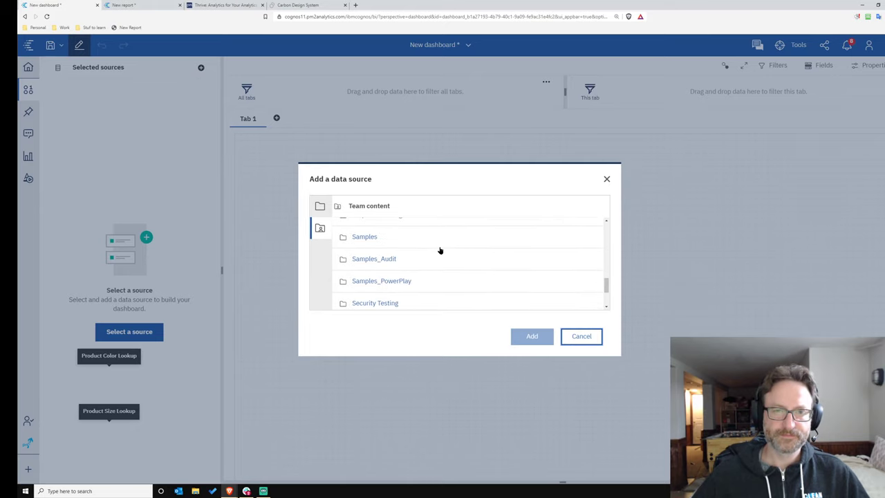
pyautogui.click(367, 240)
pyautogui.scroll(-2, 408, 253)
pyautogui.click(364, 248)
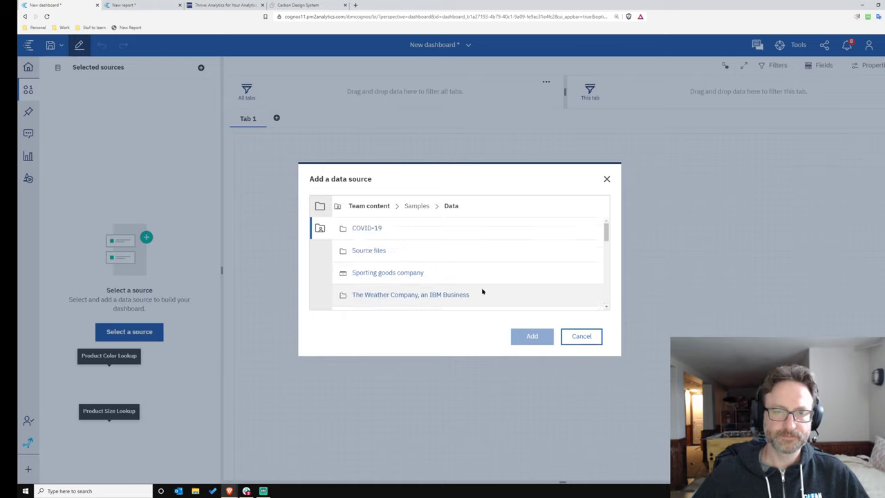
pyautogui.scroll(-1, 479, 275)
pyautogui.scroll(-5, 478, 274)
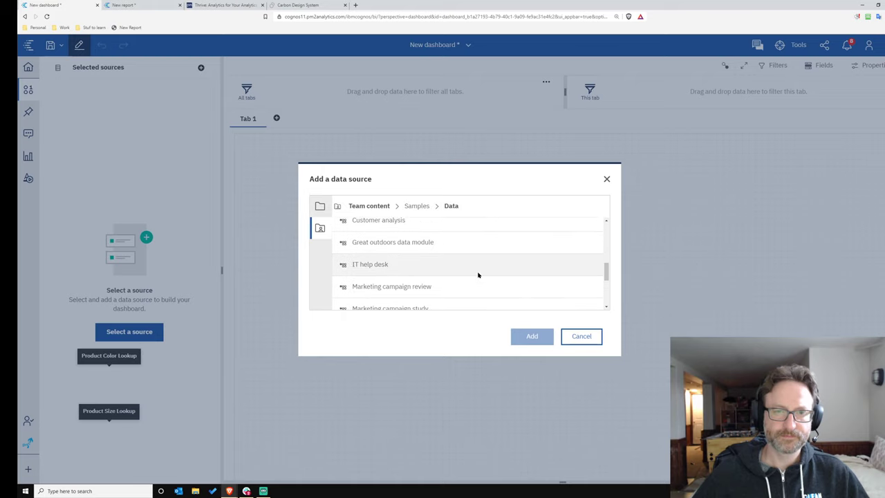
# - Add the Great outdoors data module as the source, then reload the browser page
pyautogui.click(423, 247)
pyautogui.click(532, 336)
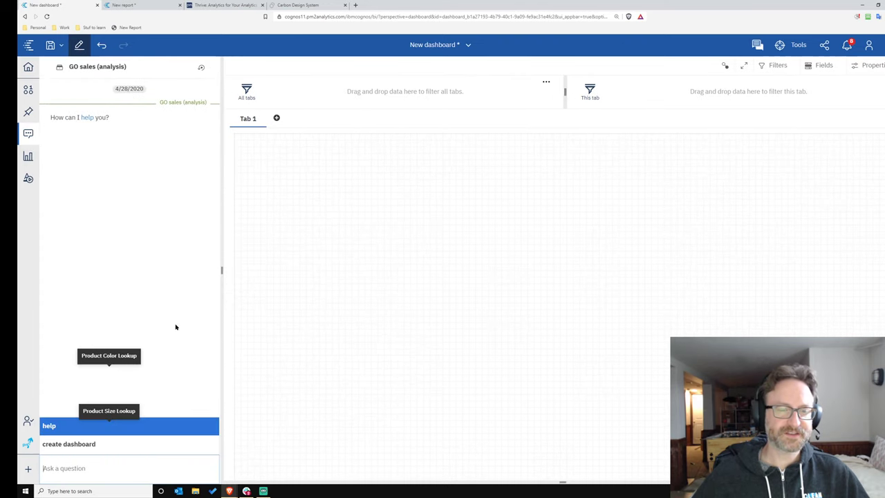
pyautogui.rightClick(67, 4)
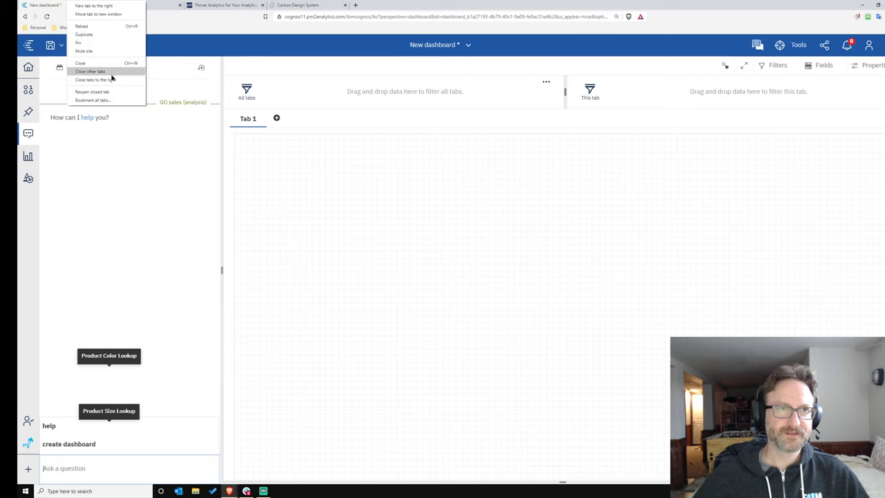
pyautogui.click(107, 26)
# - Confirm the reload, leave the unsaved report, and dismiss the error message
pyautogui.click(492, 56)
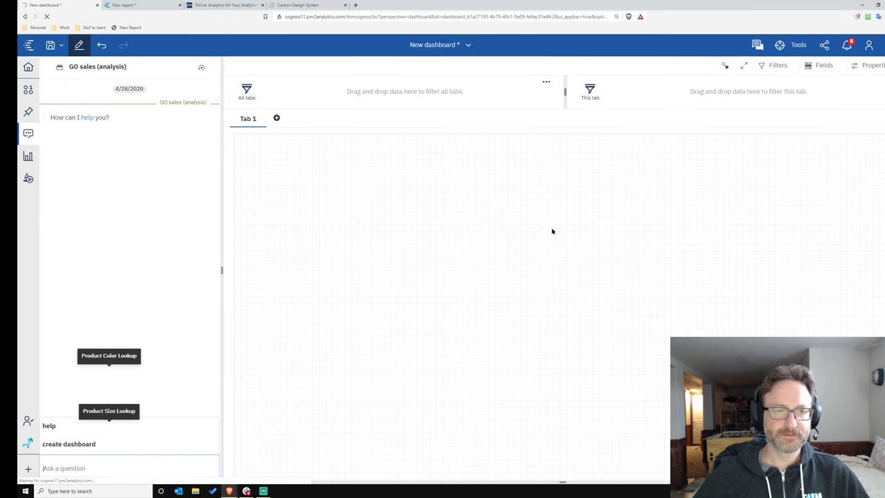
pyautogui.click(492, 55)
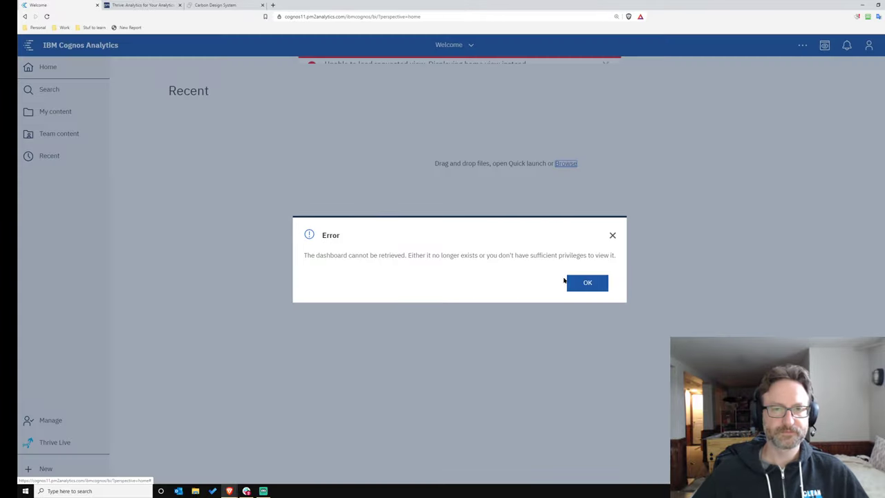
pyautogui.click(586, 281)
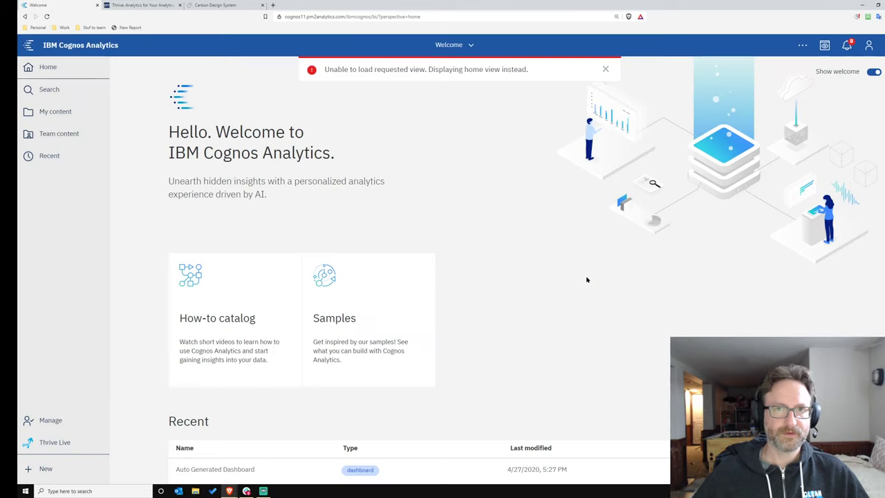
pyautogui.click(606, 69)
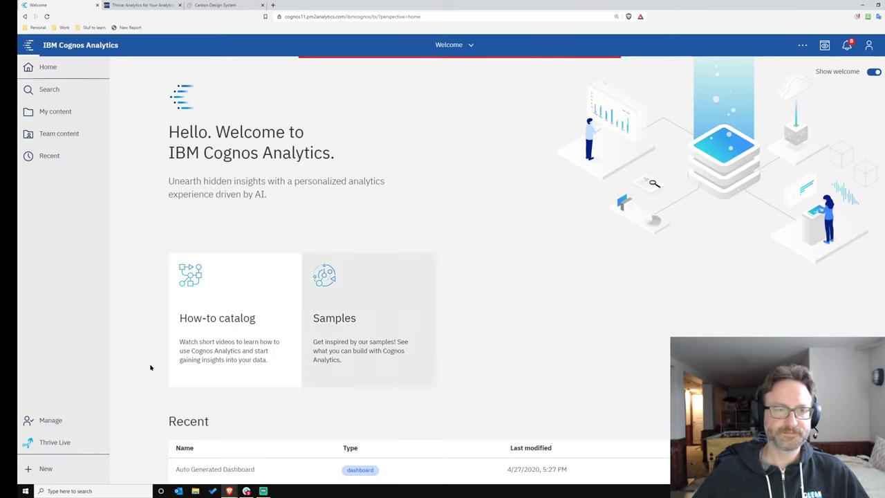
# - Create a new dashboard from the blank Tabbed template
pyautogui.click(46, 468)
pyautogui.click(59, 353)
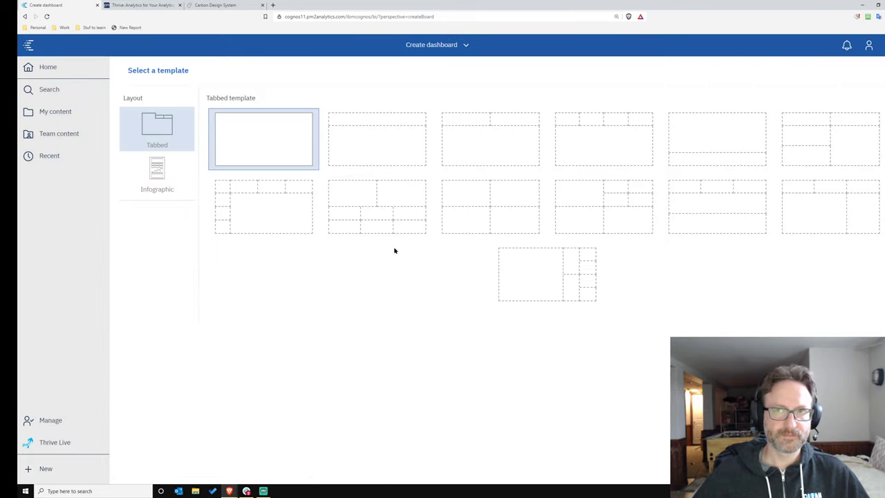
pyautogui.click(851, 472)
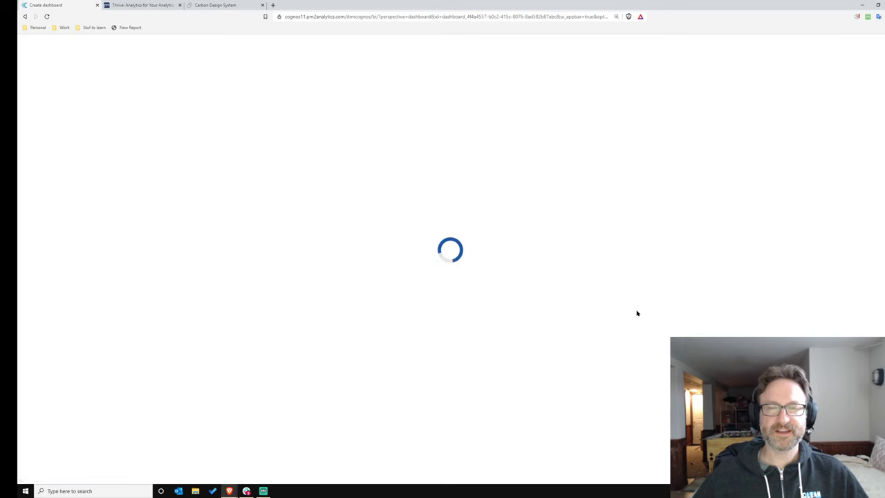
# - Start adding a data source and browse to Team content > Samples > Data
pyautogui.click(201, 67)
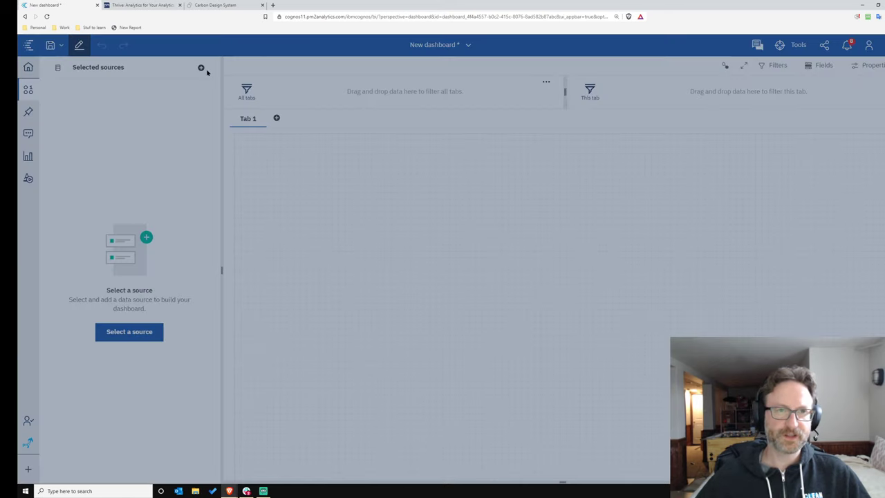
pyautogui.scroll(-6, 420, 240)
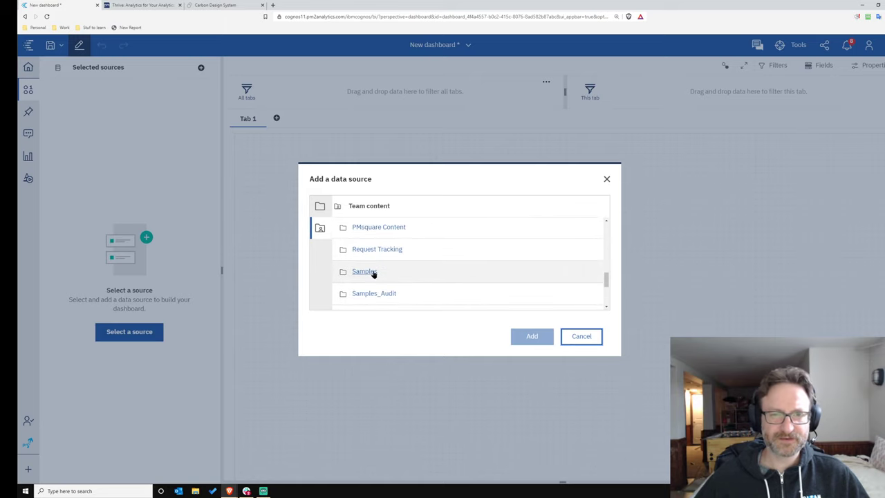
pyautogui.click(375, 272)
pyautogui.scroll(-3, 466, 241)
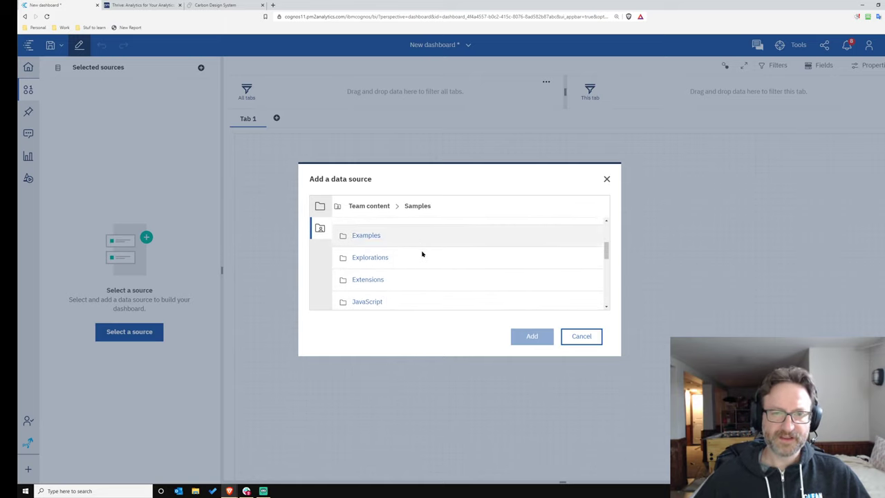
pyautogui.scroll(-3, 420, 253)
pyautogui.scroll(1, 387, 256)
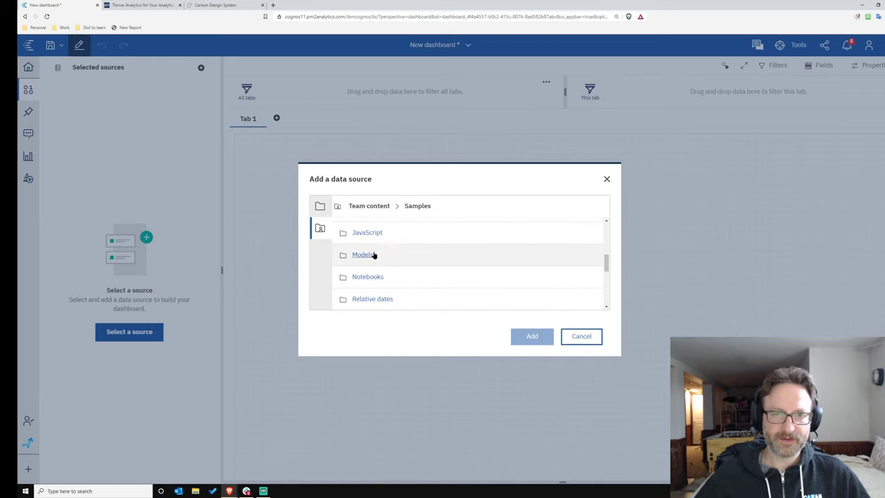
pyautogui.scroll(4, 432, 266)
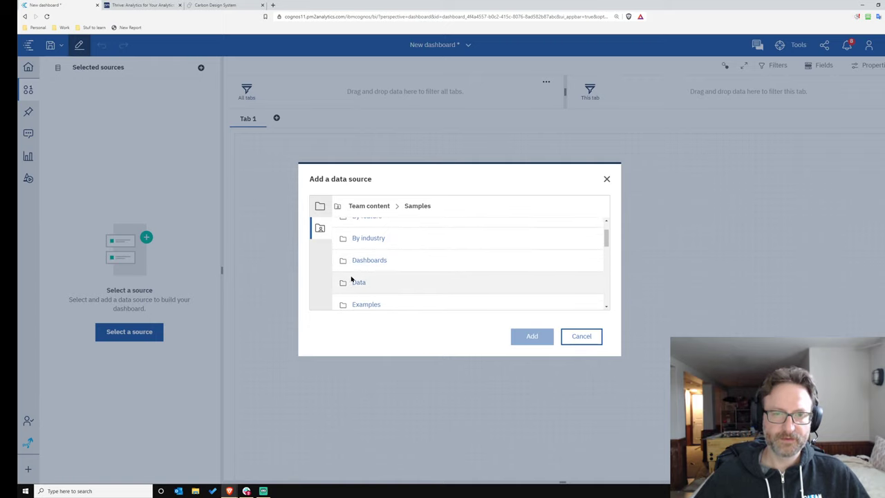
pyautogui.click(357, 281)
# - Add the Great outdoors data module, then enter 'show revenue by year' in the Assistant
pyautogui.scroll(-5, 414, 257)
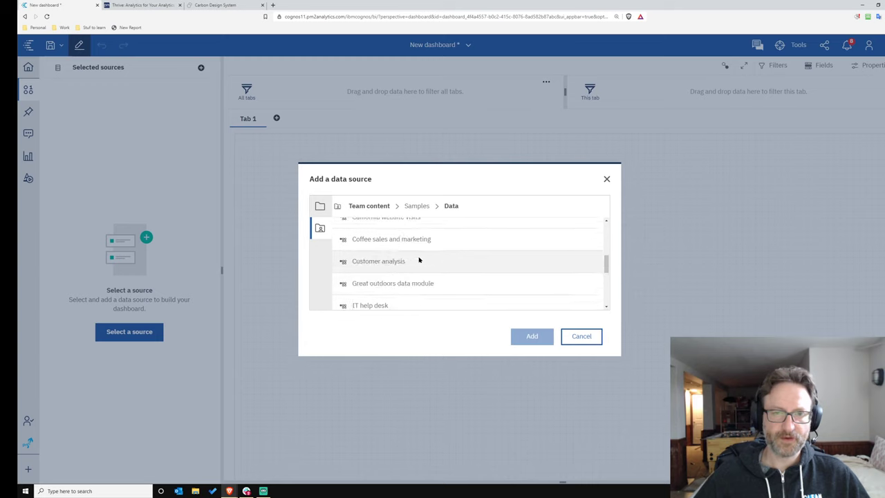
pyautogui.click(411, 277)
pyautogui.click(529, 336)
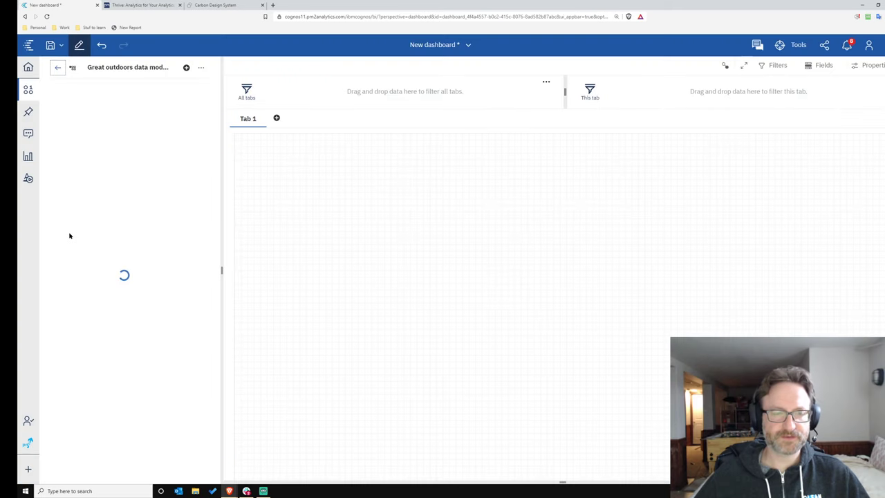
pyautogui.click(28, 133)
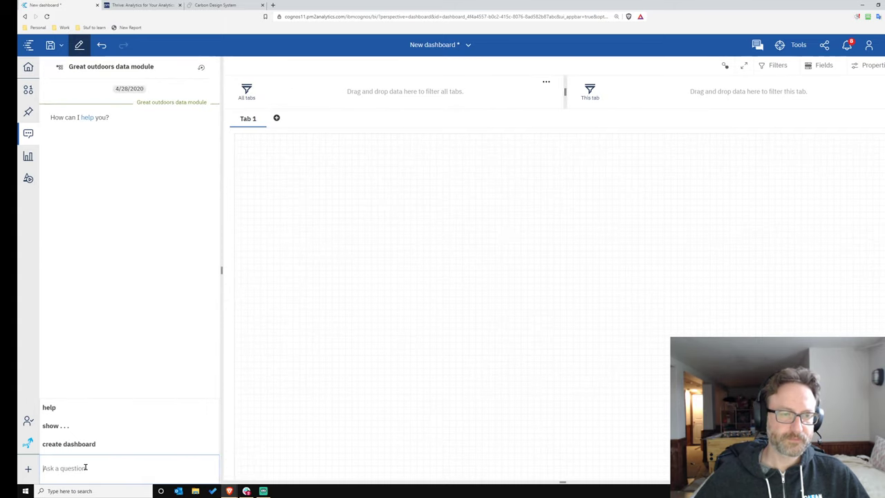
pyautogui.write('show')
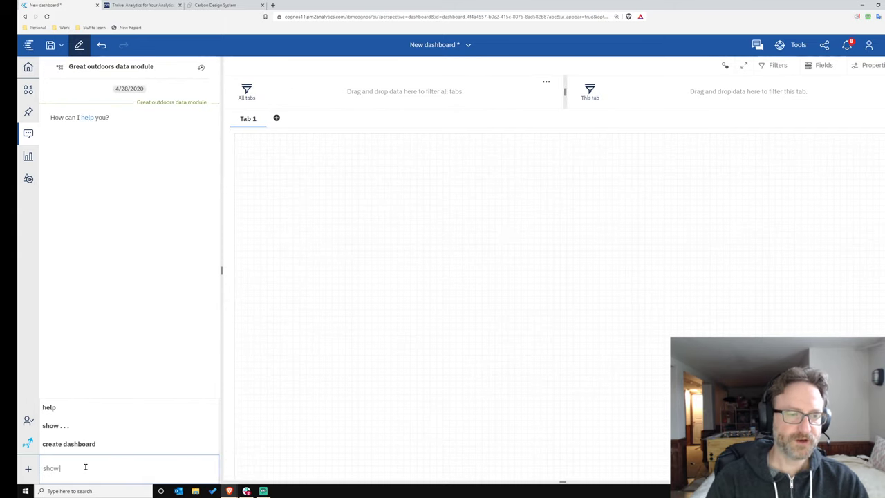
pyautogui.write(' revenue by yea')
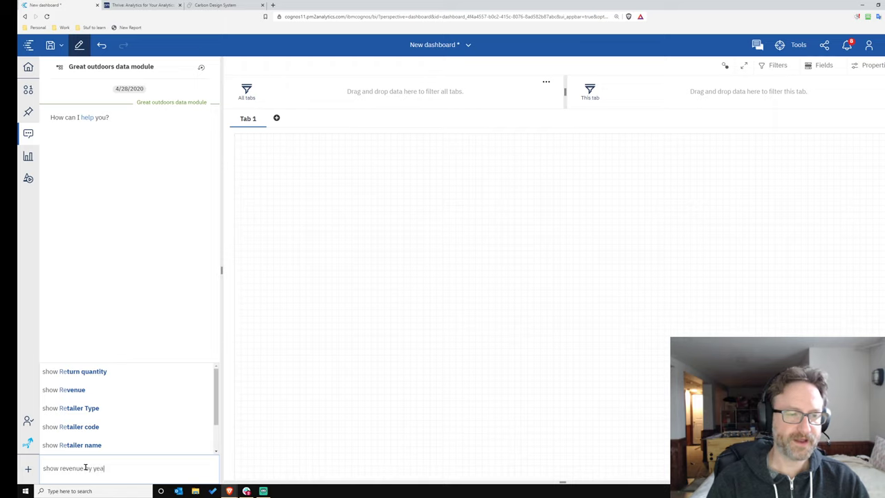
pyautogui.write('r')
# - Submit 'show revenue by year' and place the Revenue by Year chart, widened, on the canvas
pyautogui.press('Return')
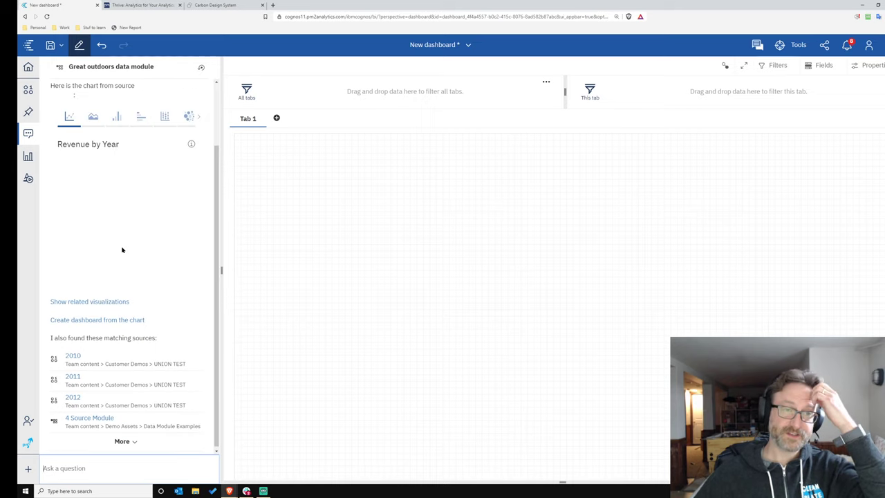
pyautogui.scroll(1, 165, 191)
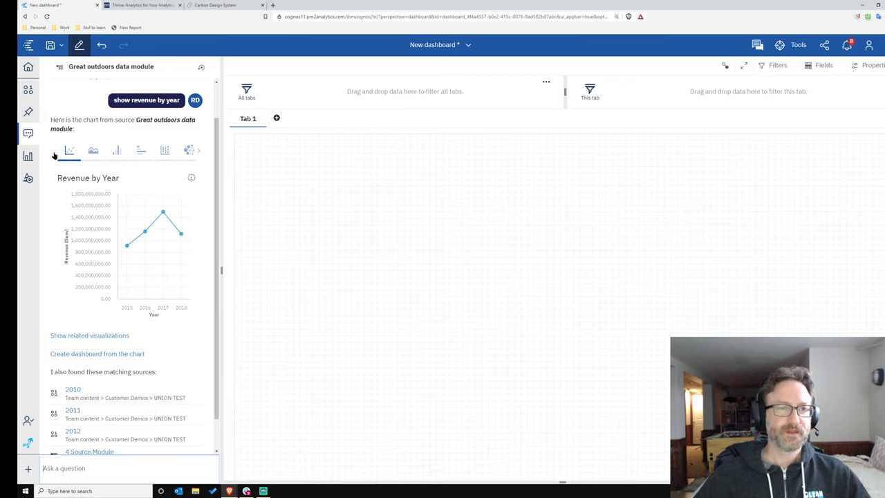
pyautogui.moveTo(137, 236); pyautogui.dragTo(336, 164)
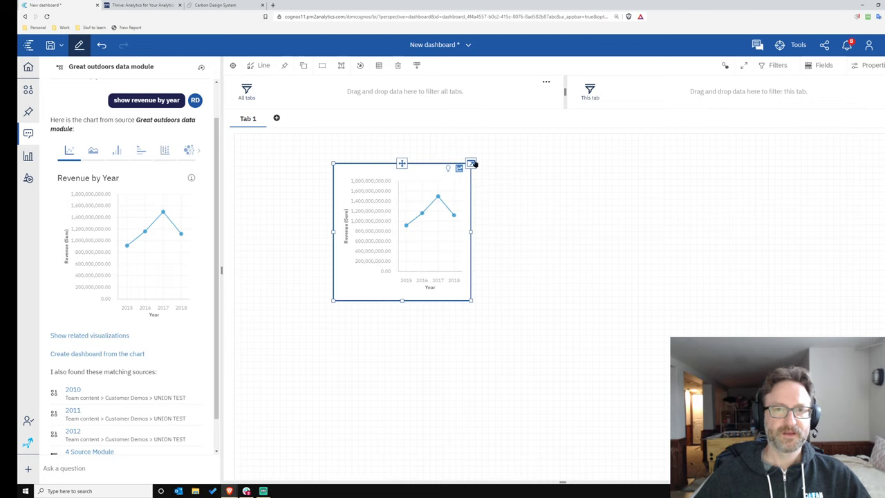
pyautogui.moveTo(470, 231); pyautogui.dragTo(684, 231)
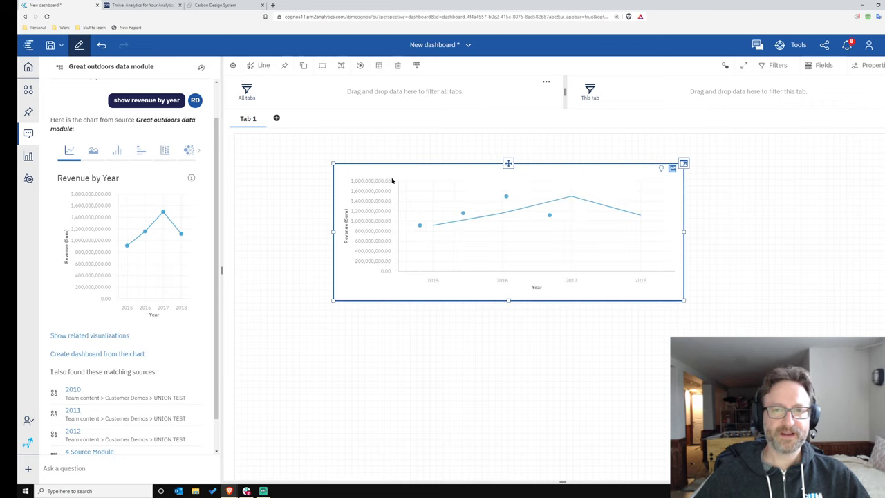
# - Change the Revenue by Year line chart to an area chart and begin saving
pyautogui.click(255, 65)
pyautogui.click(312, 143)
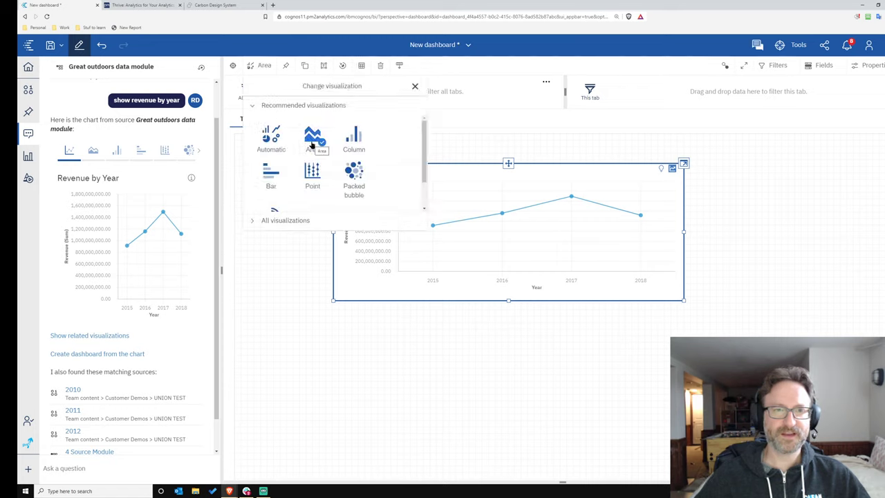
pyautogui.click(544, 136)
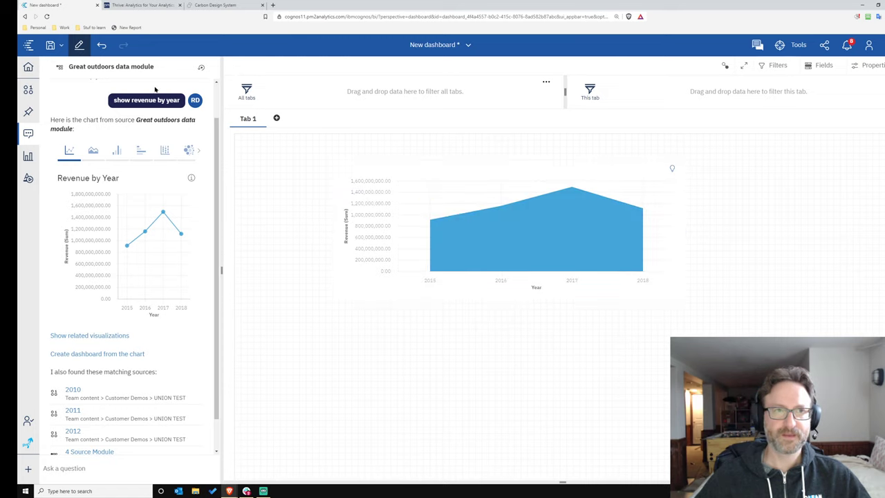
pyautogui.click(49, 45)
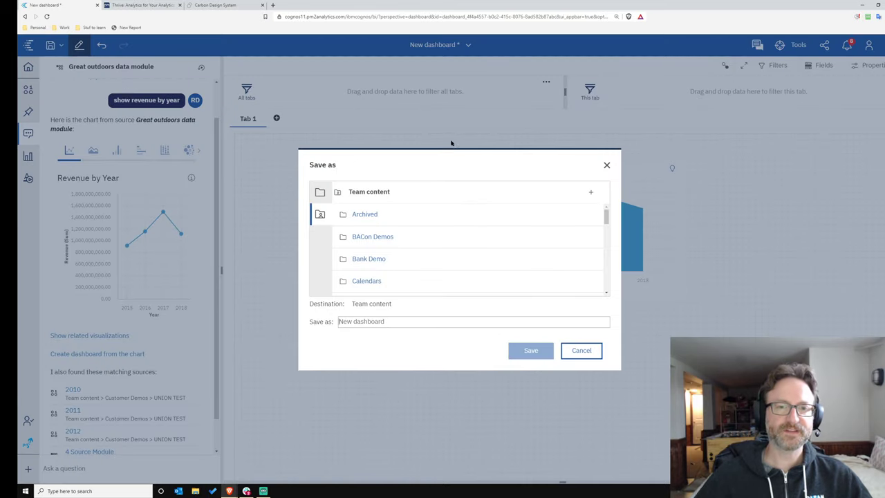
# - Save the dashboard in My content under the name 'Area chart'
pyautogui.click(320, 192)
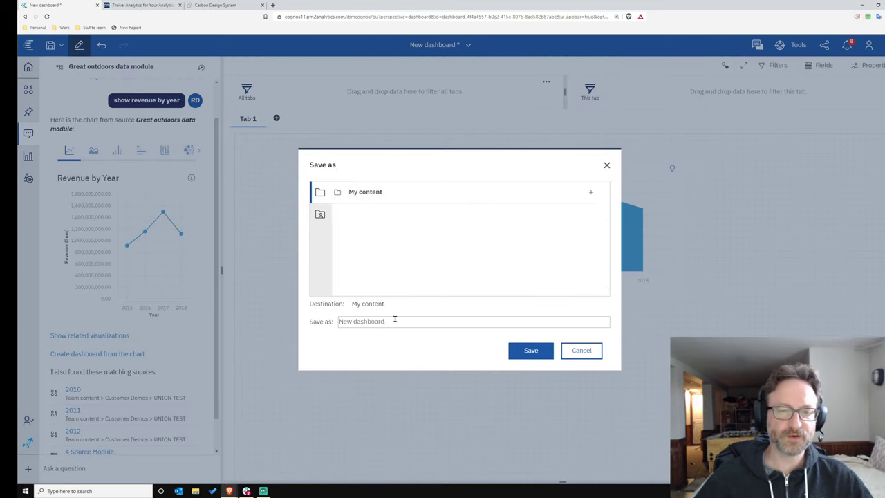
pyautogui.moveTo(414, 319); pyautogui.dragTo(353, 336)
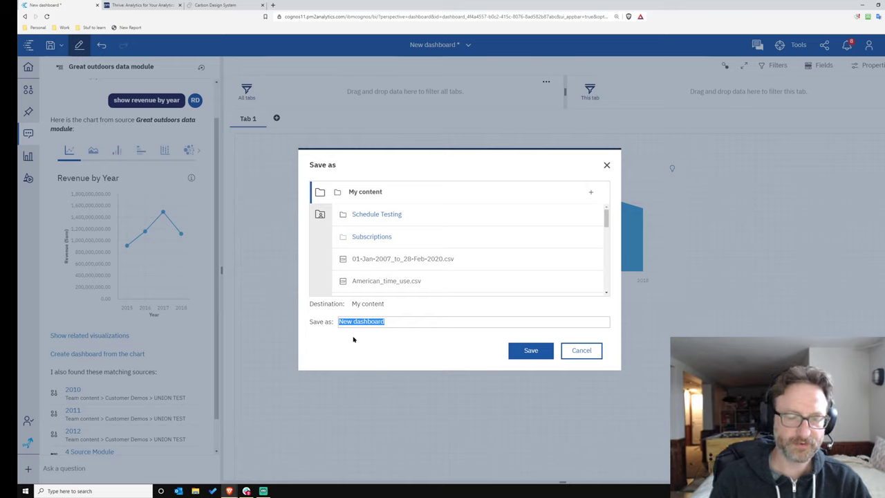
pyautogui.write('Area chart')
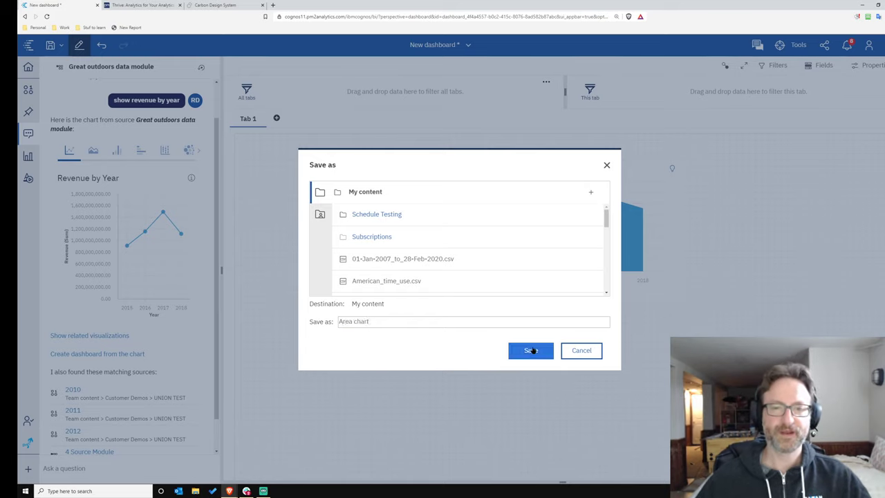
pyautogui.click(529, 351)
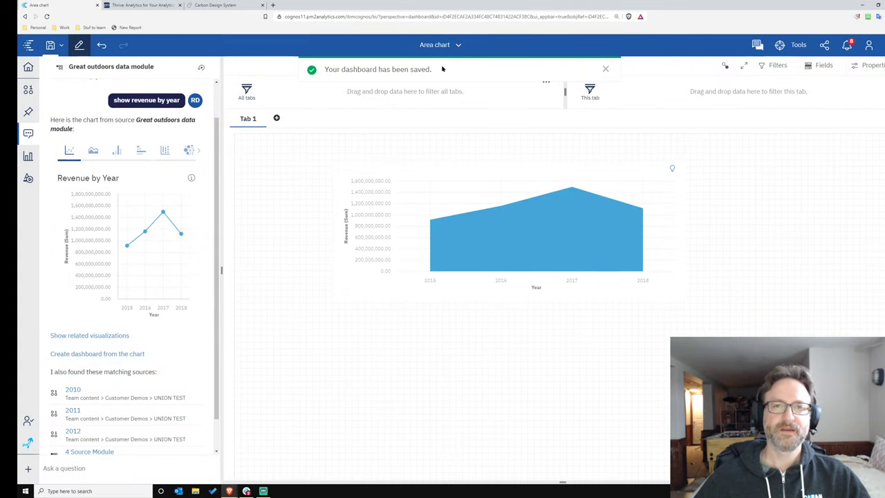
# - Close the Area chart dashboard and bring up the New content options again
pyautogui.click(438, 45)
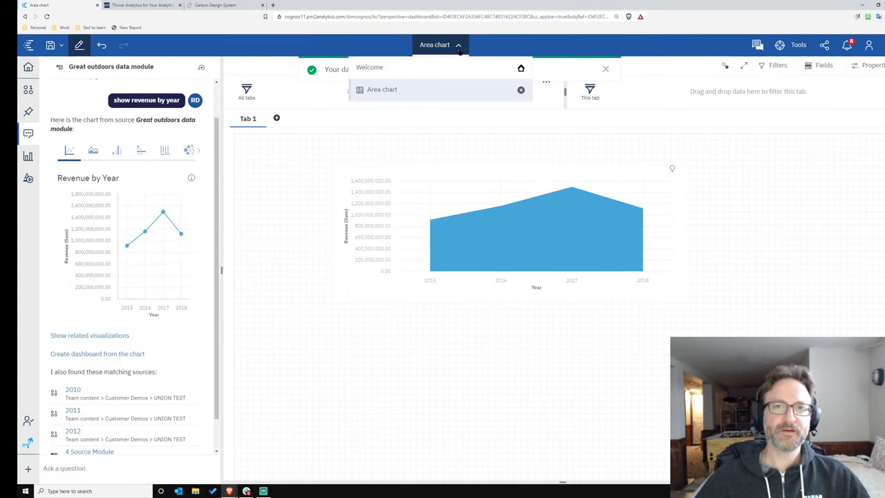
pyautogui.click(520, 91)
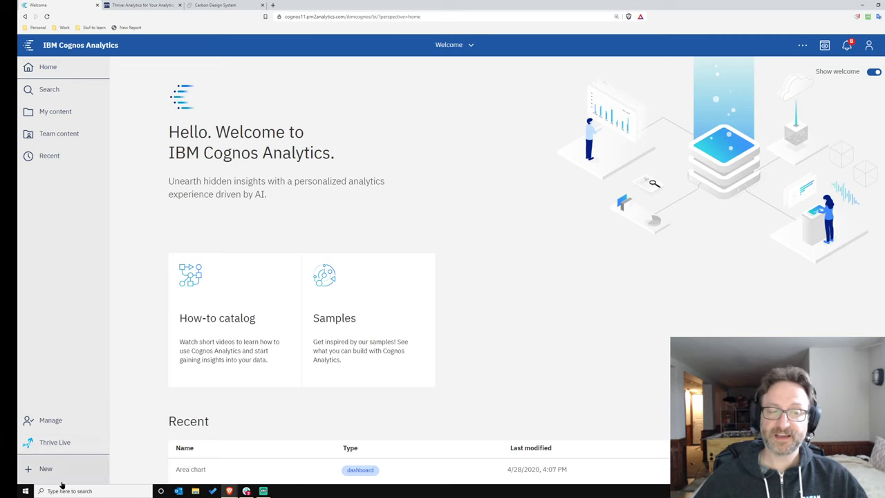
pyautogui.click(62, 477)
pyautogui.click(59, 288)
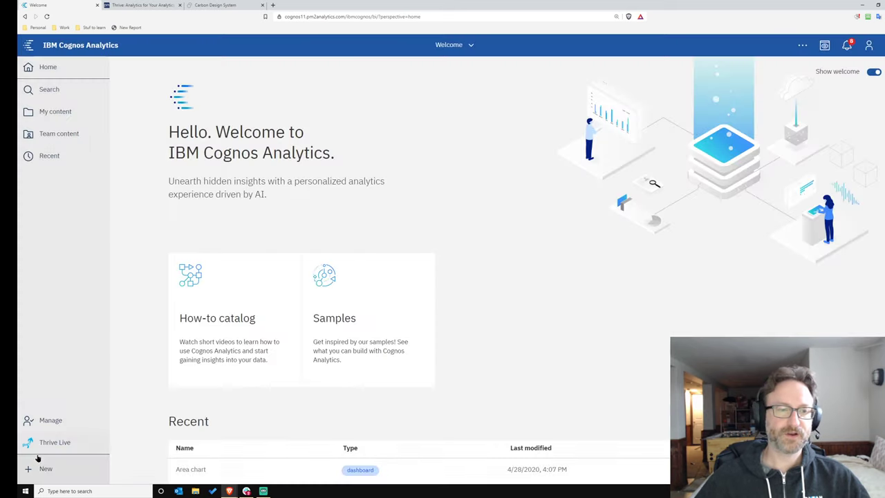
pyautogui.click(38, 467)
# - Create a new dashboard from the default template
pyautogui.click(58, 354)
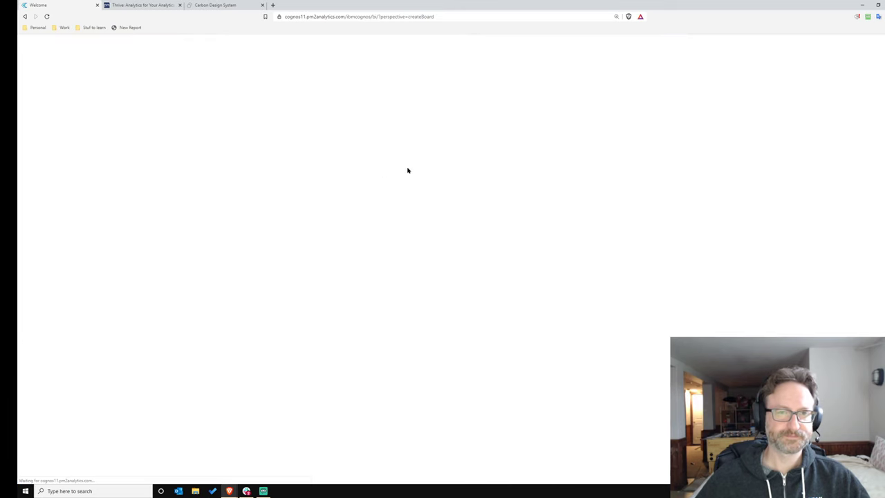
pyautogui.click(843, 470)
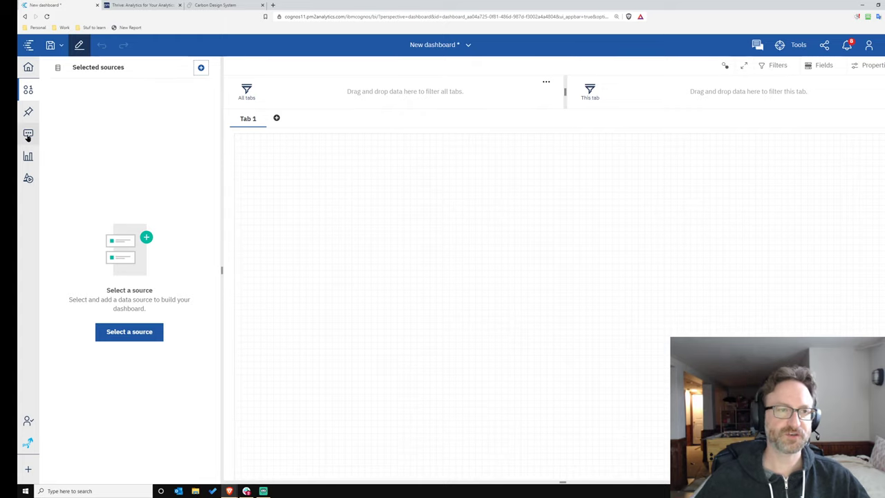
pyautogui.click(28, 157)
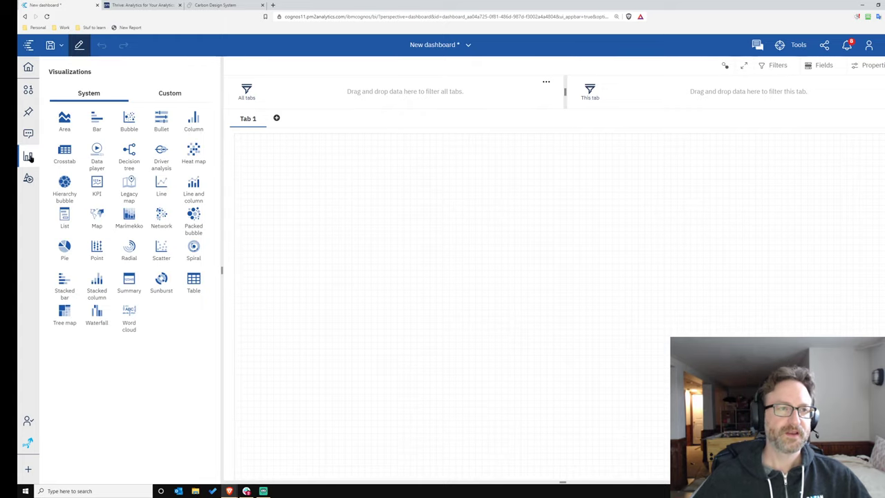
pyautogui.click(29, 100)
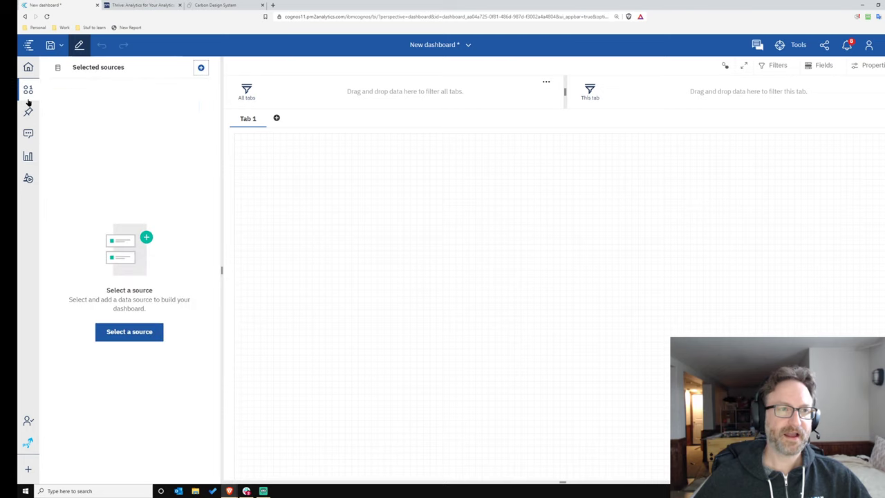
# - Open Add a data source for the new dashboard and browse Team content
pyautogui.click(124, 331)
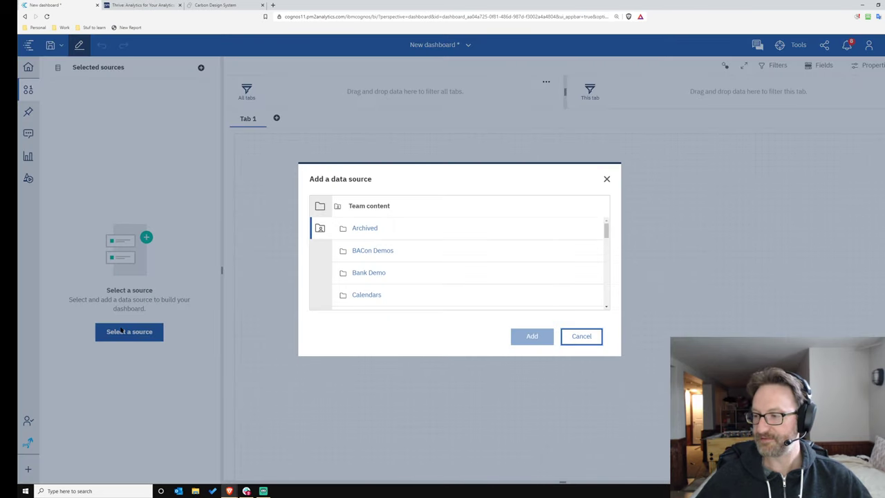
pyautogui.scroll(-3, 429, 252)
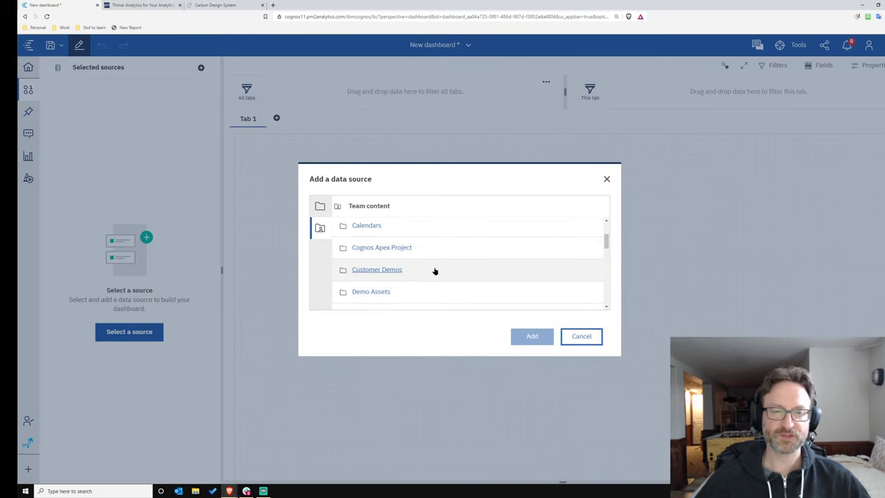
pyautogui.scroll(-3, 435, 268)
pyautogui.scroll(-3, 428, 259)
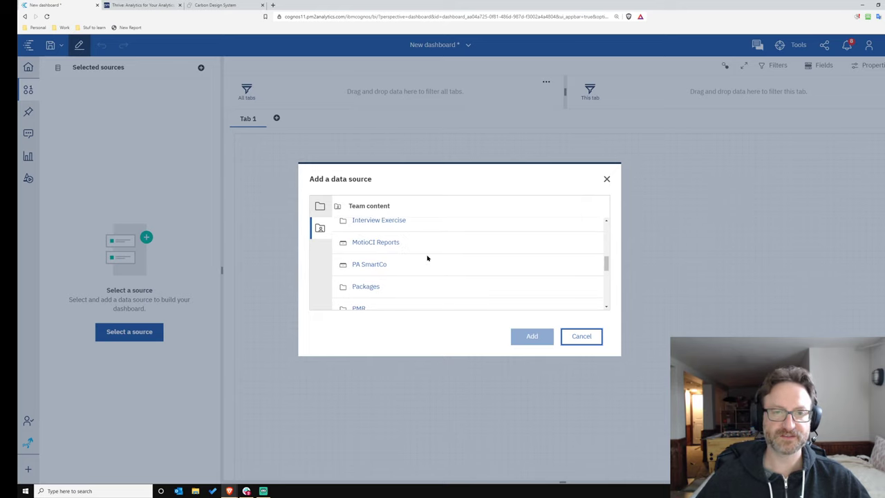
pyautogui.scroll(1, 424, 276)
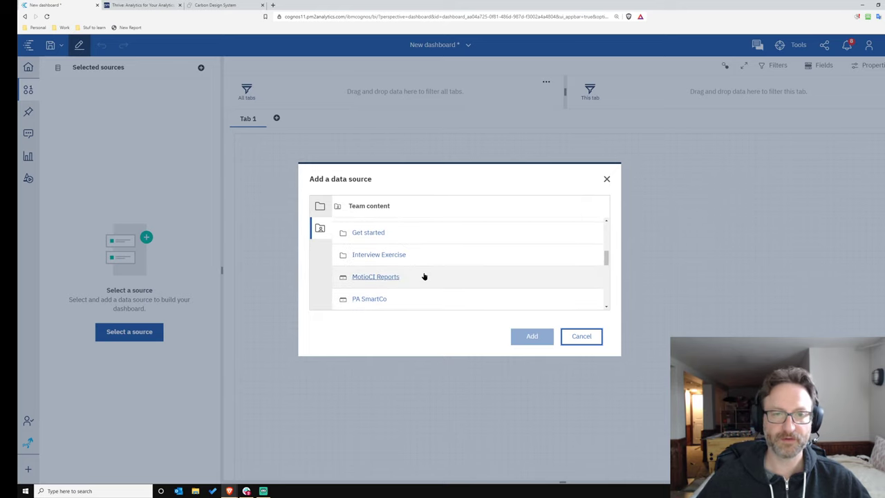
pyautogui.scroll(-6, 425, 276)
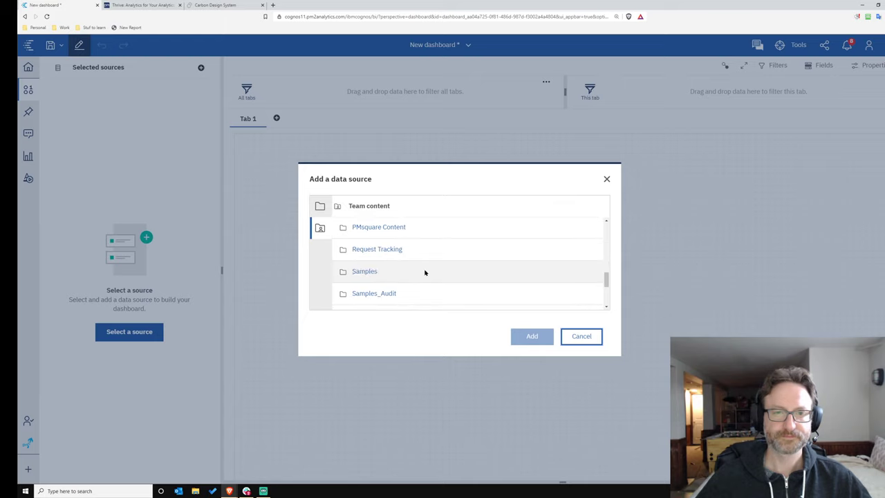
# - Add the Great outdoors data module from Samples > Data as the source
pyautogui.click(376, 277)
pyautogui.scroll(-3, 437, 257)
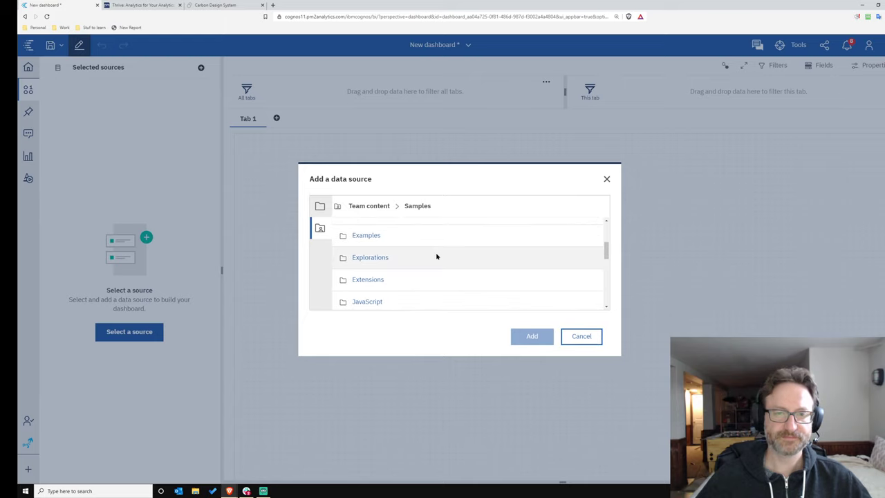
pyautogui.scroll(2, 365, 266)
pyautogui.click(363, 252)
pyautogui.scroll(-4, 429, 260)
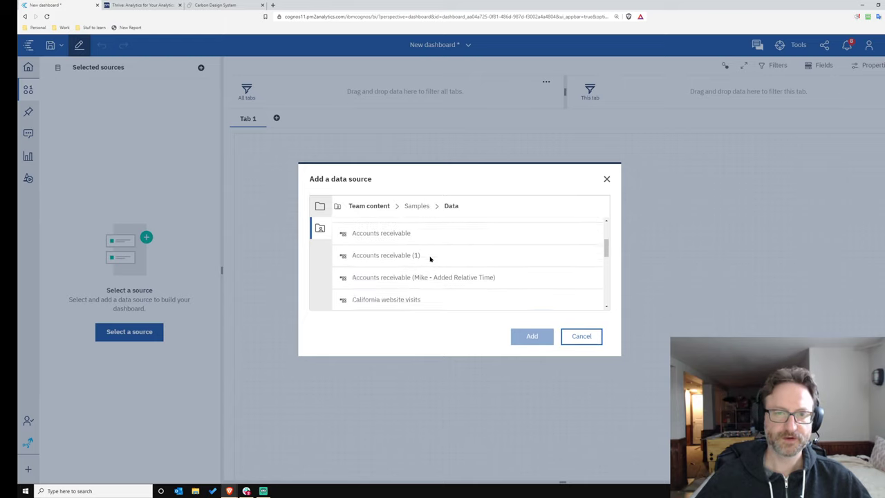
pyautogui.scroll(-2, 430, 259)
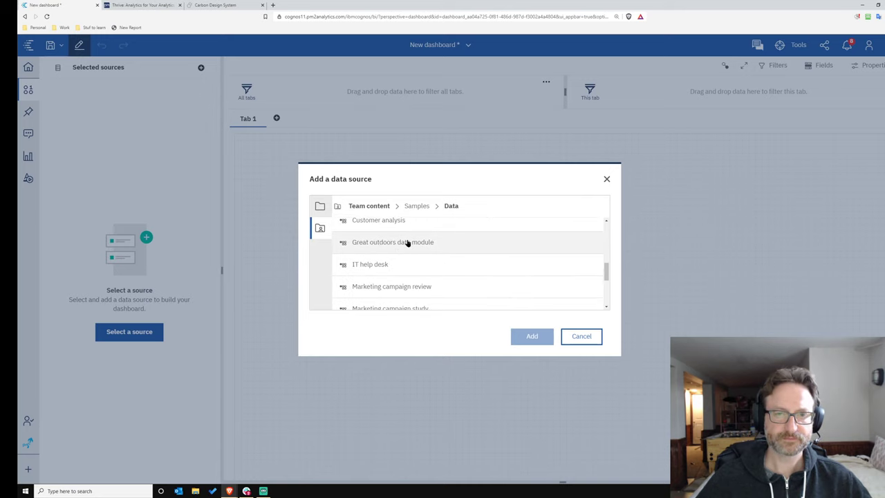
pyautogui.click(408, 242)
pyautogui.click(531, 336)
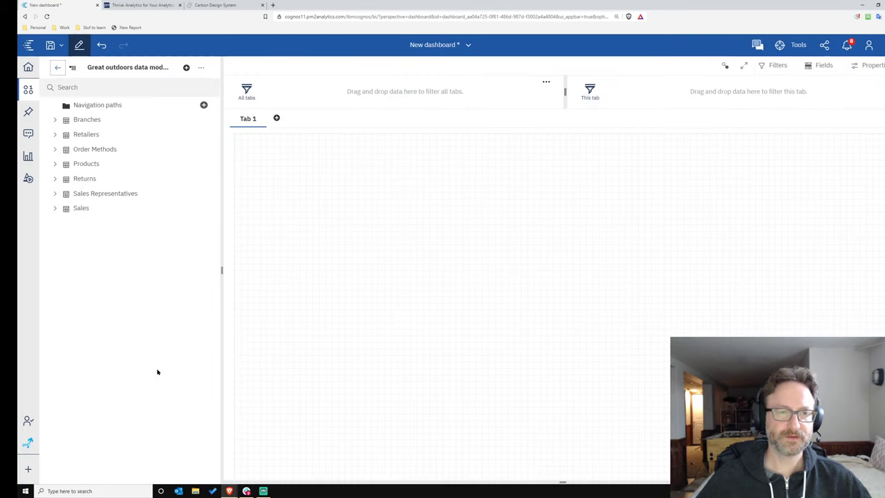
# - Reset the Assistant conversation and ask 'show revenue by year'
pyautogui.click(27, 156)
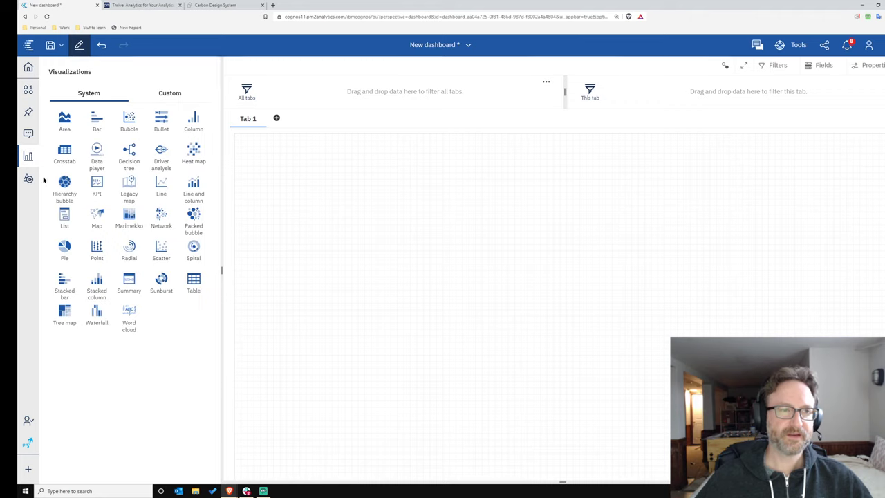
pyautogui.click(27, 133)
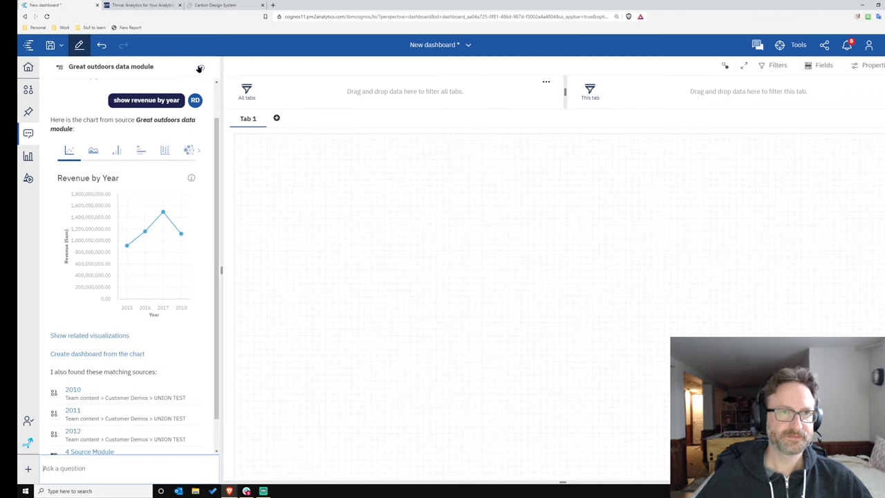
pyautogui.click(198, 68)
pyautogui.click(76, 468)
pyautogui.write('sh')
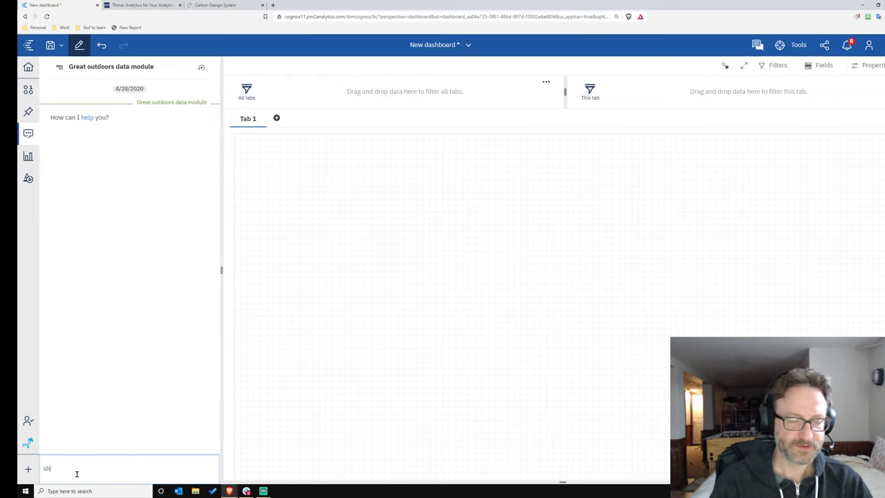
pyautogui.write('ow revenue by year')
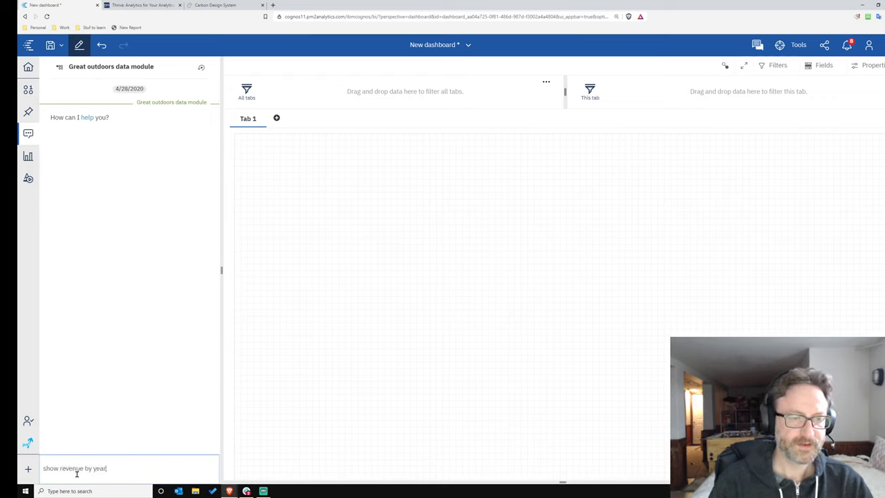
pyautogui.press('Return')
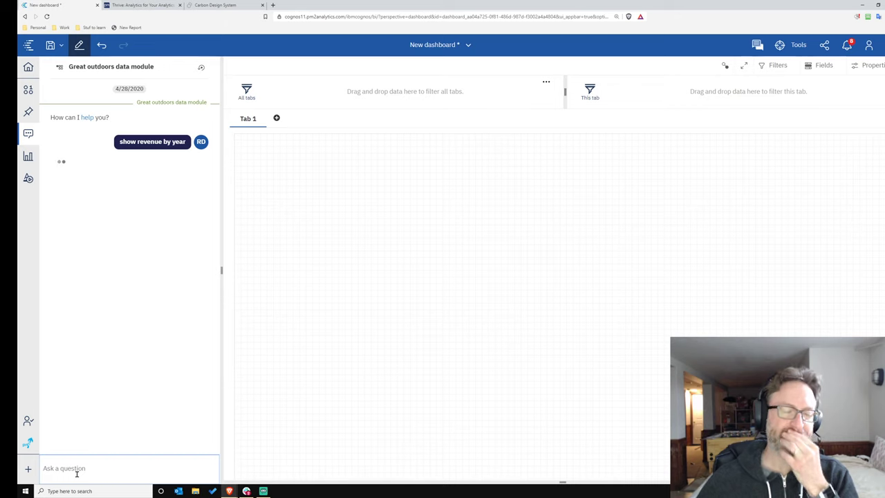
# - Switch the answer to a column chart, drag it onto Tab 1 and widen it
pyautogui.scroll(1, 127, 252)
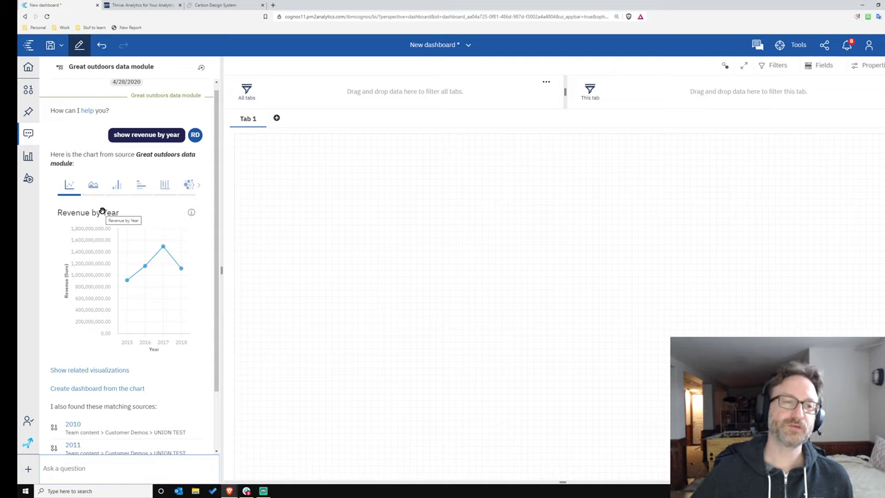
pyautogui.click(93, 185)
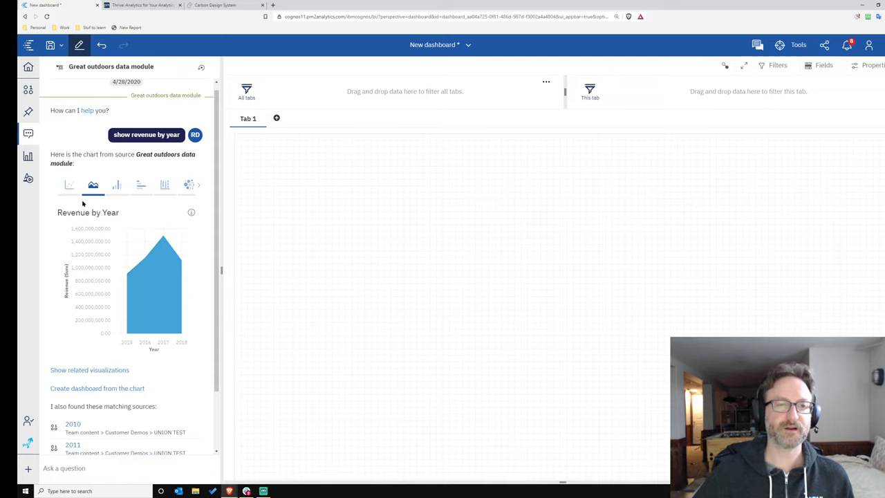
pyautogui.click(115, 191)
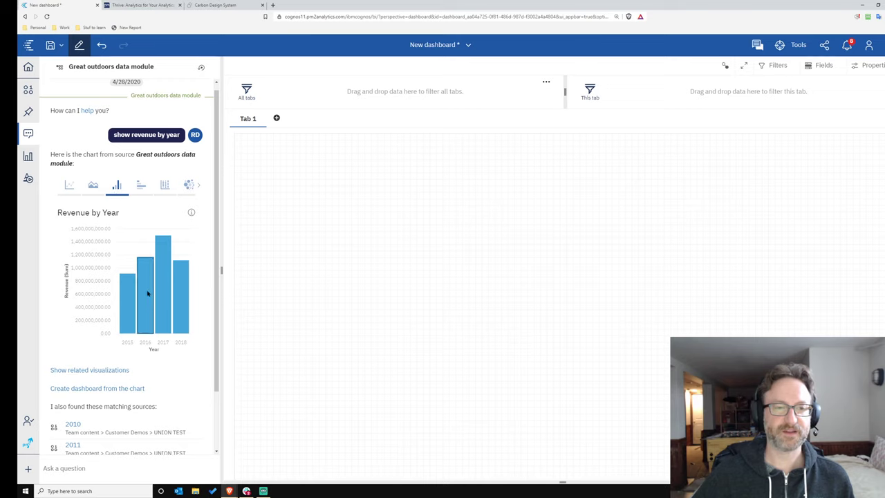
pyautogui.moveTo(134, 231); pyautogui.dragTo(377, 178)
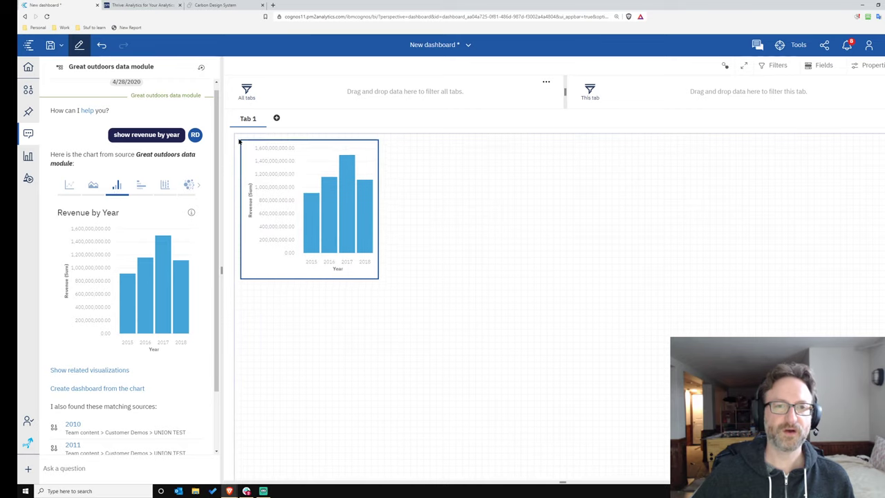
pyautogui.click(334, 191)
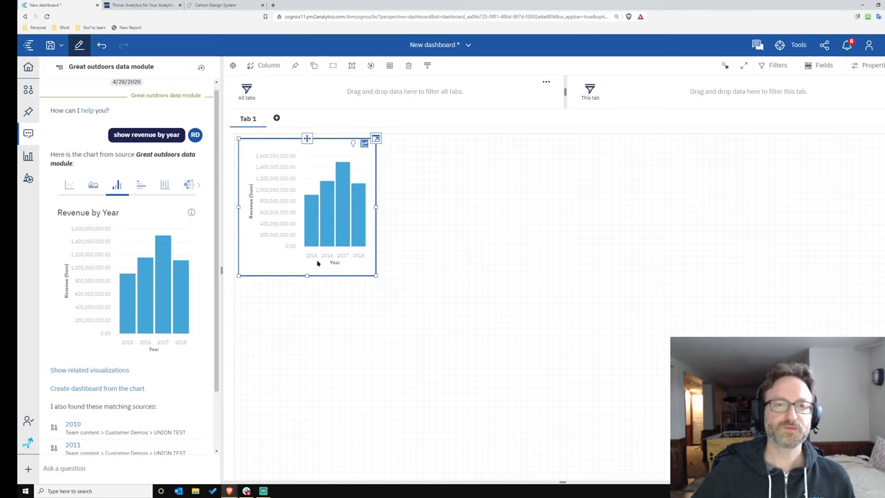
pyautogui.moveTo(376, 205); pyautogui.dragTo(458, 212)
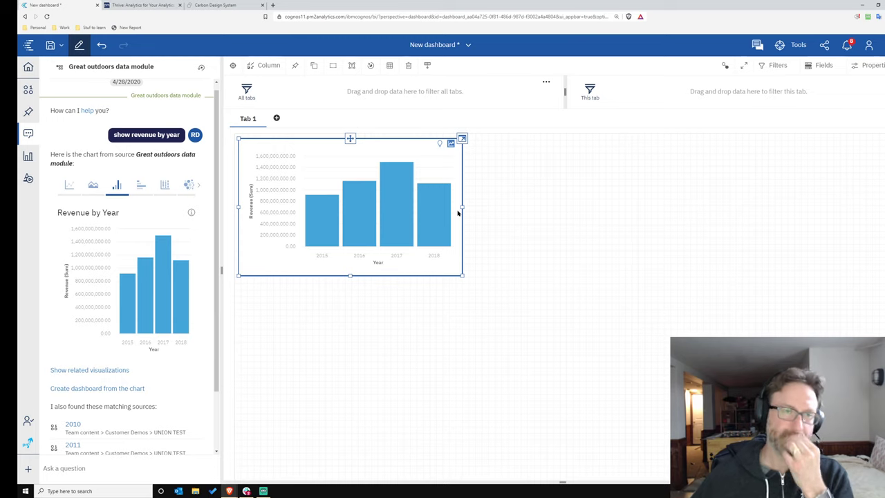
pyautogui.moveTo(220, 344)
pyautogui.mouseDown()
pyautogui.moveTo(224, 393)
pyautogui.moveTo(222, 352)
pyautogui.moveTo(218, 394)
pyautogui.moveTo(208, 349)
pyautogui.mouseUp()
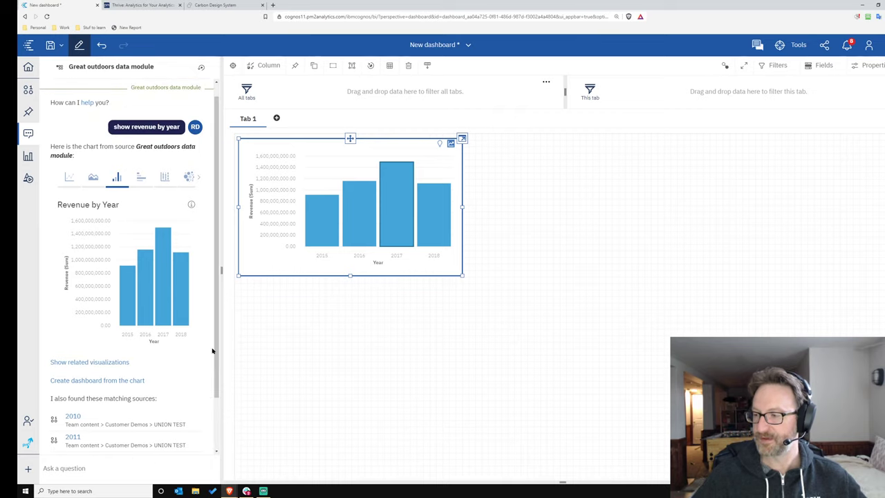
pyautogui.scroll(-2, 181, 415)
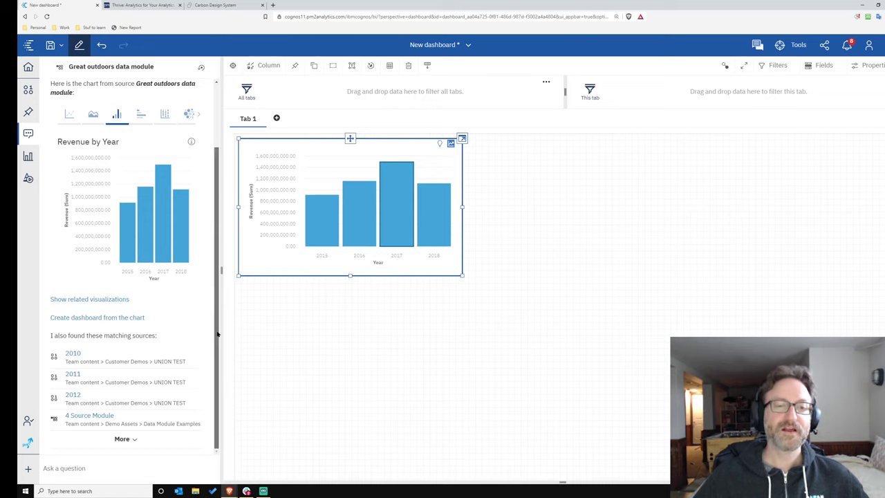
pyautogui.scroll(3, 205, 311)
# - Ask the Assistant 'create dashboard for products by average profit in florida'
pyautogui.click(83, 470)
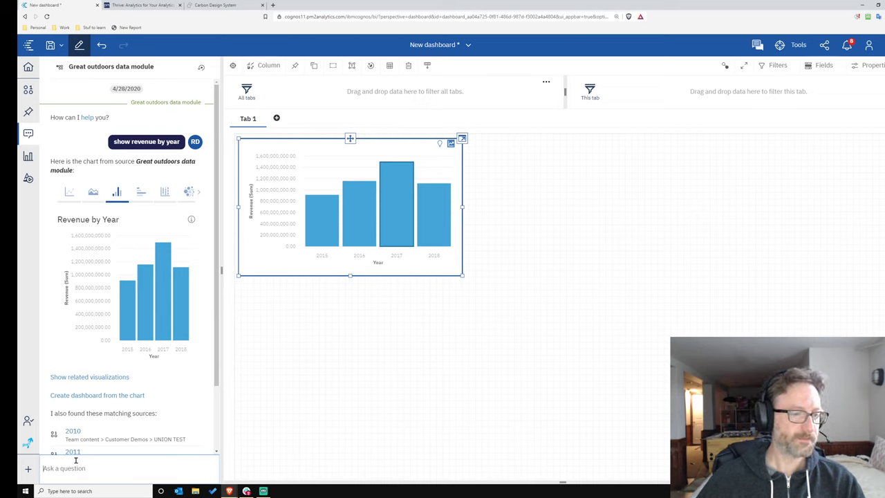
pyautogui.write('create')
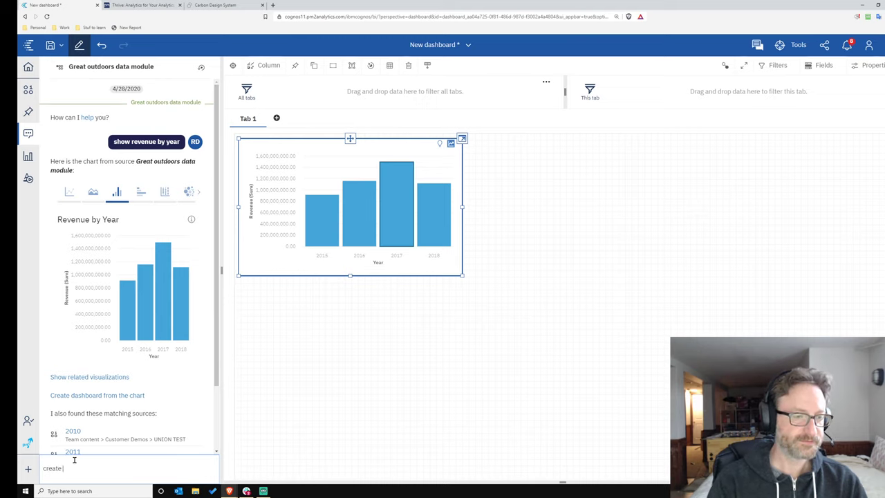
pyautogui.write(' dashboard by a')
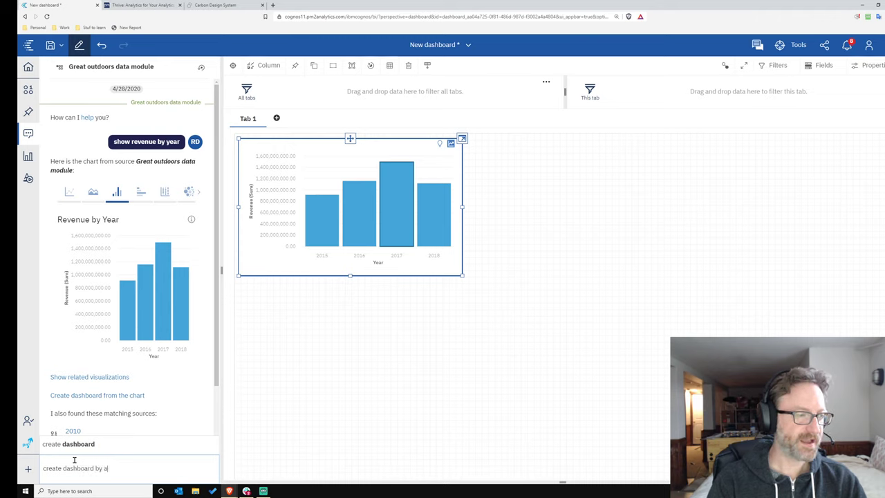
pyautogui.write('verage profit in')
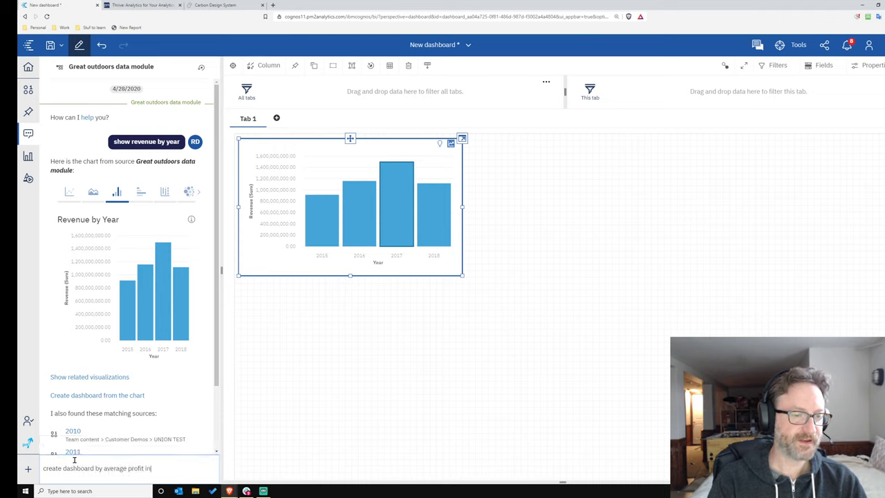
pyautogui.write(' florid')
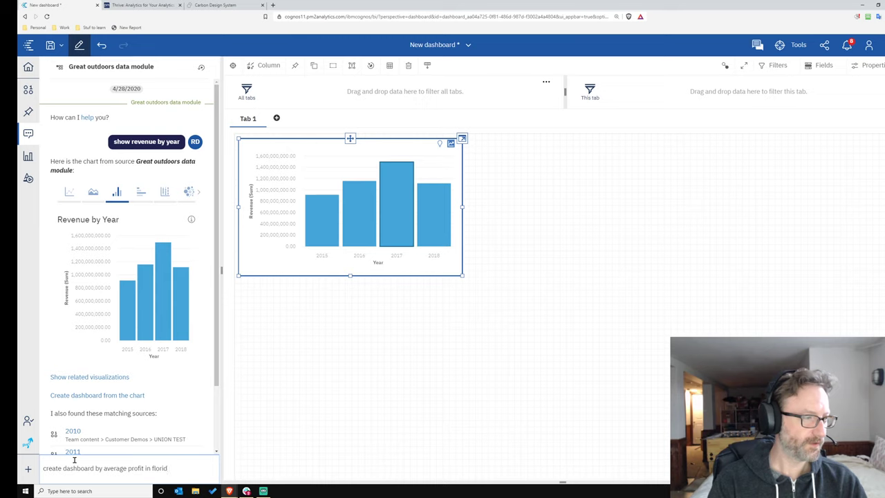
pyautogui.press('BackSpace')
pyautogui.press('BackSpace')
pyautogui.press('BackSpace')
pyautogui.press('BackSpace')
pyautogui.press('BackSpace')
pyautogui.press('BackSpace')
pyautogui.press('BackSpace')
pyautogui.press('BackSpace')
pyautogui.press('BackSpace')
pyautogui.press('BackSpace')
pyautogui.press('BackSpace')
pyautogui.press('BackSpace')
pyautogui.press('BackSpace')
pyautogui.press('BackSpace')
pyautogui.press('BackSpace')
pyautogui.press('BackSpace')
pyautogui.press('BackSpace')
pyautogui.press('BackSpace')
pyautogui.press('BackSpace')
pyautogui.press('BackSpace')
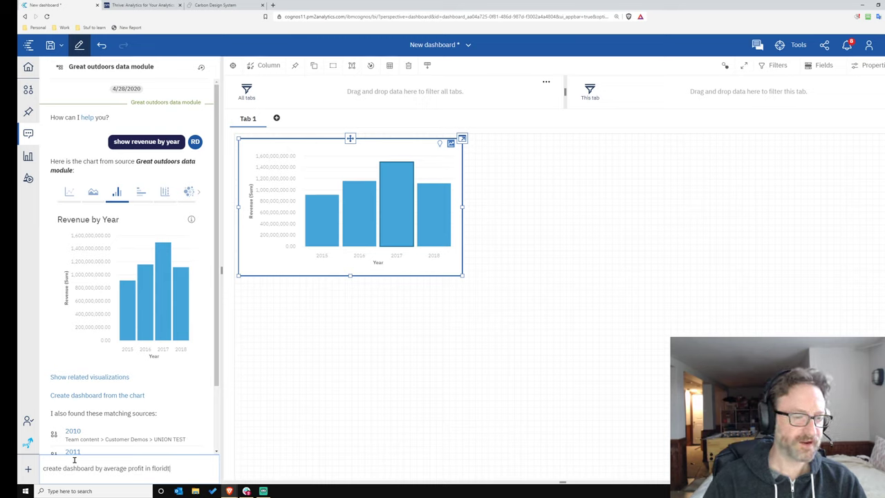
pyautogui.press('BackSpace')
pyautogui.press('BackSpace')
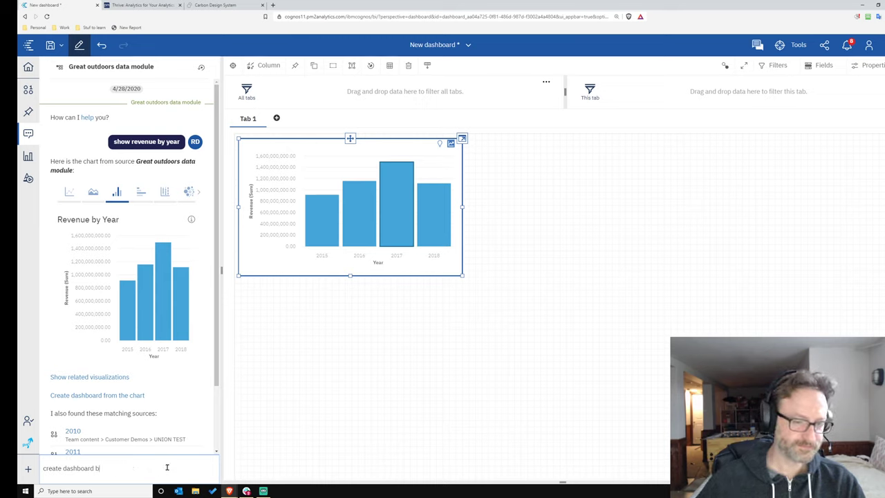
pyautogui.write('for products by average profit in f')
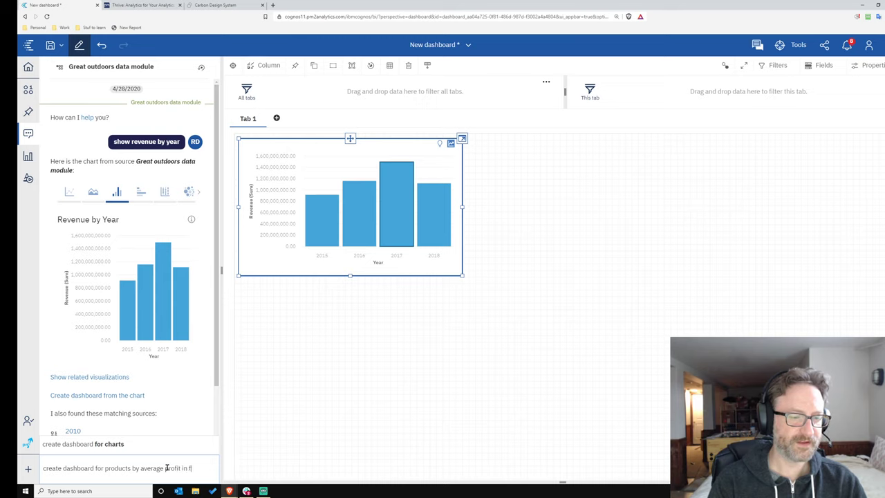
pyautogui.write('lorida')
pyautogui.press('Return')
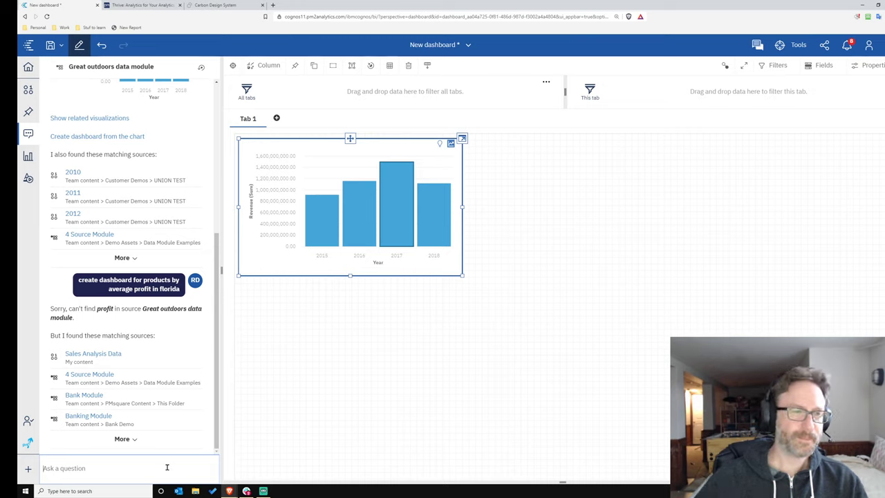
pyautogui.scroll(5, 75, 188)
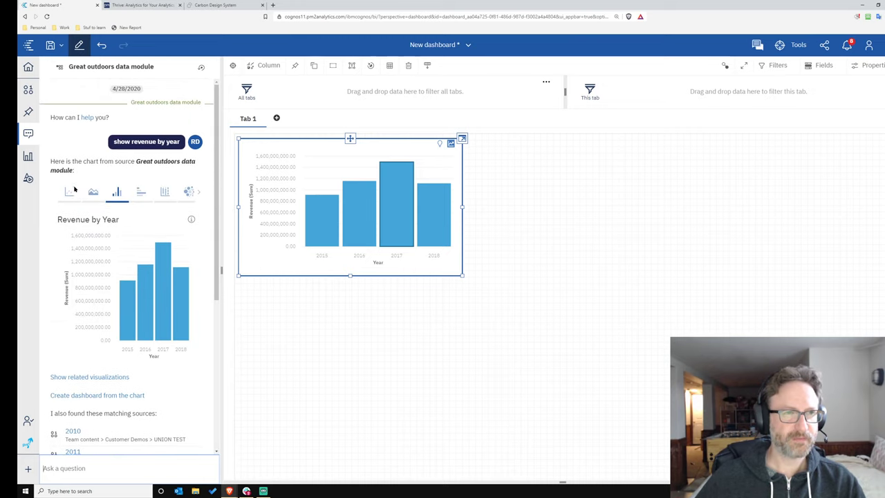
# - Expand the Sales table in Data sources to review its fields, then return to the Assistant
pyautogui.click(29, 89)
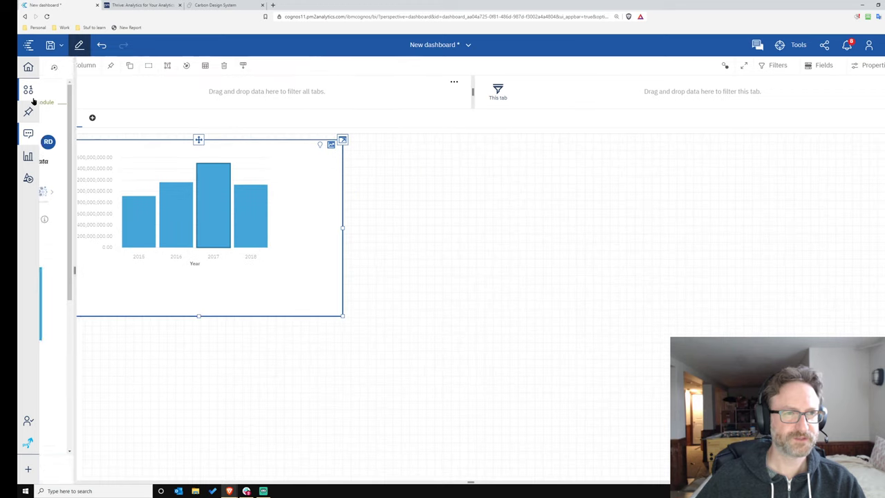
pyautogui.click(55, 208)
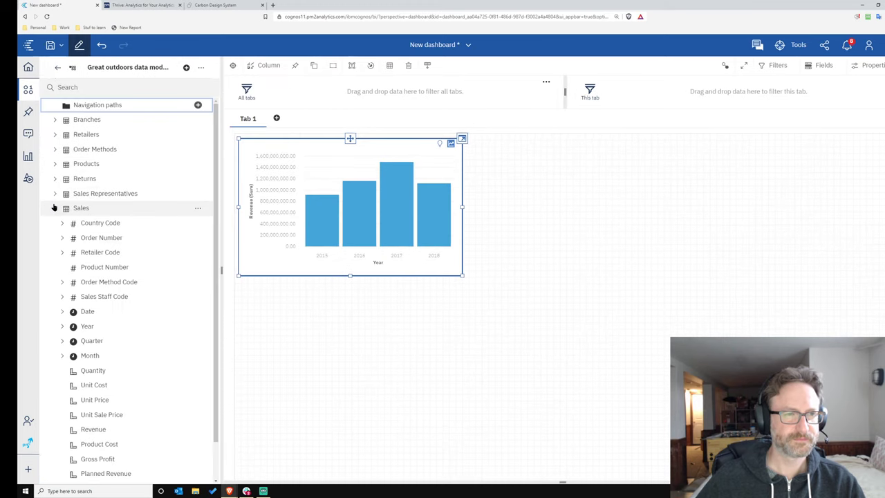
pyautogui.scroll(-2, 158, 271)
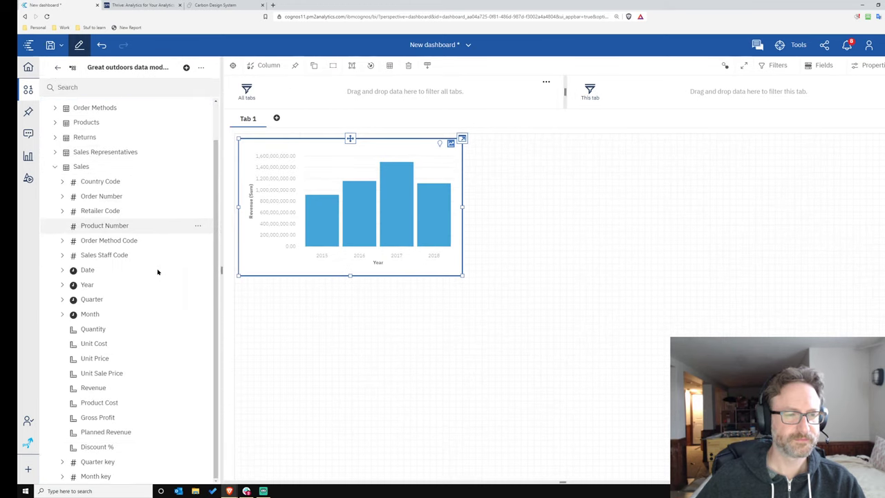
pyautogui.scroll(2, 103, 320)
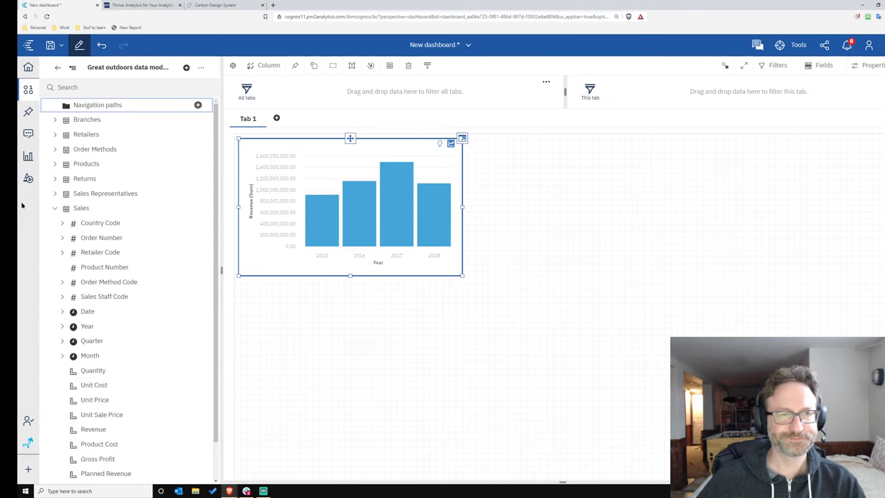
pyautogui.click(27, 164)
pyautogui.click(28, 132)
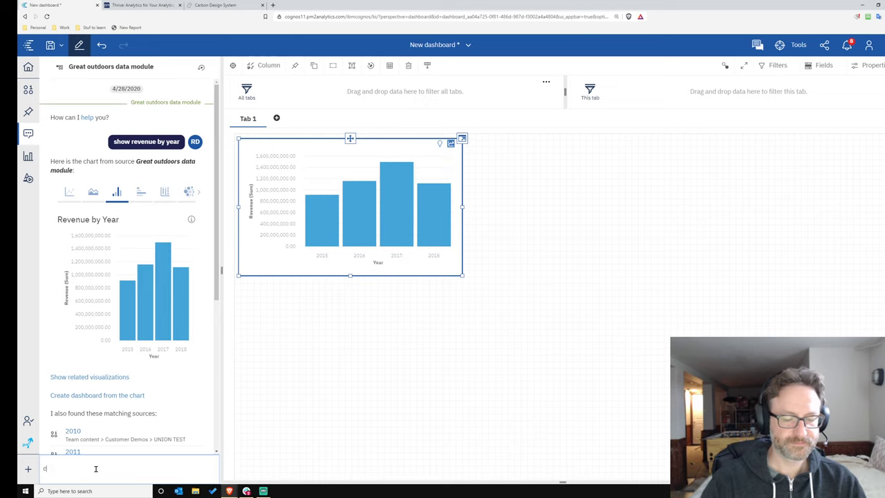
# - Ask the Assistant 'create dashboard for products by average gross profit in florida'
pyautogui.click(96, 469)
pyautogui.write('create')
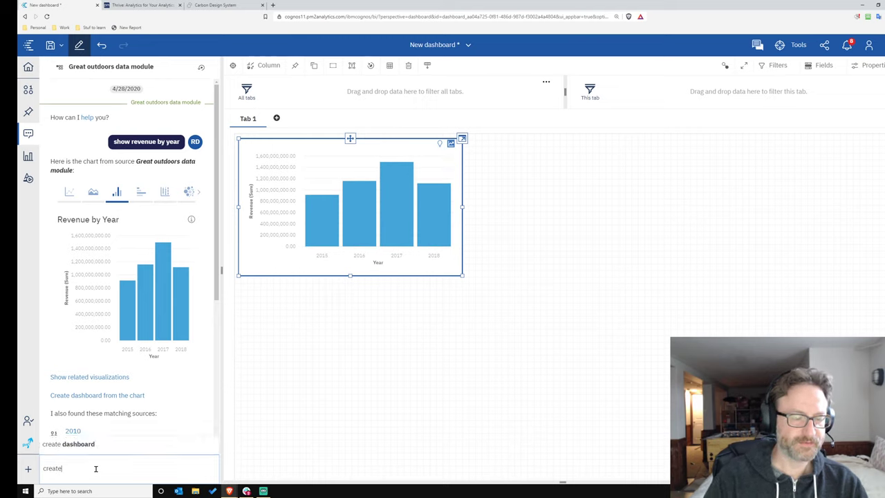
pyautogui.write(' dashboard')
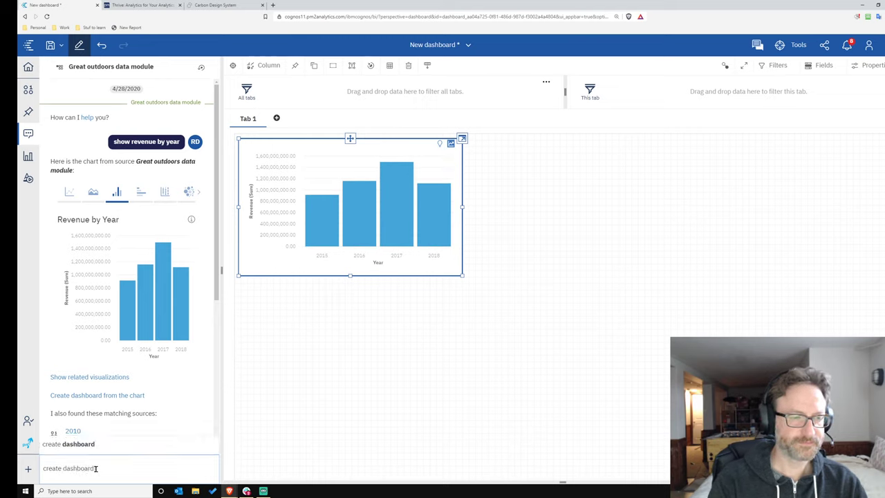
pyautogui.write(' for products by average gros')
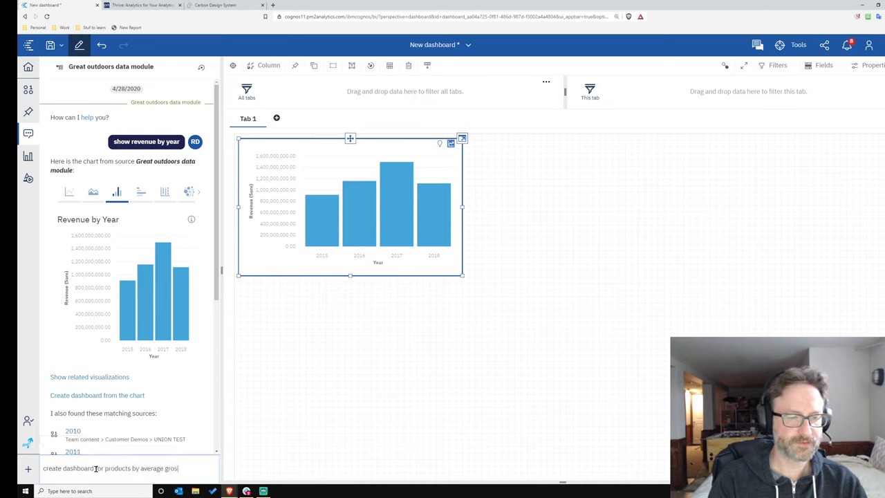
pyautogui.write('s profit in')
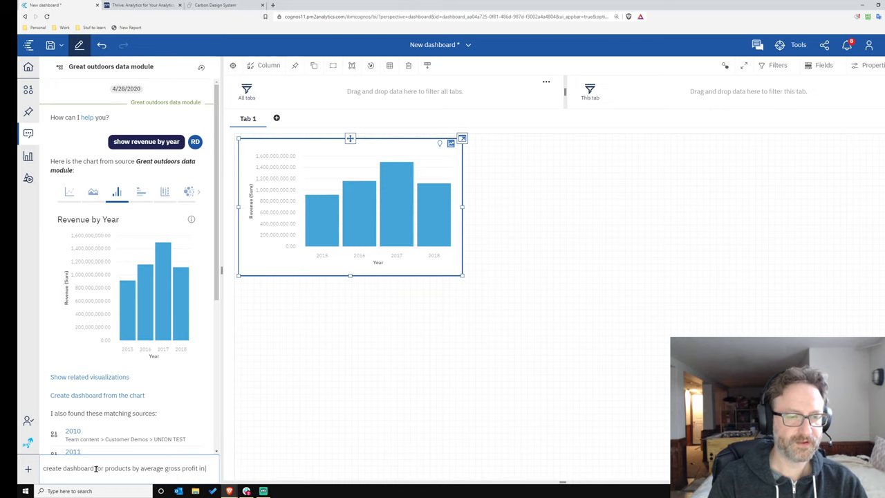
pyautogui.write(' florida')
pyautogui.press('Return')
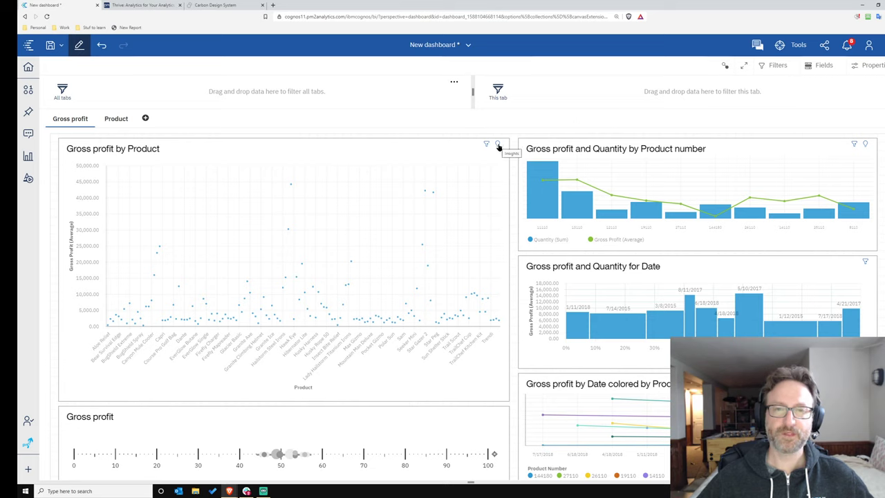
pyautogui.click(487, 144)
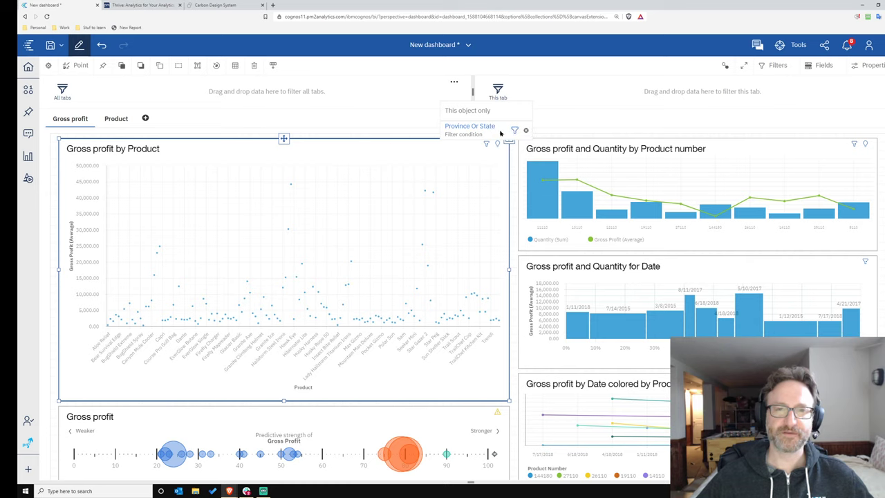
pyautogui.click(514, 131)
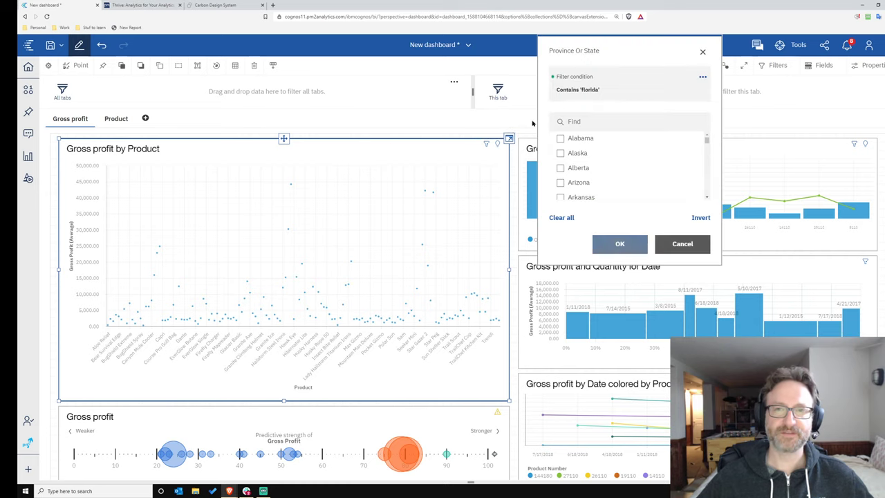
pyautogui.click(682, 244)
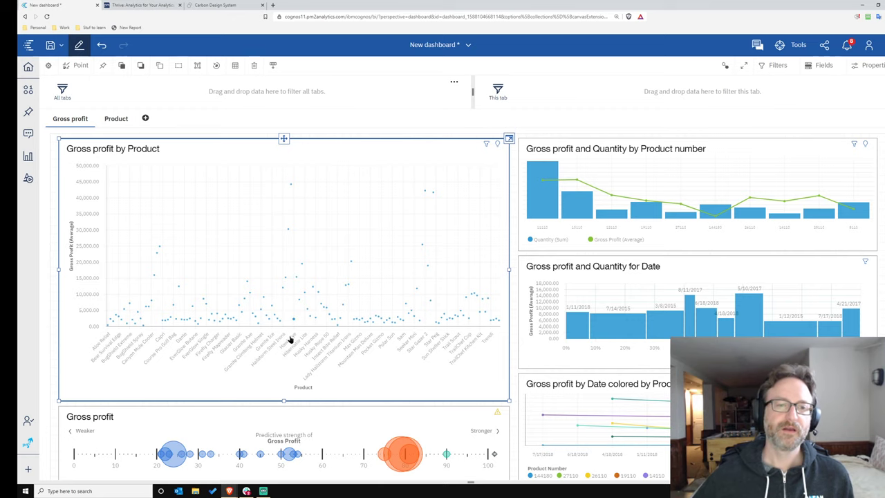
pyautogui.scroll(-2, 468, 301)
pyautogui.scroll(2, 467, 301)
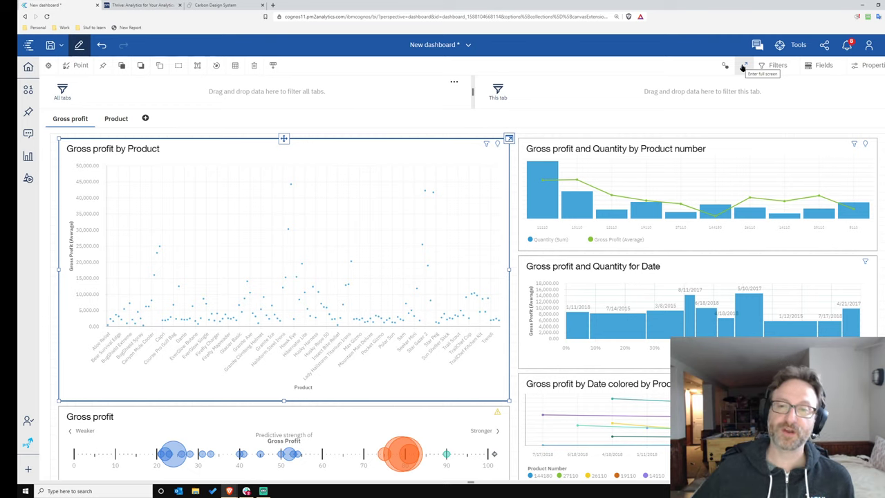
# - Change the Gross profit by Product scatter chart to a Column chart from All visualizations
pyautogui.click(681, 216)
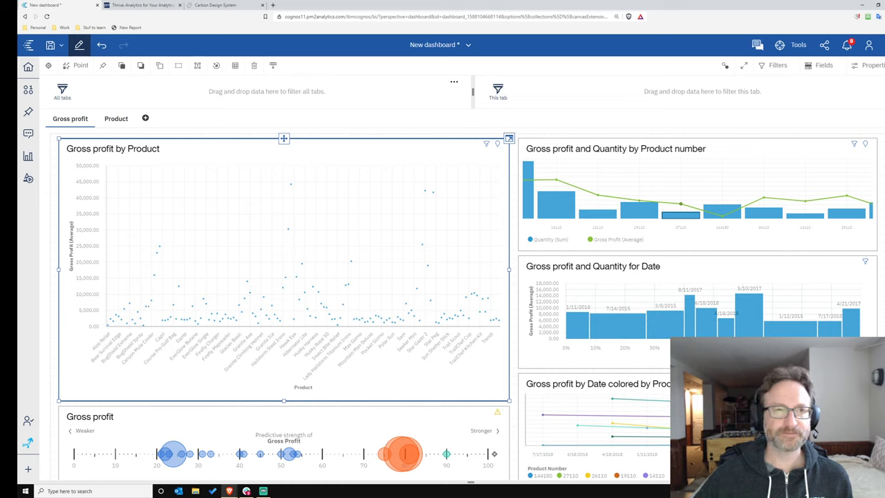
pyautogui.click(76, 65)
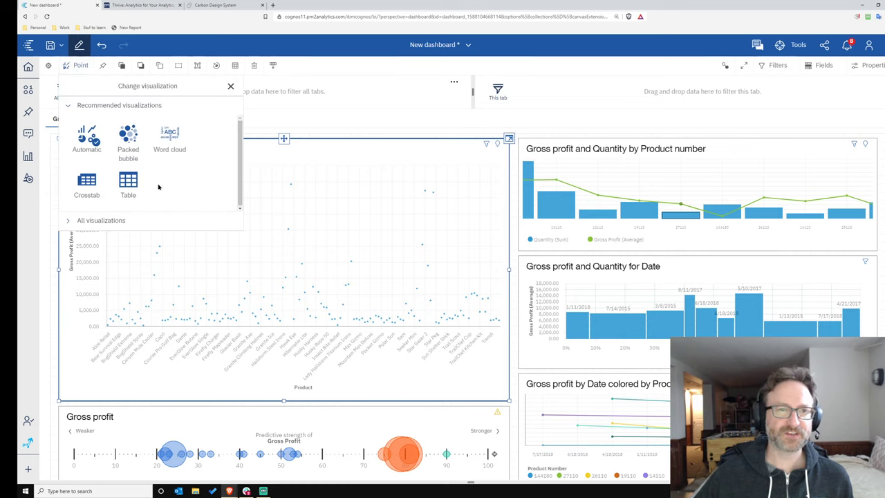
pyautogui.click(96, 222)
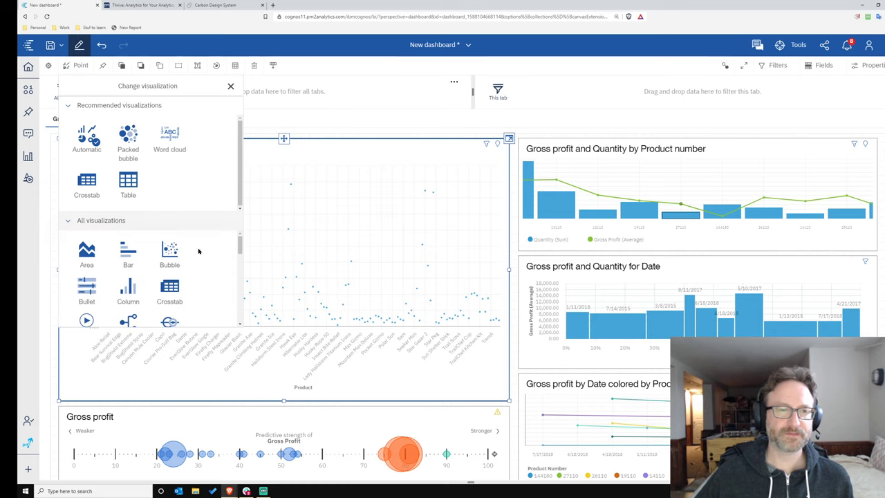
pyautogui.click(129, 290)
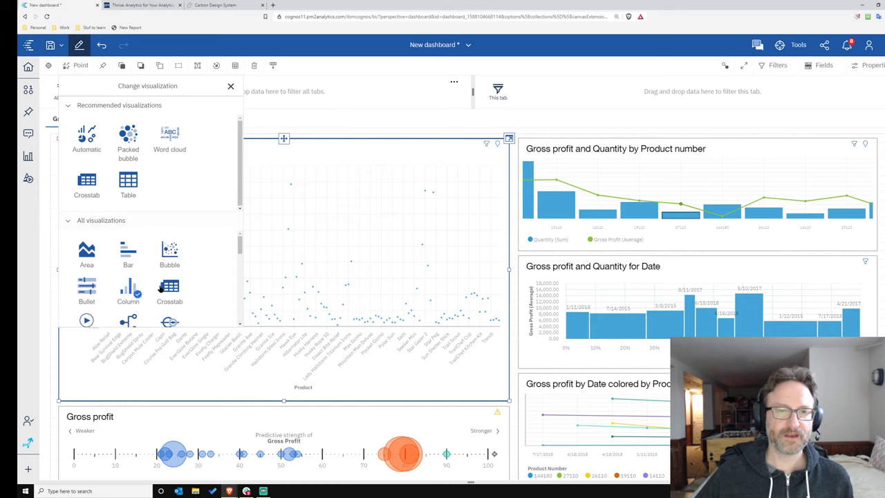
pyautogui.click(327, 148)
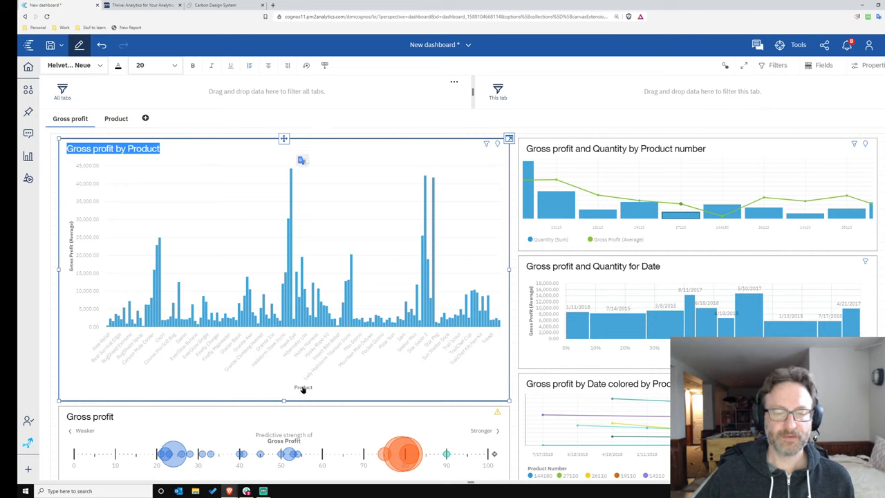
pyautogui.moveTo(302, 389)
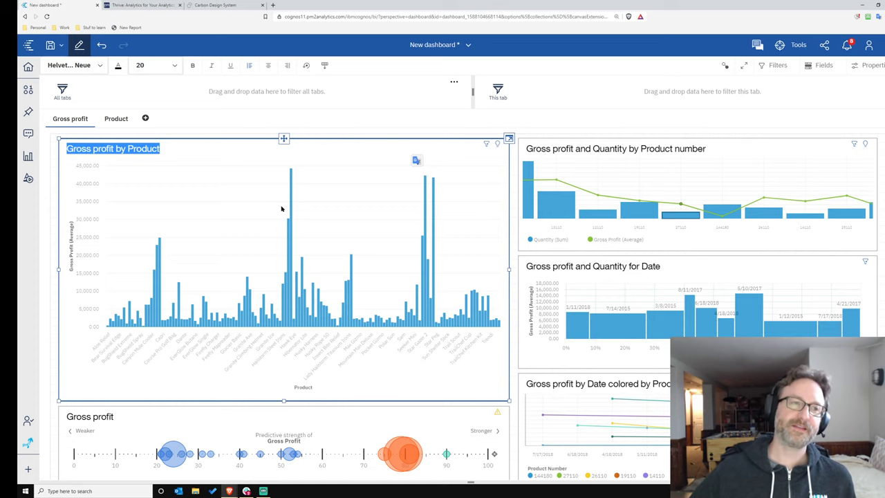
# - Reopen the Assistant panel and place the cursor in its Ask a question box
pyautogui.click(27, 133)
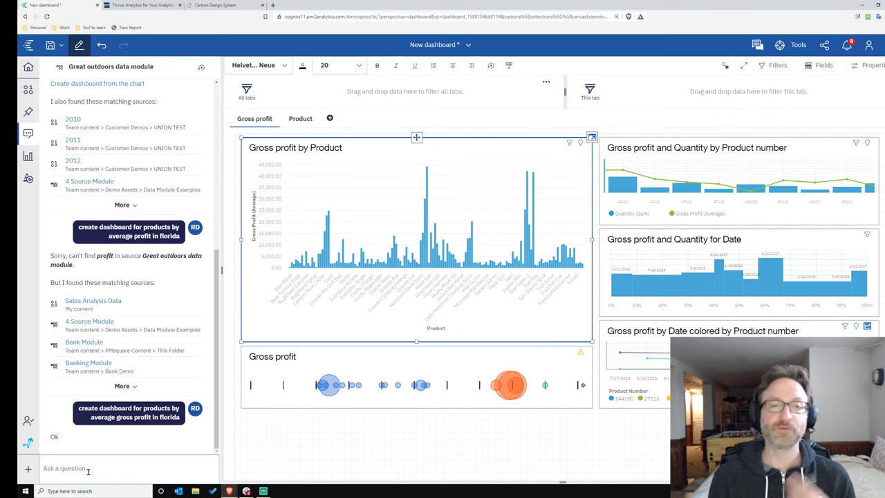
pyautogui.click(87, 471)
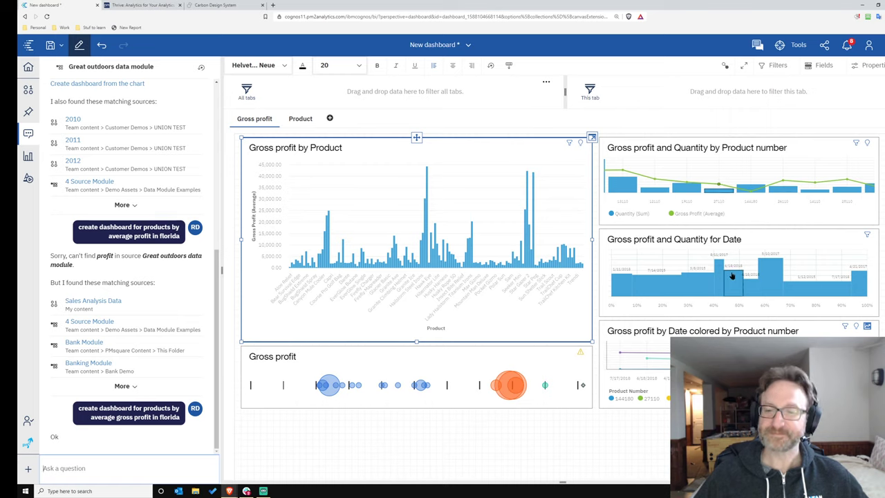
pyautogui.moveTo(732, 275)
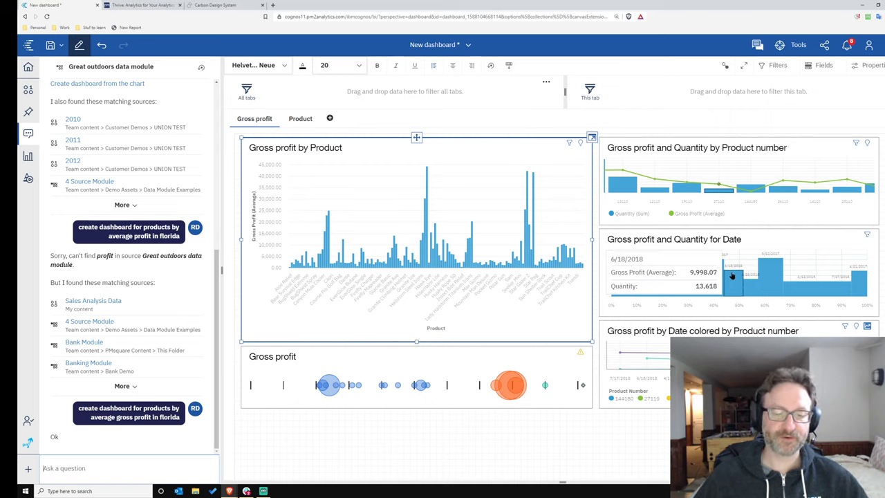
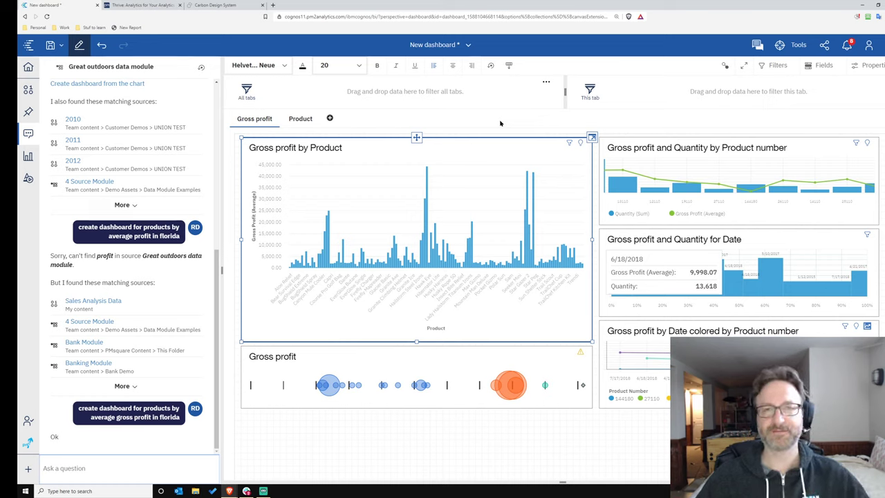
# - Show the dashboard's data sources and expand Order Methods to list the Order Method Type values
pyautogui.click(439, 44)
pyautogui.click(314, 94)
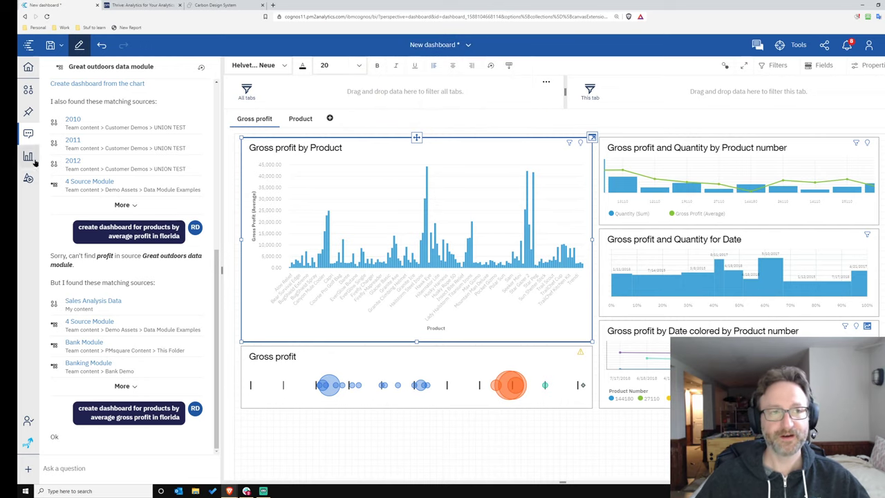
pyautogui.click(28, 90)
pyautogui.click(50, 144)
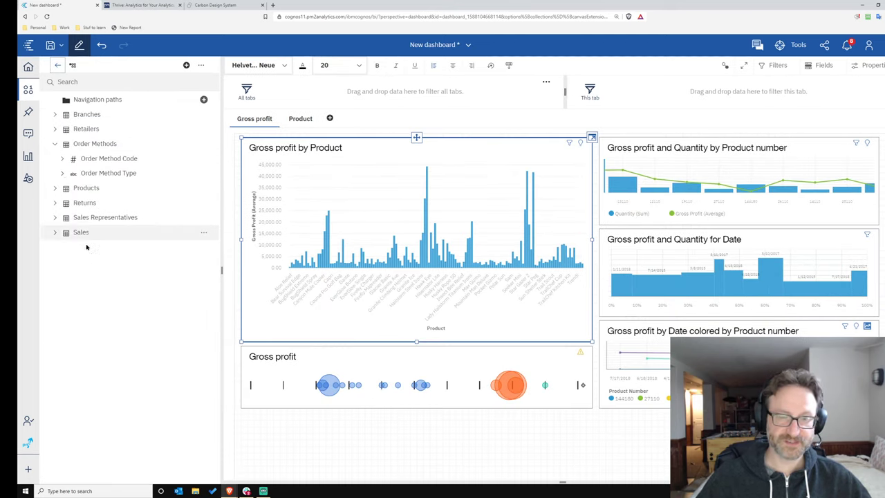
pyautogui.click(63, 173)
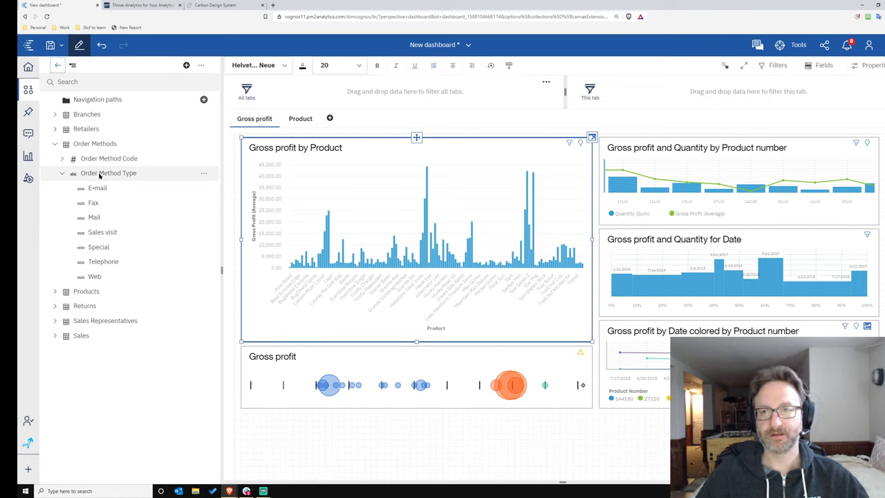
pyautogui.click(358, 160)
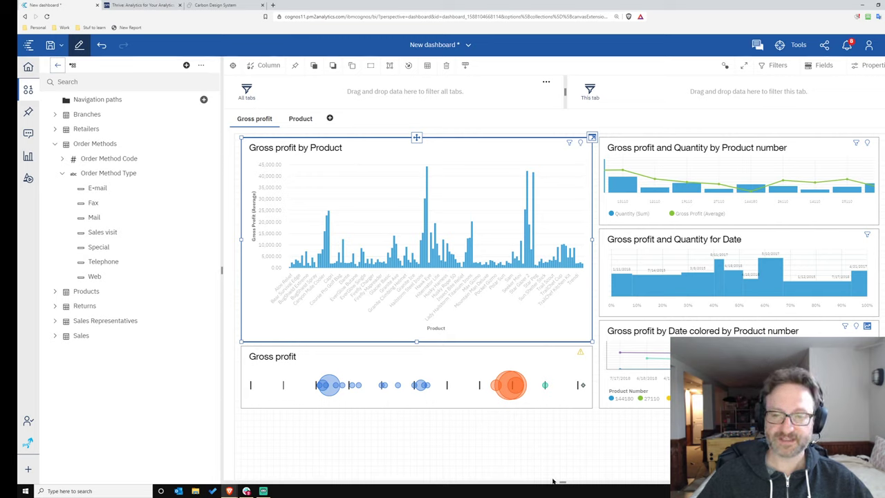
pyautogui.moveTo(560, 482); pyautogui.dragTo(564, 389)
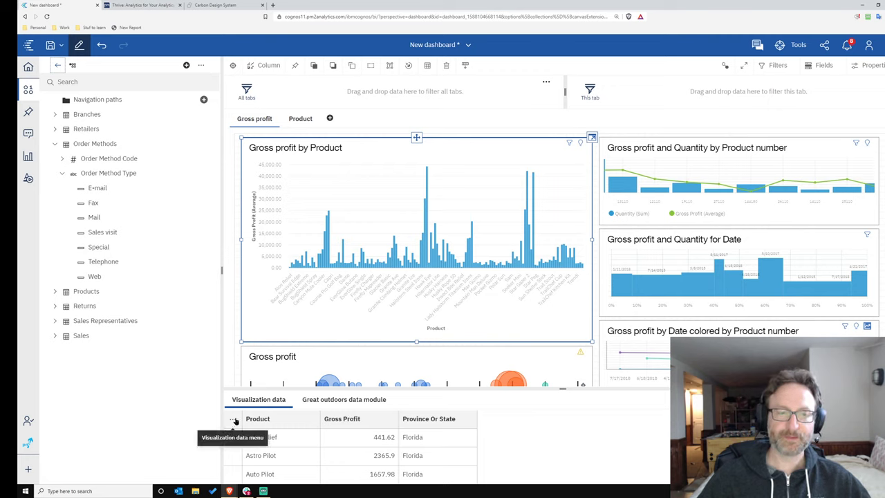
pyautogui.click(233, 419)
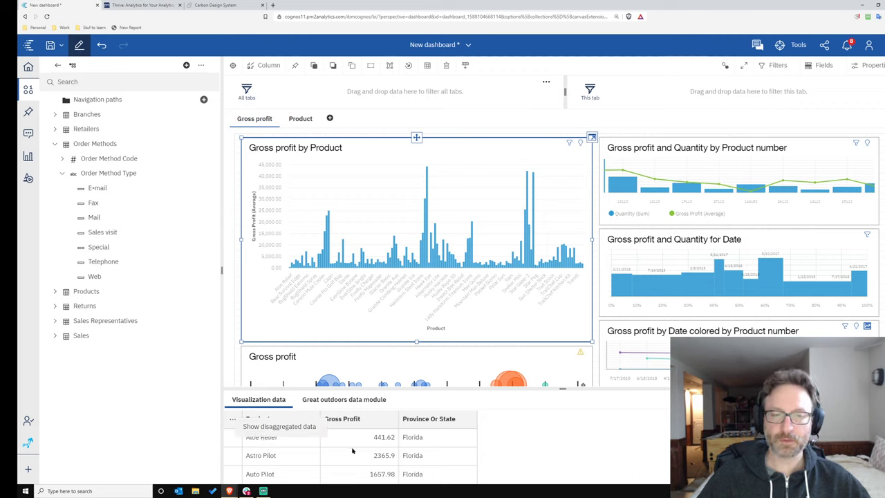
pyautogui.click(562, 388)
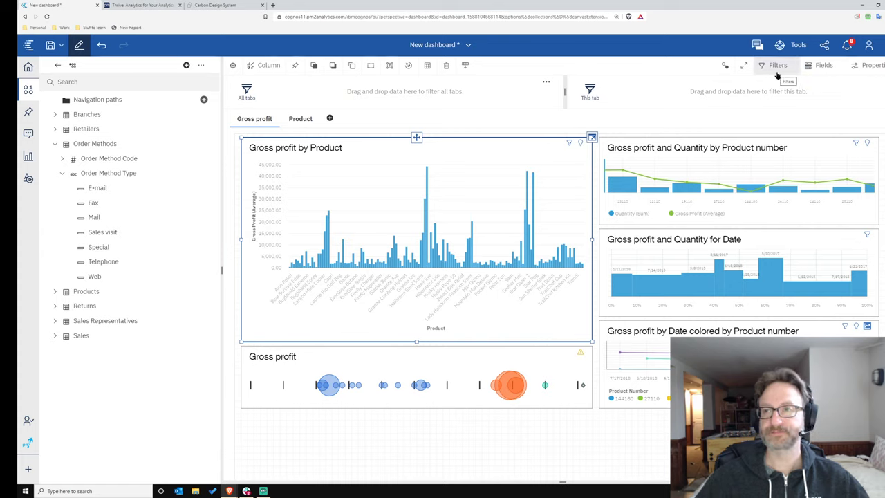
pyautogui.click(824, 45)
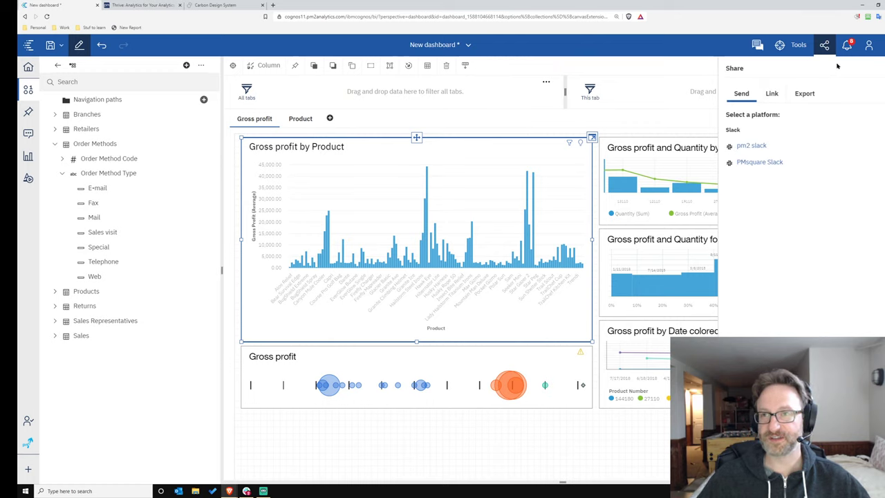
pyautogui.click(825, 50)
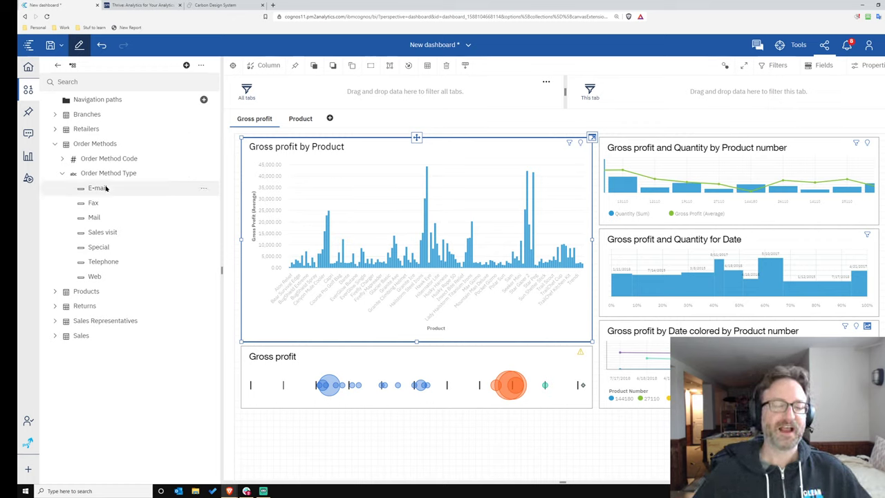
# - Collapse the Order Methods table so only top-level tables show in the data tree
pyautogui.click(55, 143)
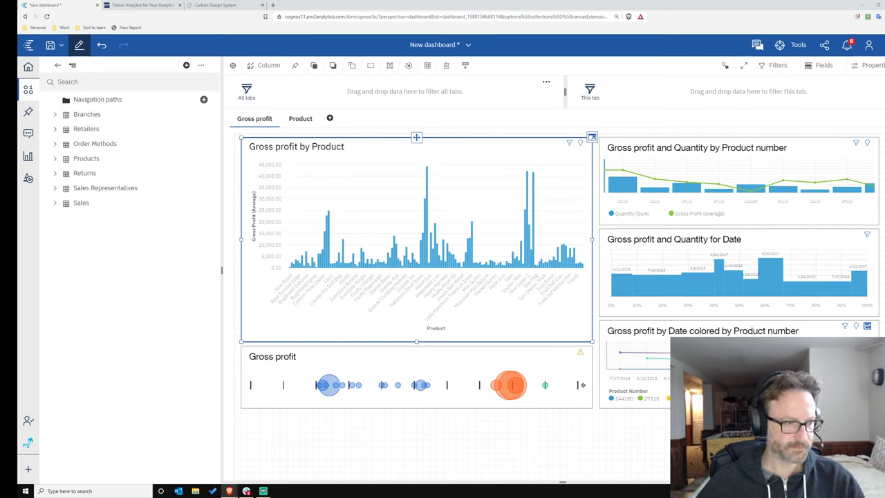
pyautogui.press('super')
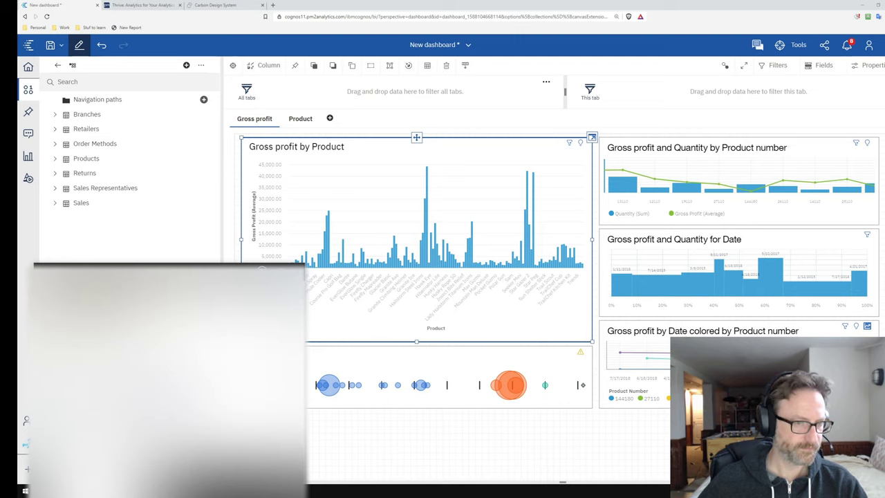
pyautogui.press('Return')
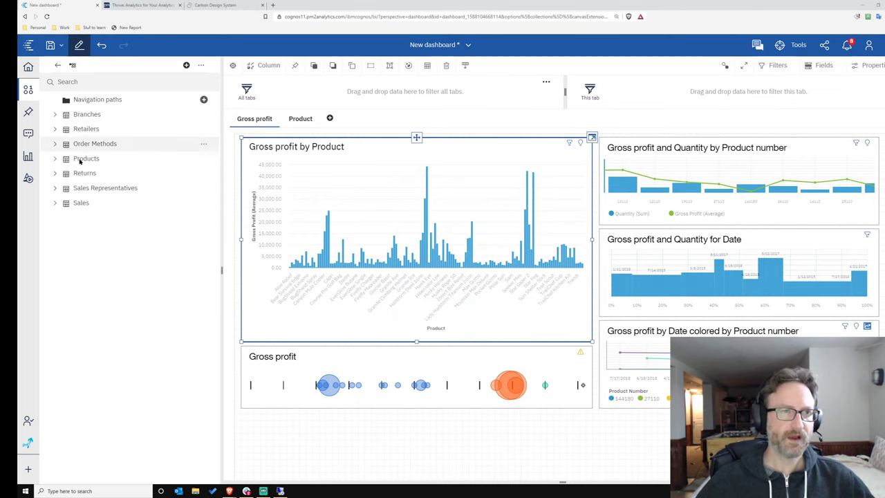
# - Go to the Home page and open Data Module Target 1 from My content
pyautogui.click(31, 70)
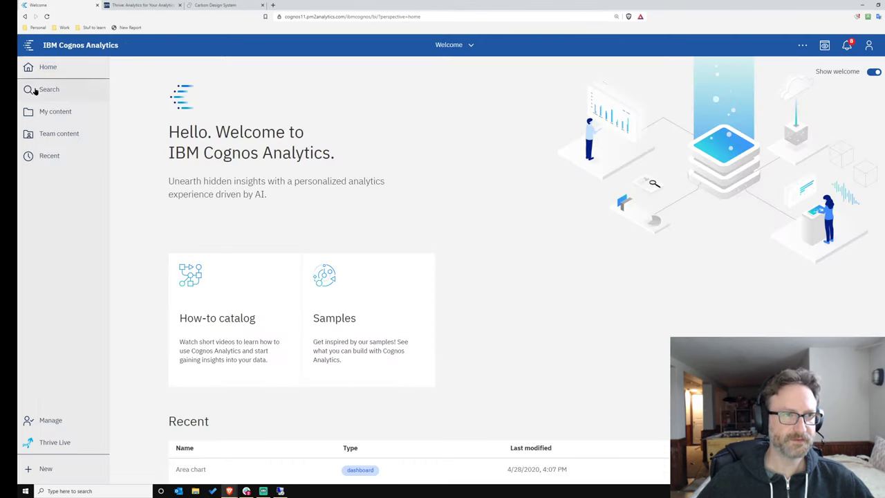
pyautogui.click(78, 114)
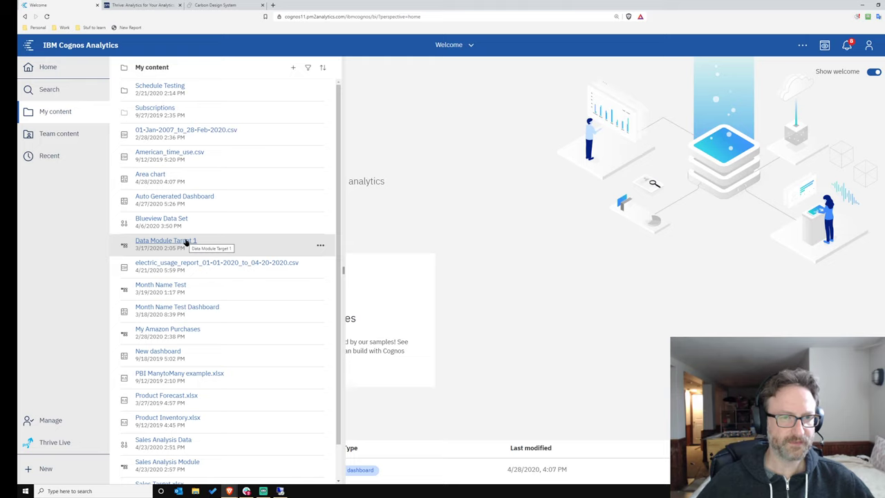
pyautogui.click(168, 239)
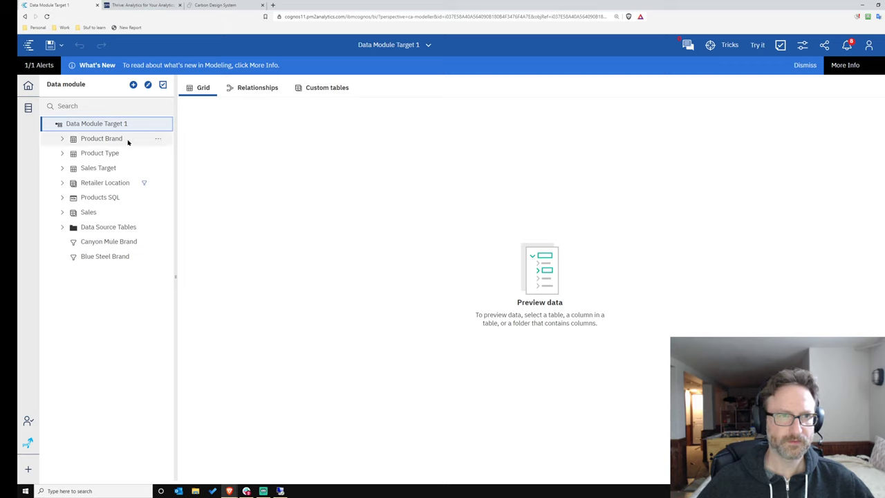
# - Delete every table and folder, Product Brand through Blue Steel Brand, and save the module
pyautogui.click(128, 141)
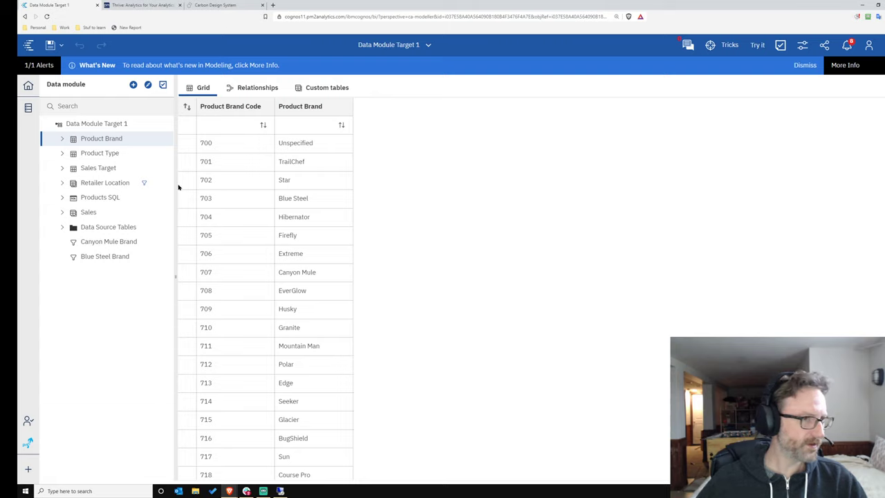
pyautogui.keyDown('shift'); pyautogui.click(115, 255); pyautogui.keyUp('shift')
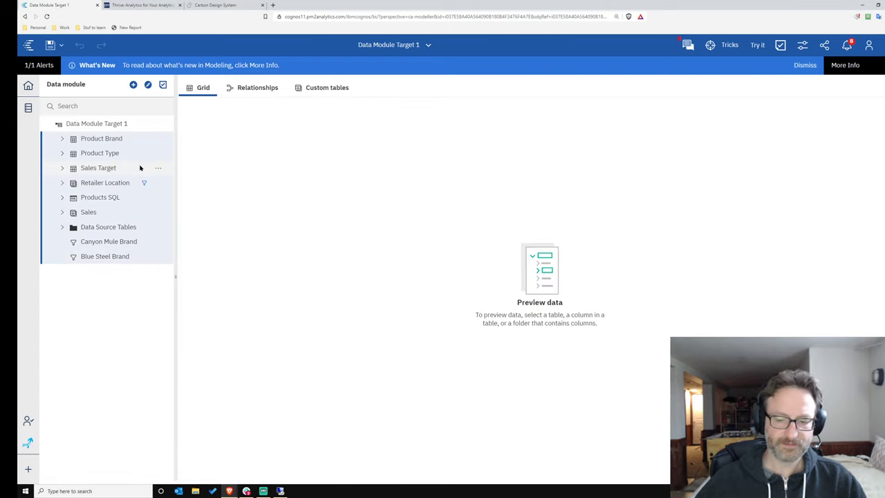
pyautogui.press('Delete')
pyautogui.click(471, 300)
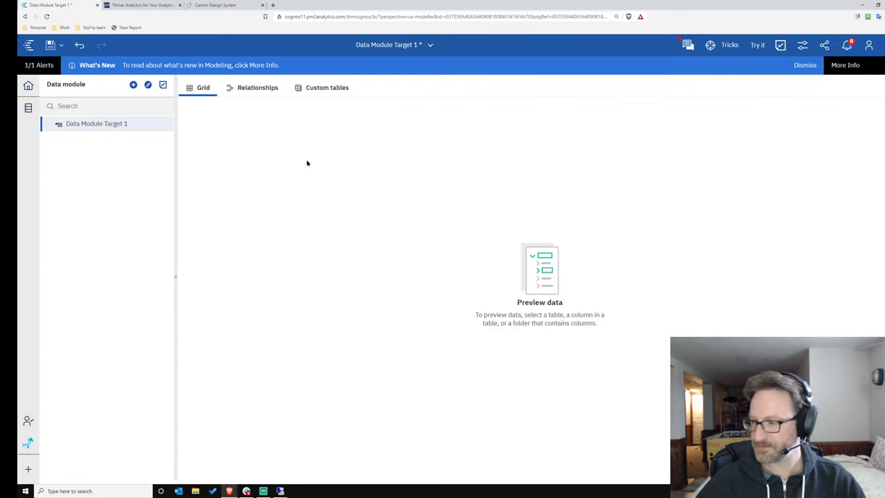
pyautogui.hotkey('ctrl', 's')
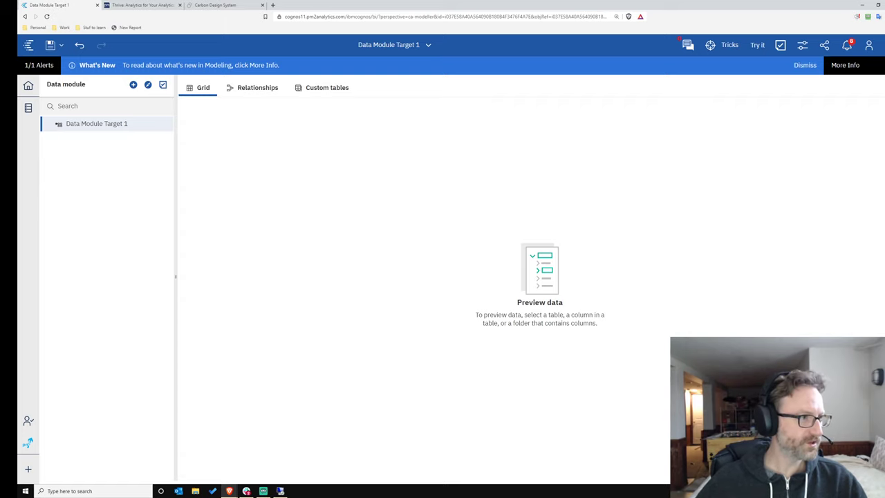
# - Bring the Remote Desktop window into view and make it full-screen
pyautogui.hotkey('alt', 'Tab')
pyautogui.moveTo(399, 178); pyautogui.dragTo(601, 101)
pyautogui.doubleClick(600, 91)
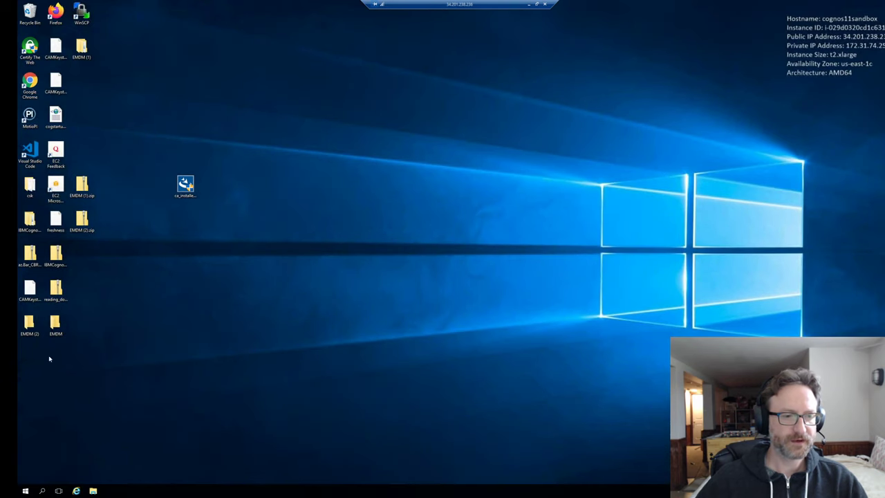
# - In File Explorer, navigate to C:\EMDM Testing\EMDM\build
pyautogui.click(93, 490)
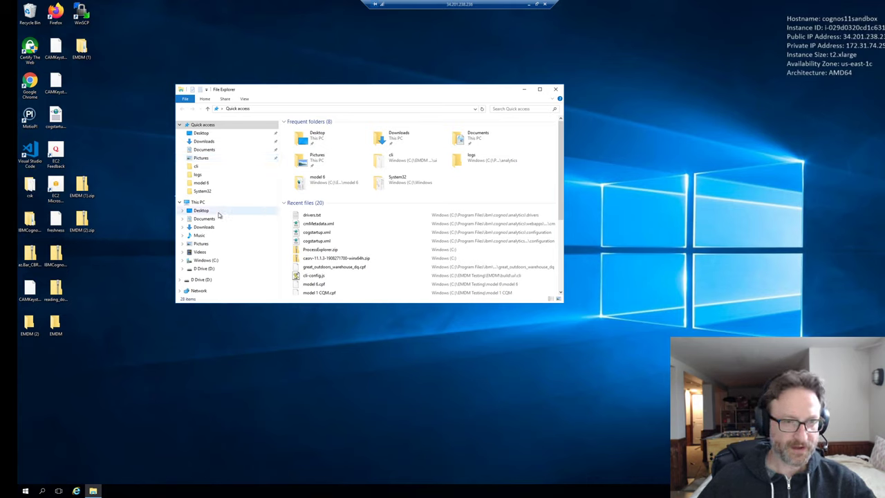
pyautogui.click(211, 263)
pyautogui.click(322, 169)
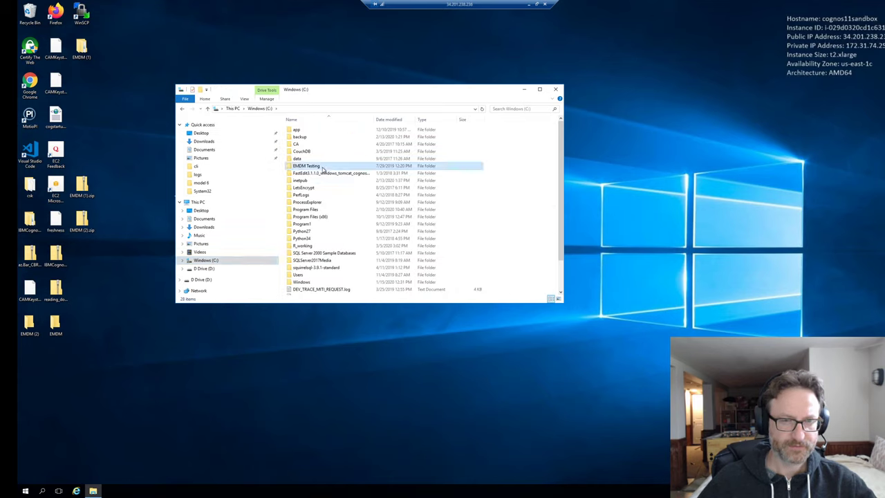
pyautogui.doubleClick(322, 169)
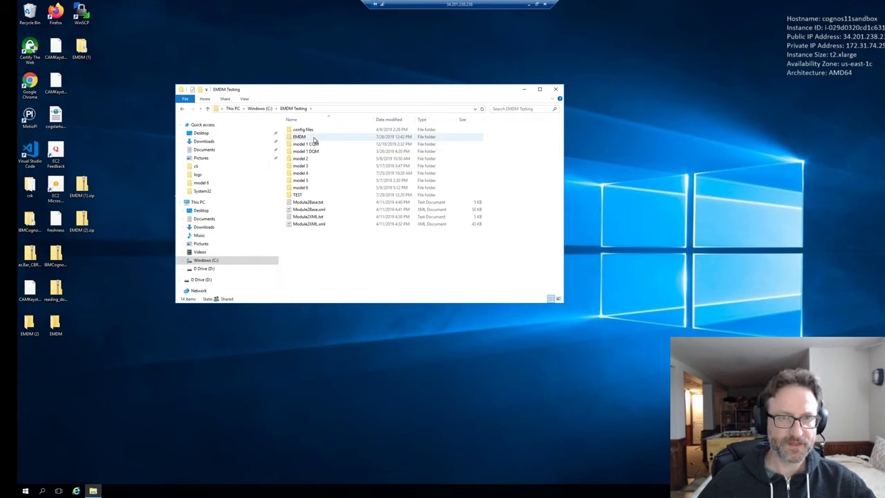
pyautogui.doubleClick(311, 137)
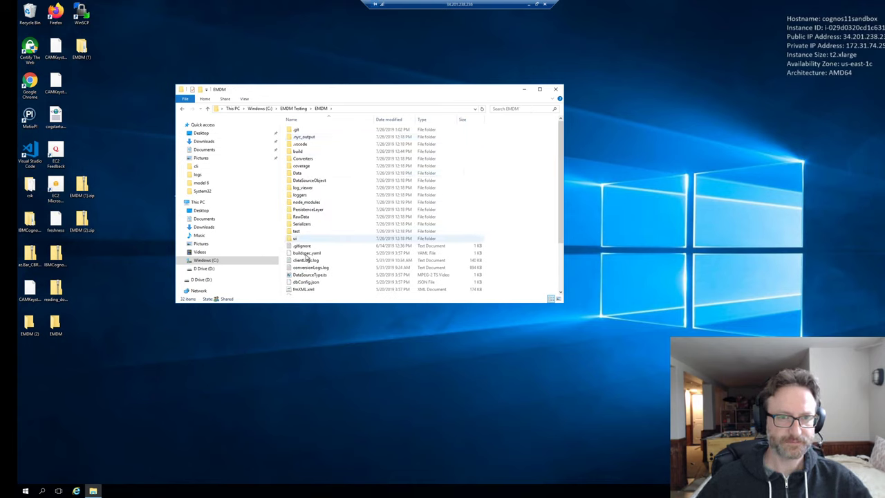
pyautogui.doubleClick(298, 151)
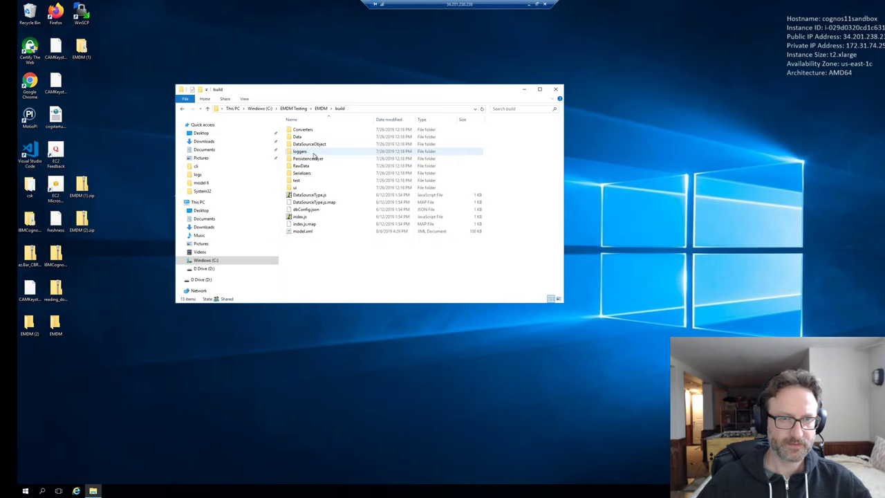
# - Open a Git Bash terminal in the build folder and move it aside
pyautogui.rightClick(309, 254)
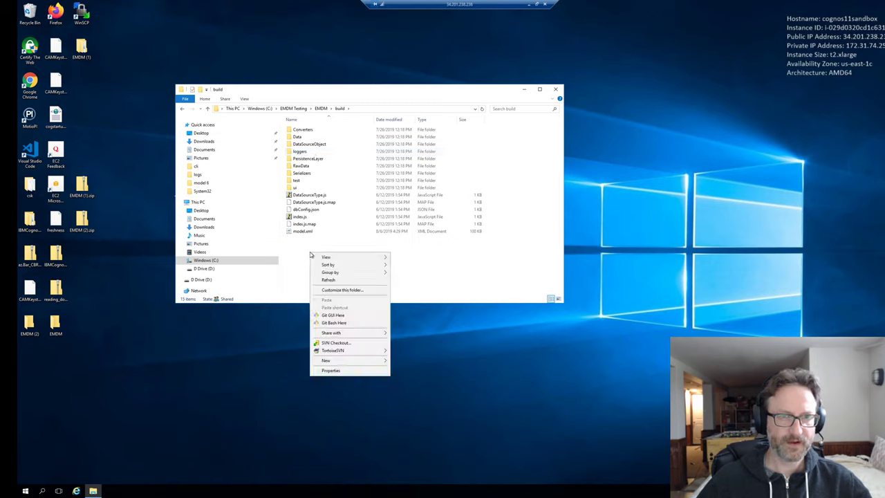
pyautogui.click(358, 323)
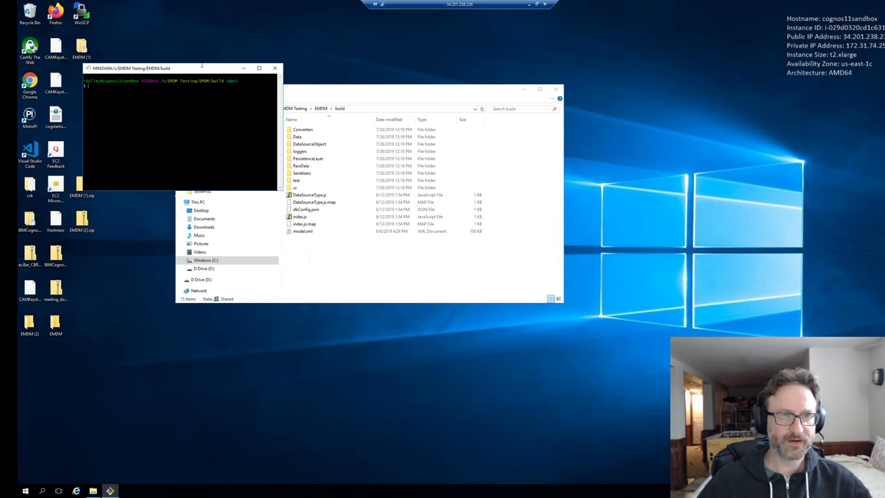
pyautogui.moveTo(201, 66); pyautogui.dragTo(642, 179)
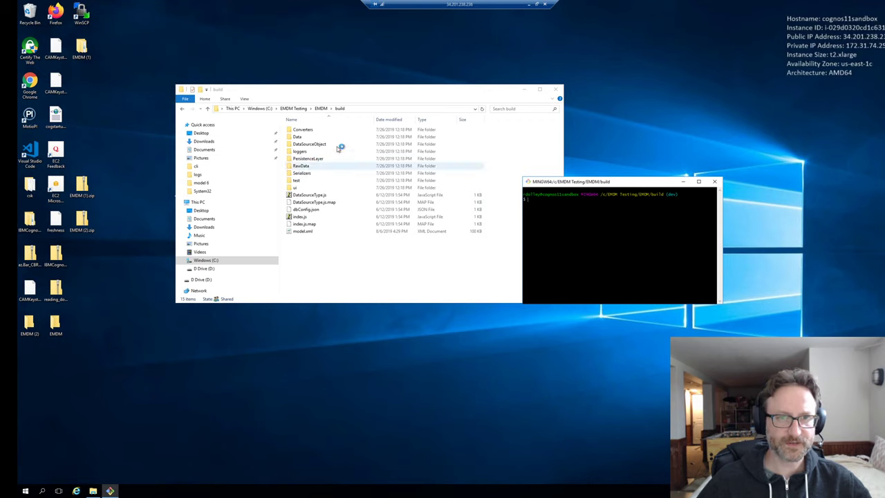
# - Open the ui\cli folder and bring up the context menu for cli.js
pyautogui.doubleClick(309, 189)
pyautogui.doubleClick(293, 130)
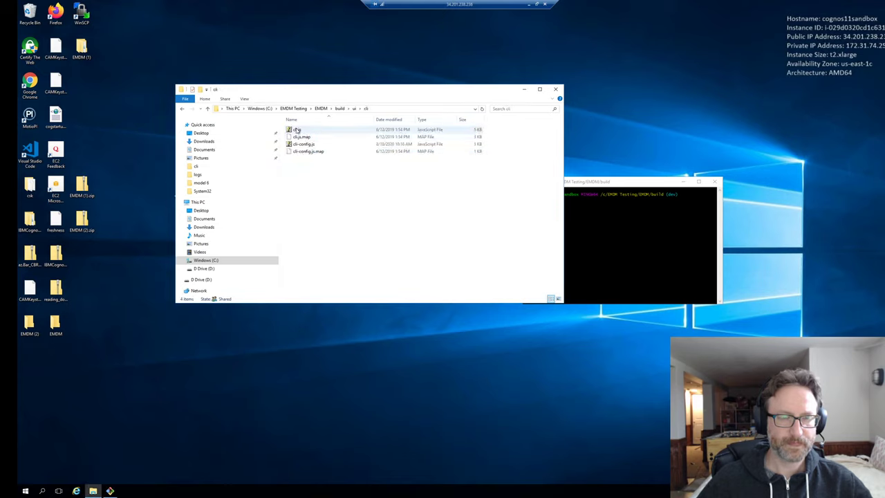
pyautogui.rightClick(297, 130)
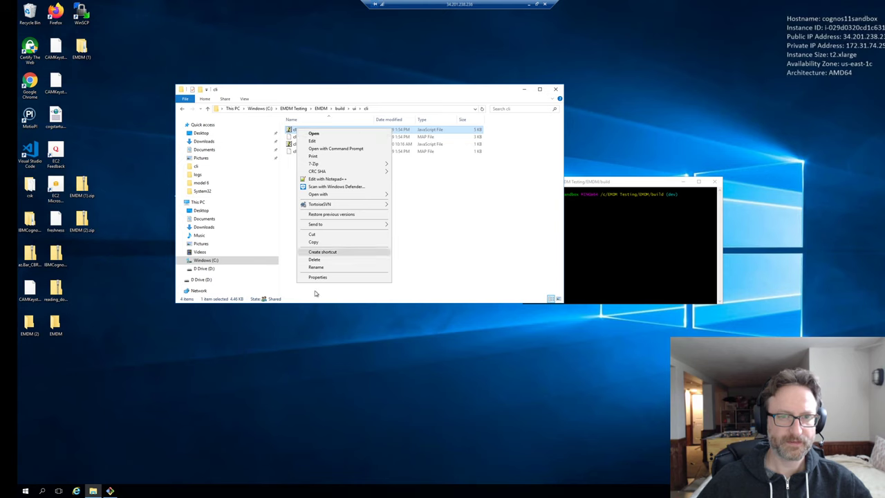
# - Open cli.js in Notepad++, dismiss the update prompt, and close the cli.js tab
pyautogui.click(330, 179)
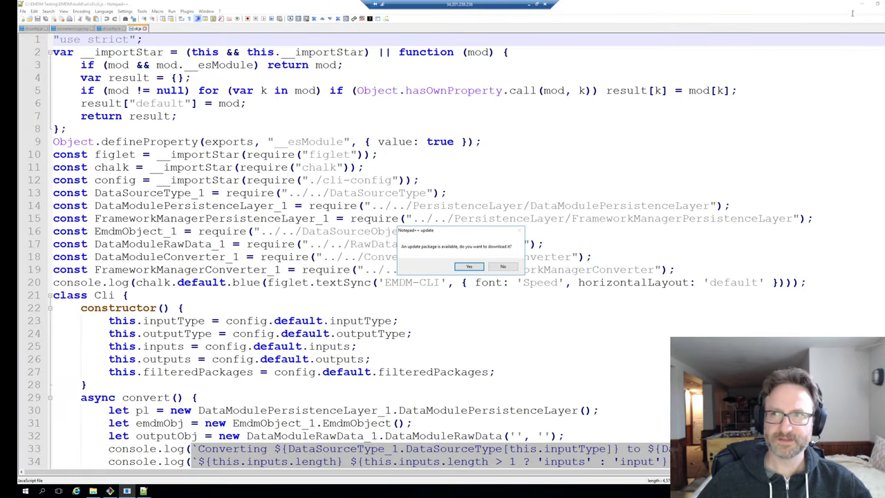
pyautogui.press('Escape')
pyautogui.click(878, 20)
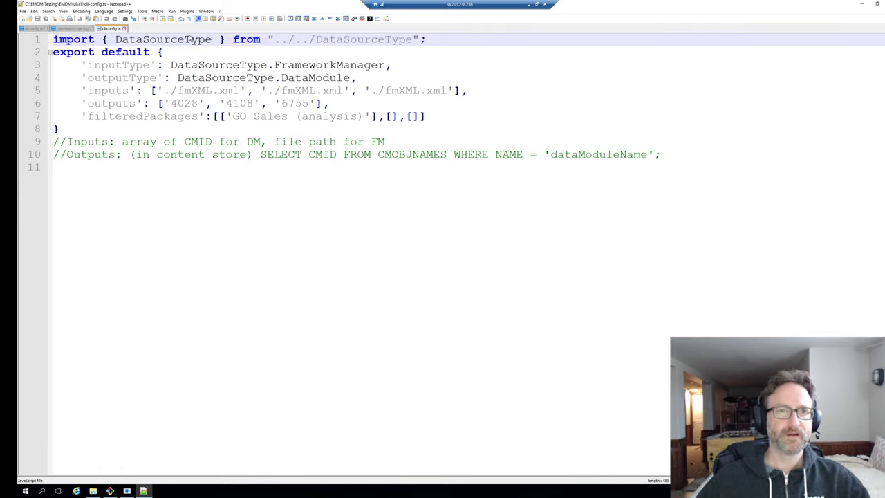
# - Review cli-config.js: input './model.xml', output '10844', and empty filteredPackages
pyautogui.click(70, 29)
pyautogui.click(24, 29)
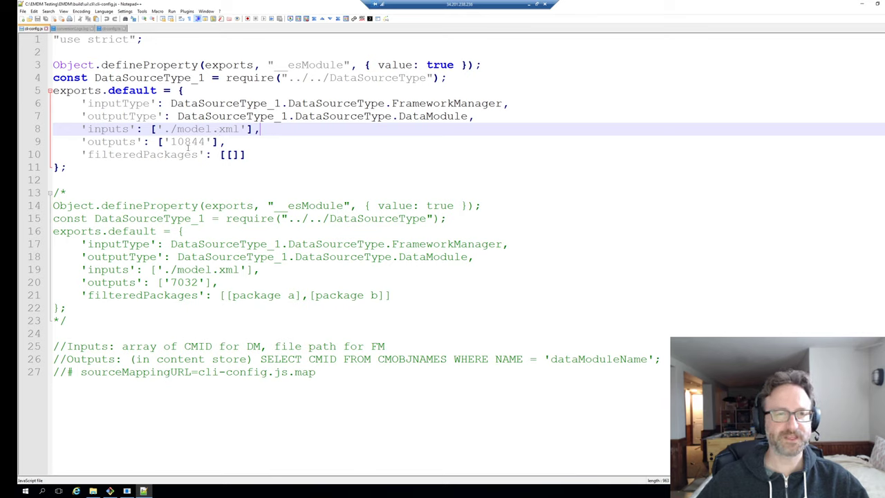
pyautogui.moveTo(205, 142); pyautogui.dragTo(173, 145)
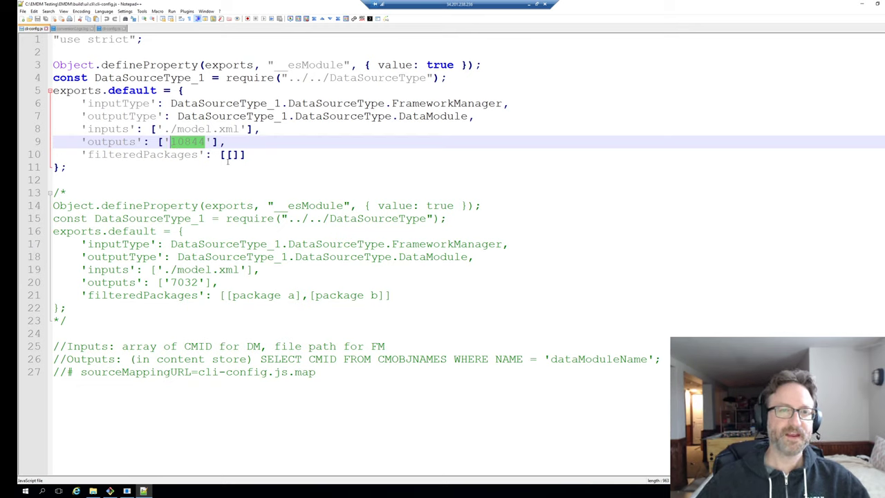
pyautogui.click(232, 156)
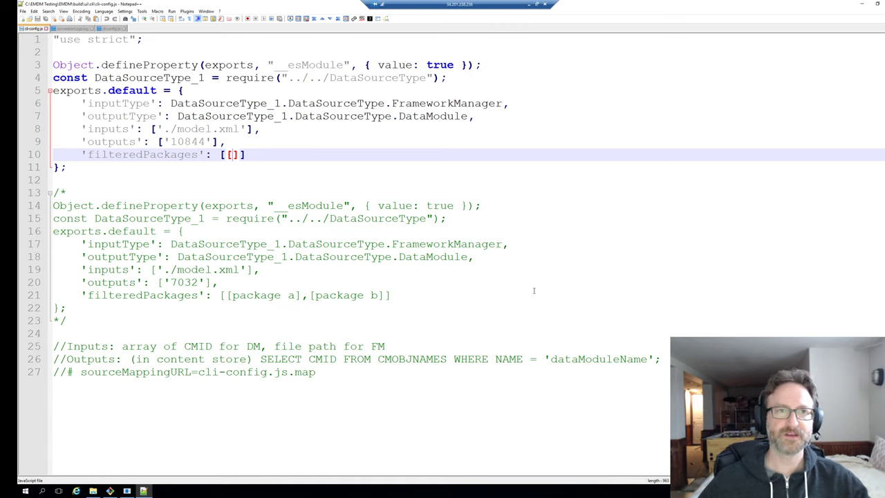
# - Minimize Notepad++, decline its update, and run 'node cli.js' in the Git Bash terminal
pyautogui.click(862, 4)
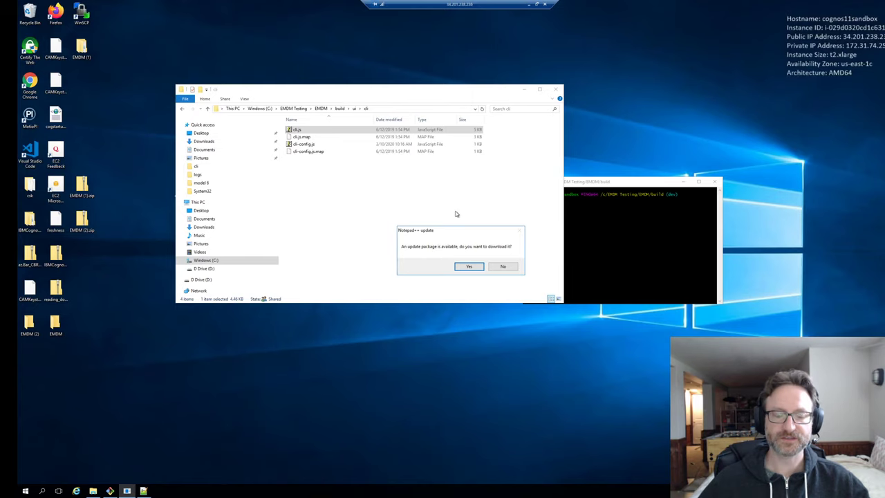
pyautogui.click(504, 267)
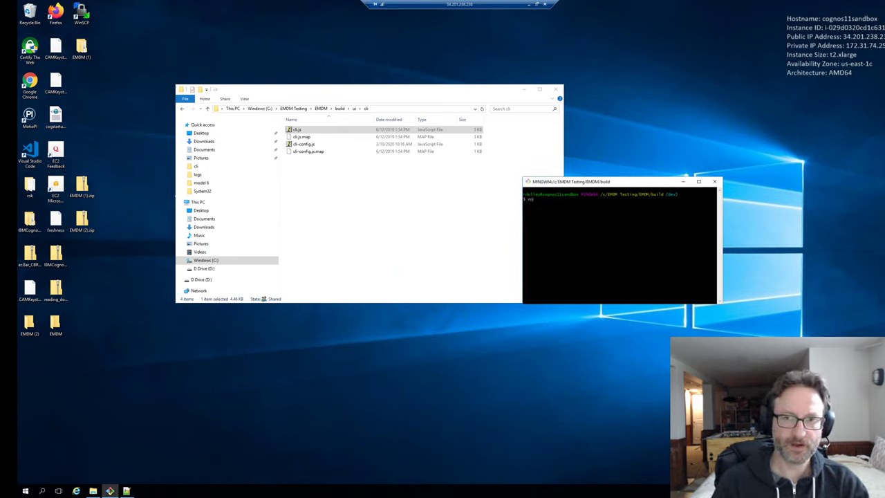
pyautogui.write('node cli')
pyautogui.write('.js')
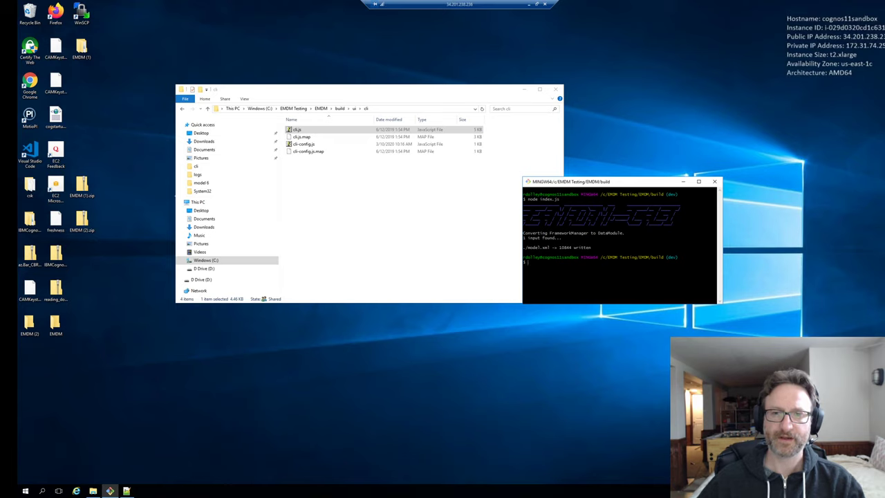
# - Check the conversion output for data module 10844 and return to the local Cognos browser
pyautogui.moveTo(523, 226); pyautogui.dragTo(609, 235)
pyautogui.click(609, 235)
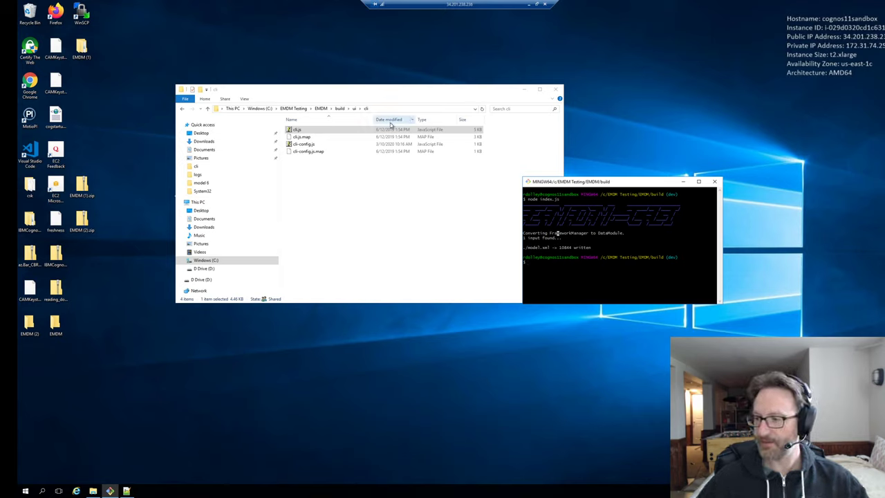
pyautogui.click(528, 5)
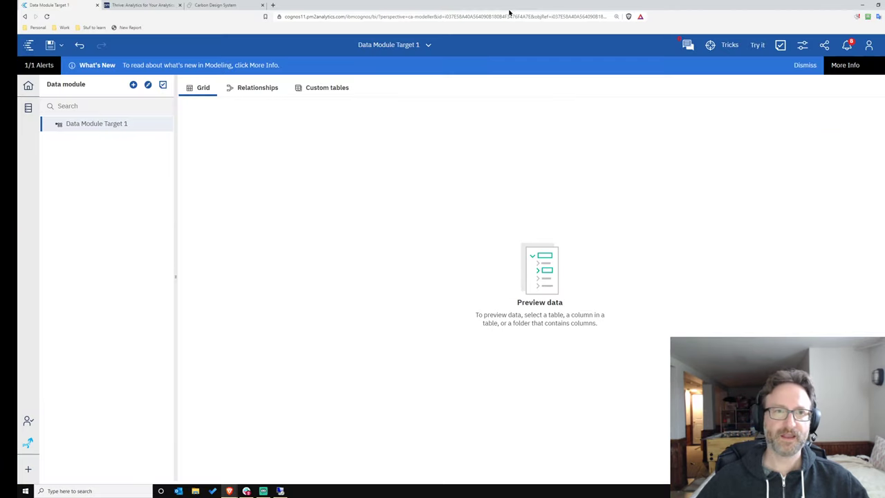
# - Sign out of Cognos Analytics, closing the data module without saving
pyautogui.click(869, 46)
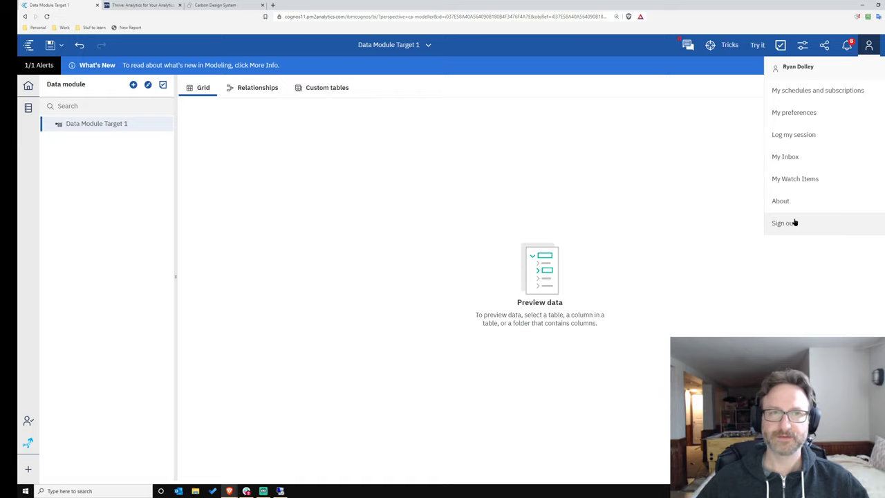
pyautogui.click(794, 223)
pyautogui.click(476, 280)
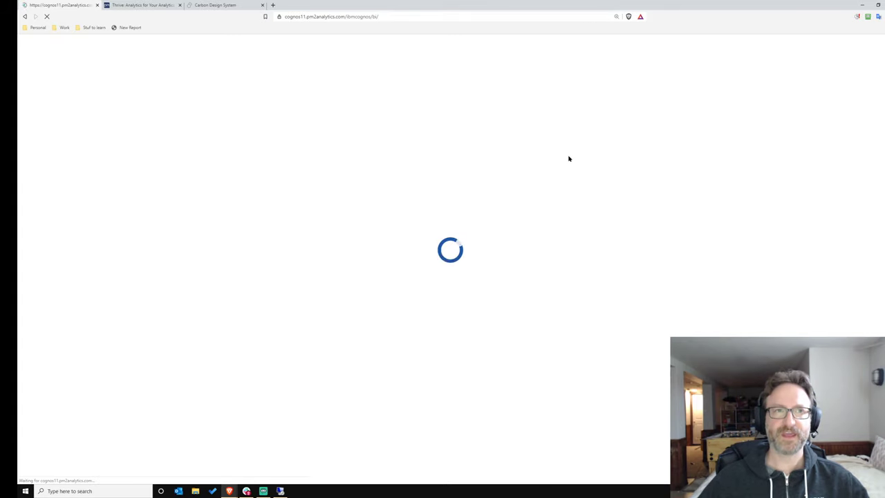
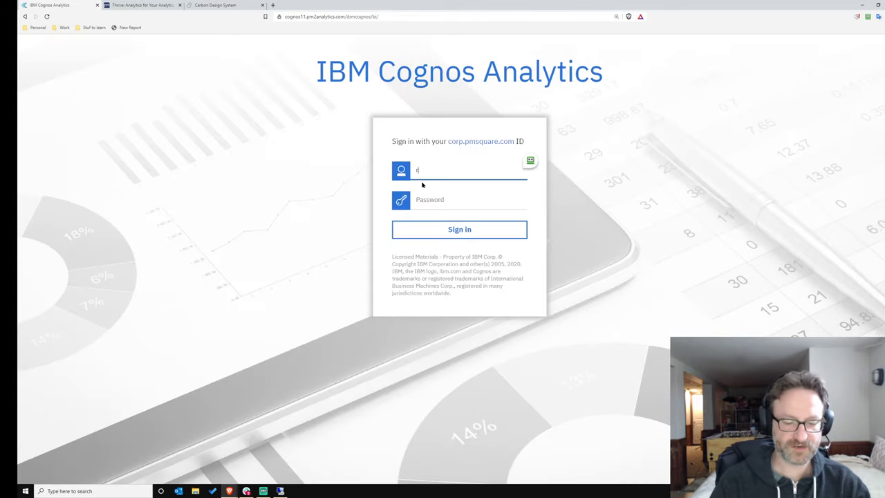
# - Sign back in with the user ID and account password
pyautogui.press('Tab')
pyautogui.write('••••')
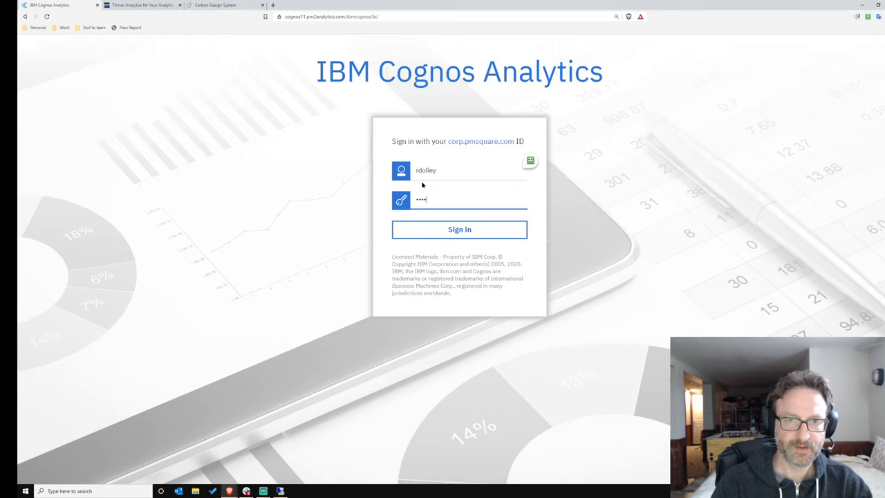
pyautogui.write('•••••••')
pyautogui.press('Return')
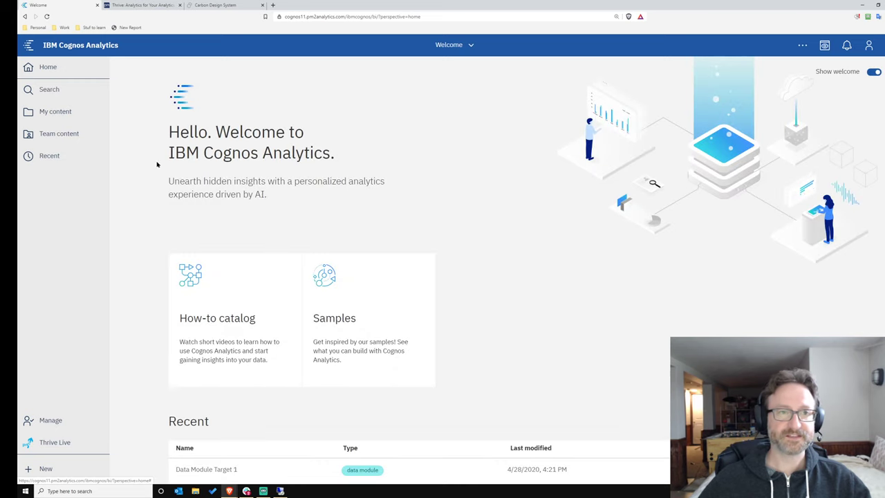
# - Reopen Data Module Target 1 from the My content list
pyautogui.click(56, 110)
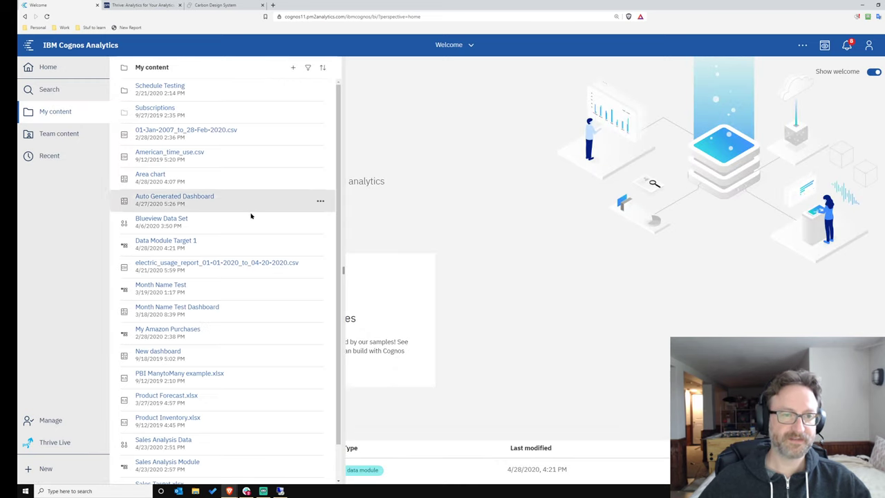
pyautogui.click(181, 230)
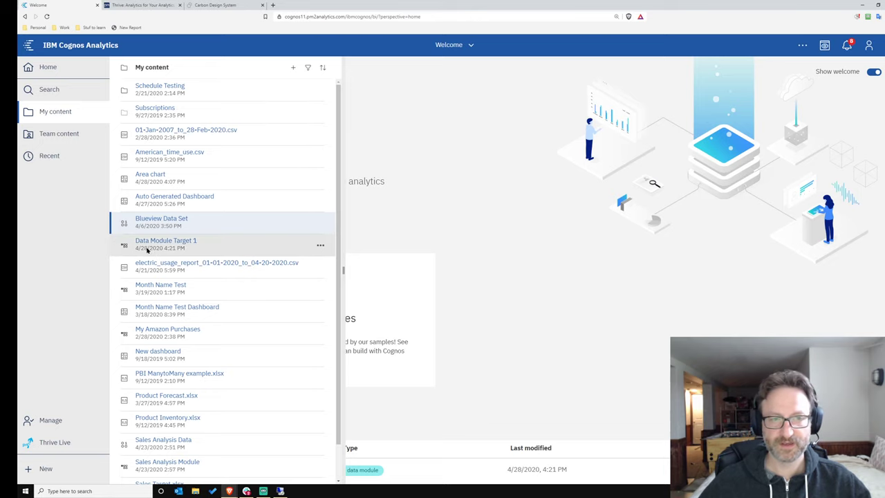
pyautogui.click(178, 240)
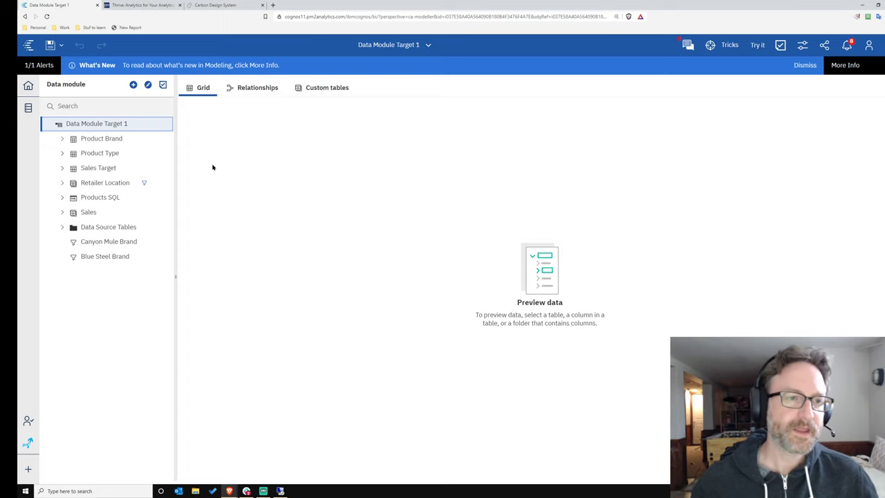
# - Expand the Data Source Tables folder and preview the ORDER_HEADER table in the Grid
pyautogui.click(62, 228)
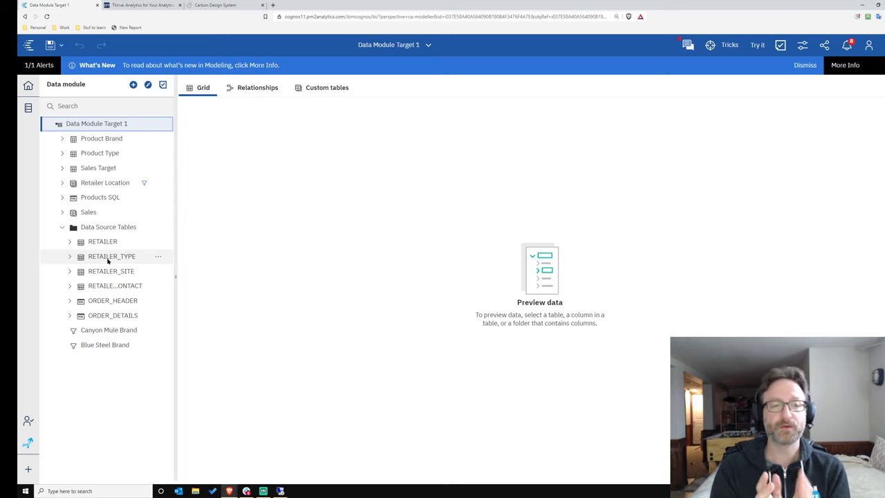
pyautogui.click(123, 301)
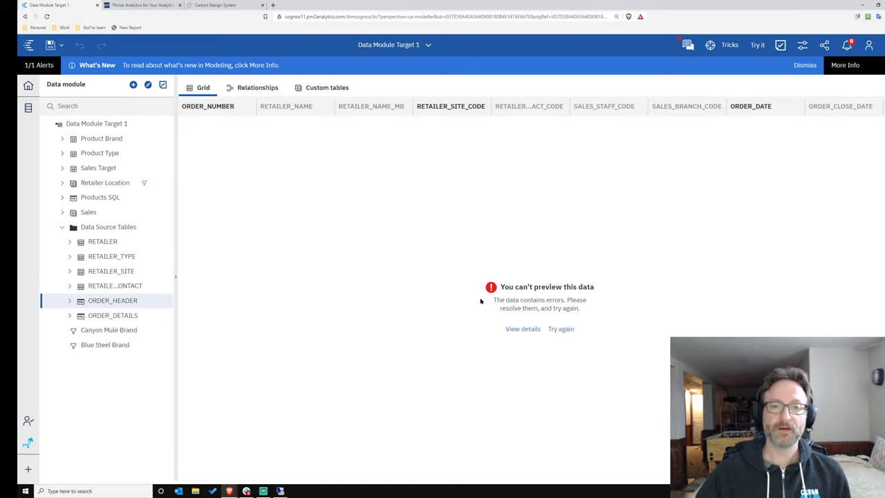
# - Inspect the ORDER_HEADER preview error details and stack trace, then switch back to the Welcome page
pyautogui.click(524, 328)
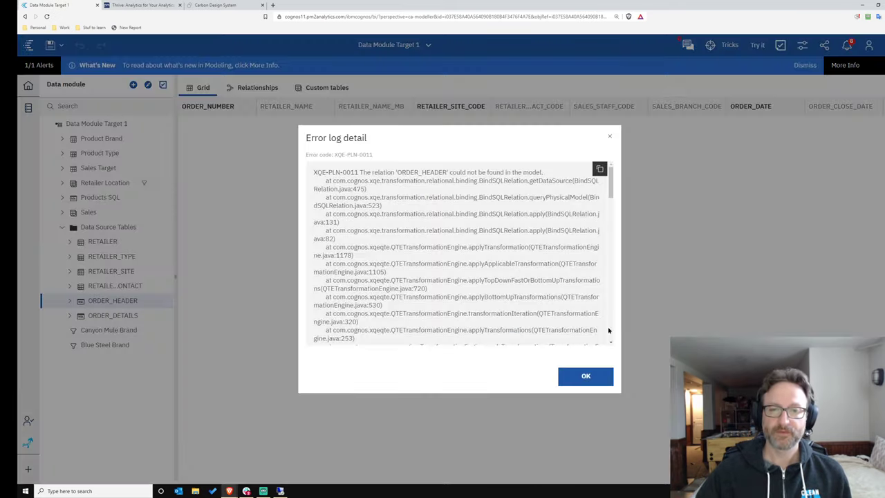
pyautogui.moveTo(458, 199); pyautogui.dragTo(470, 229)
pyautogui.click(425, 179)
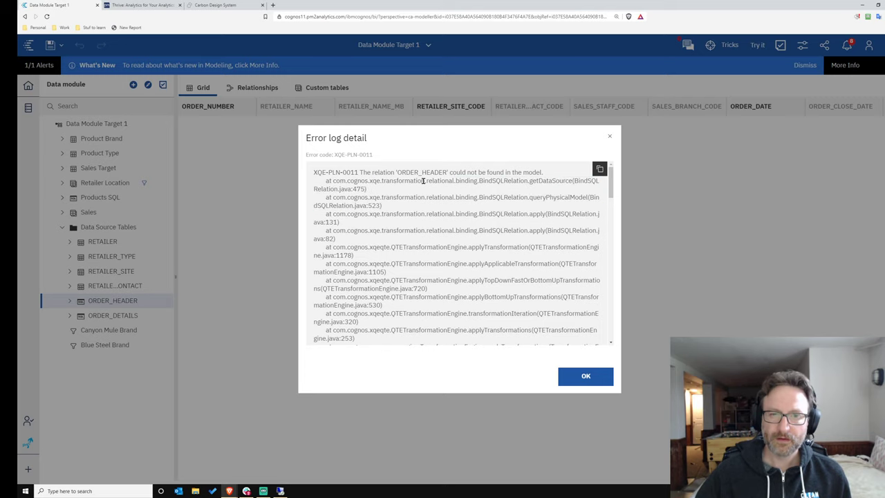
pyautogui.click(585, 375)
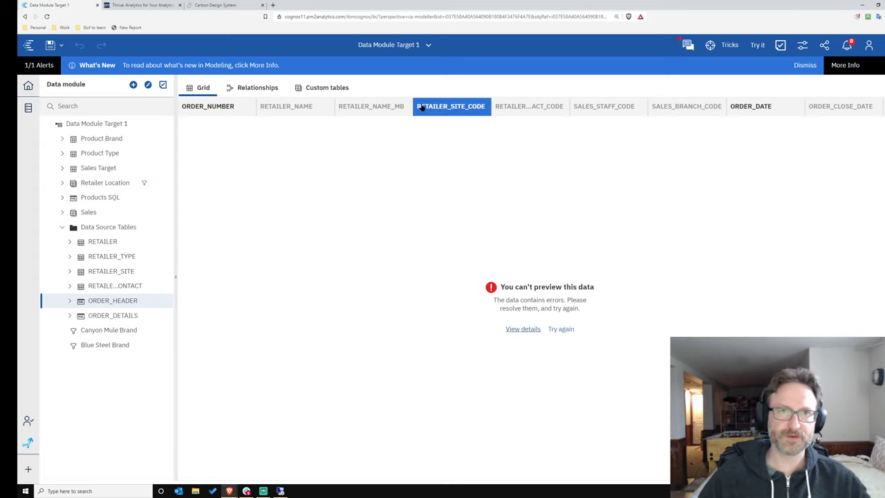
pyautogui.click(401, 44)
pyautogui.click(332, 69)
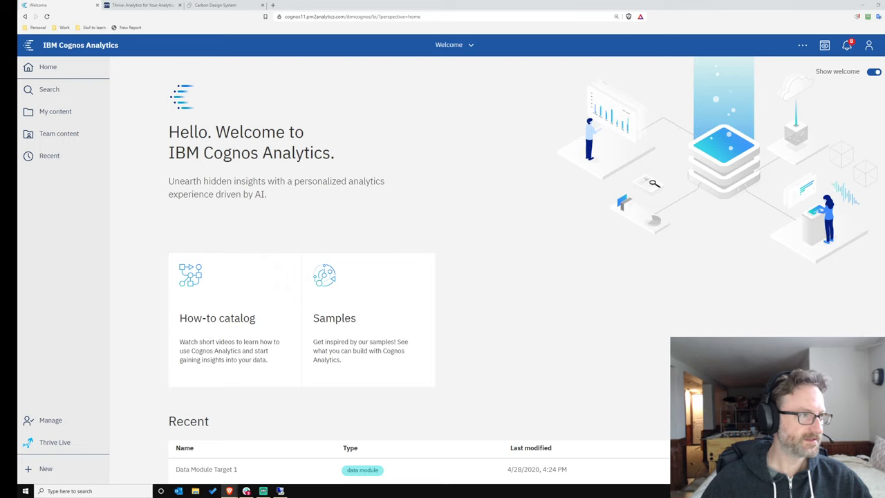
# - Dock the IBM Blueview blog as a browser tab and open its Data Modules category archive
pyautogui.moveTo(0, 255); pyautogui.dragTo(295, 3)
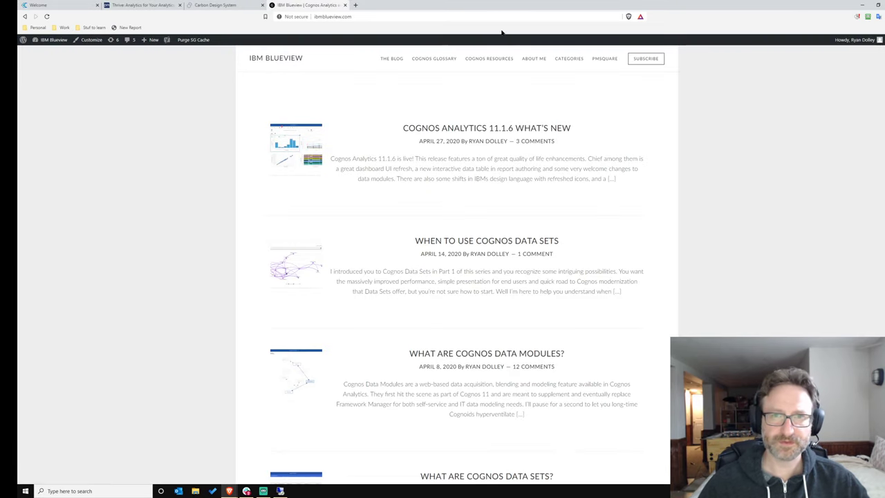
pyautogui.click(568, 58)
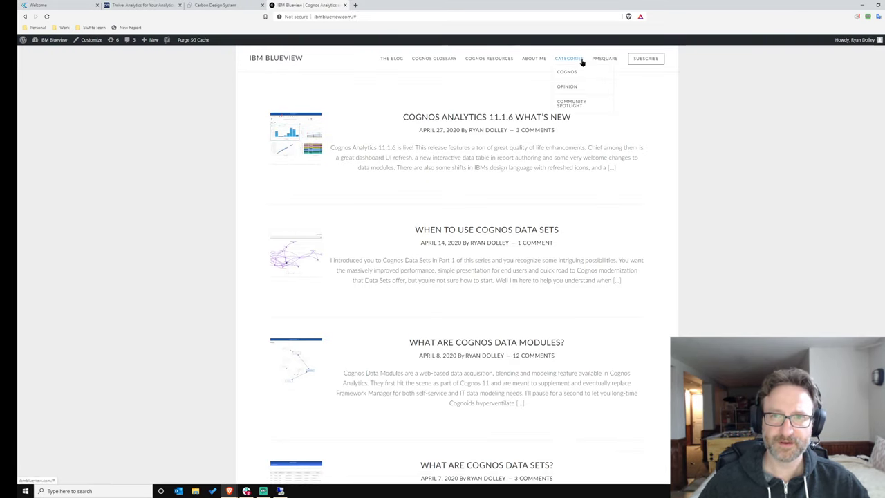
pyautogui.click(636, 72)
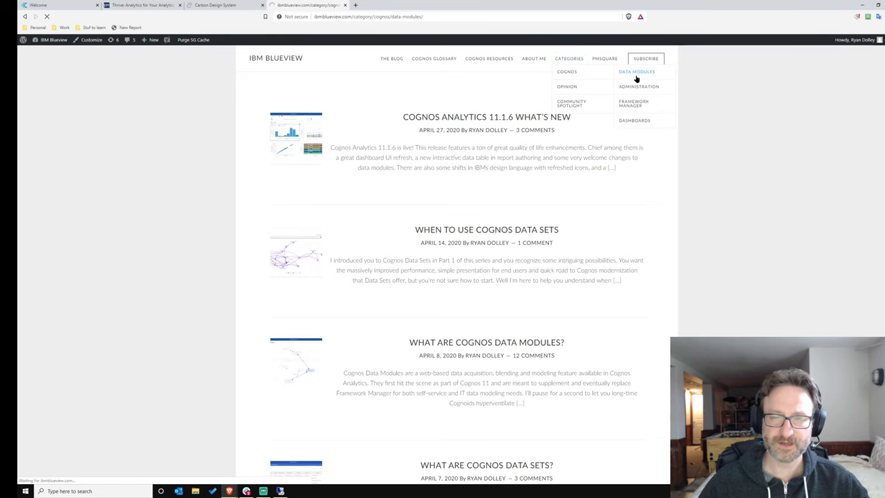
pyautogui.scroll(-5, 638, 184)
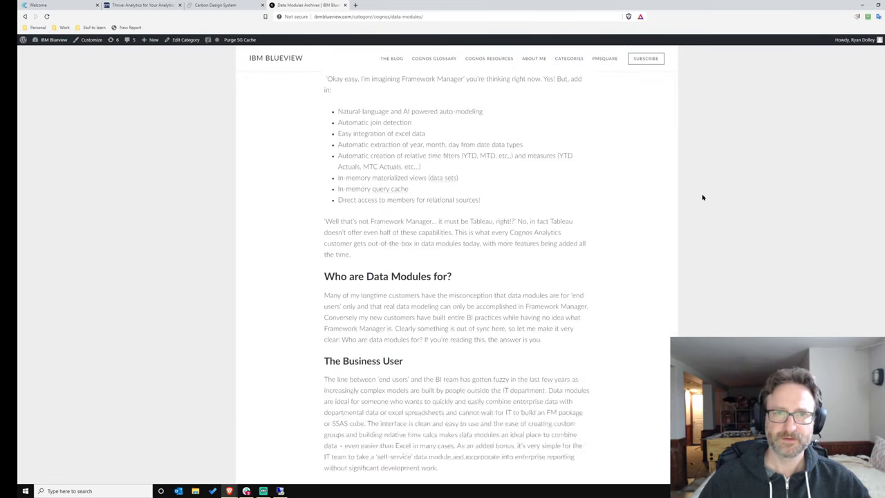
pyautogui.scroll(4, 699, 191)
pyautogui.scroll(3, 871, 96)
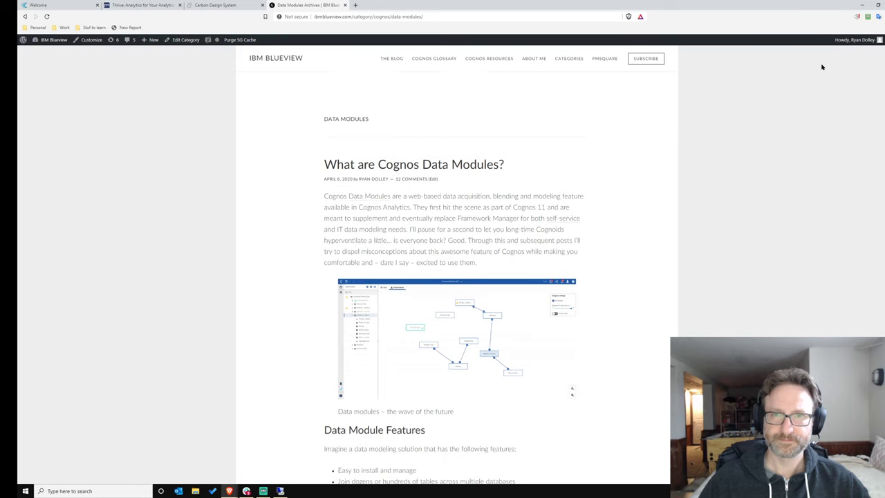
pyautogui.moveTo(822, 65); pyautogui.dragTo(369, 122)
pyautogui.click(792, 129)
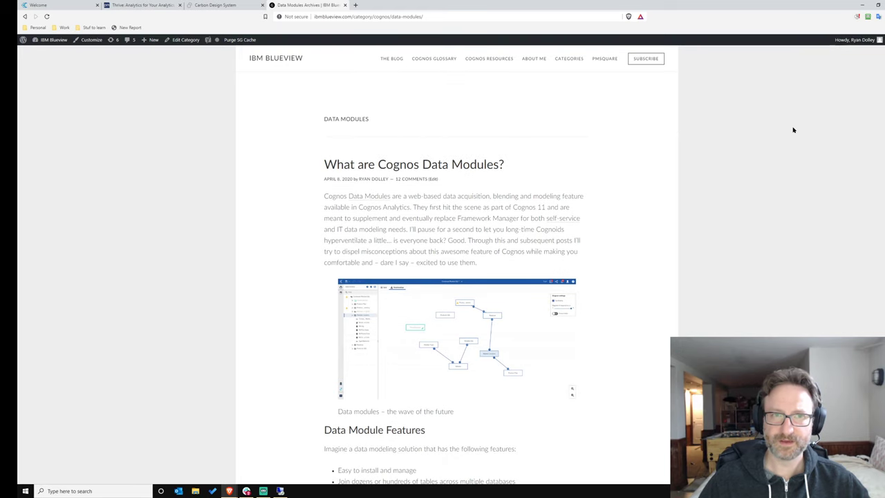
pyautogui.scroll(-10, 875, 191)
pyautogui.scroll(5, 875, 191)
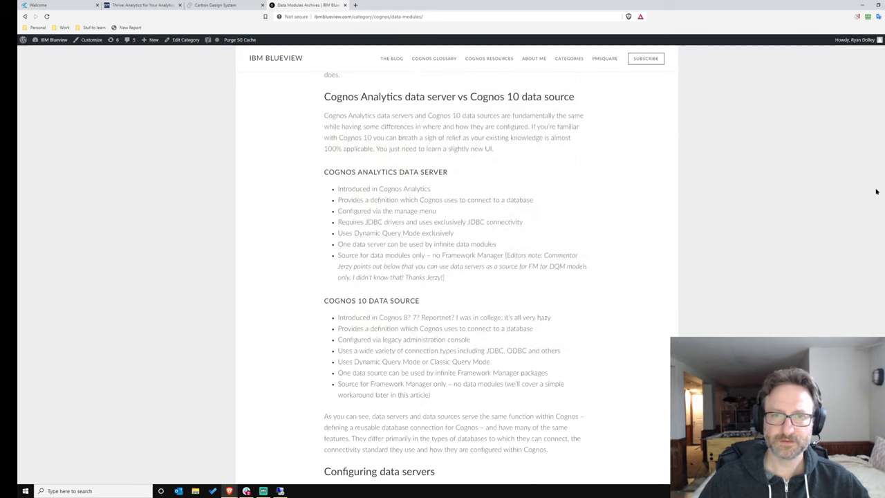
# - Search the page for 'relative' and step through matches to the Relative Time in Framework Manager post
pyautogui.hotkey('ctrl', 'f')
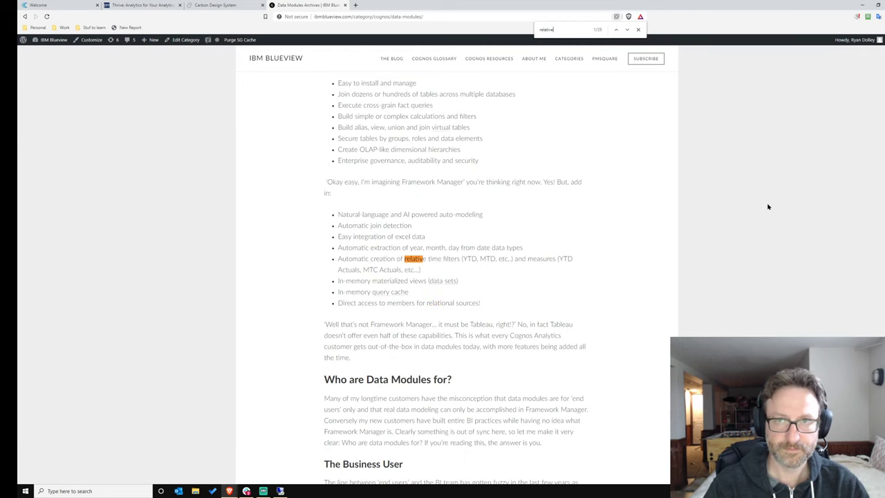
pyautogui.click(627, 30)
pyautogui.click(627, 30)
pyautogui.click(627, 30)
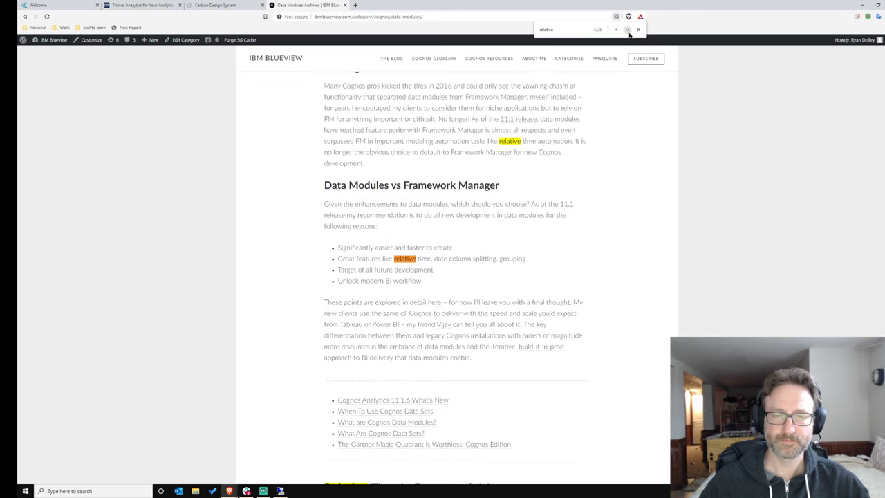
pyautogui.click(627, 30)
pyautogui.click(627, 30)
pyautogui.click(627, 30)
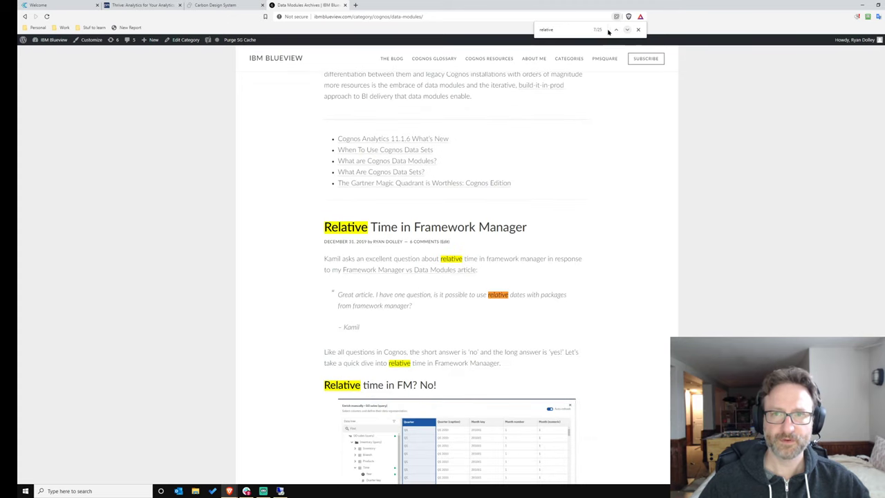
pyautogui.click(405, 228)
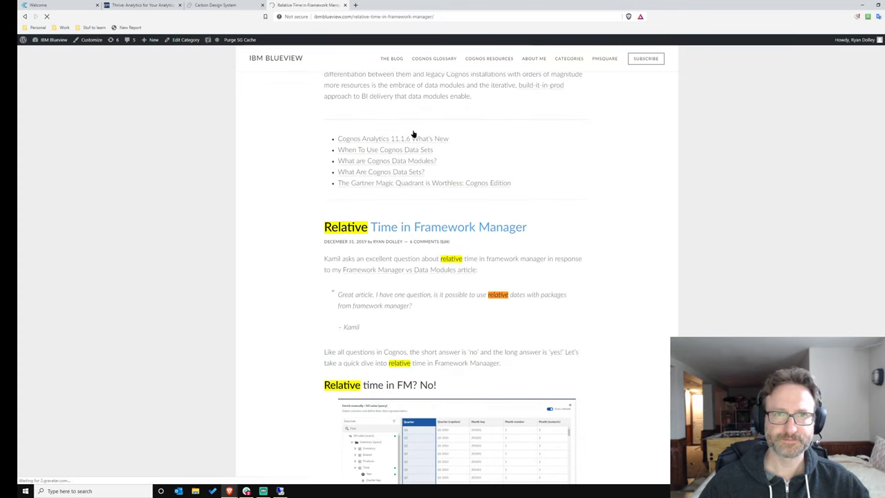
pyautogui.click(477, 19)
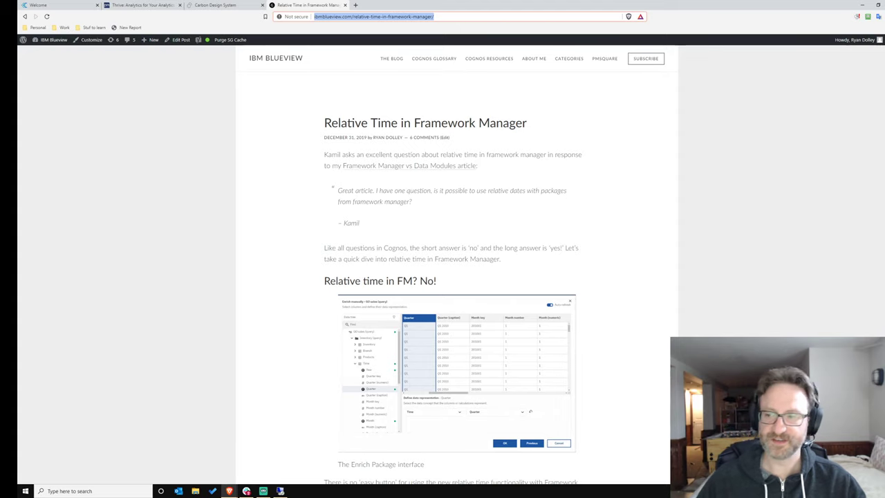
pyautogui.hotkey('alt', 'Tab')
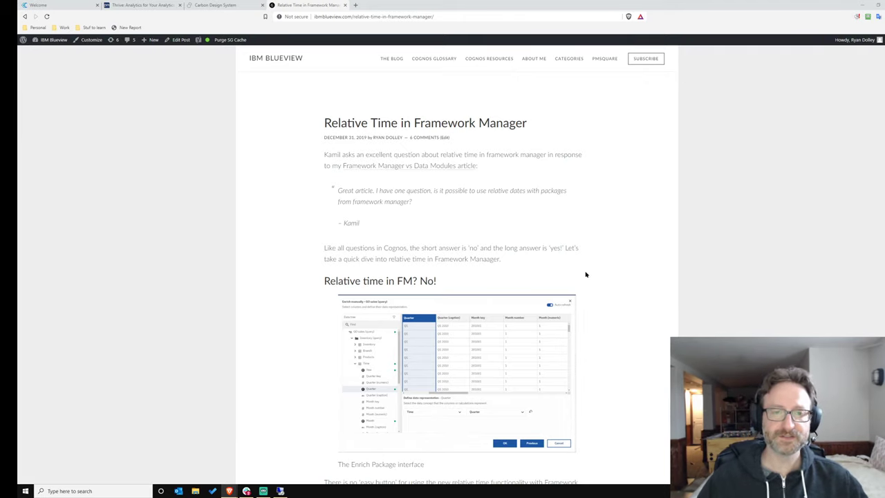
pyautogui.scroll(-10, 449, 277)
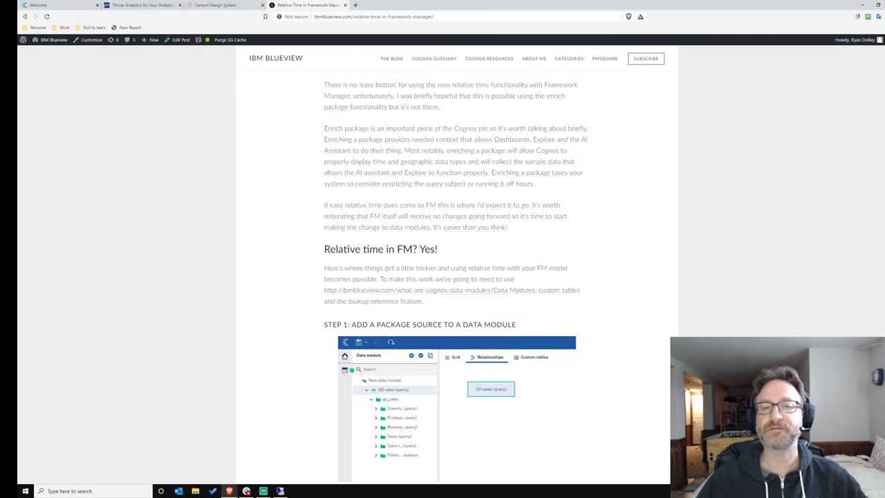
pyautogui.scroll(1, 449, 277)
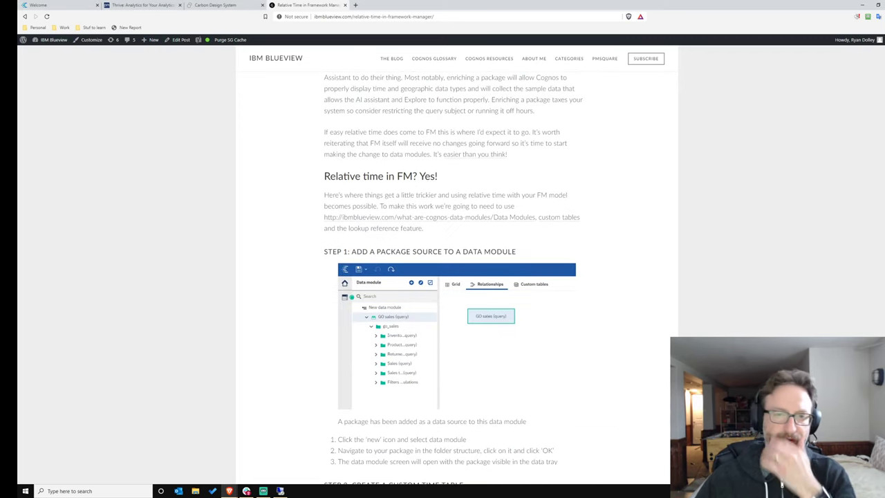
pyautogui.scroll(5, 878, 82)
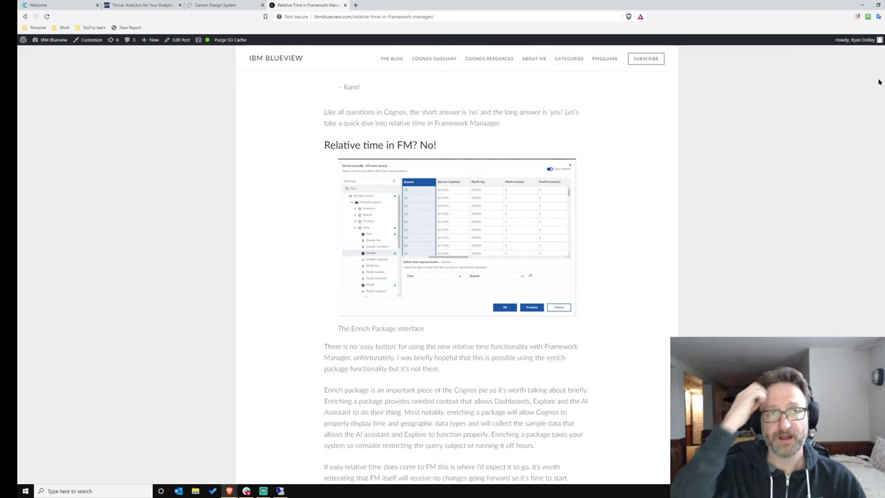
pyautogui.scroll(2, 657, 321)
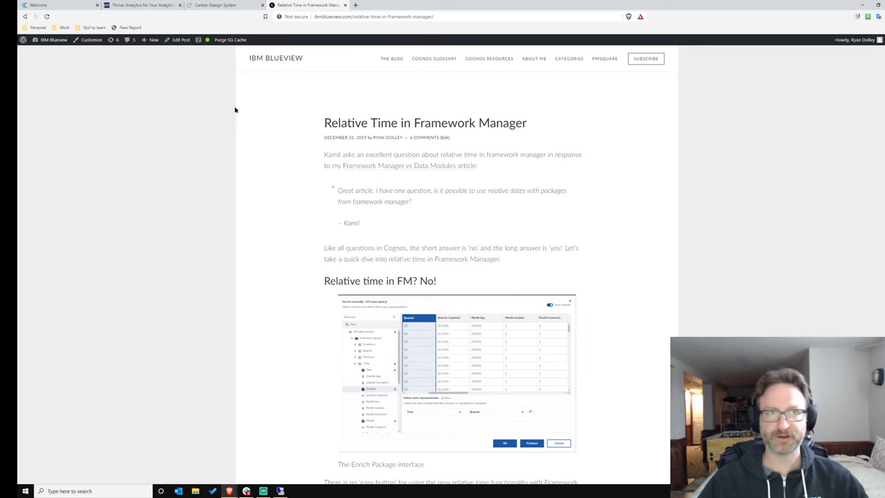
# - Switch to the Welcome browser tab showing the Cognos Analytics home page
pyautogui.click(65, 4)
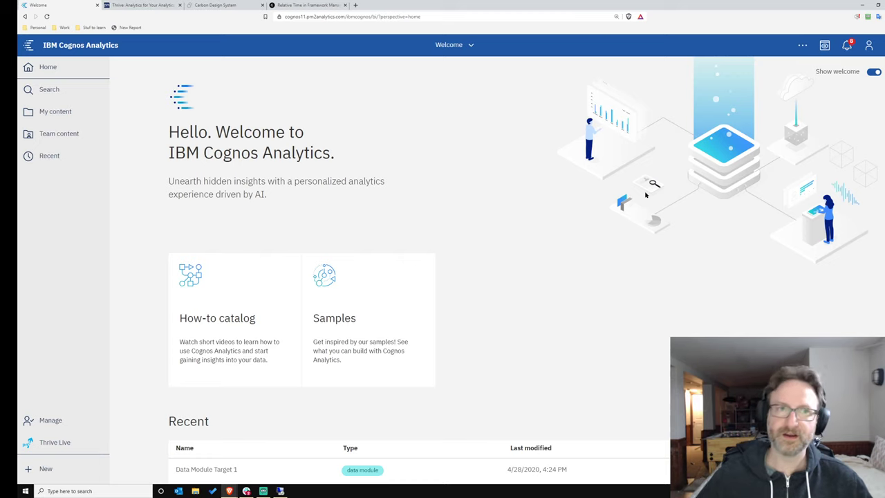
# - Open a new browser tab and load the Thrive demo site, demo-thrive.pmsquare.com
pyautogui.click(355, 5)
pyautogui.write('th')
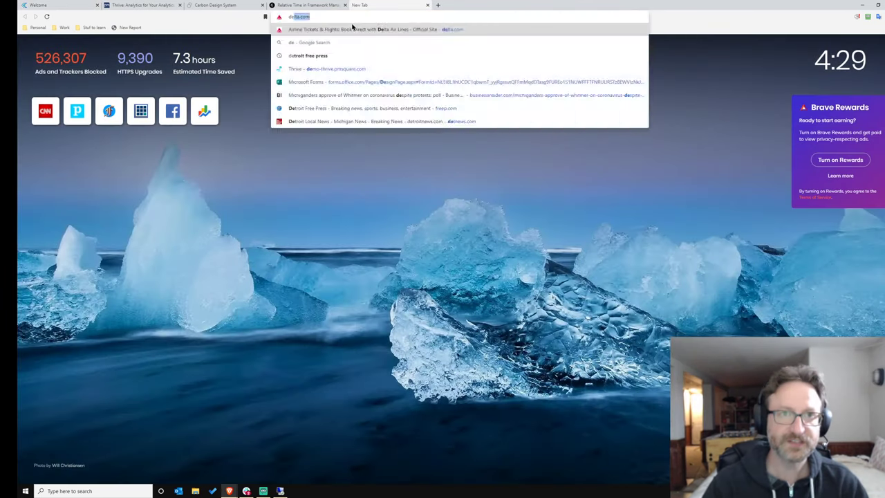
pyautogui.press('BackSpace')
pyautogui.press('BackSpace')
pyautogui.press('BackSpace')
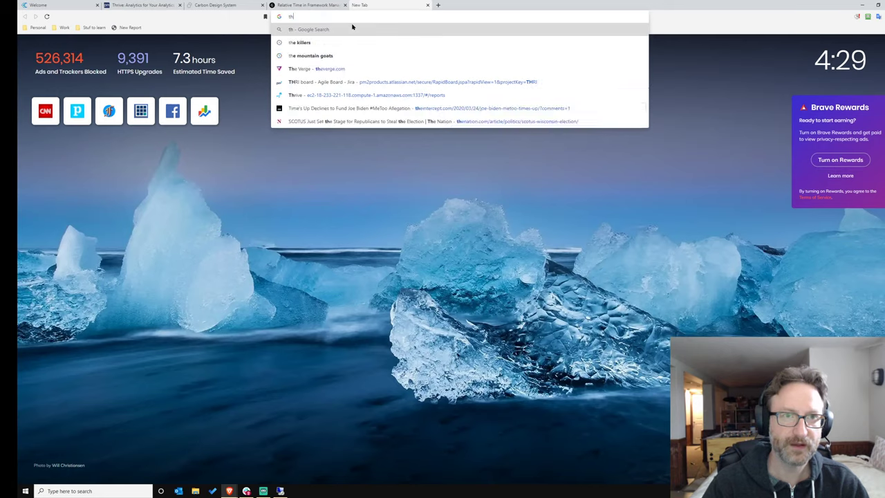
pyautogui.write('demo')
pyautogui.press('Return')
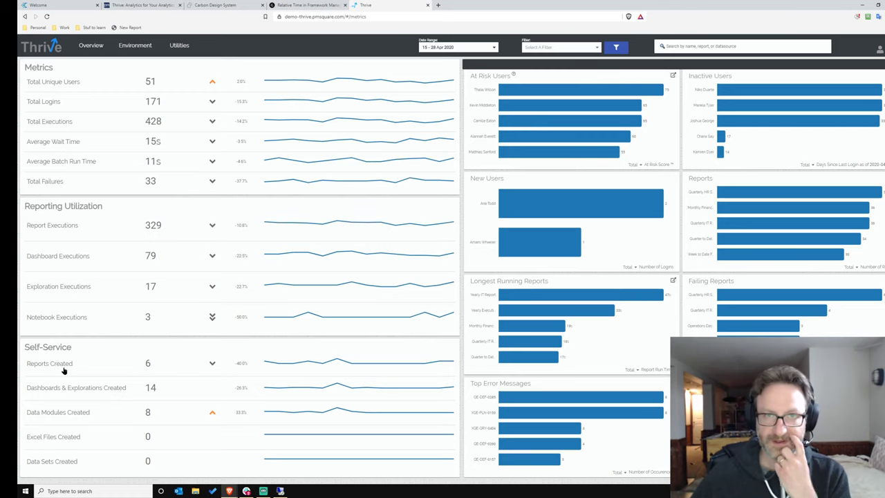
# - Set the dashboard date range to This Year (01 Jan - 28 Apr 2020) and open the Filter Manager
pyautogui.click(476, 48)
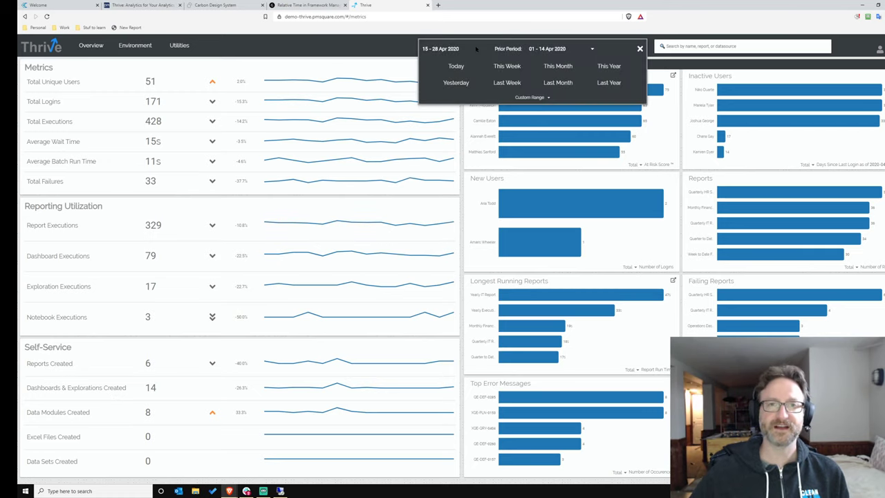
pyautogui.click(545, 204)
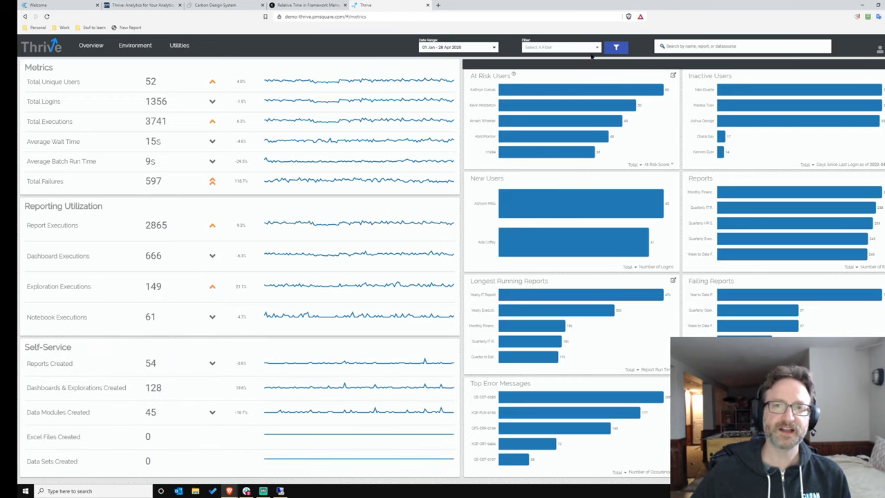
pyautogui.click(616, 52)
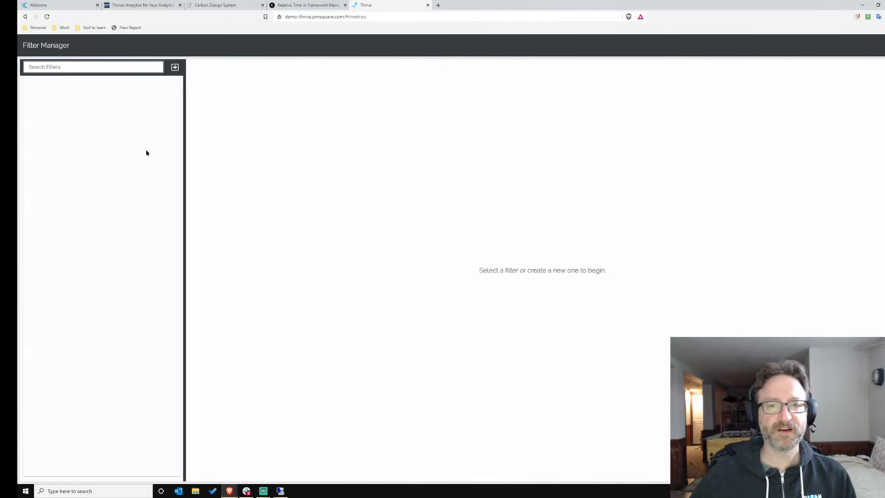
# - Start a new filter and add the available users to its user list
pyautogui.click(175, 67)
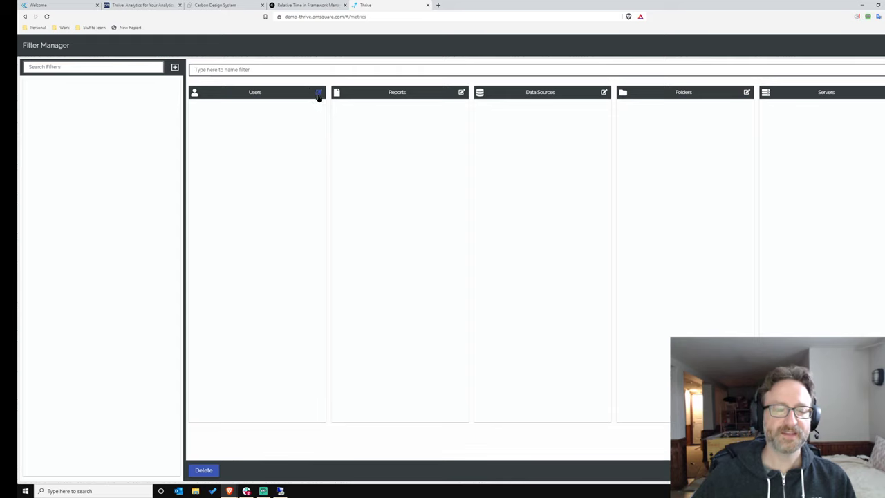
pyautogui.click(317, 93)
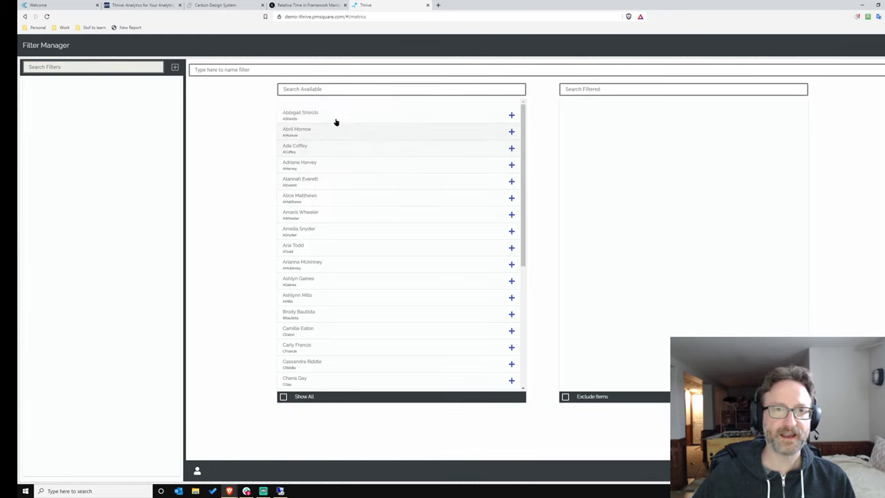
pyautogui.click(512, 117)
pyautogui.click(512, 116)
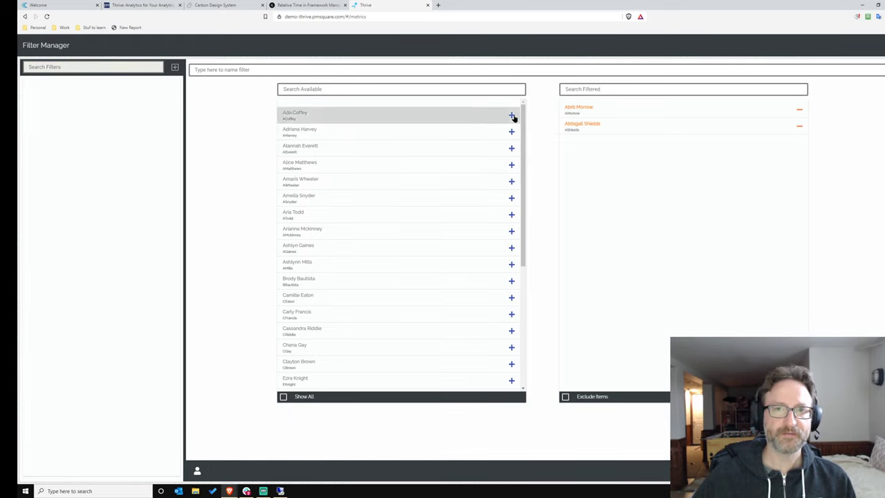
pyautogui.click(513, 116)
pyautogui.click(513, 116)
pyautogui.click(512, 116)
pyautogui.click(512, 117)
pyautogui.click(512, 116)
pyautogui.click(512, 116)
pyautogui.click(512, 116)
pyautogui.click(512, 117)
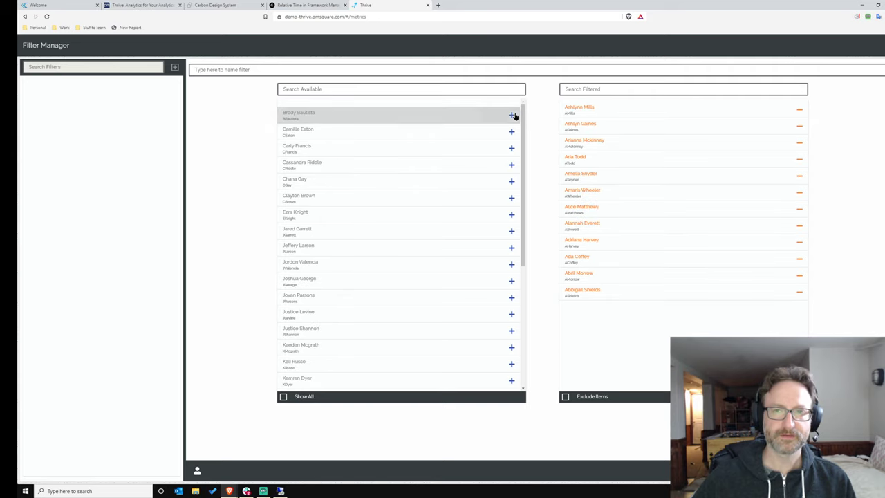
pyautogui.click(512, 116)
pyautogui.click(512, 117)
pyautogui.click(512, 116)
pyautogui.click(512, 116)
pyautogui.click(512, 117)
pyautogui.click(512, 116)
pyautogui.click(512, 116)
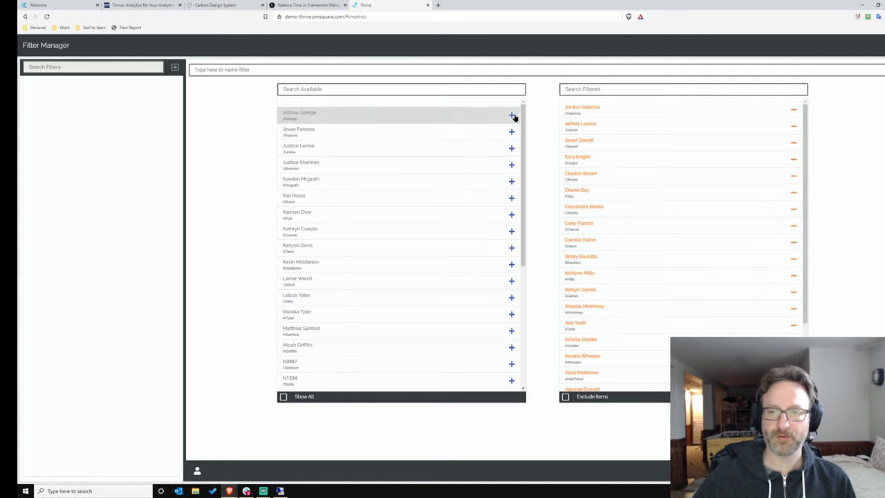
pyautogui.click(513, 116)
pyautogui.click(512, 116)
pyautogui.click(512, 116)
pyautogui.click(513, 199)
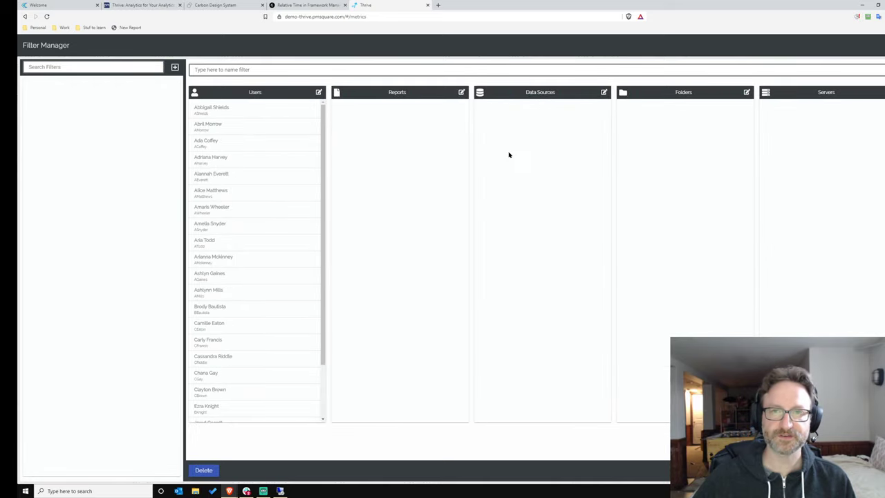
# - Add Sales Data Mart as the excluded data source, name the filter Non Sales Users, and save it
pyautogui.click(605, 93)
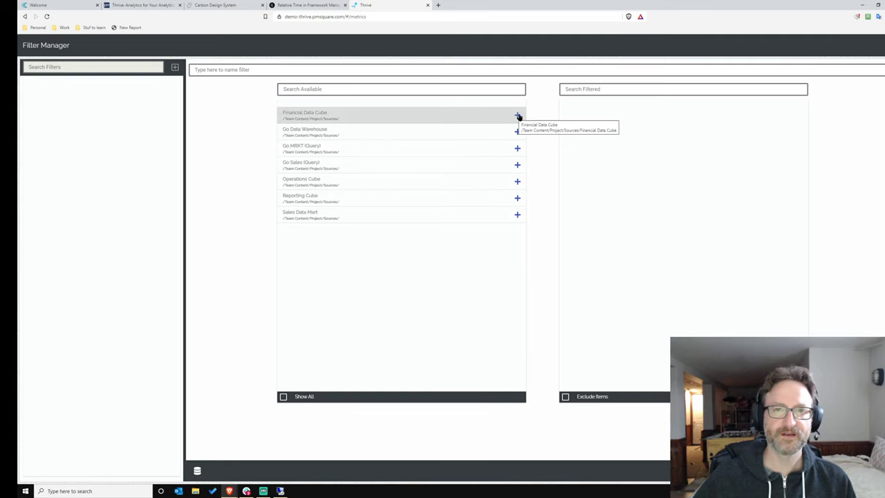
pyautogui.click(516, 216)
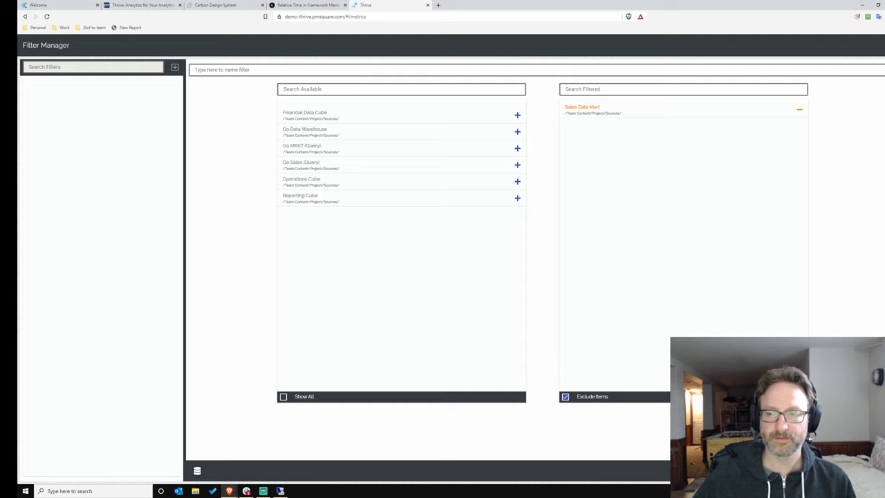
pyautogui.click(236, 71)
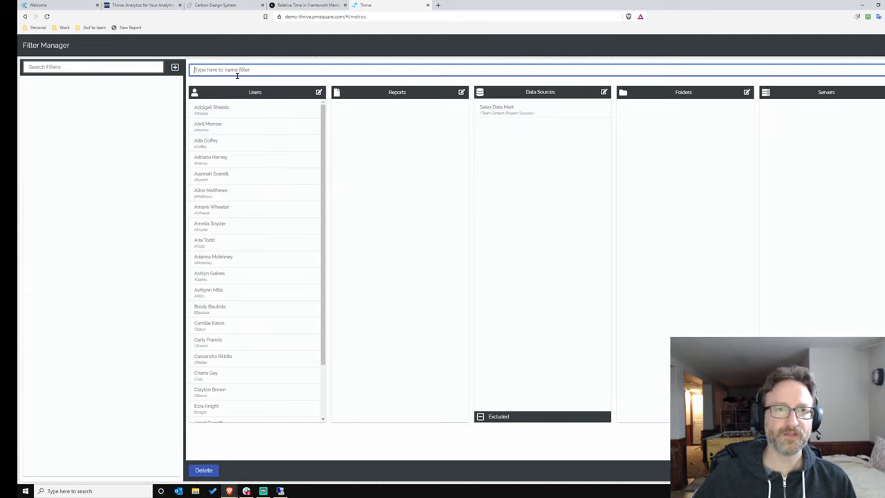
pyautogui.write('Non Sales Users')
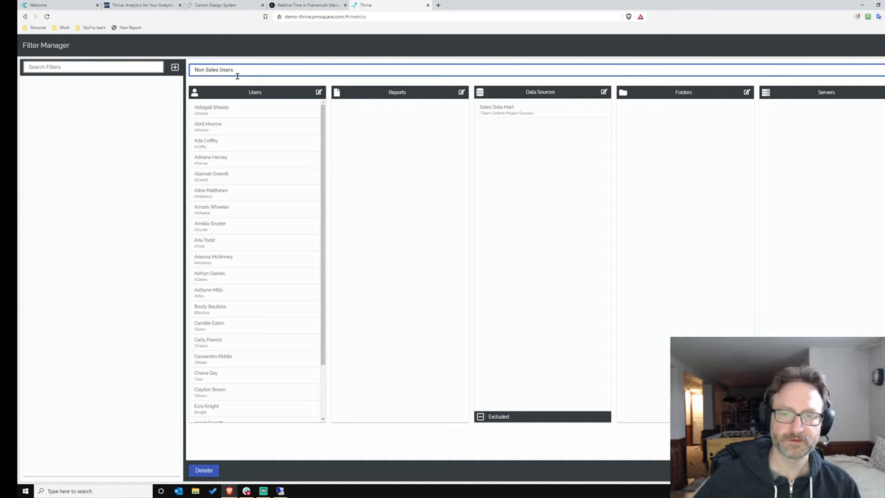
pyautogui.press('Return')
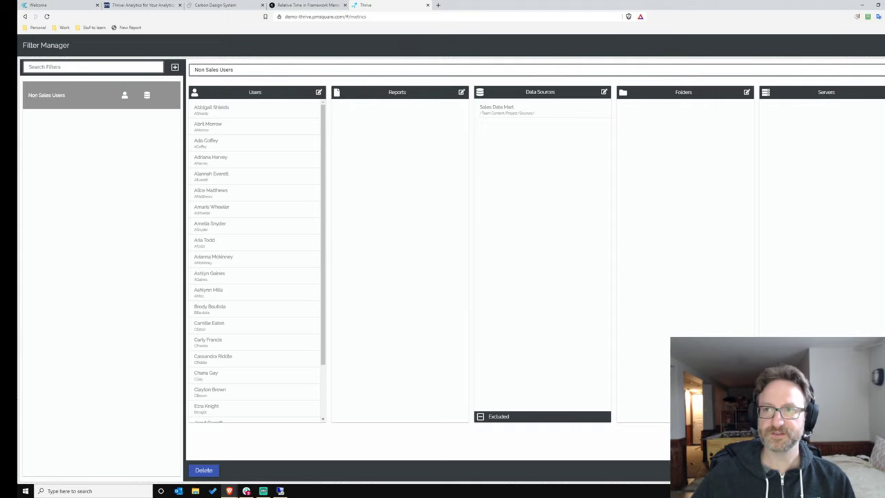
pyautogui.click(870, 59)
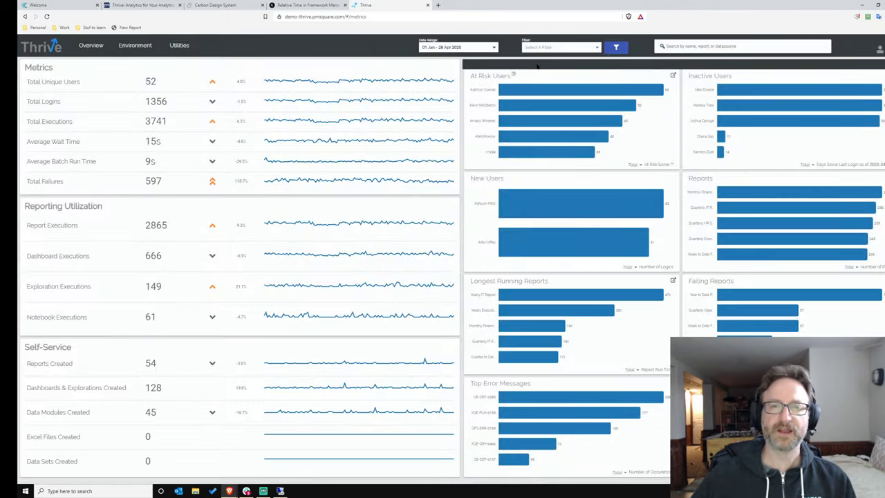
# - Apply the Non Sales Users filter to the dashboard, then review its details and servers in Filter Manager
pyautogui.click(574, 49)
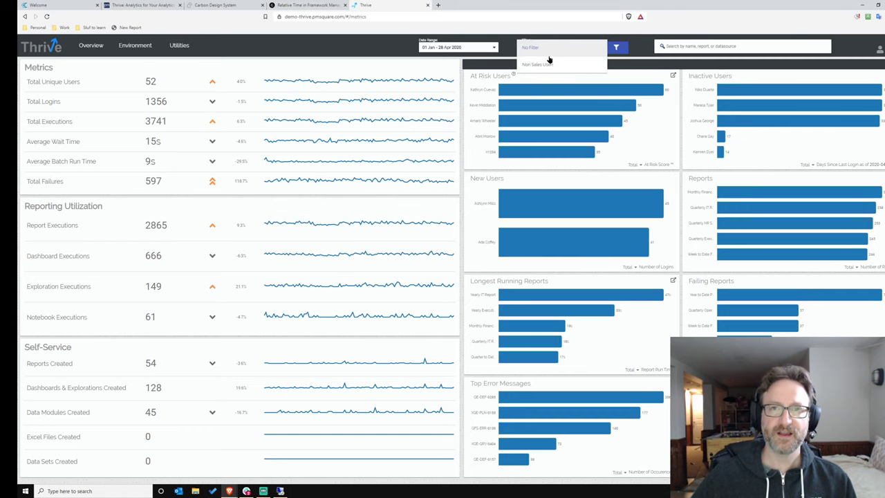
pyautogui.click(543, 65)
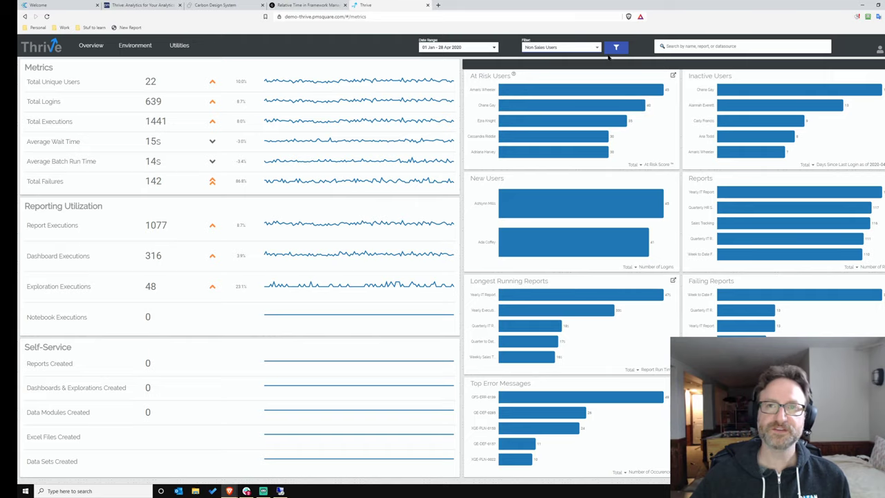
pyautogui.click(611, 49)
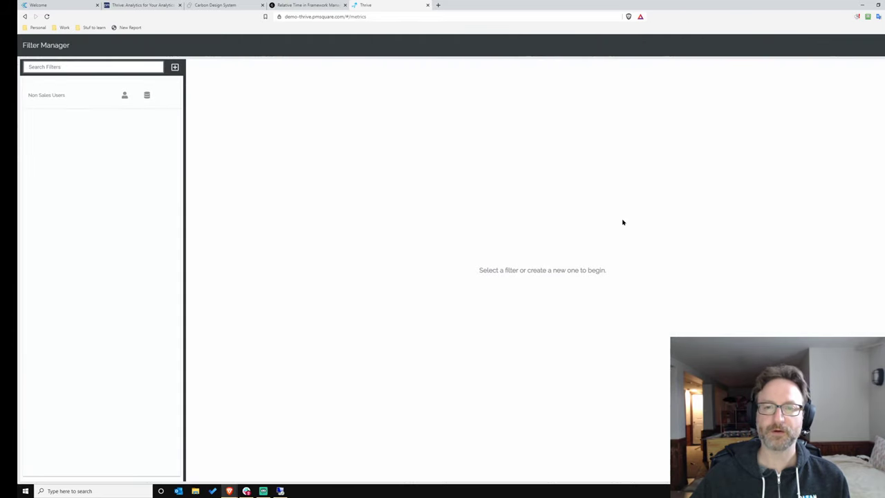
pyautogui.click(75, 95)
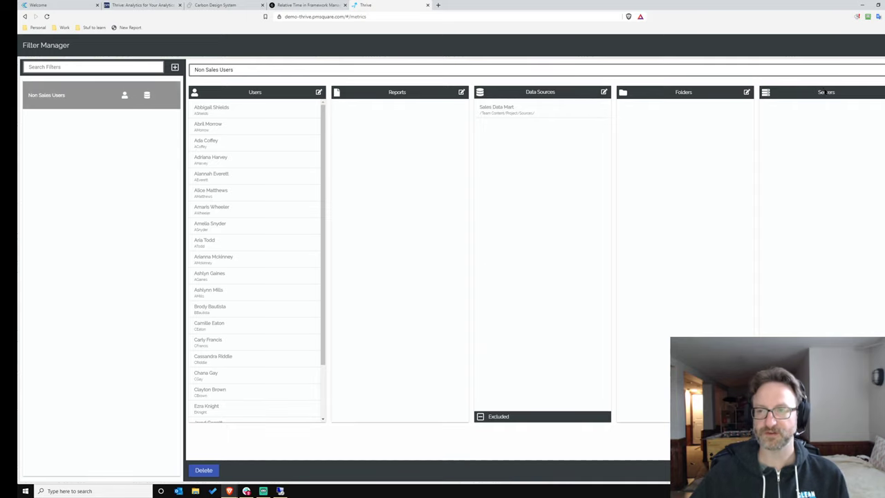
pyautogui.click(879, 92)
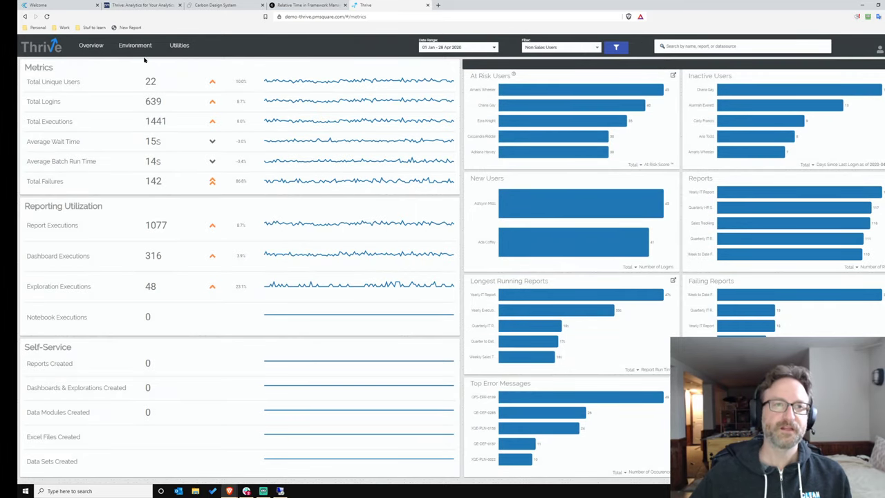
# - Go to the Reporting page, sort reports by Executions ascending, and widen the Data Source column
pyautogui.click(135, 45)
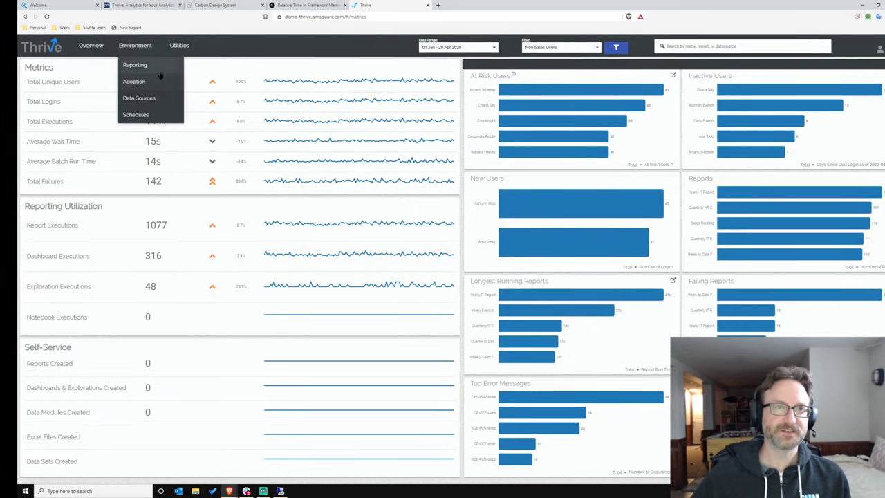
pyautogui.click(134, 65)
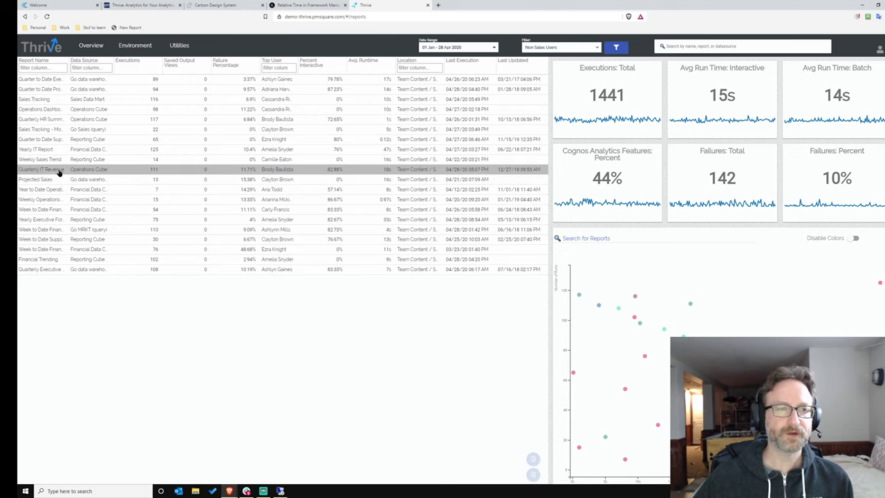
pyautogui.click(146, 64)
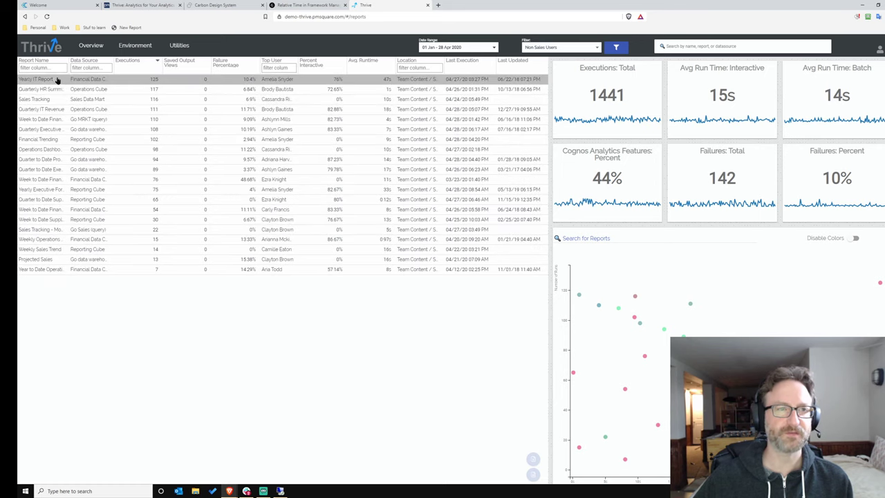
pyautogui.click(121, 62)
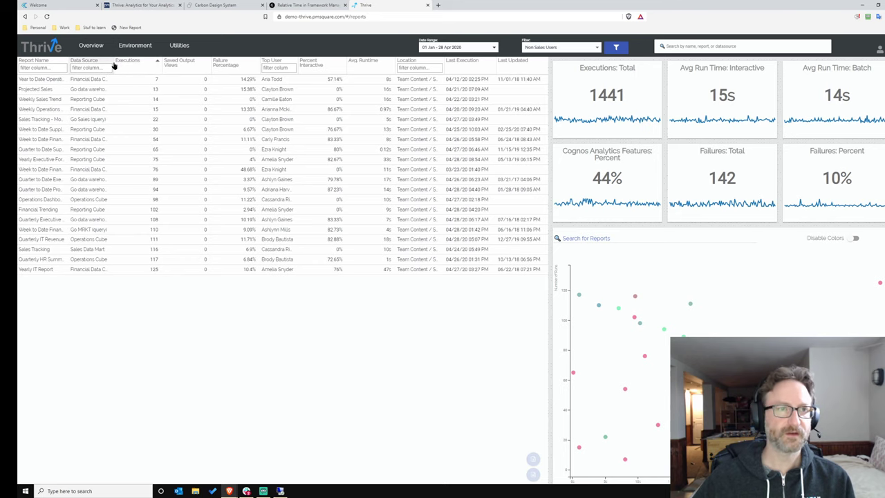
pyautogui.moveTo(113, 65); pyautogui.dragTo(157, 65)
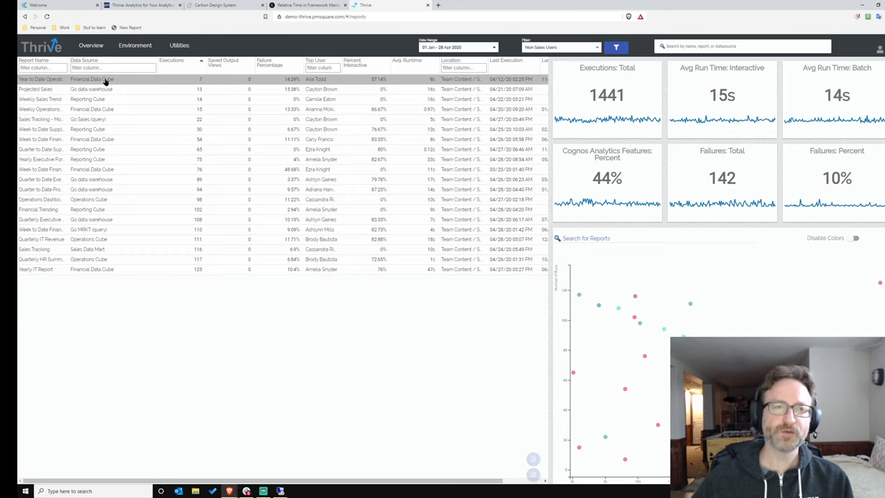
pyautogui.click(105, 80)
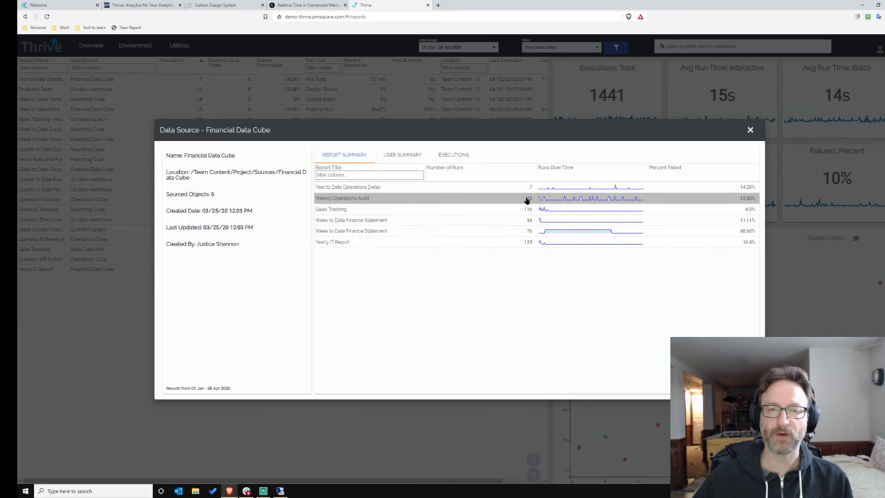
pyautogui.click(405, 155)
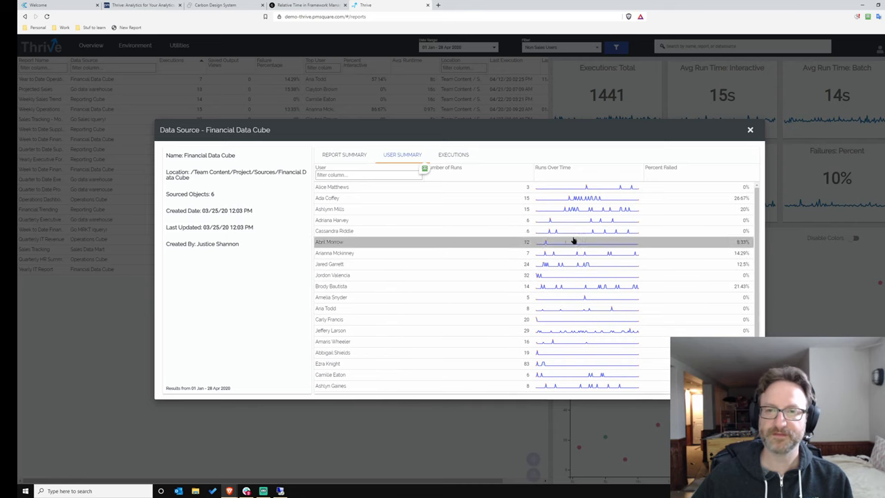
pyautogui.click(449, 154)
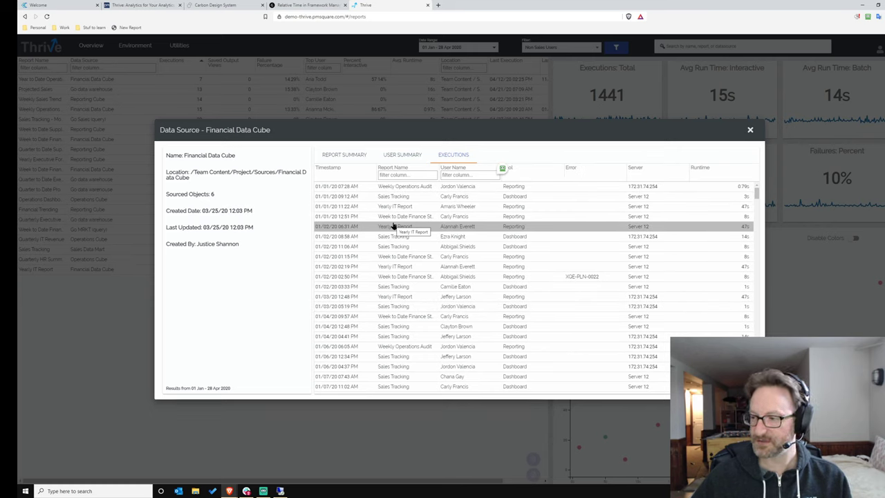
pyautogui.click(399, 168)
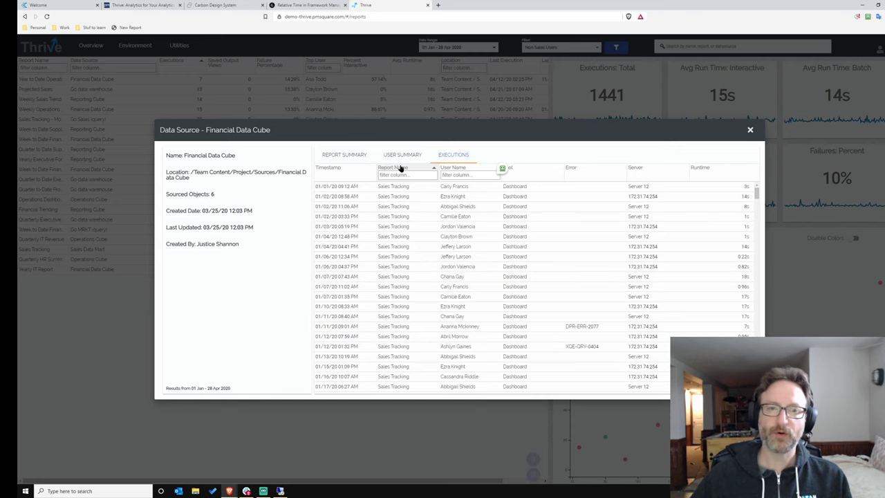
pyautogui.click(344, 167)
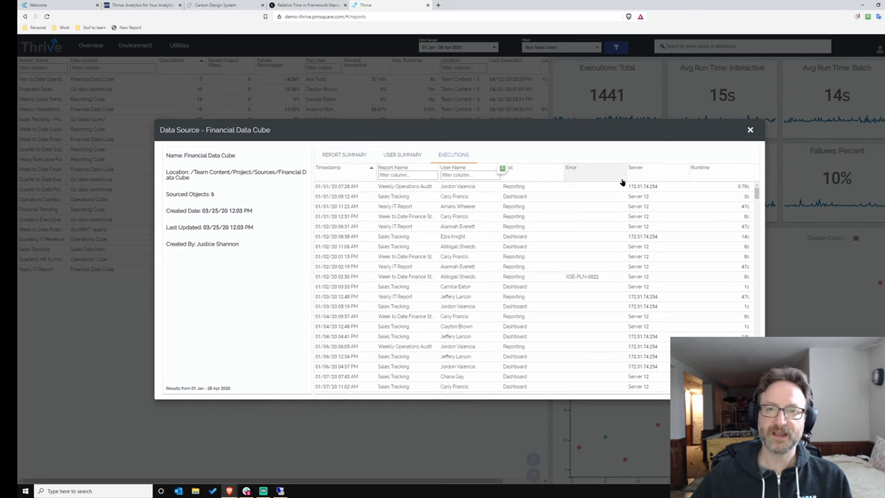
pyautogui.click(539, 170)
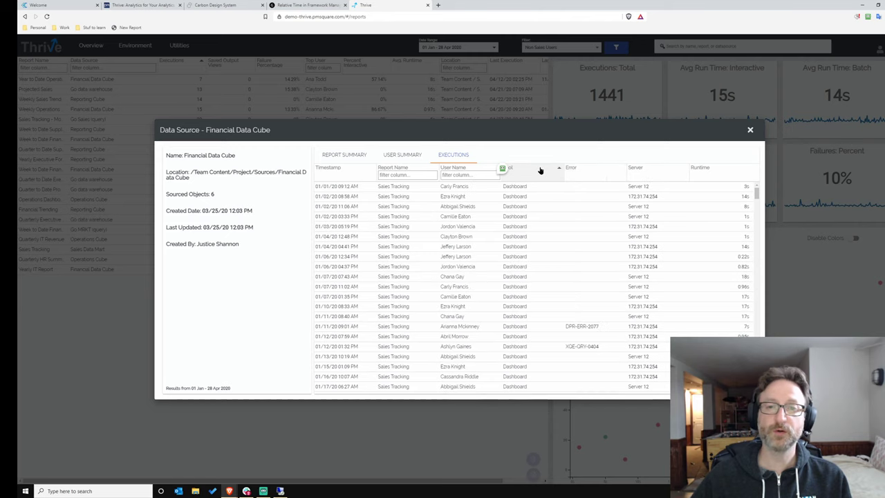
pyautogui.click(535, 169)
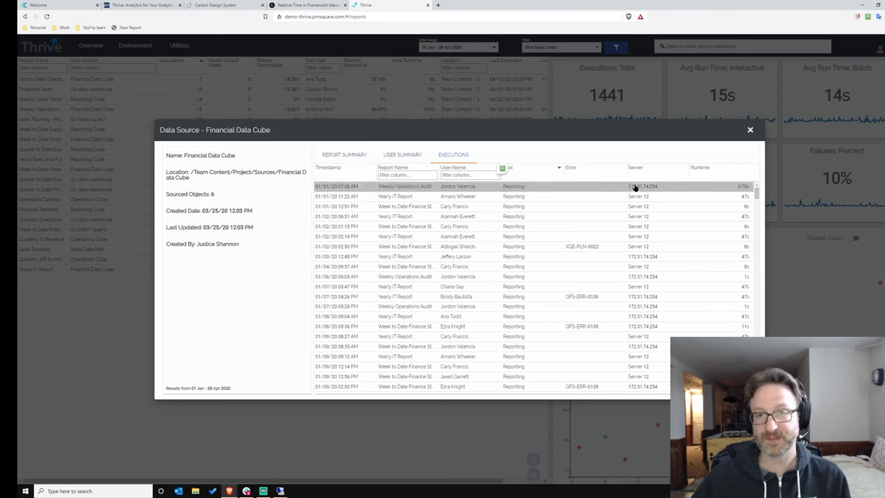
pyautogui.click(607, 174)
pyautogui.click(621, 171)
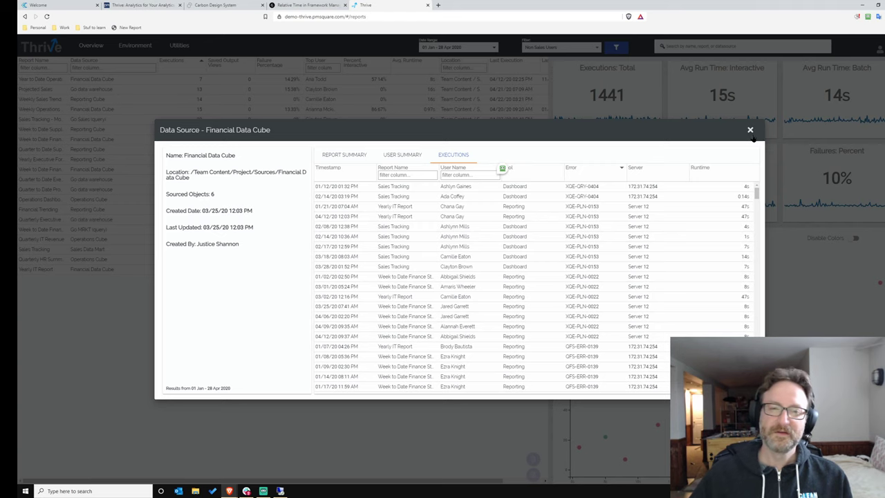
pyautogui.click(750, 130)
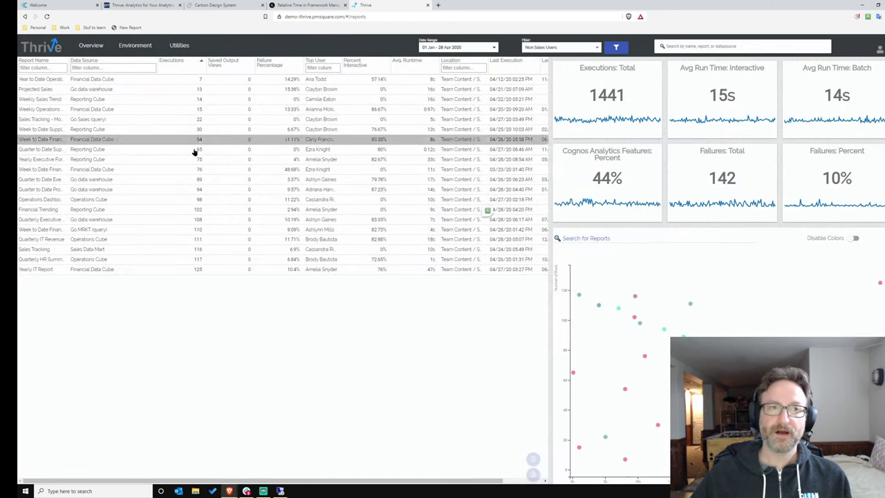
# - On the Schedules page, set the filter to No Filter and the Live View to Month
pyautogui.click(135, 55)
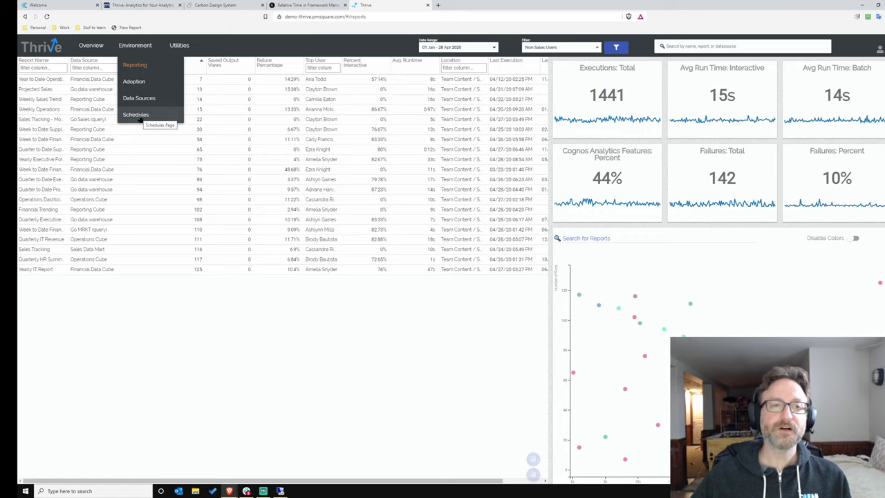
pyautogui.click(138, 115)
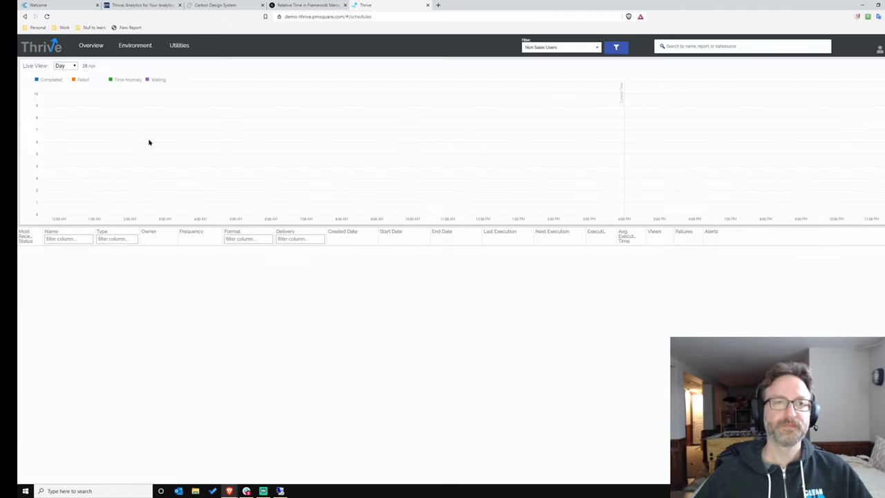
pyautogui.click(553, 48)
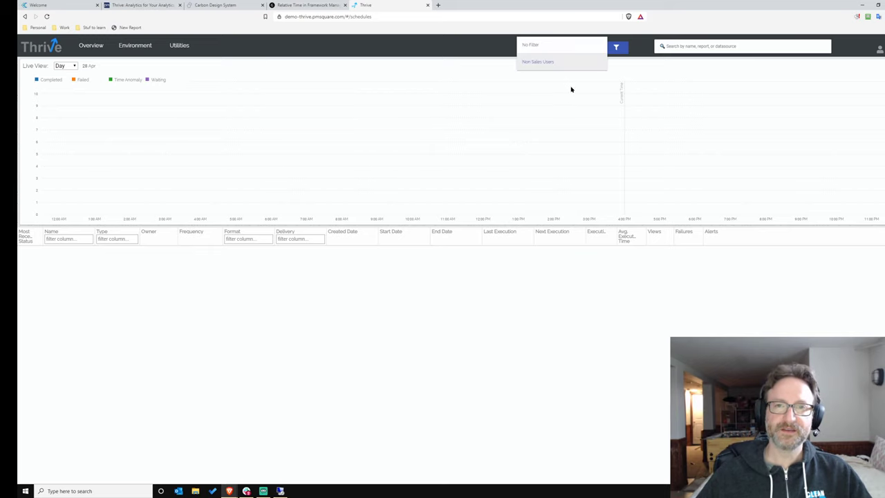
pyautogui.click(545, 47)
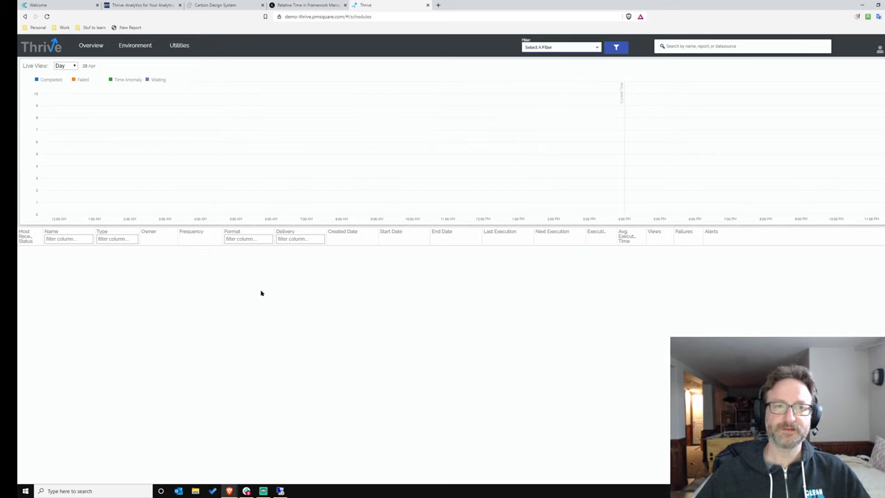
pyautogui.click(65, 65)
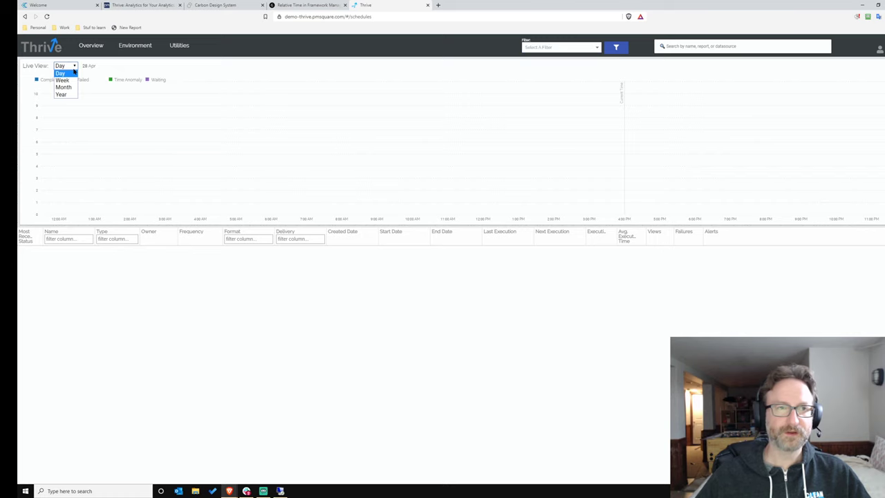
pyautogui.click(63, 87)
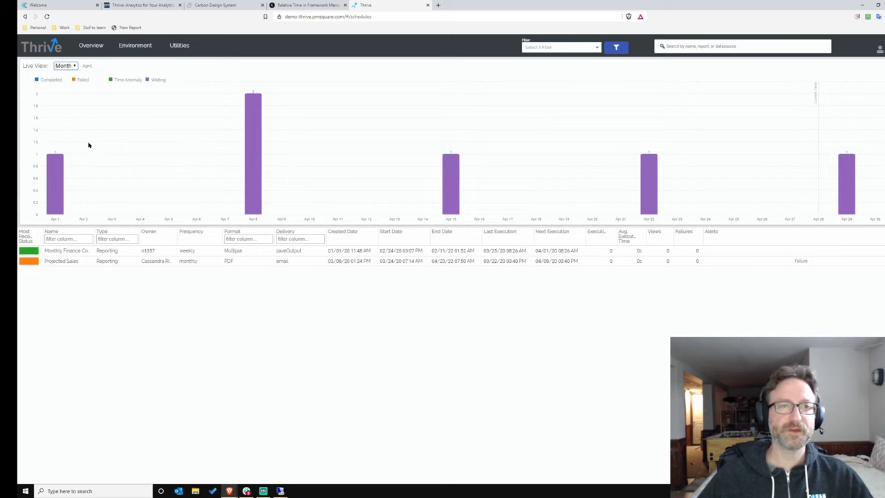
# - Switch the Schedules Live View to Year to chart 2020's monthly schedule activity
pyautogui.click(65, 66)
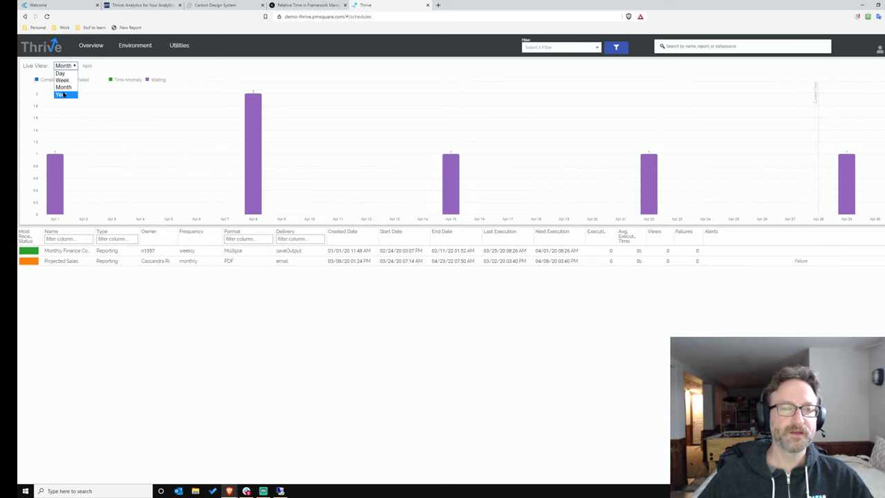
pyautogui.click(62, 94)
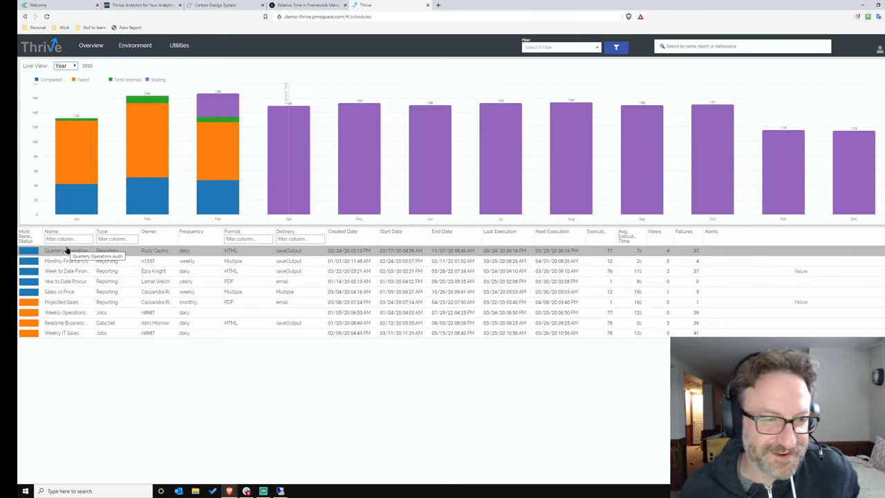
pyautogui.moveTo(99, 129)
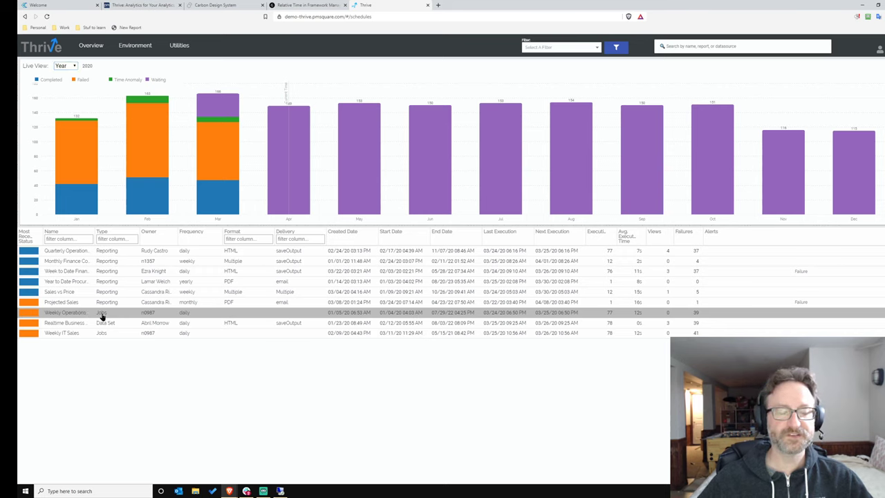
# - Open the Weekly Operations Audit job details to review its two steps, then close them
pyautogui.click(55, 315)
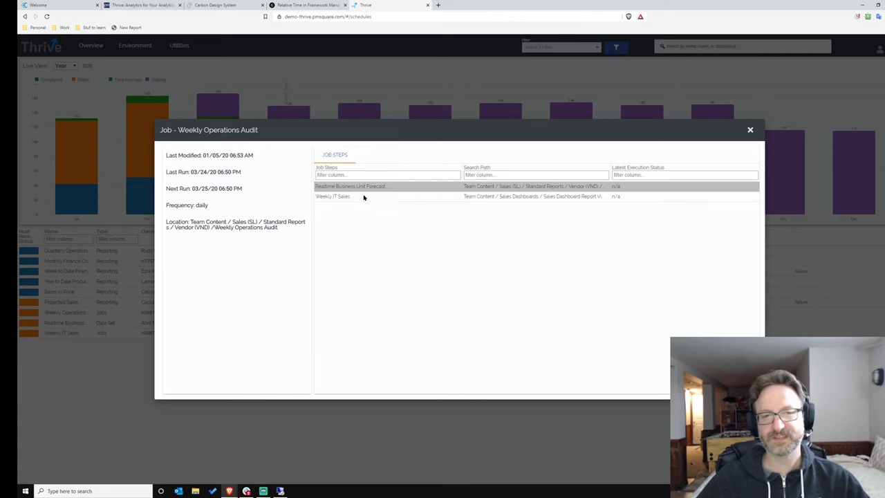
pyautogui.click(750, 130)
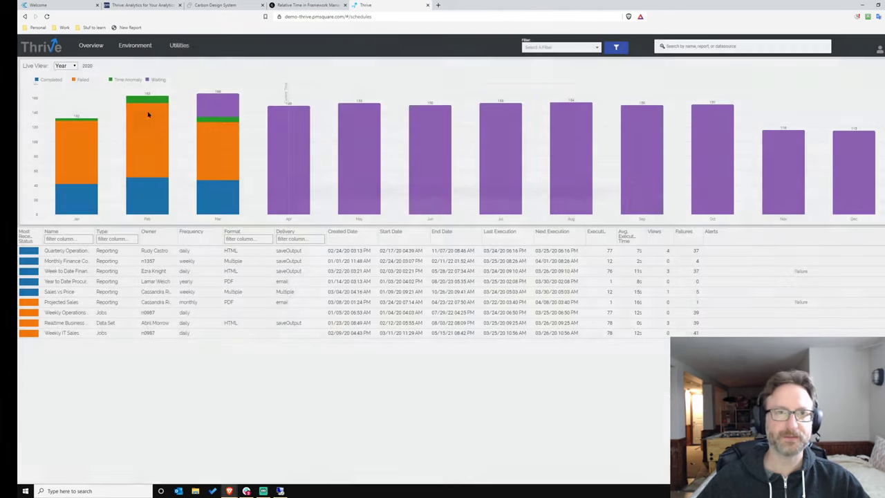
pyautogui.click(179, 45)
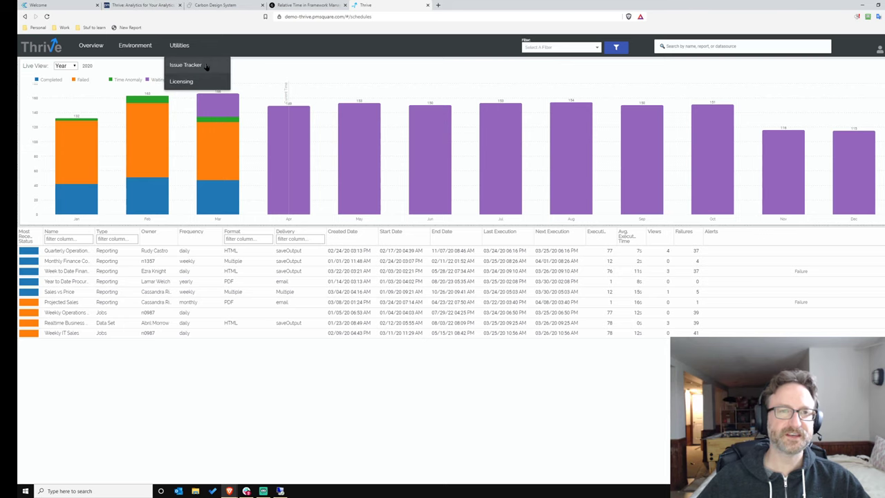
# - Open the Issue Tracker and filter to Schedule issues, listing four failing schedules including Projected Sales
pyautogui.click(185, 64)
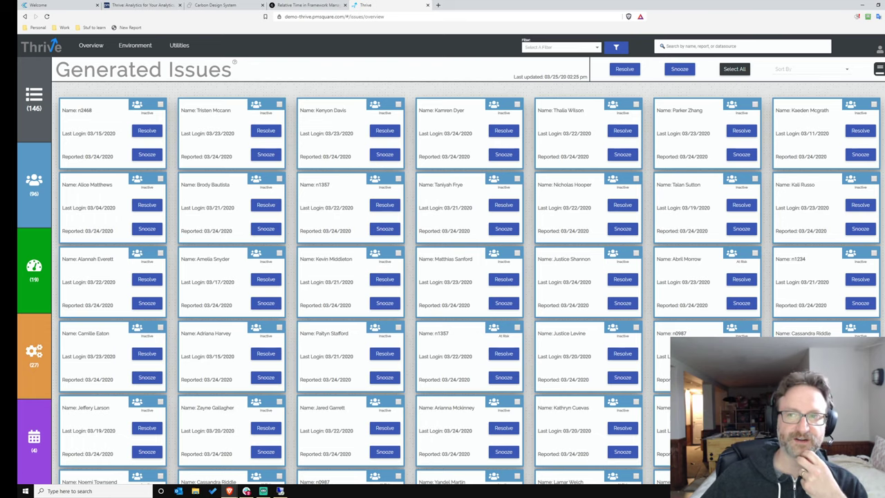
pyautogui.scroll(-1, 468, 286)
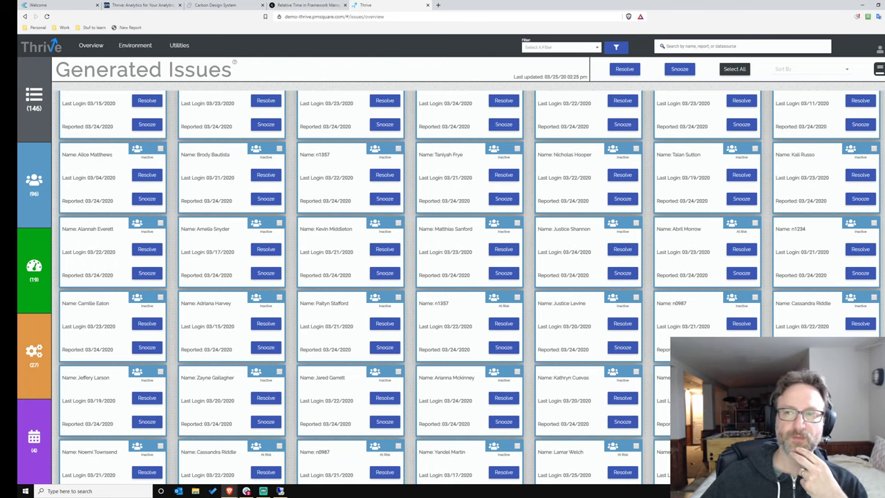
pyautogui.scroll(-5, 468, 289)
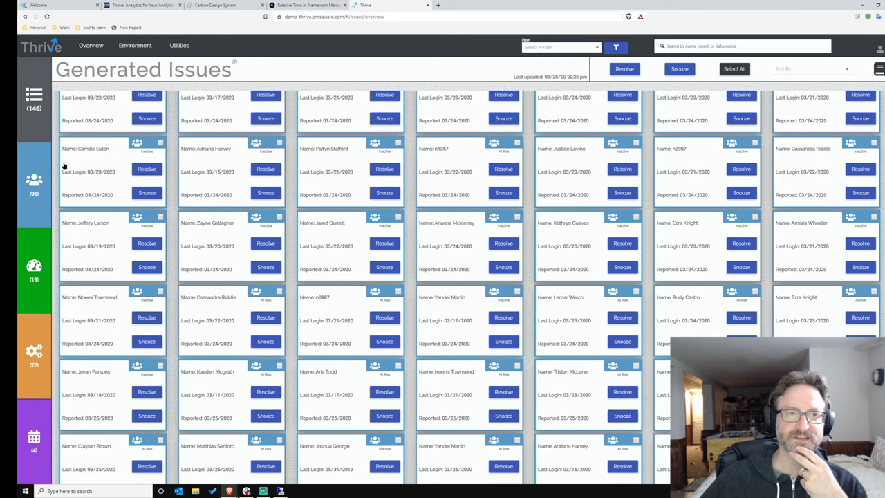
pyautogui.scroll(6, 323, 186)
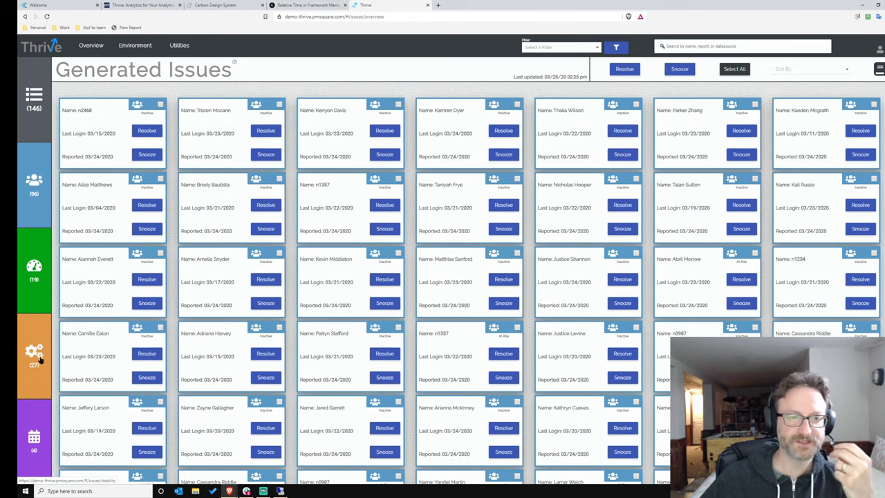
pyautogui.click(35, 436)
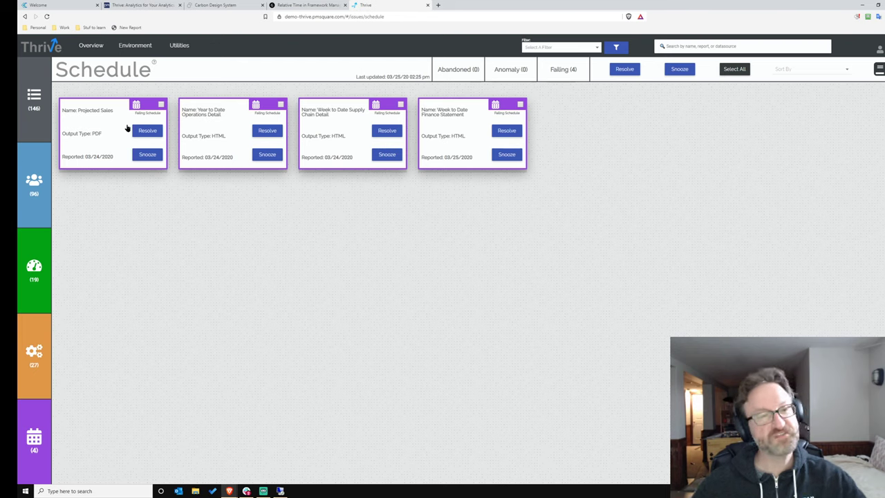
pyautogui.click(179, 45)
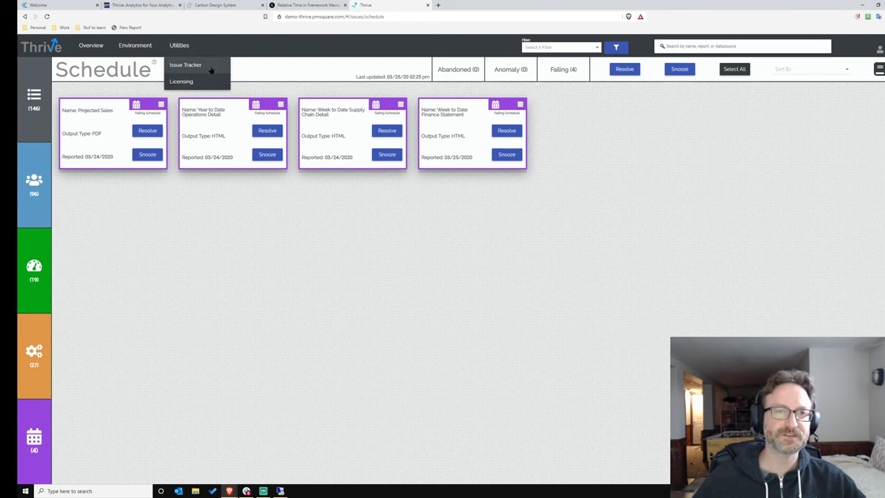
# - Open the Licensing page and review which users hold the utilized Analytics Explorer licenses
pyautogui.click(200, 65)
pyautogui.click(182, 82)
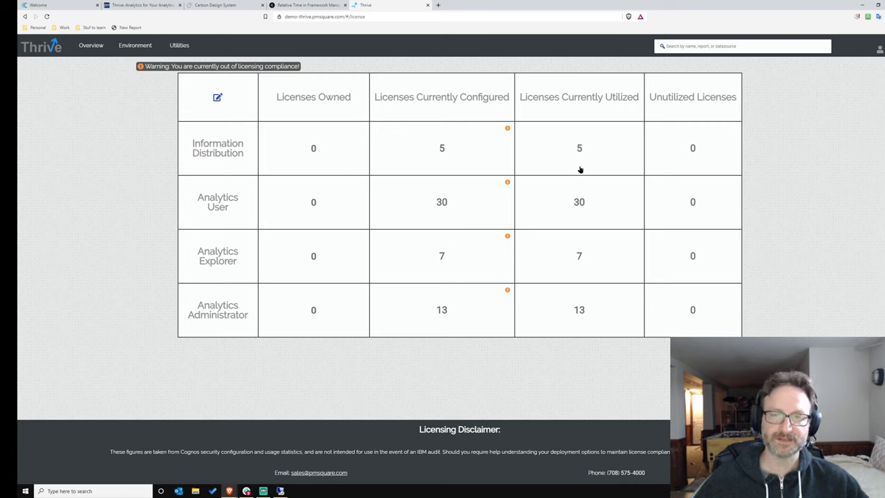
pyautogui.click(577, 258)
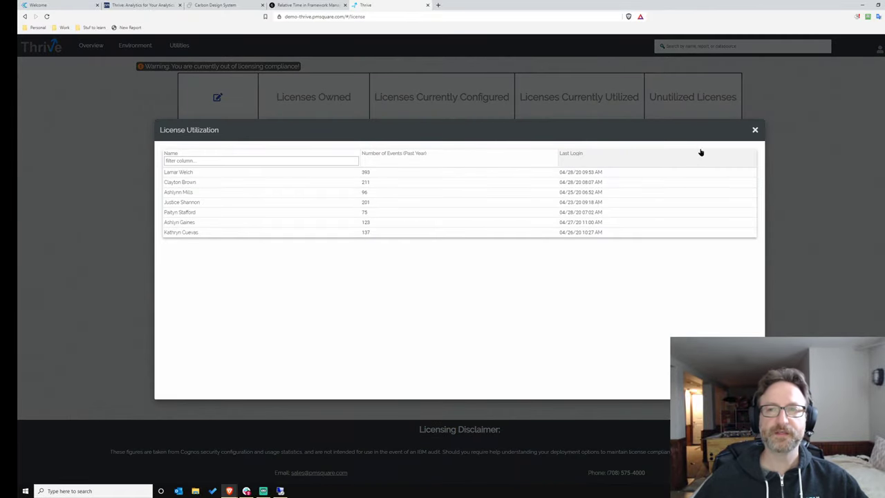
pyautogui.click(755, 129)
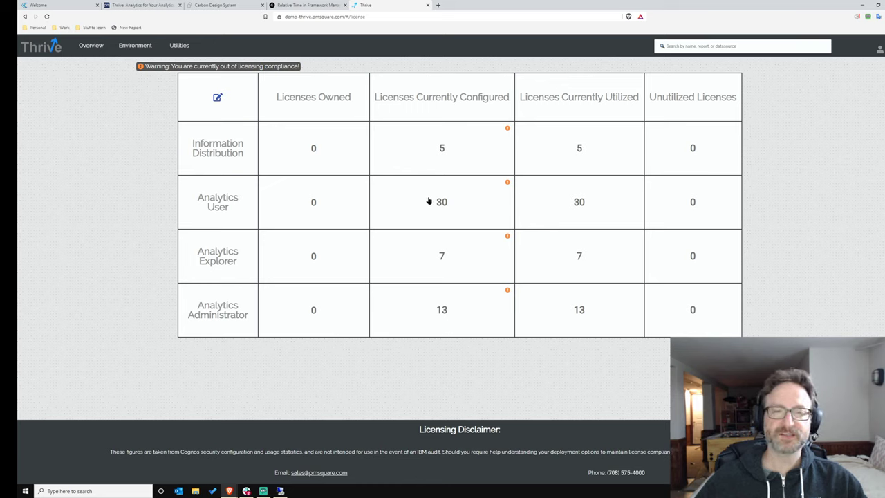
# - Change Analytics User licenses owned from 0 to 27, save, and review the unutilized licenses list
pyautogui.click(217, 96)
pyautogui.click(318, 206)
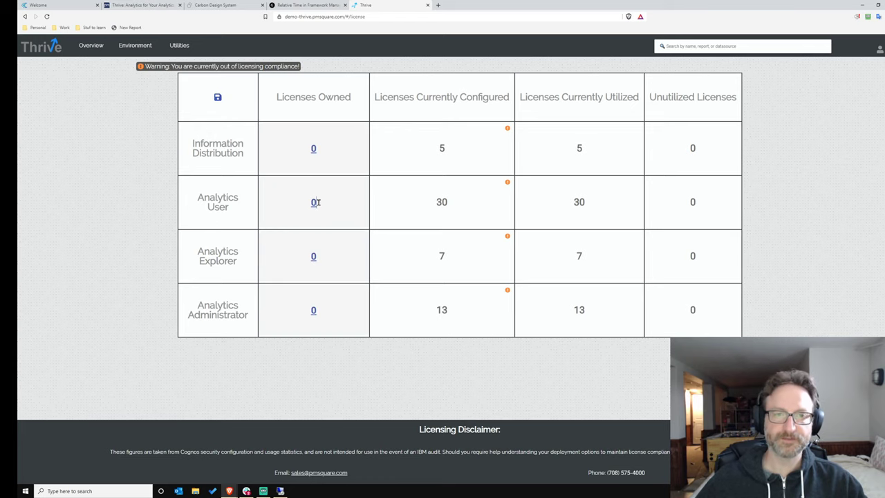
pyautogui.press('BackSpace')
pyautogui.write('27')
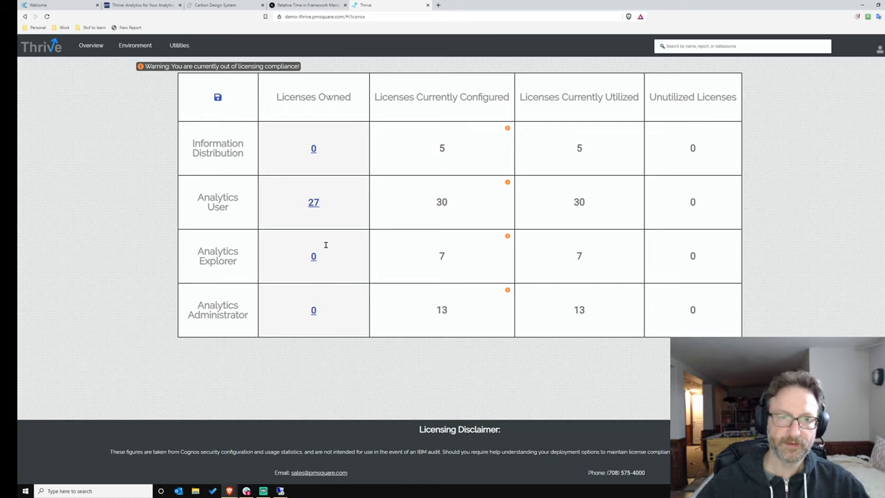
pyautogui.click(217, 99)
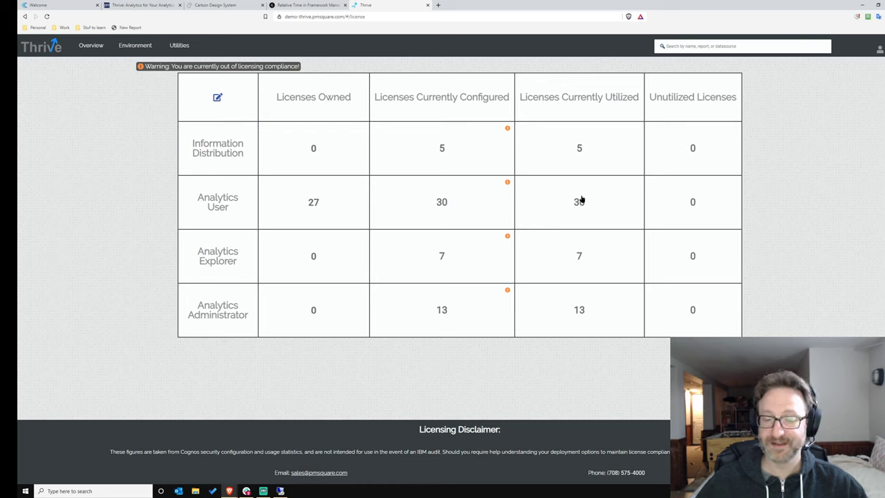
pyautogui.click(692, 202)
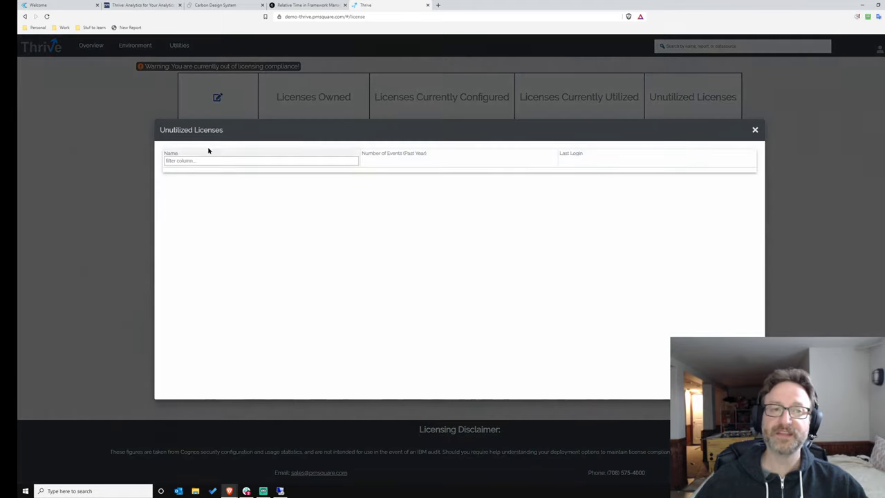
pyautogui.click(755, 129)
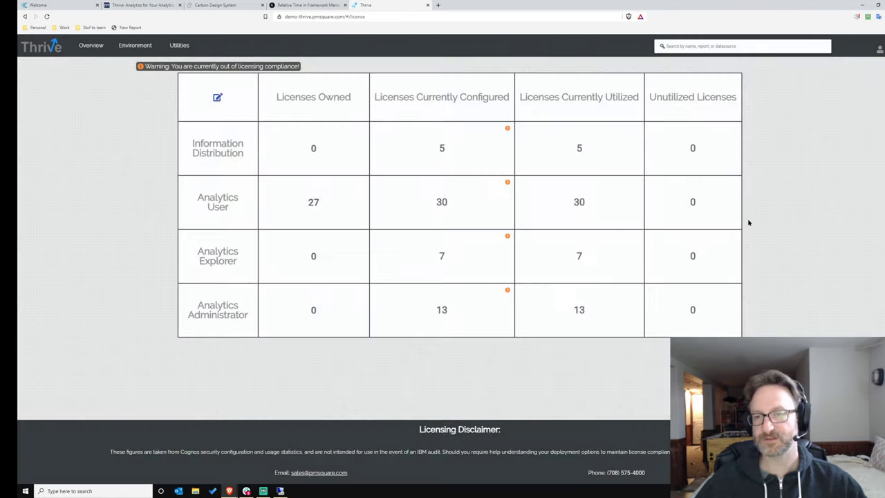